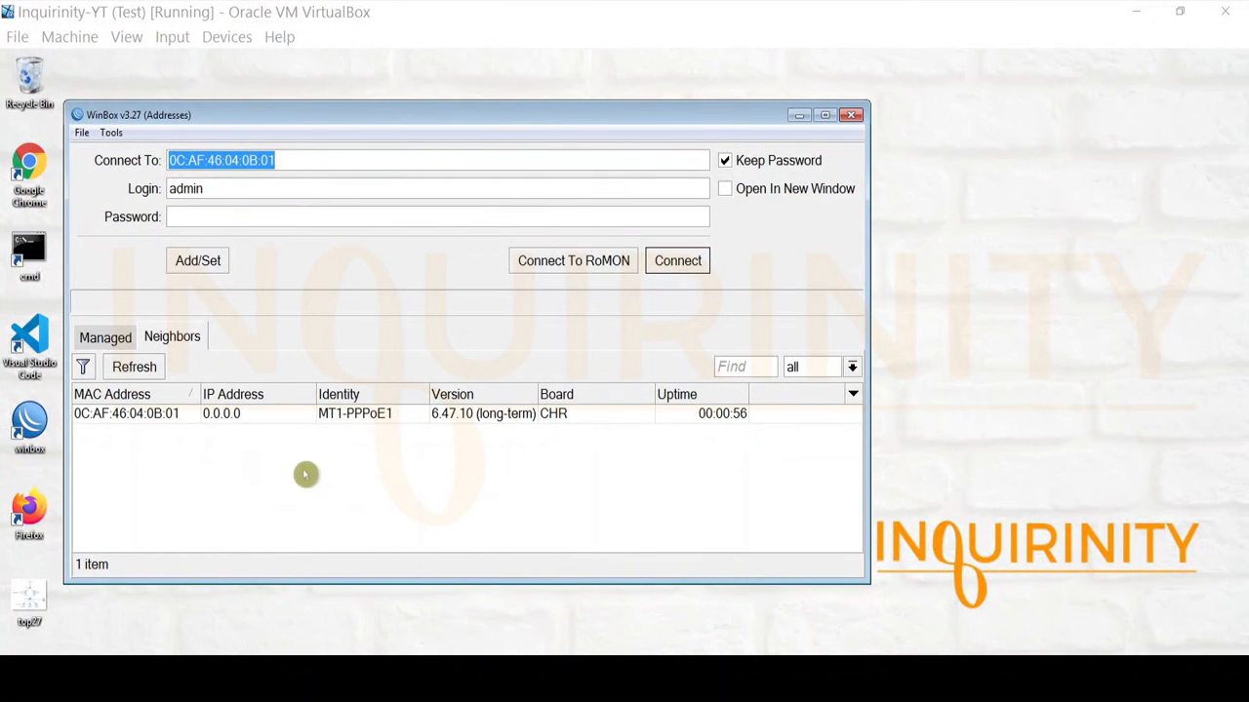
Log in to the MT1-PPPoE1 router from the WinBox login window.
left_click(349, 416)
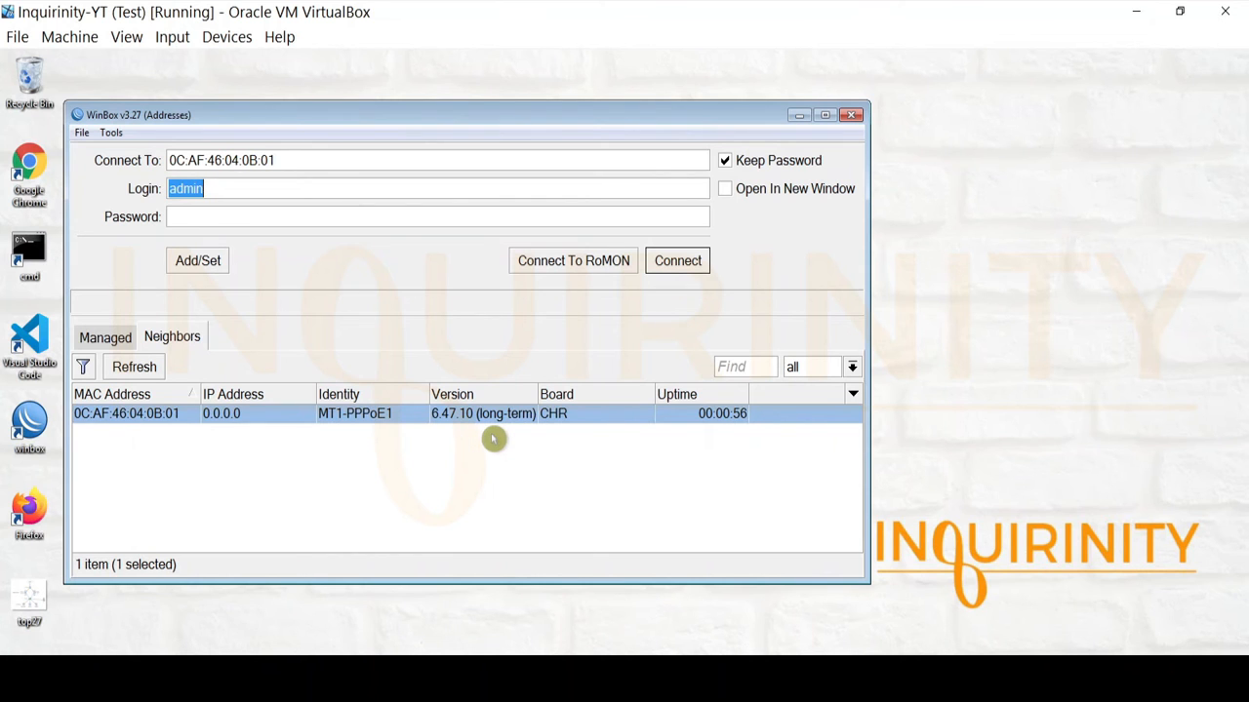
left_click(244, 678)
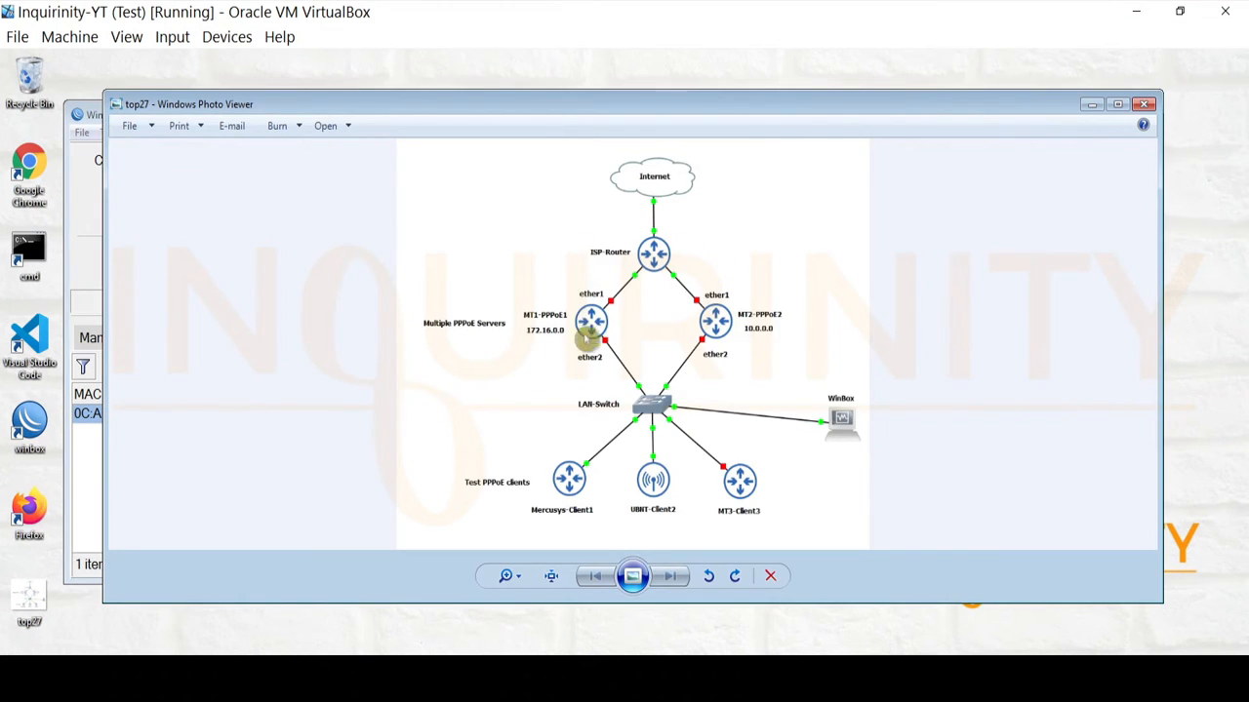
left_click(1093, 106)
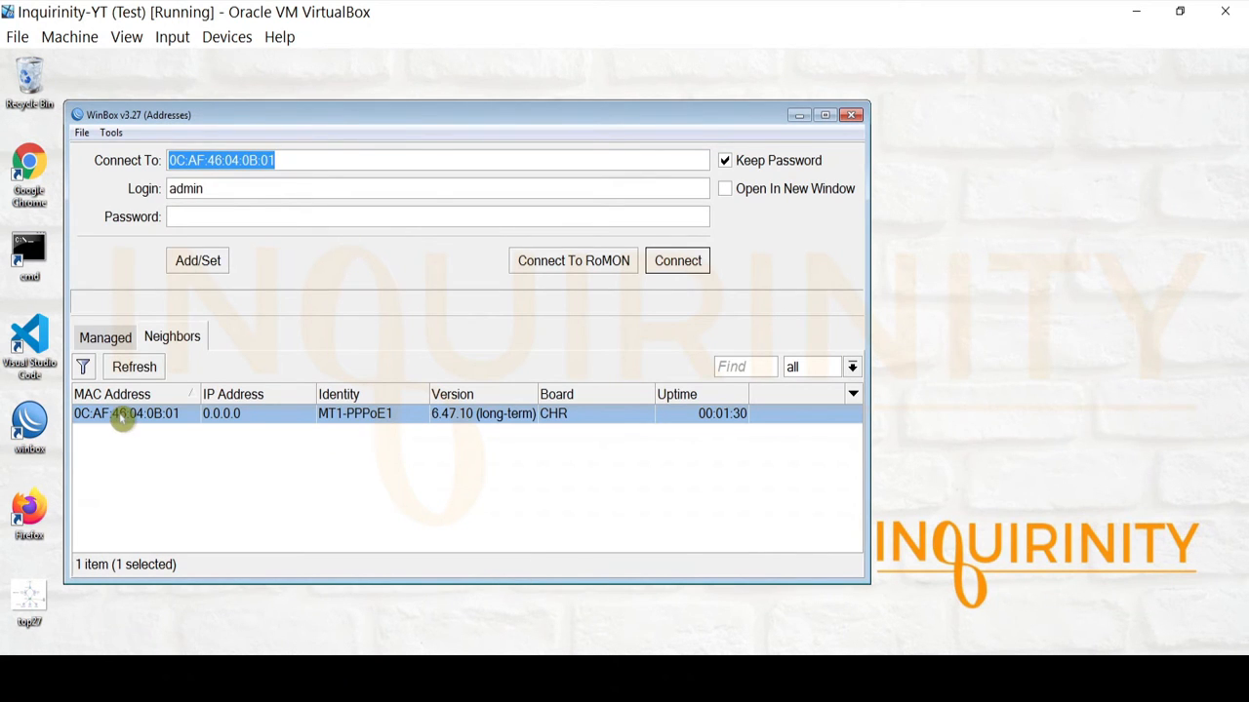
key("Tab")
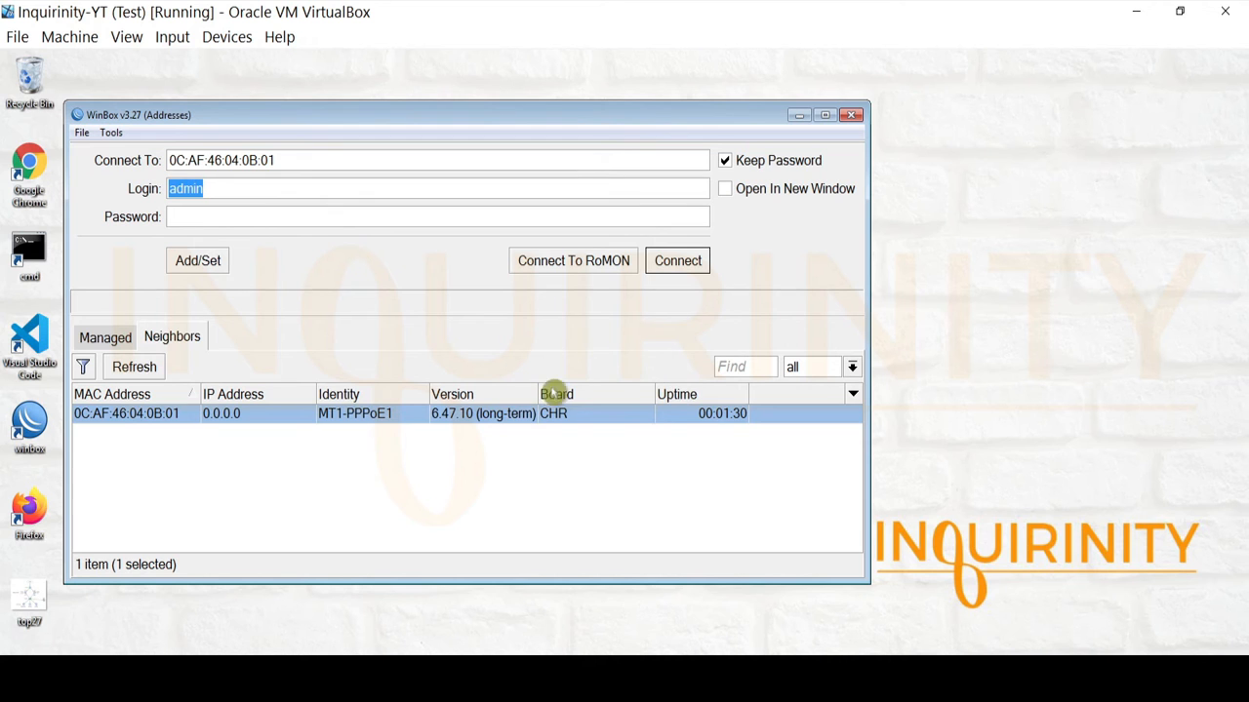
left_click(677, 261)
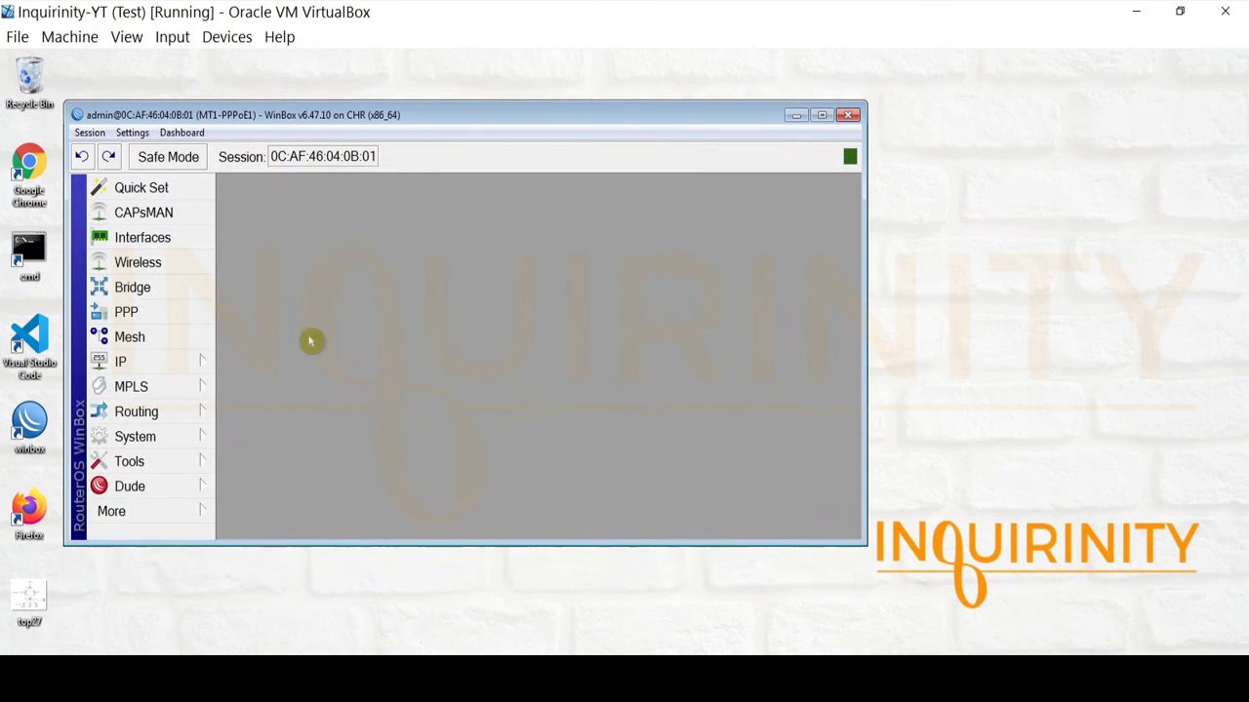
Enlarge the WinBox window and view the System Identity without changing it.
left_click_drag(759, 542, 755, 572)
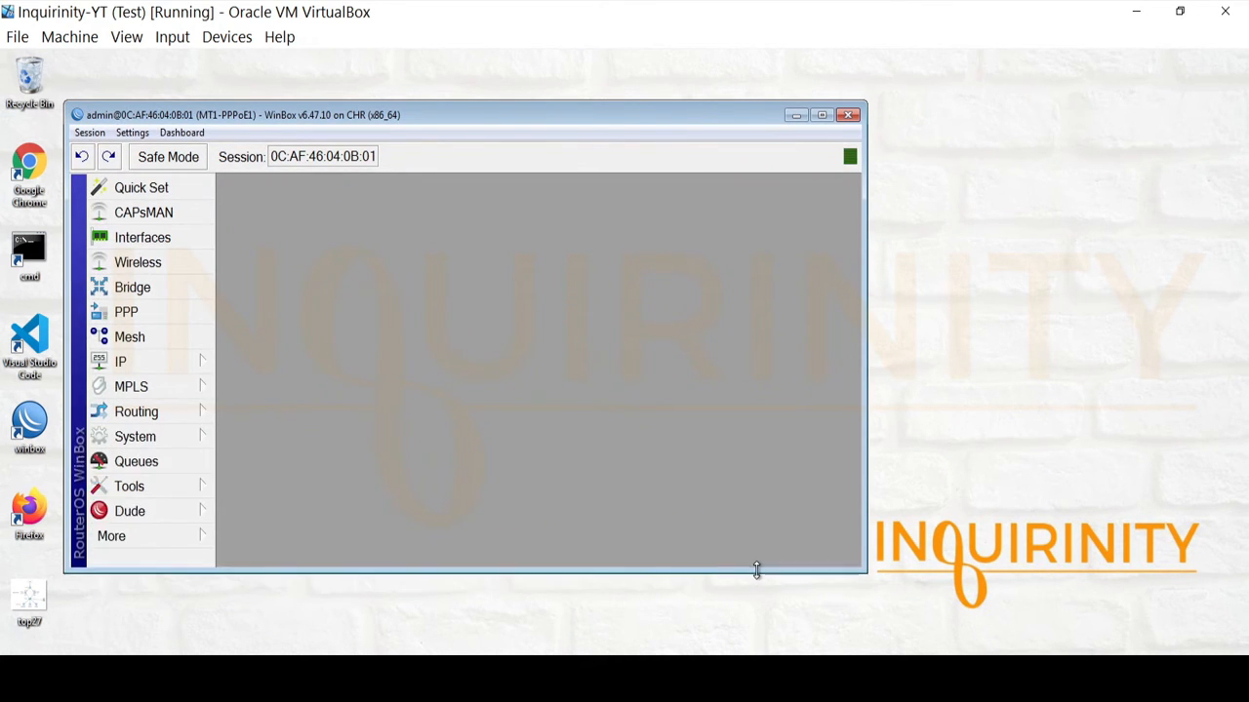
left_click(164, 444)
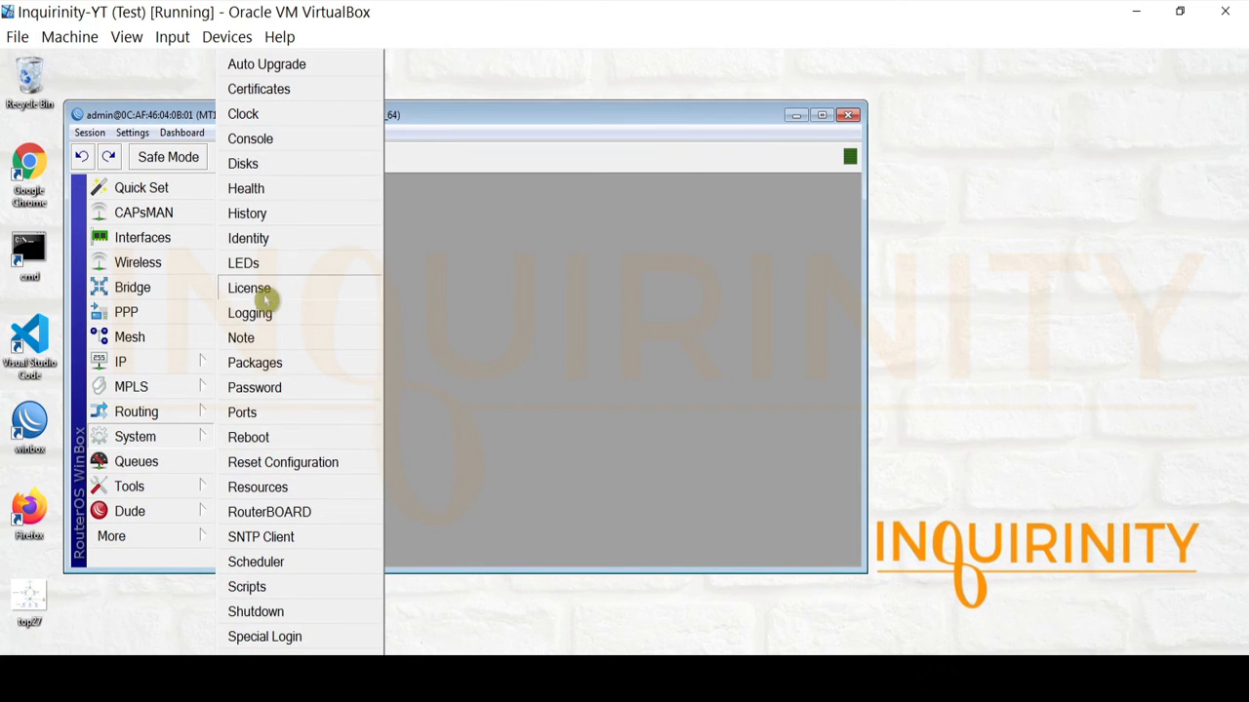
left_click(273, 238)
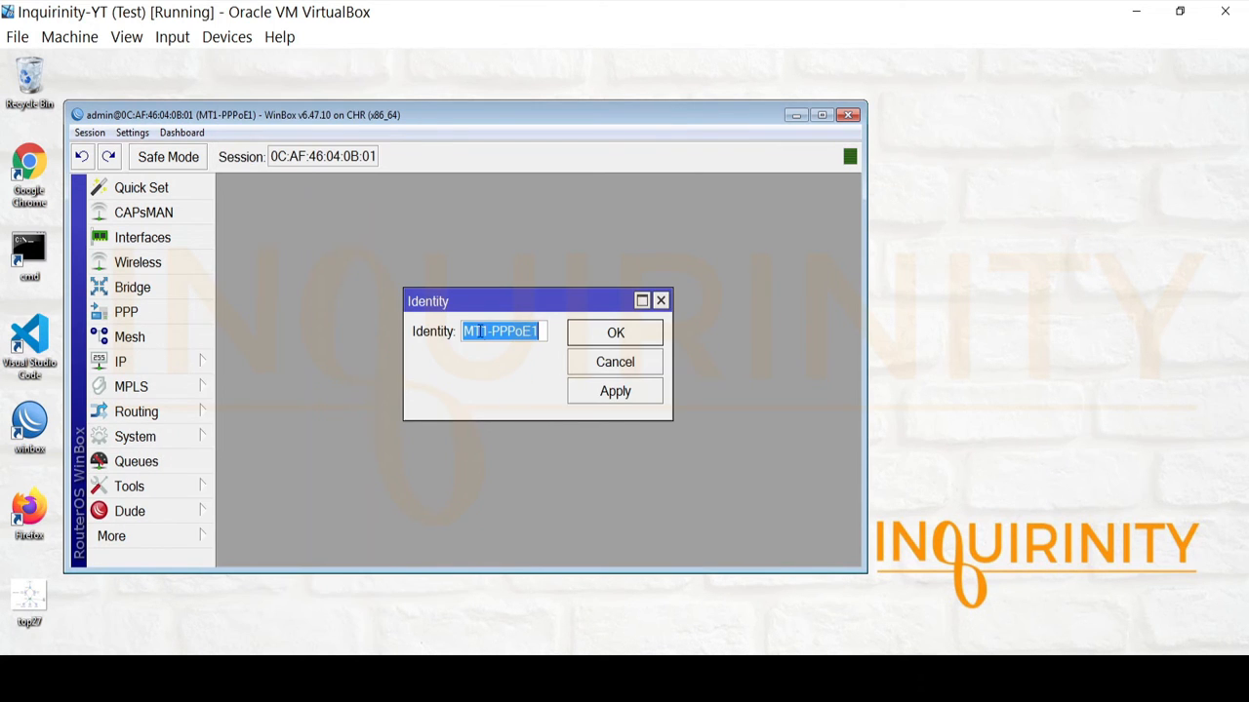
left_click(615, 363)
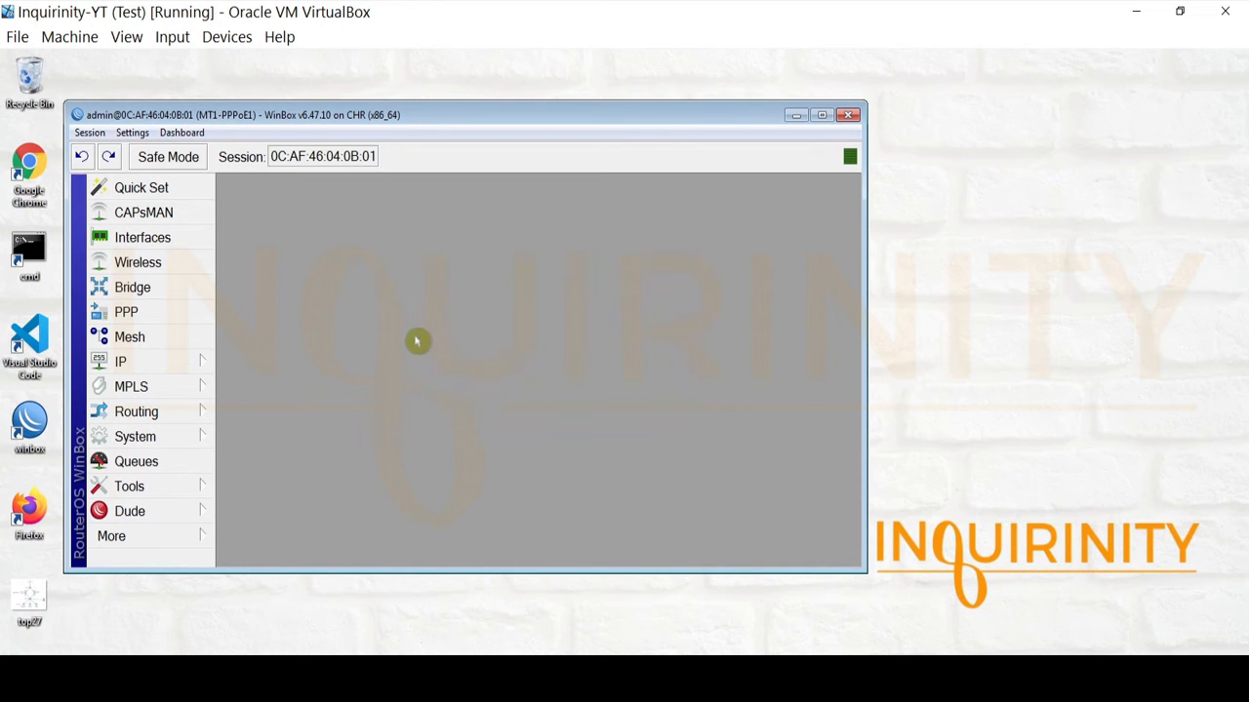
Open the Interface List and inspect ether1 and ether2 against the topology diagram.
left_click(179, 246)
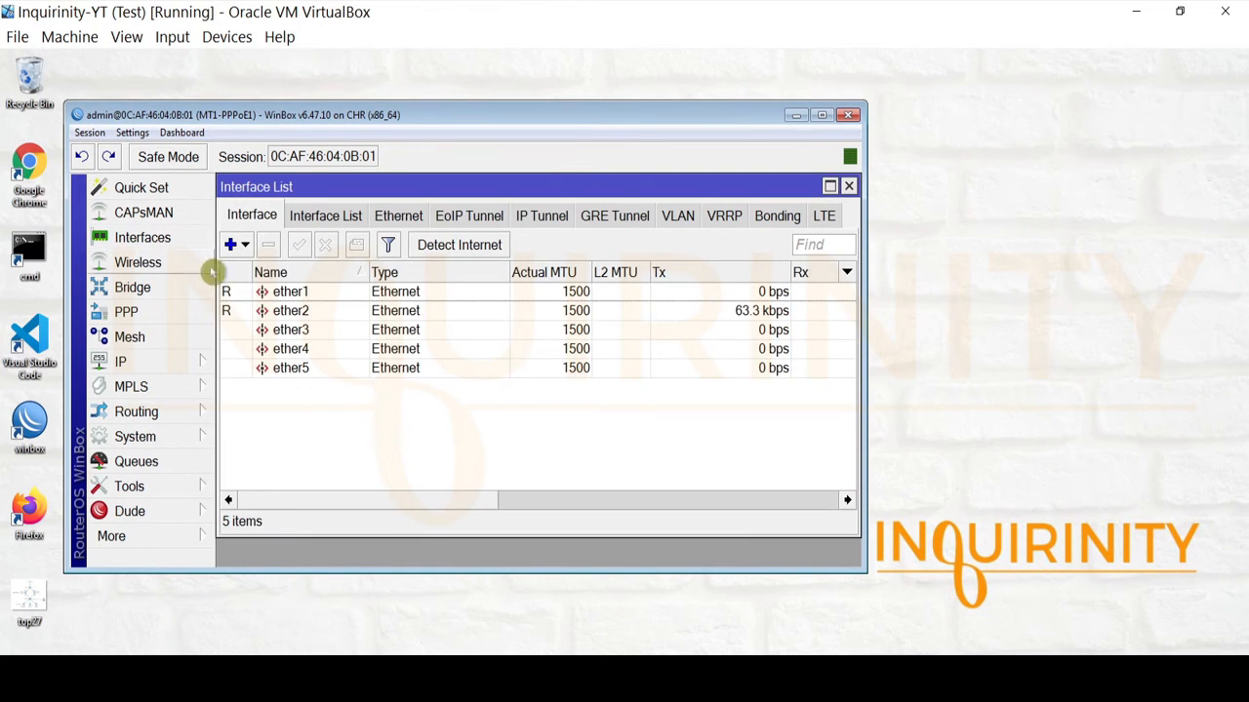
left_click(289, 292)
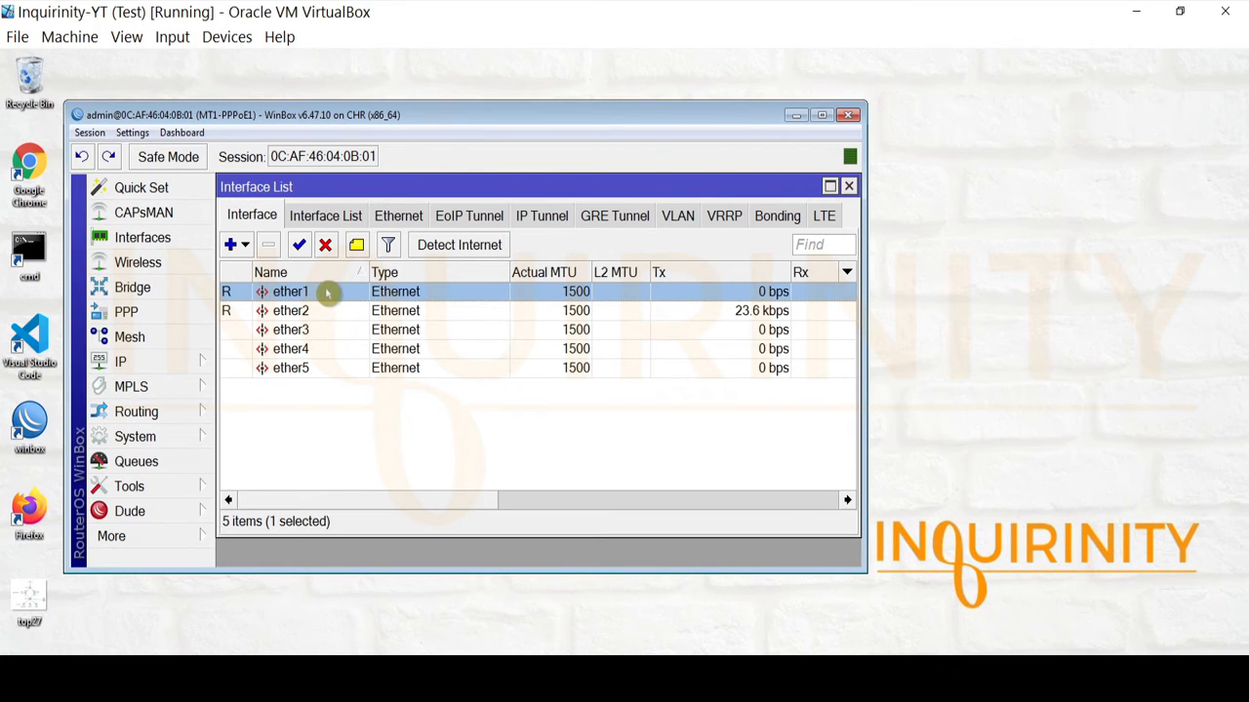
left_click(322, 678)
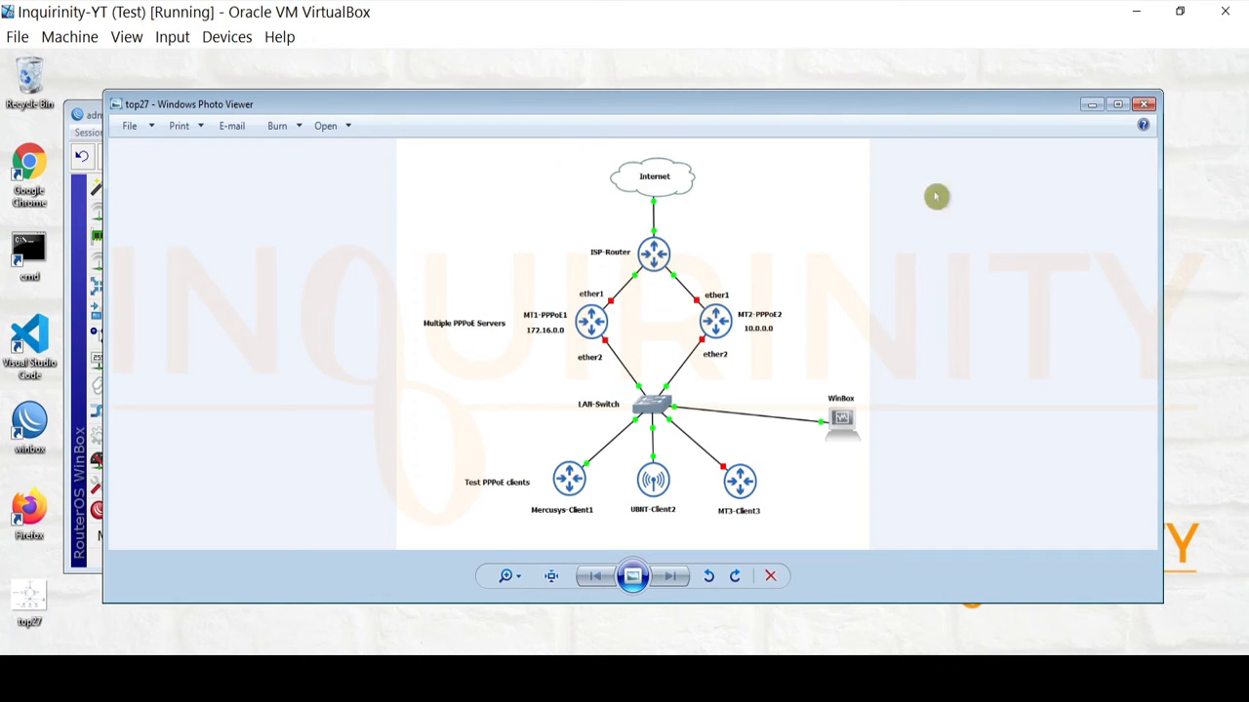
left_click(1092, 105)
left_click(304, 330)
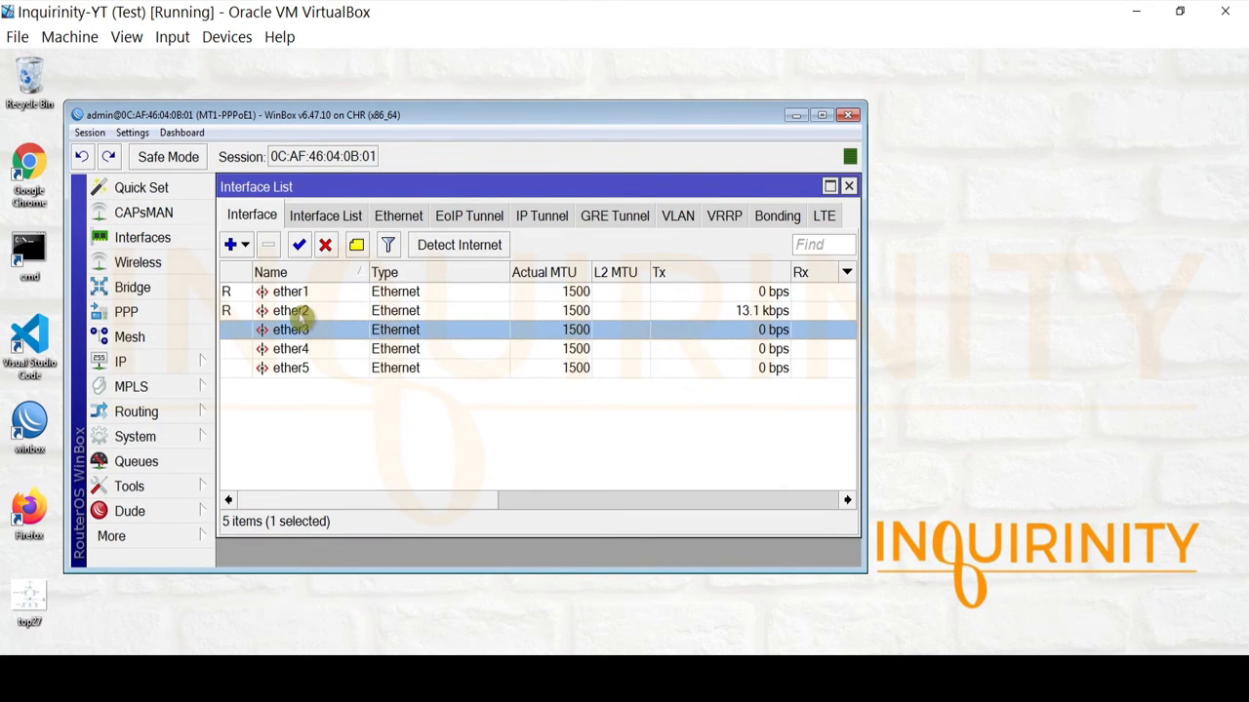
left_click(298, 310)
left_click(298, 292)
left_click(299, 311)
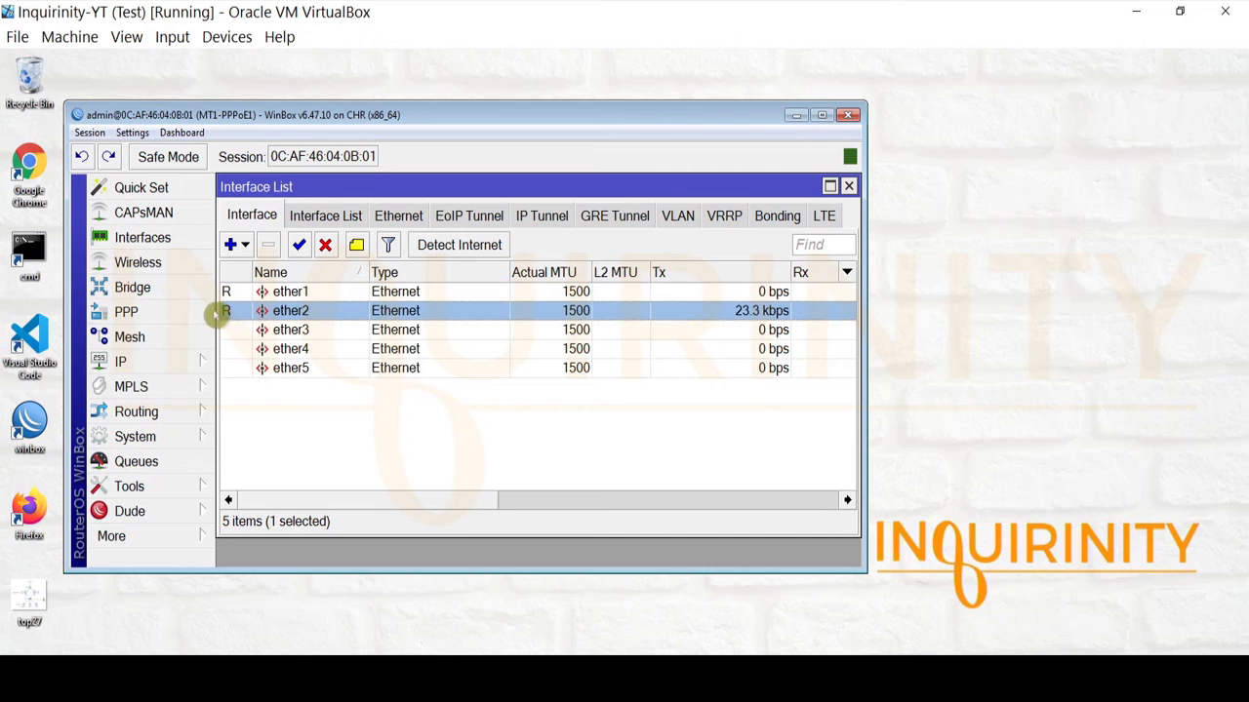
left_click(287, 291)
left_click(292, 311)
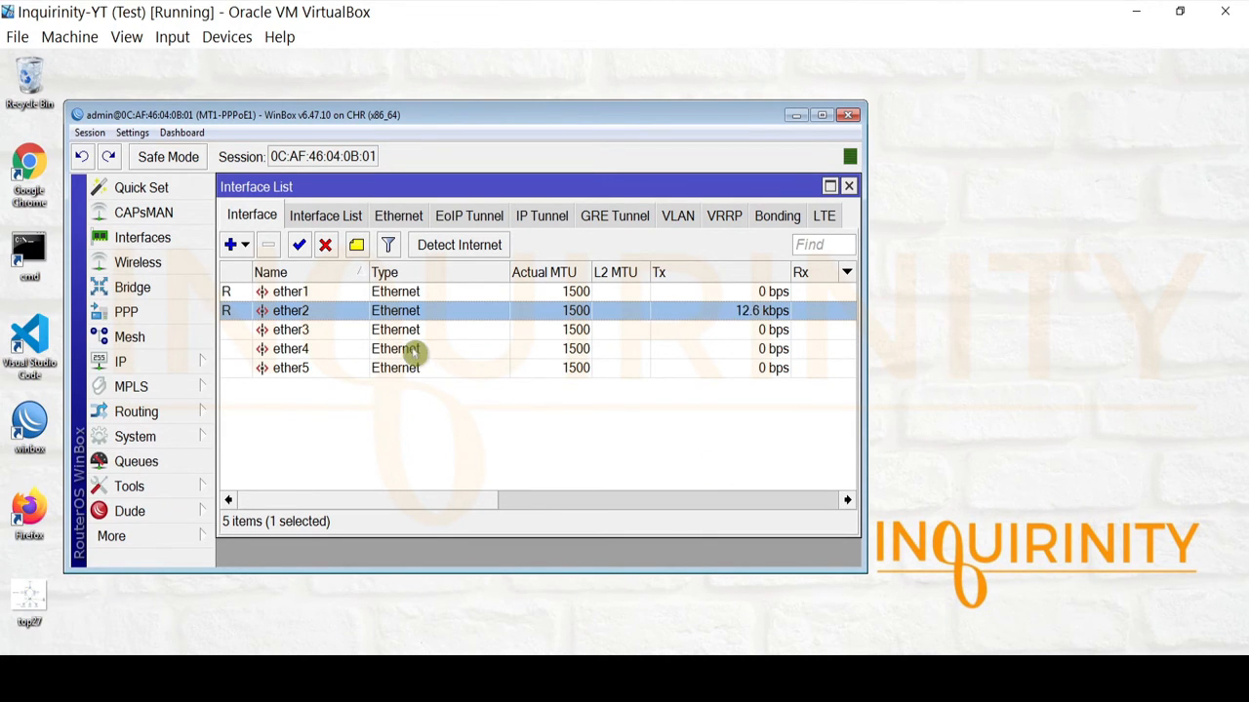
Check the ether1 DHCP client's IP address and Add Default columns, then close it.
left_click(173, 360)
left_click(302, 166)
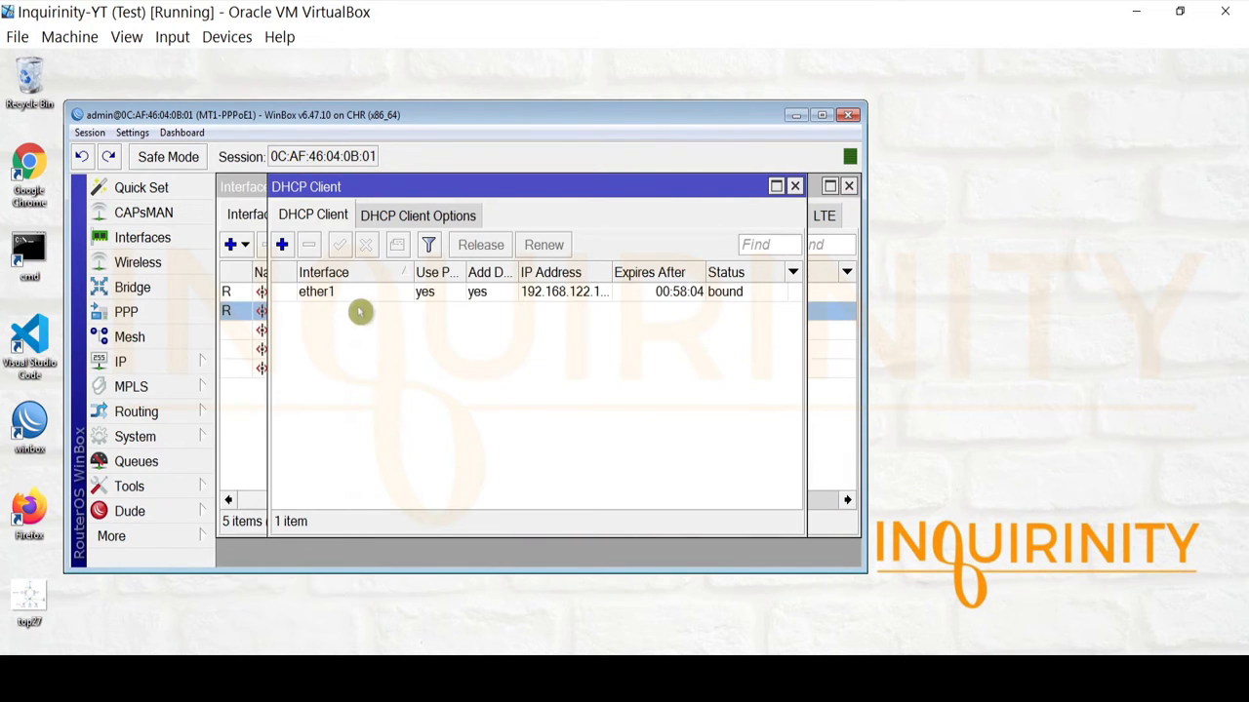
left_click(359, 293)
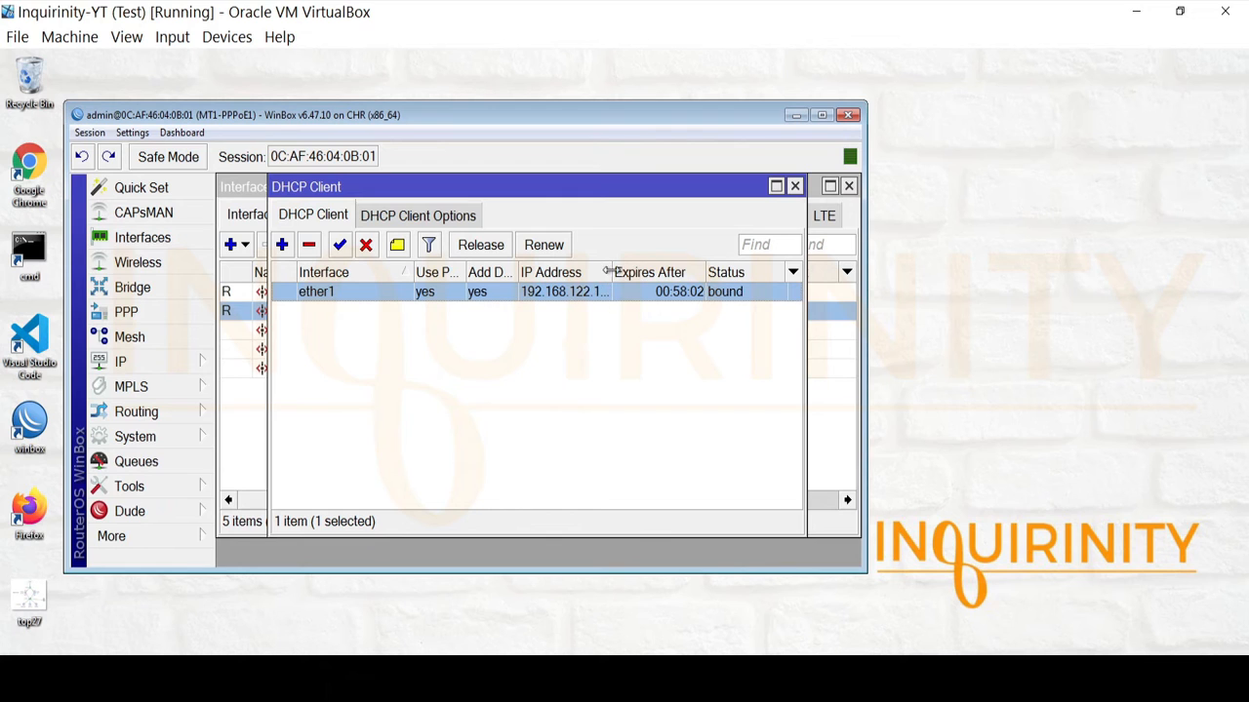
left_click_drag(611, 272, 638, 265)
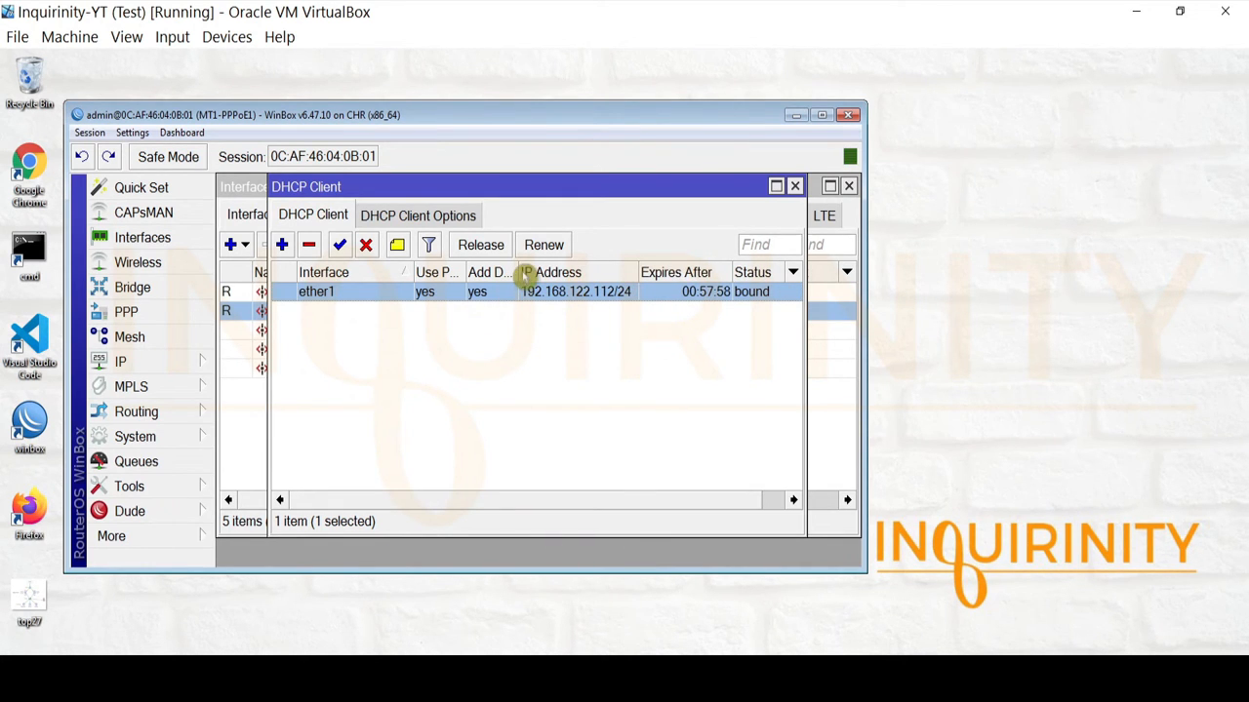
left_click_drag(521, 272, 559, 272)
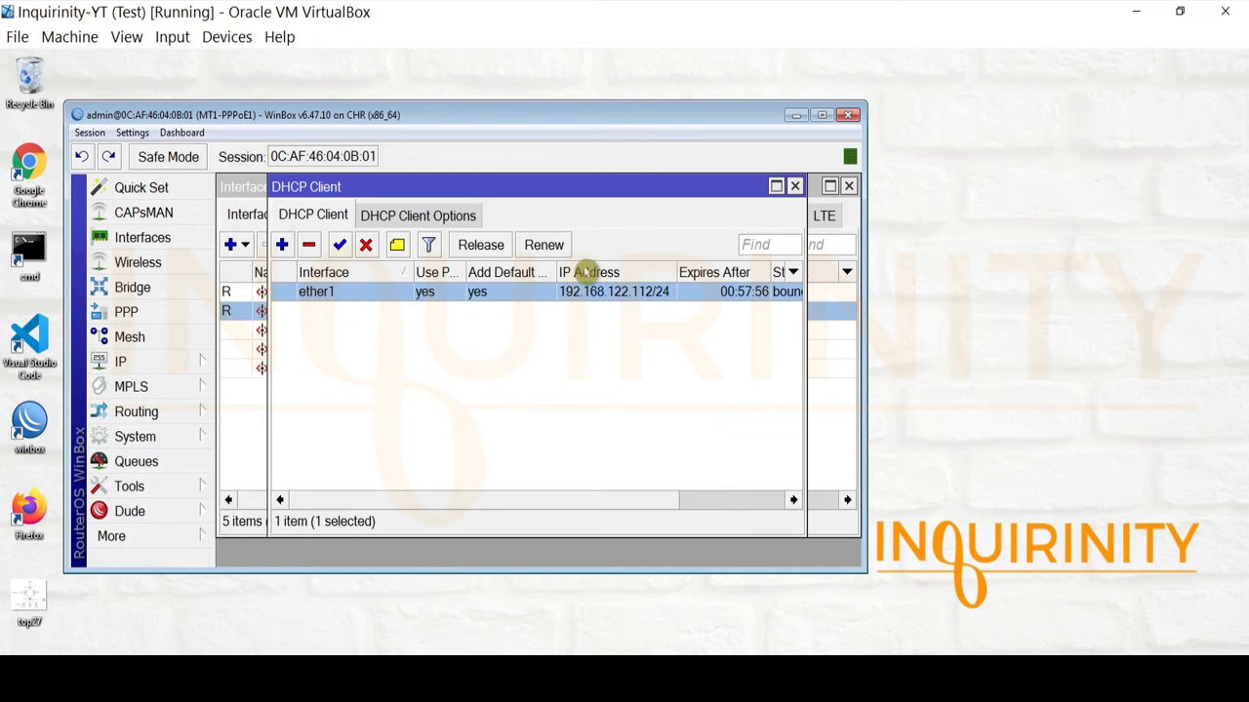
left_click(793, 186)
Open the IP routing table and select the default 0.0.0.0/0 route.
left_click(142, 363)
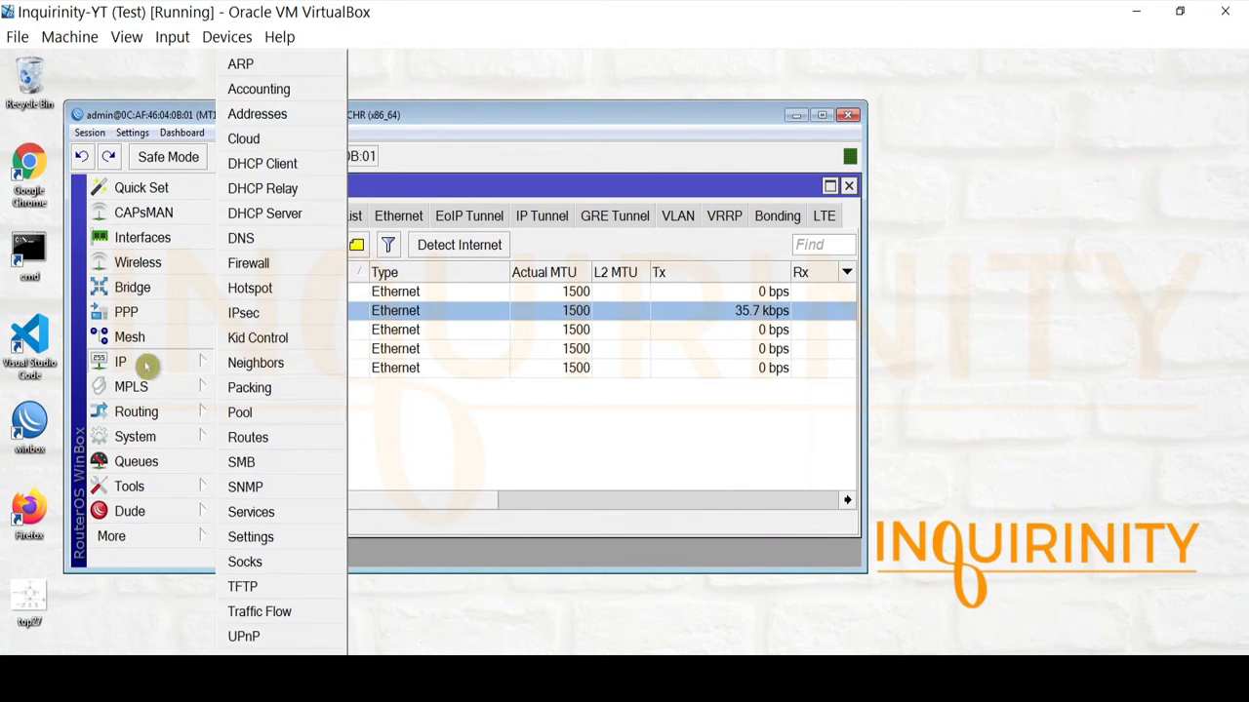
left_click(199, 371)
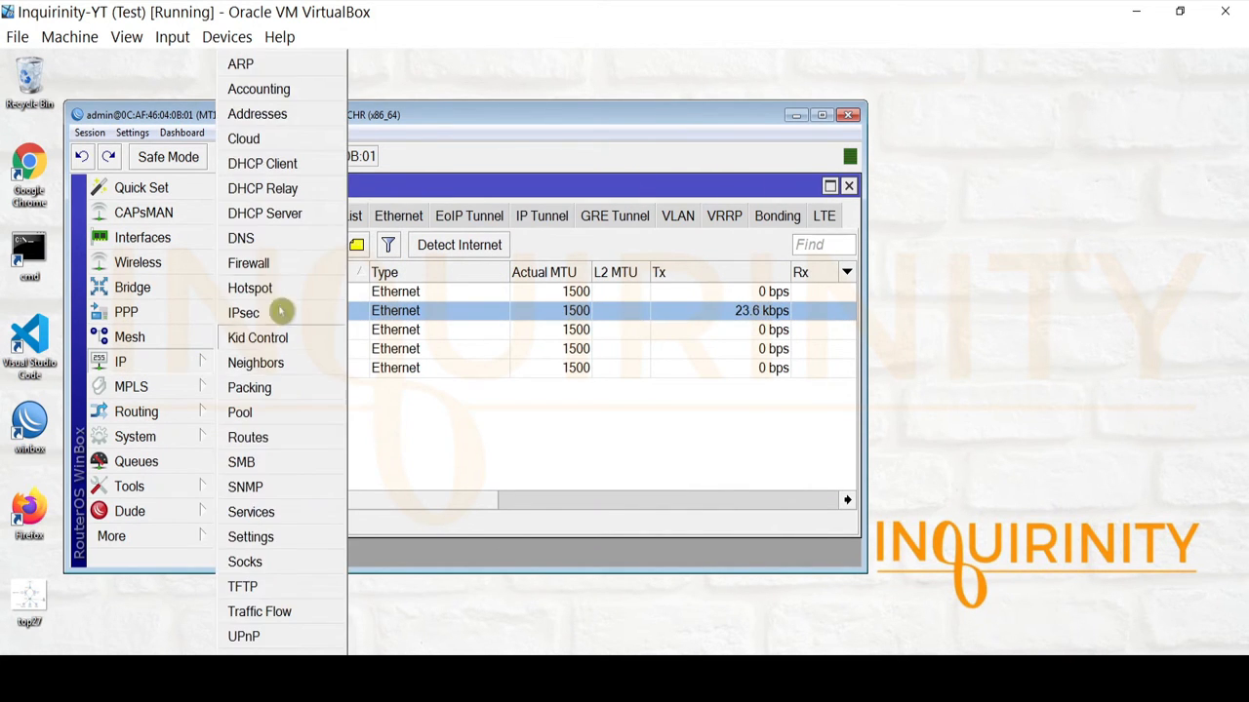
left_click(273, 438)
left_click(416, 295)
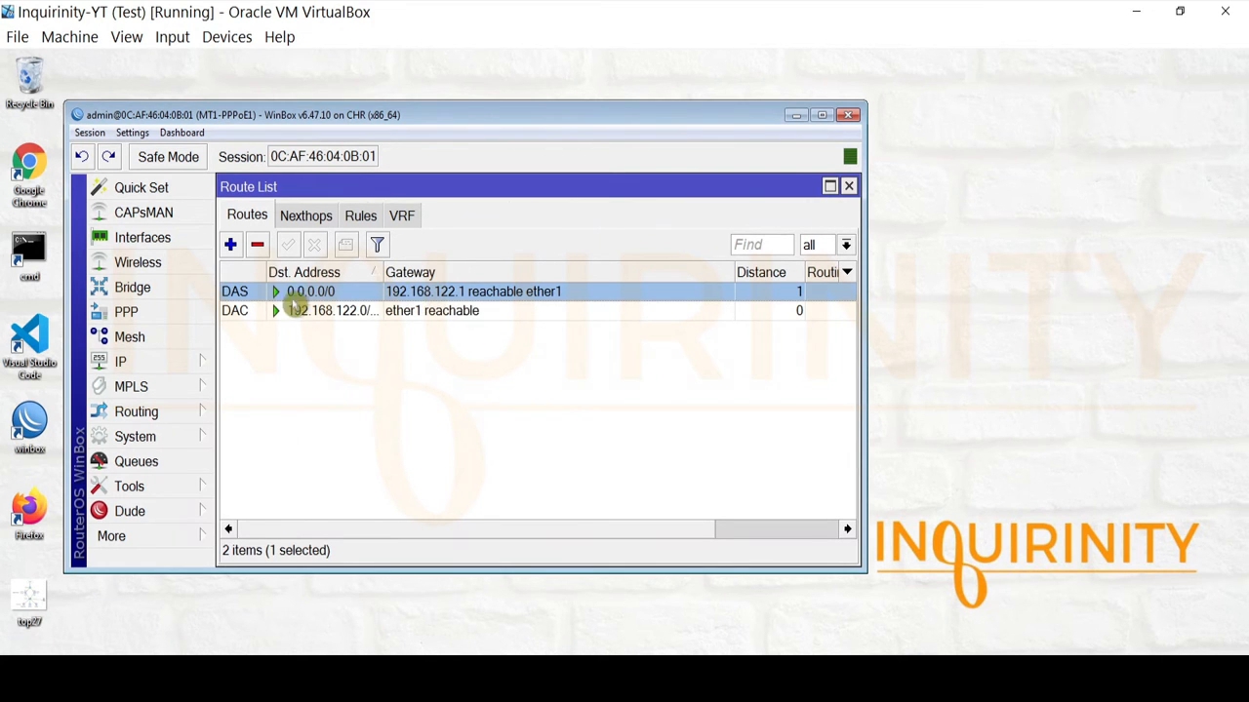
Ping 8.8.8.8 and then 9.9.9.9, and close the Ping and Route List windows.
left_click(179, 487)
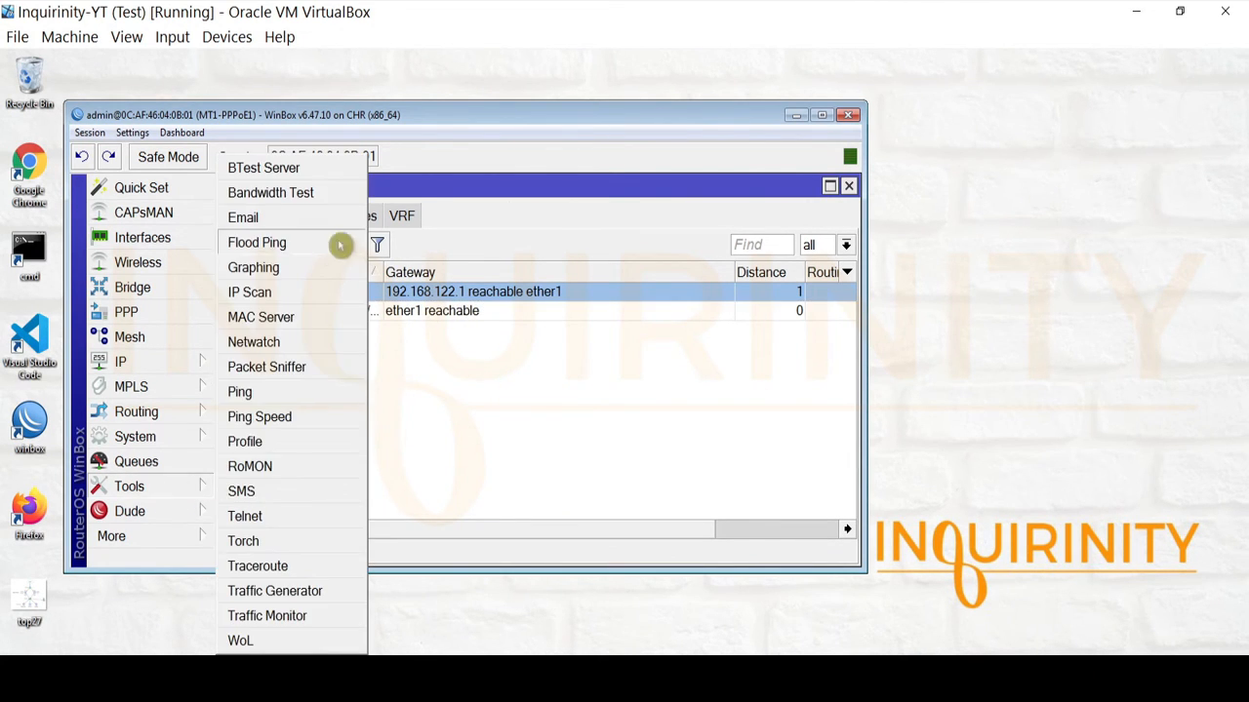
left_click(264, 395)
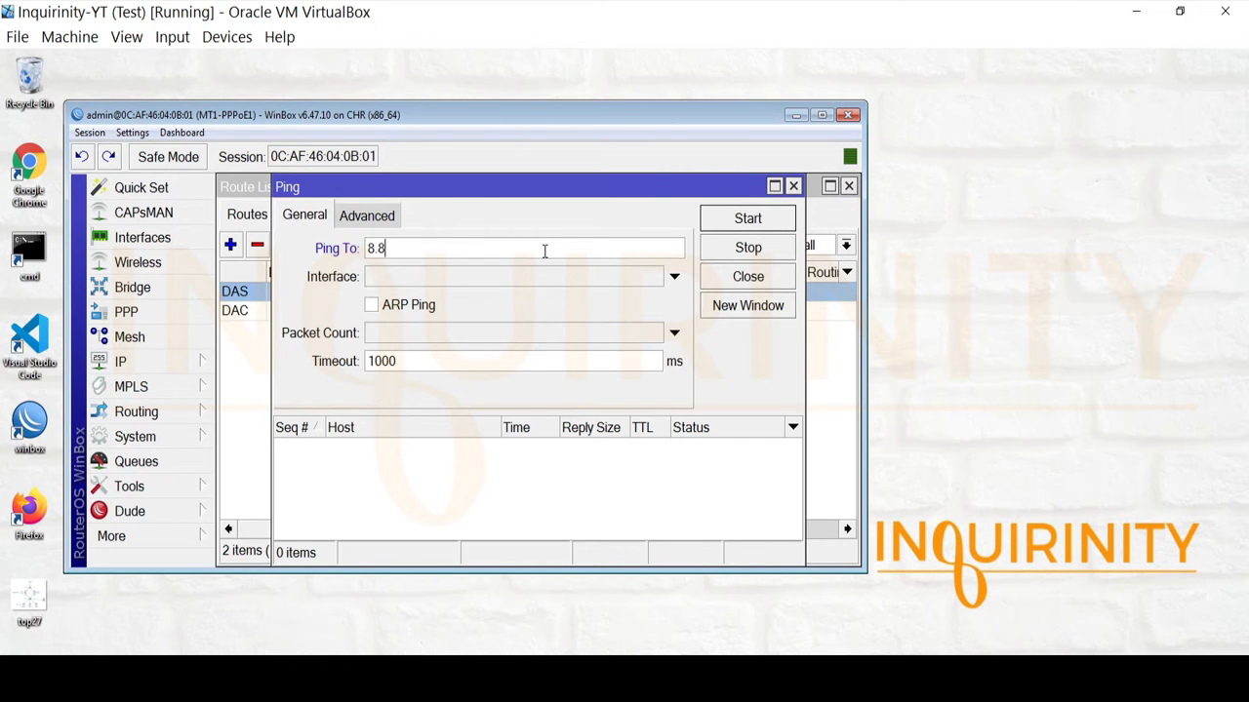
left_click(733, 215)
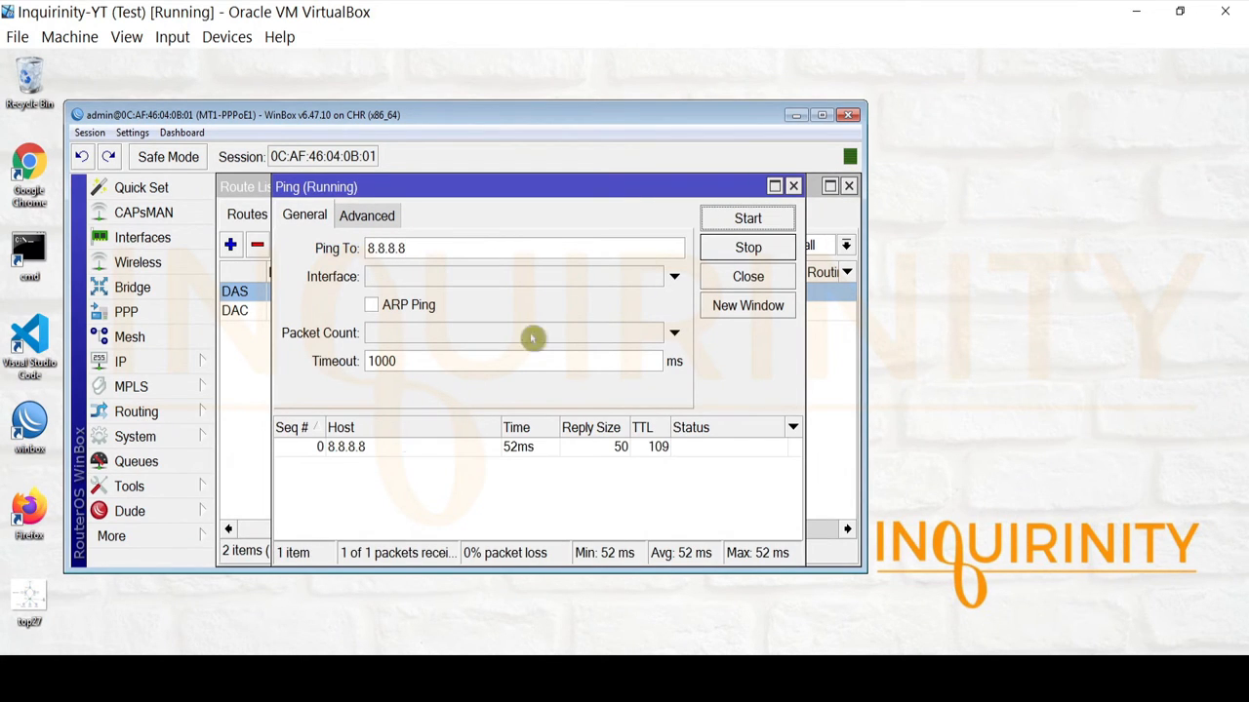
left_click_drag(451, 252, 222, 256)
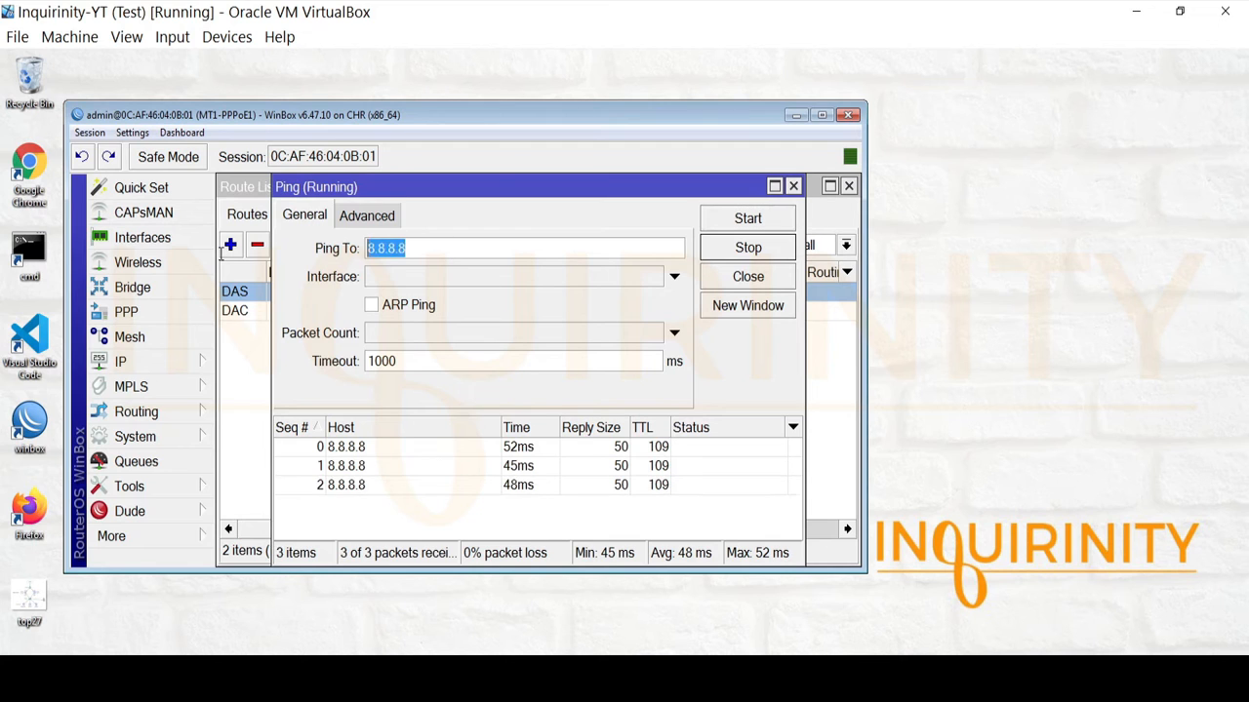
type("9.9.9.9")
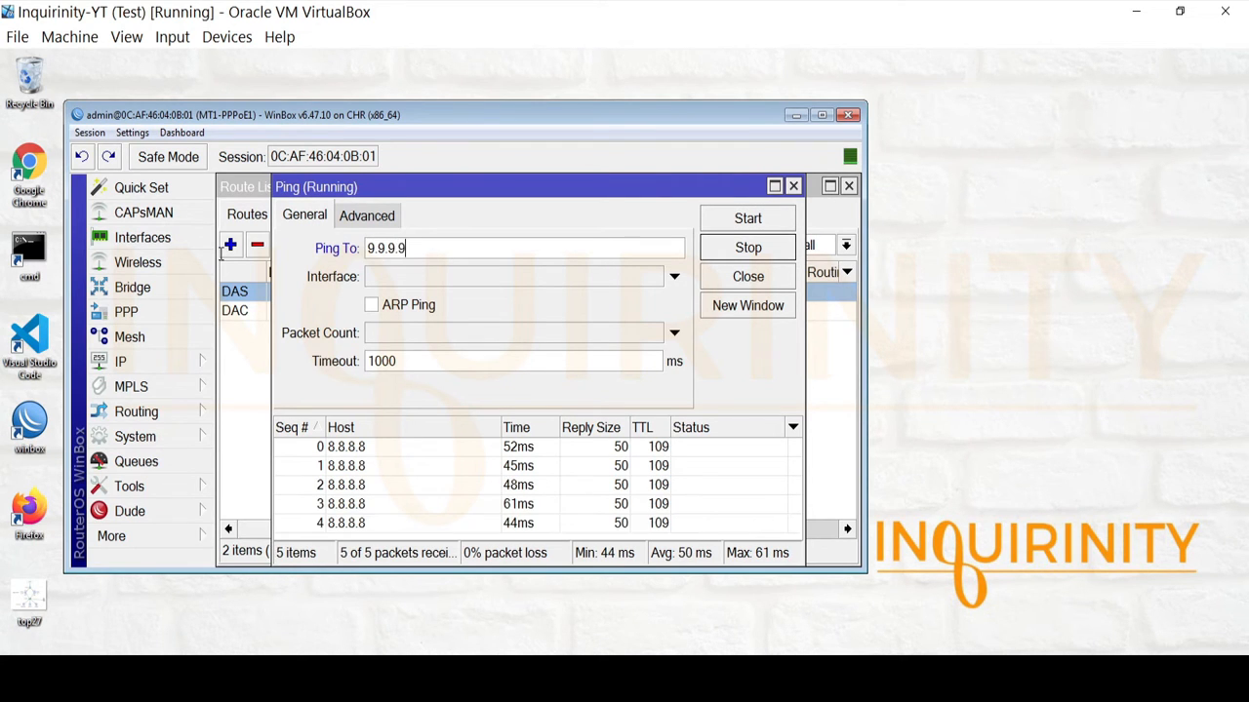
left_click(743, 218)
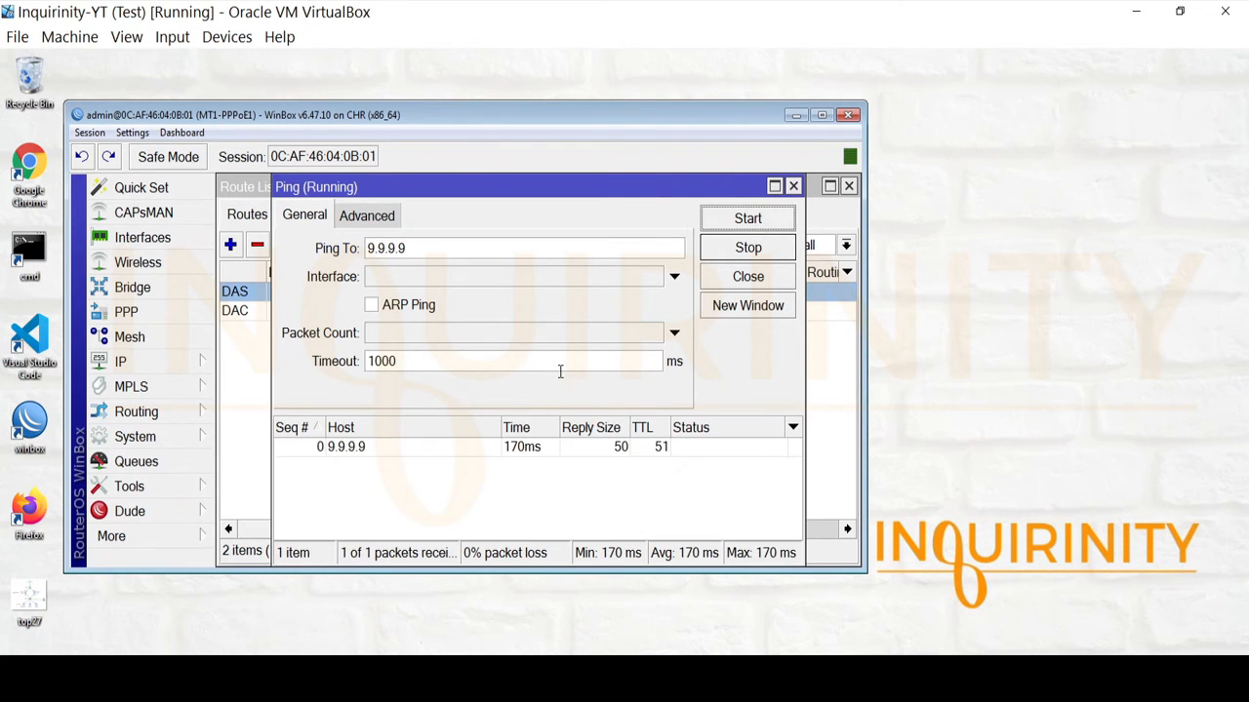
left_click(747, 276)
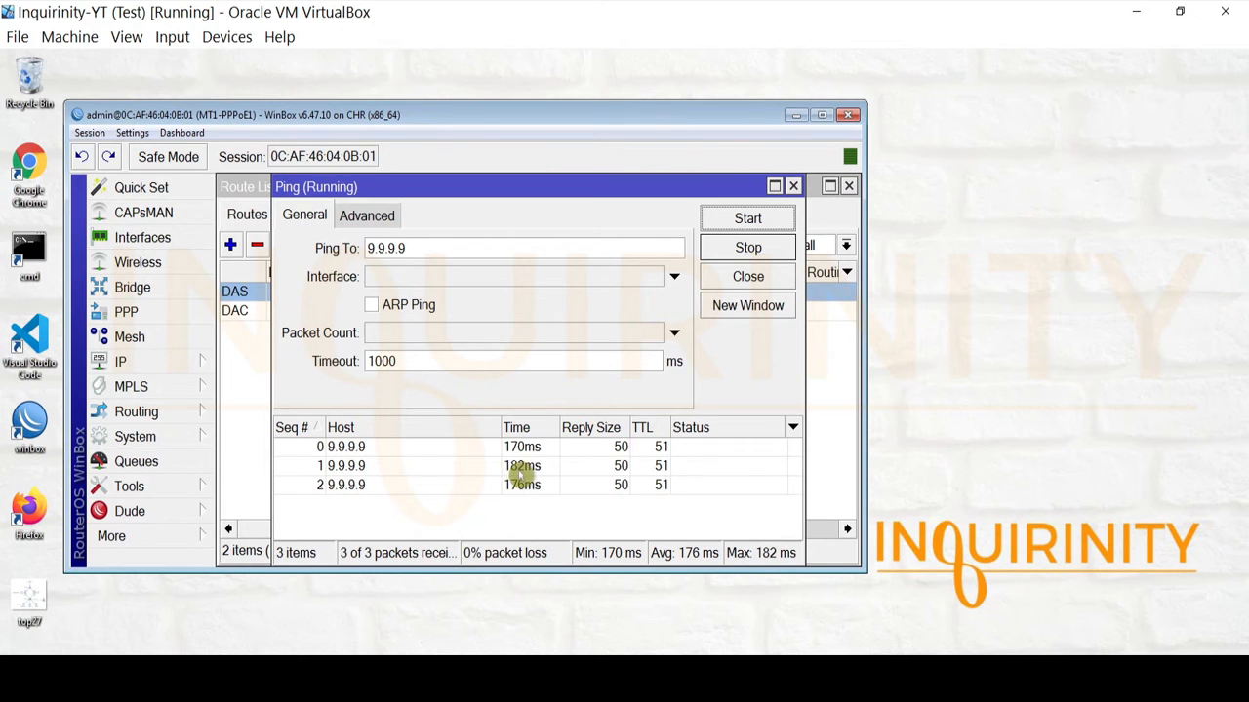
left_click(522, 470)
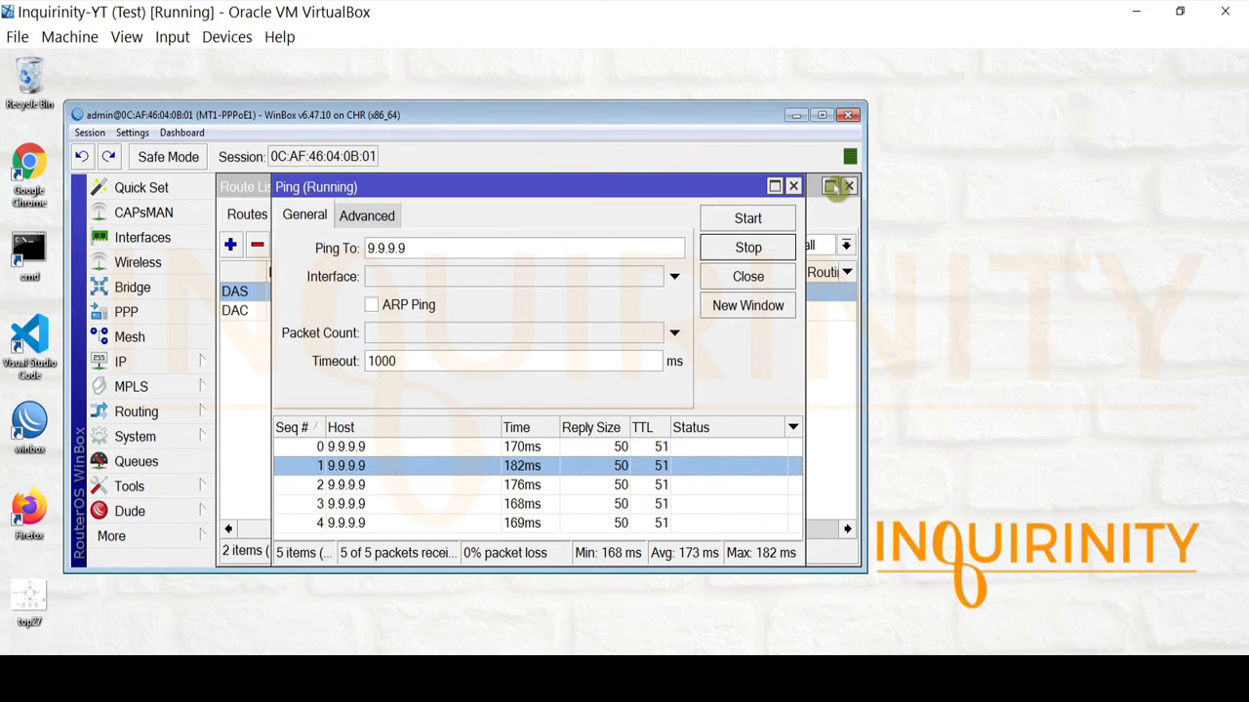
left_click(793, 185)
left_click(849, 187)
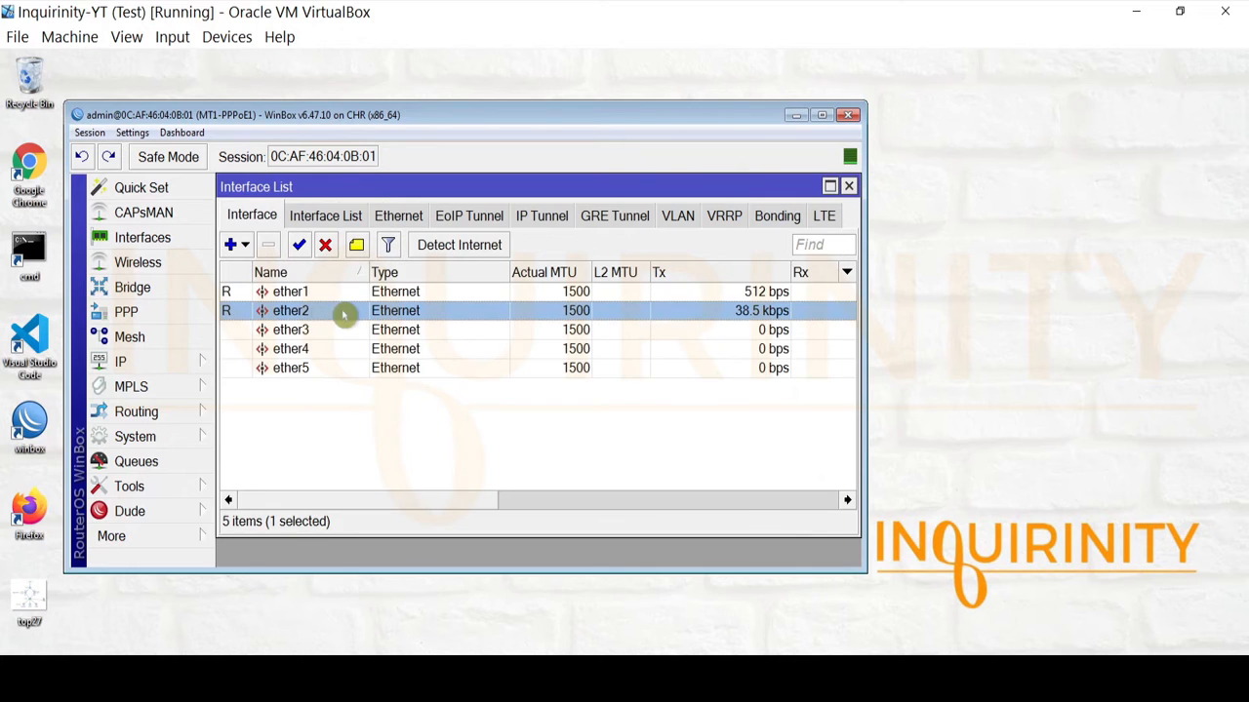
Add a firewall NAT rule with Out. Interface ether1 and action masquerade.
left_click(848, 186)
left_click(154, 362)
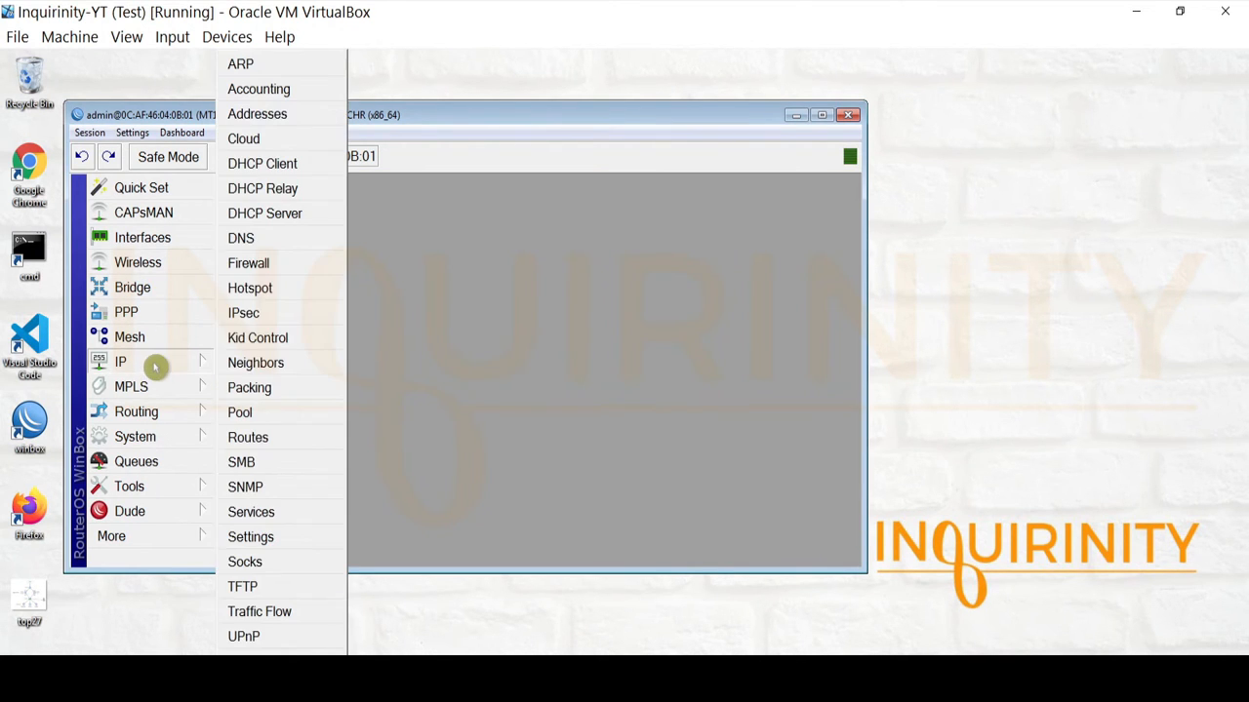
left_click(246, 262)
left_click(314, 216)
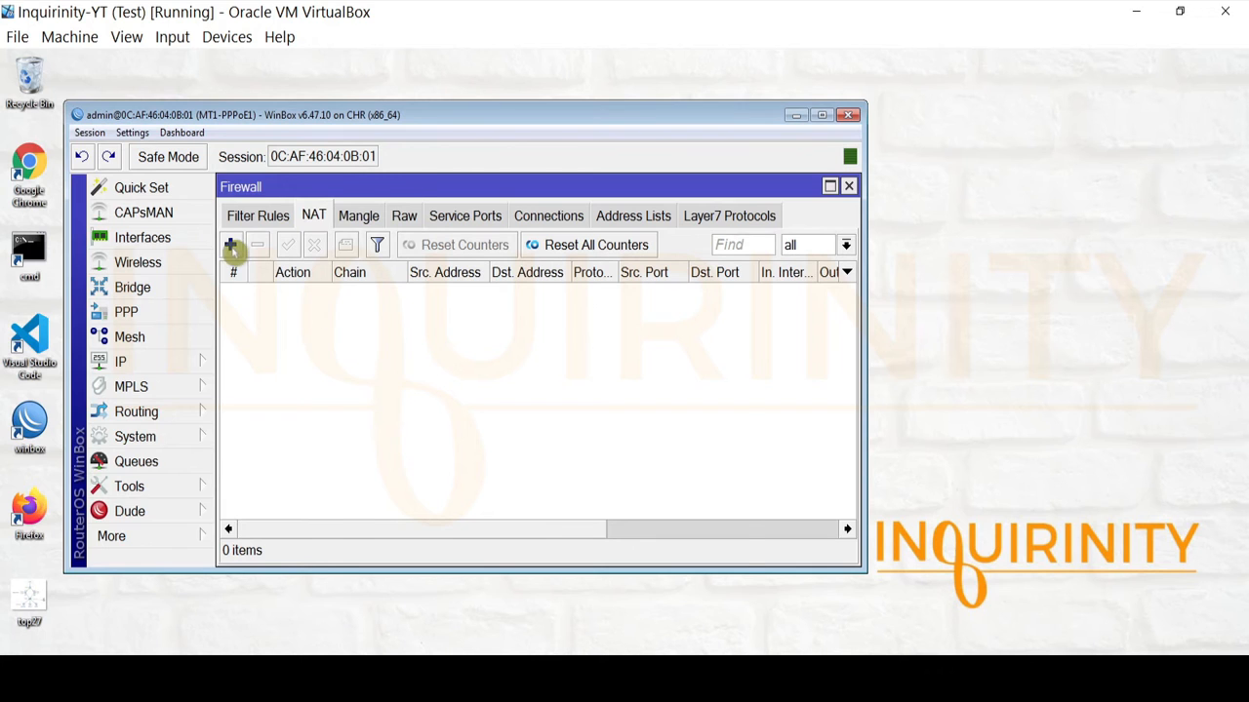
left_click(231, 246)
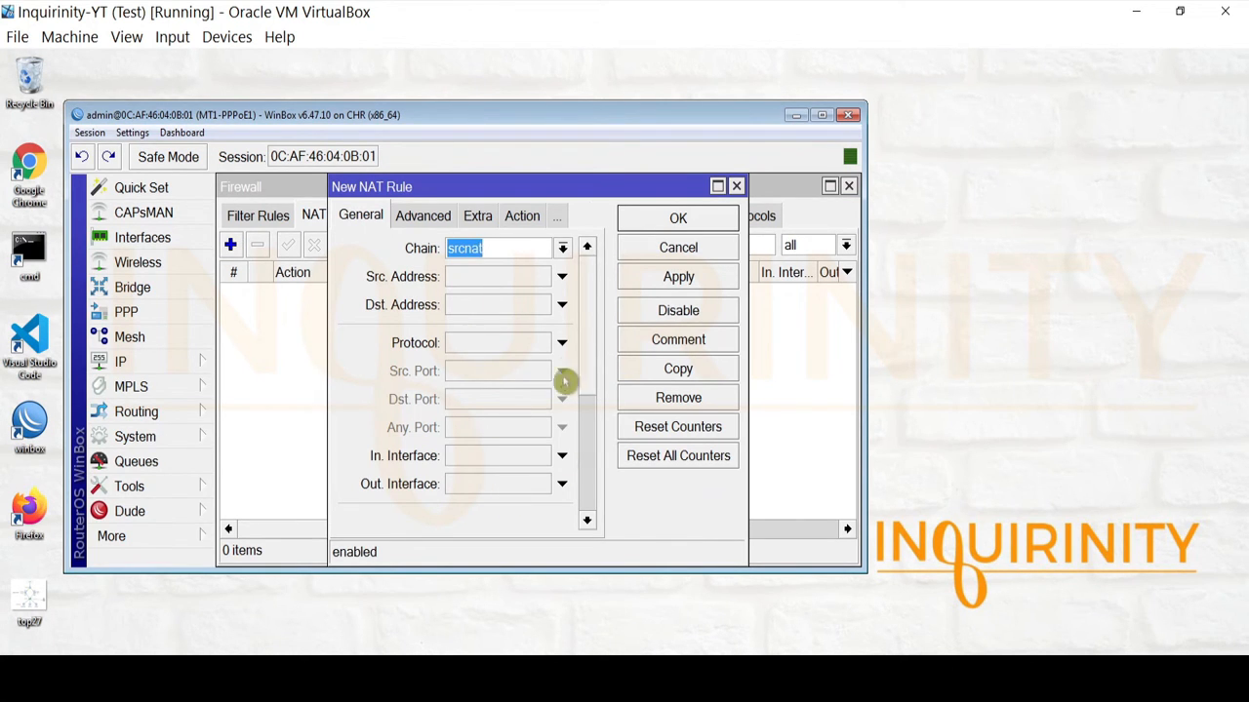
left_click_drag(586, 349, 602, 427)
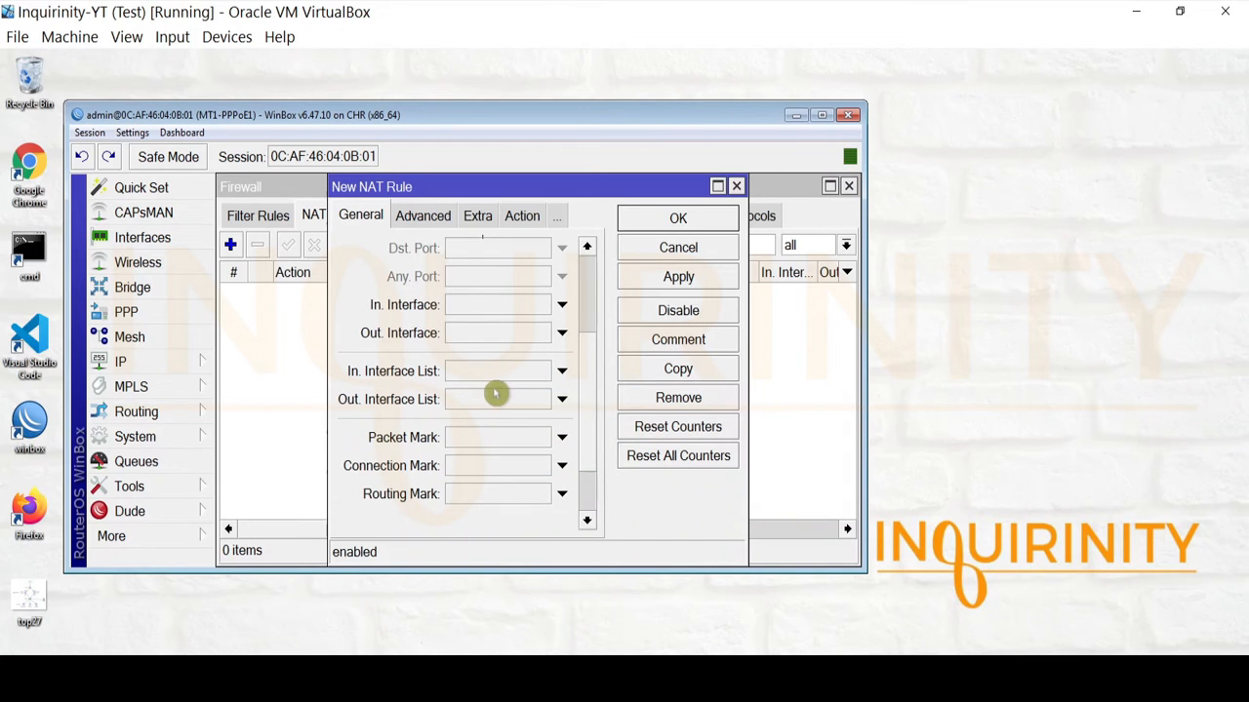
left_click(510, 337)
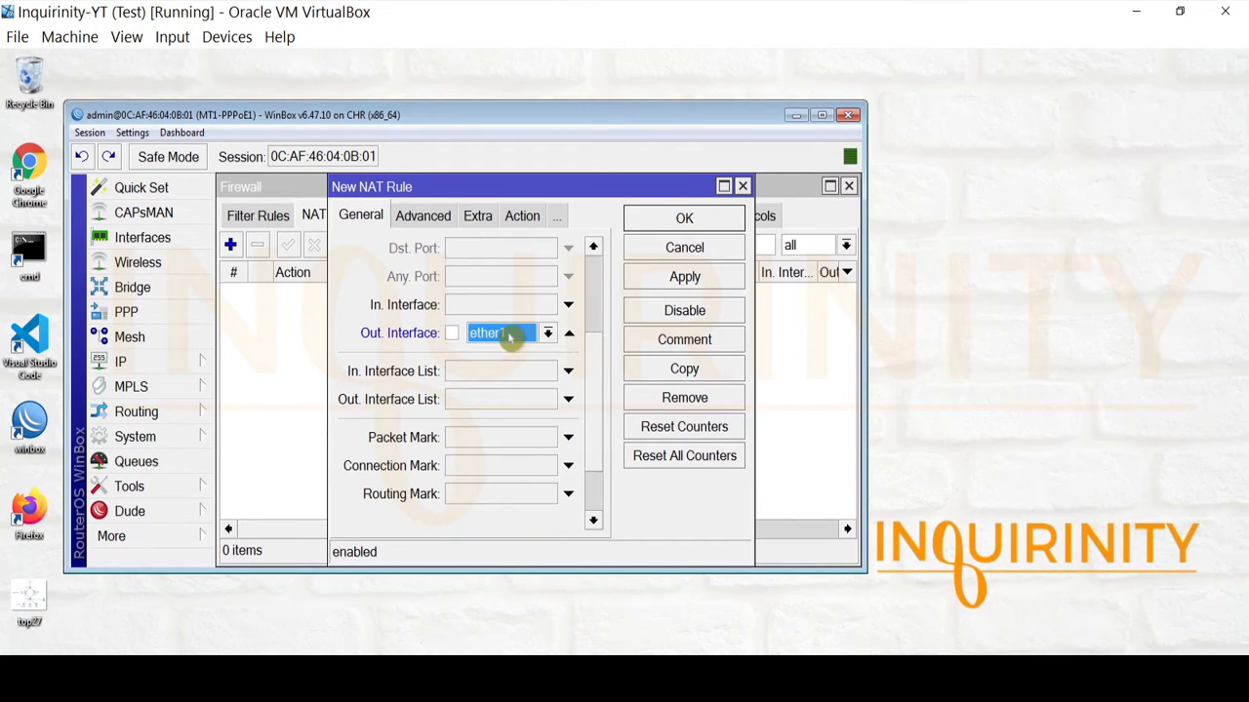
left_click(509, 218)
left_click(458, 250)
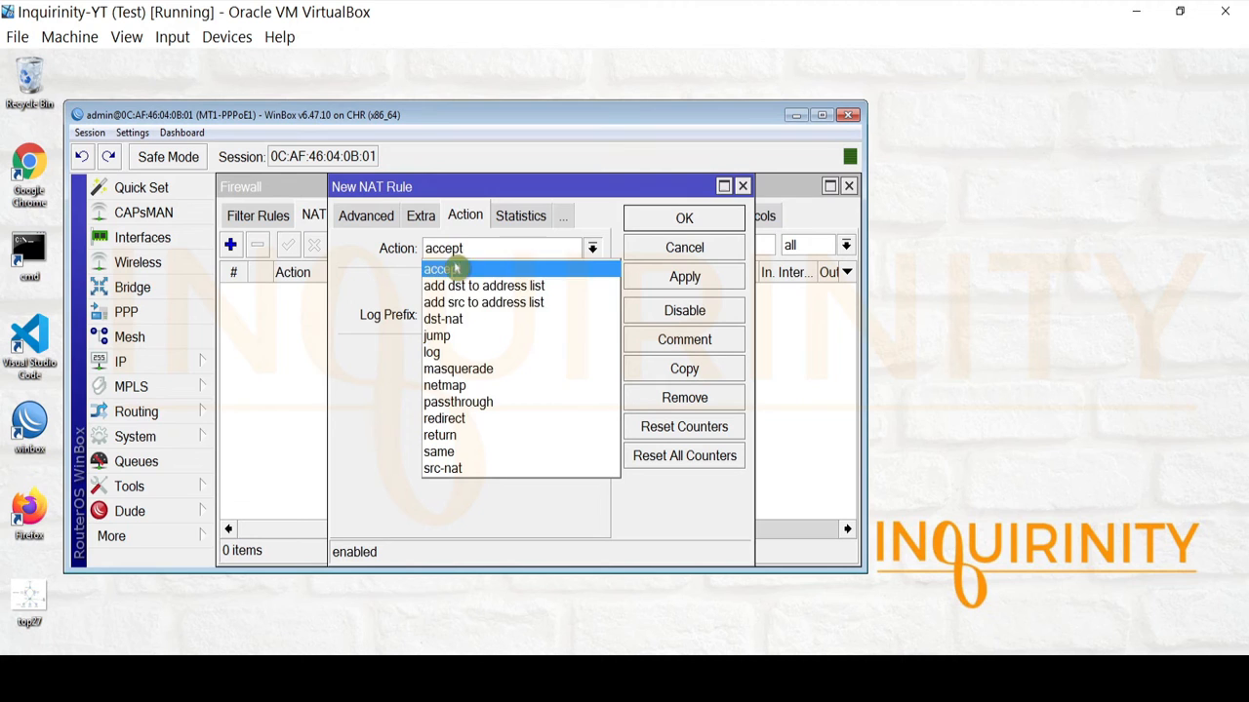
left_click(478, 381)
left_click(650, 282)
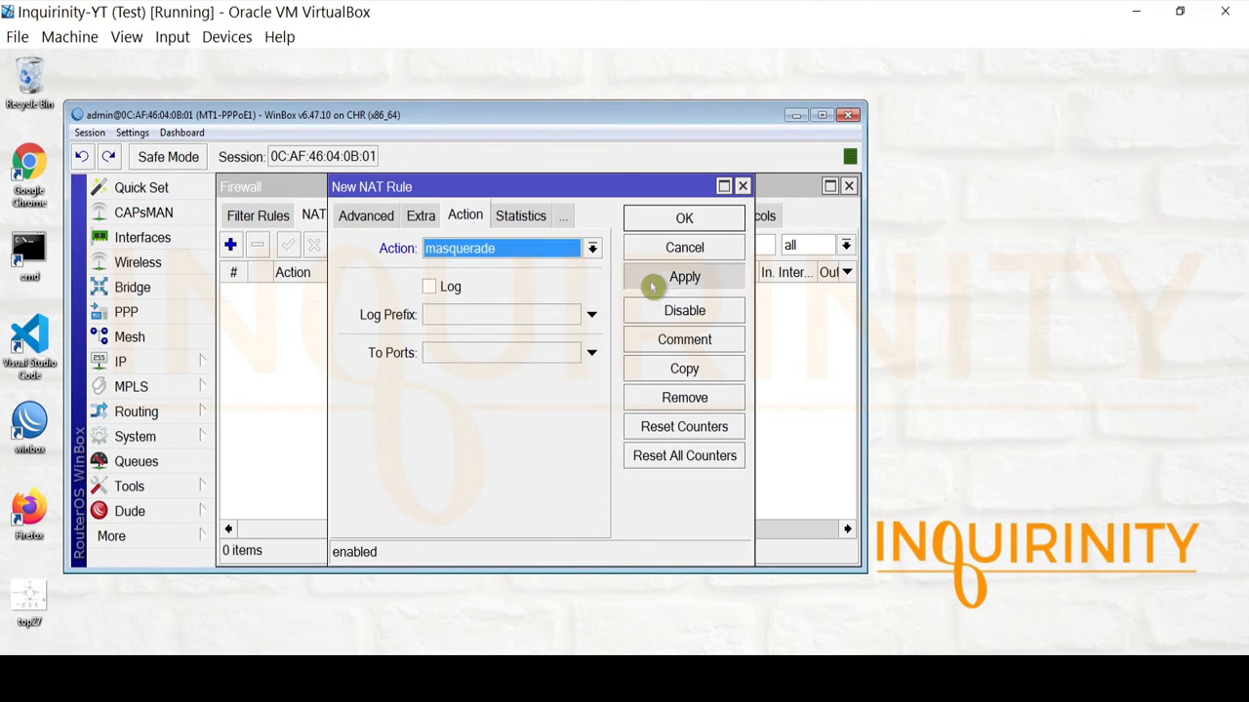
left_click(657, 218)
Reopen the masquerade rule to review its chain and interface, then close the Firewall window.
double_click(312, 291)
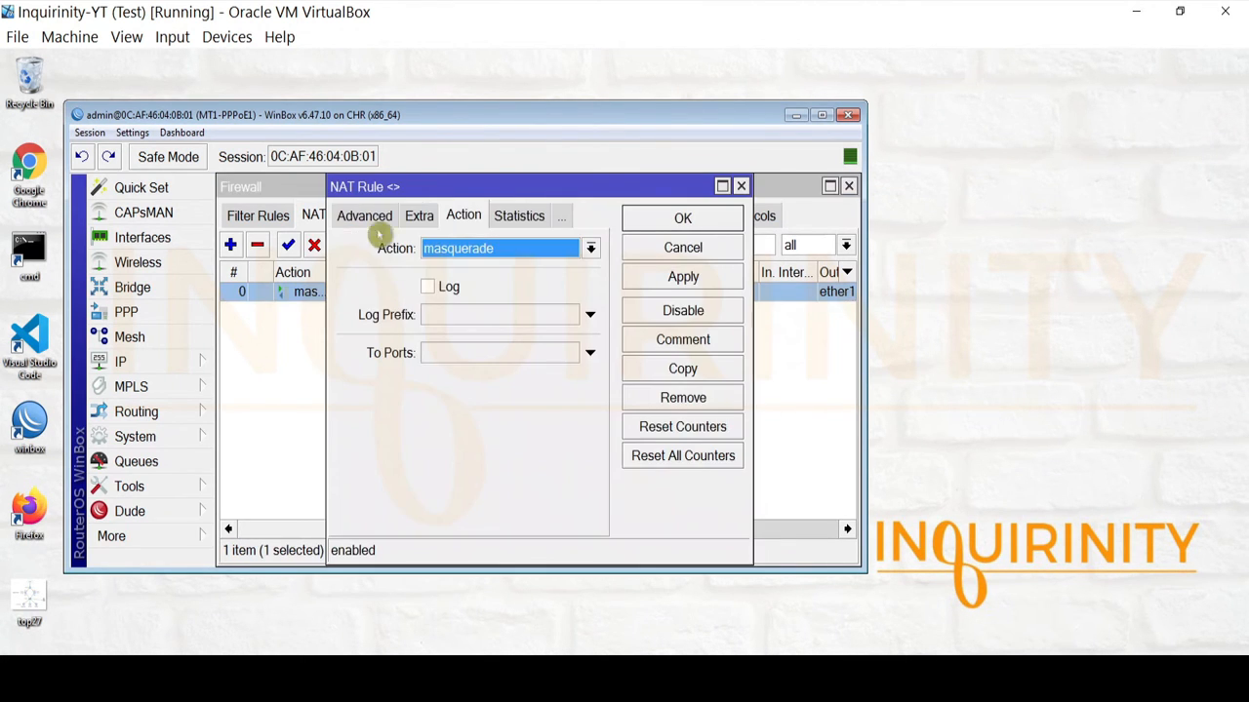
left_click(359, 217)
left_click(359, 217)
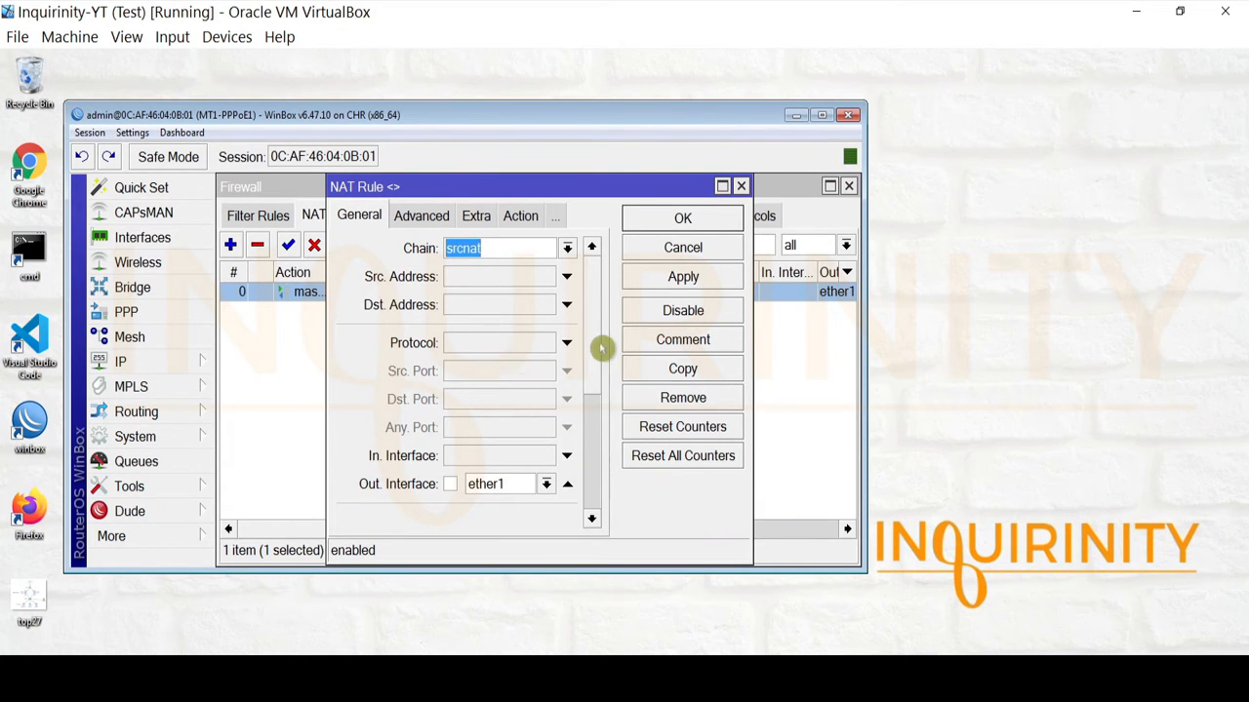
left_click_drag(598, 342, 591, 251)
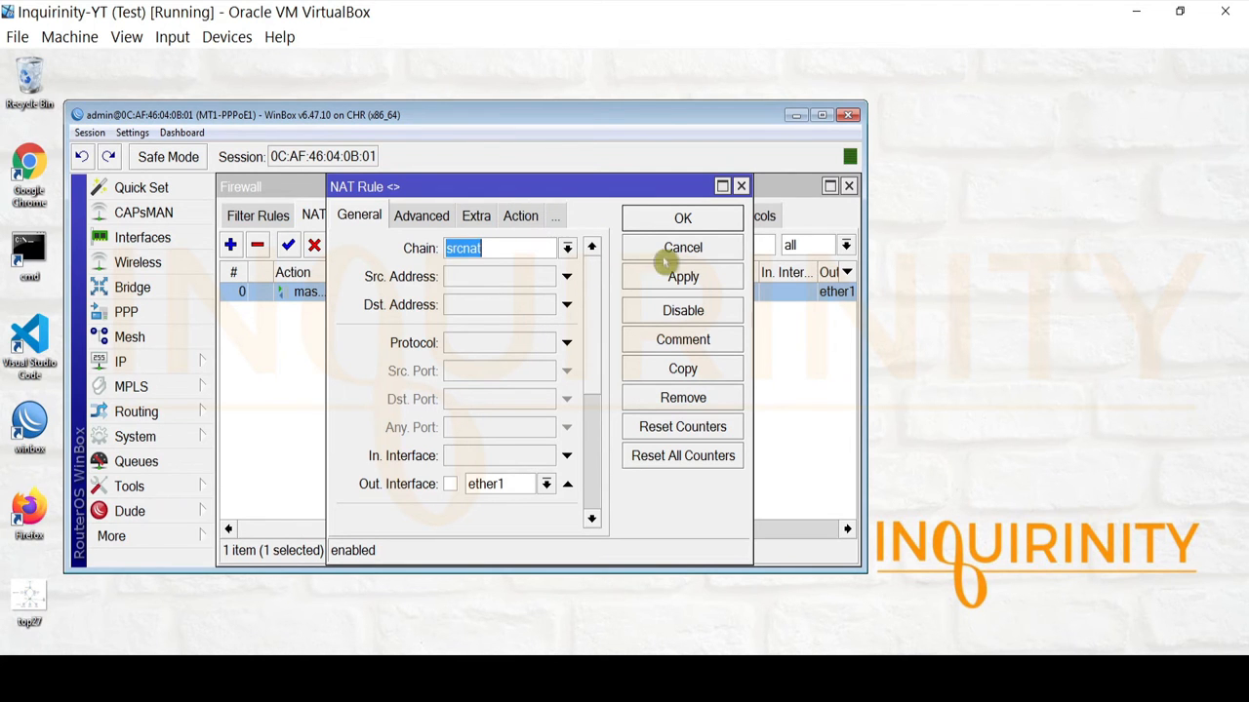
left_click(683, 217)
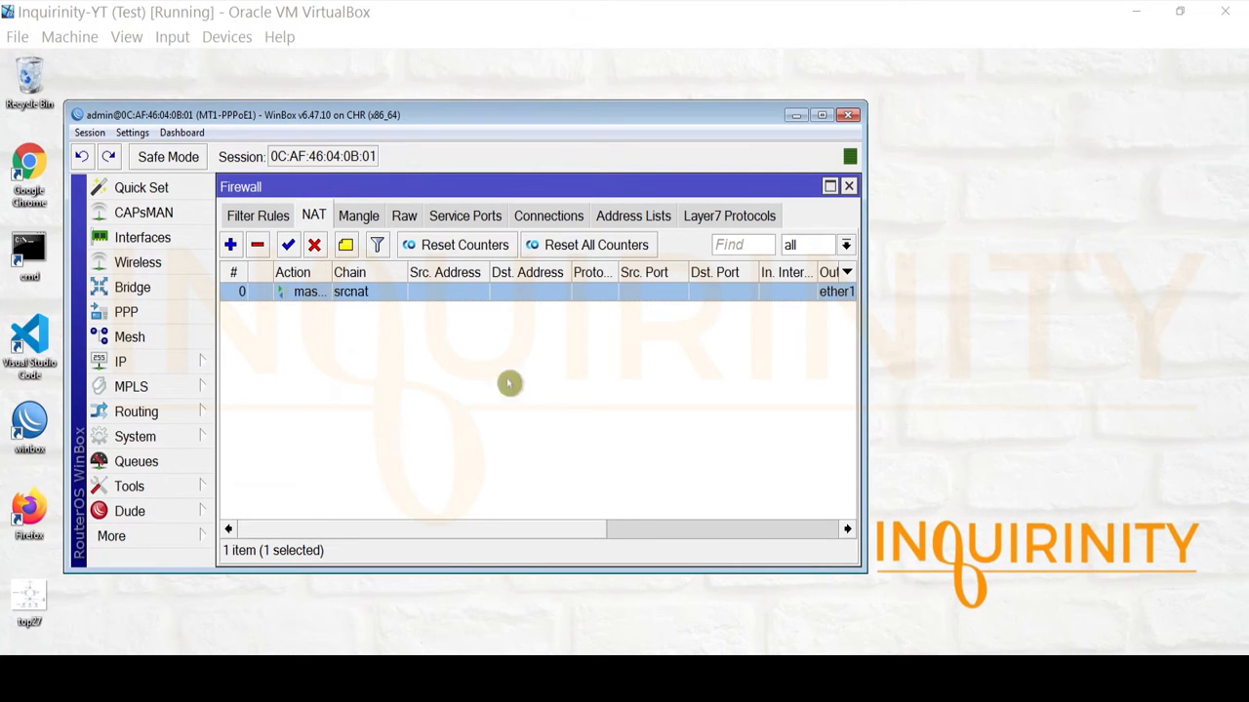
left_click(848, 188)
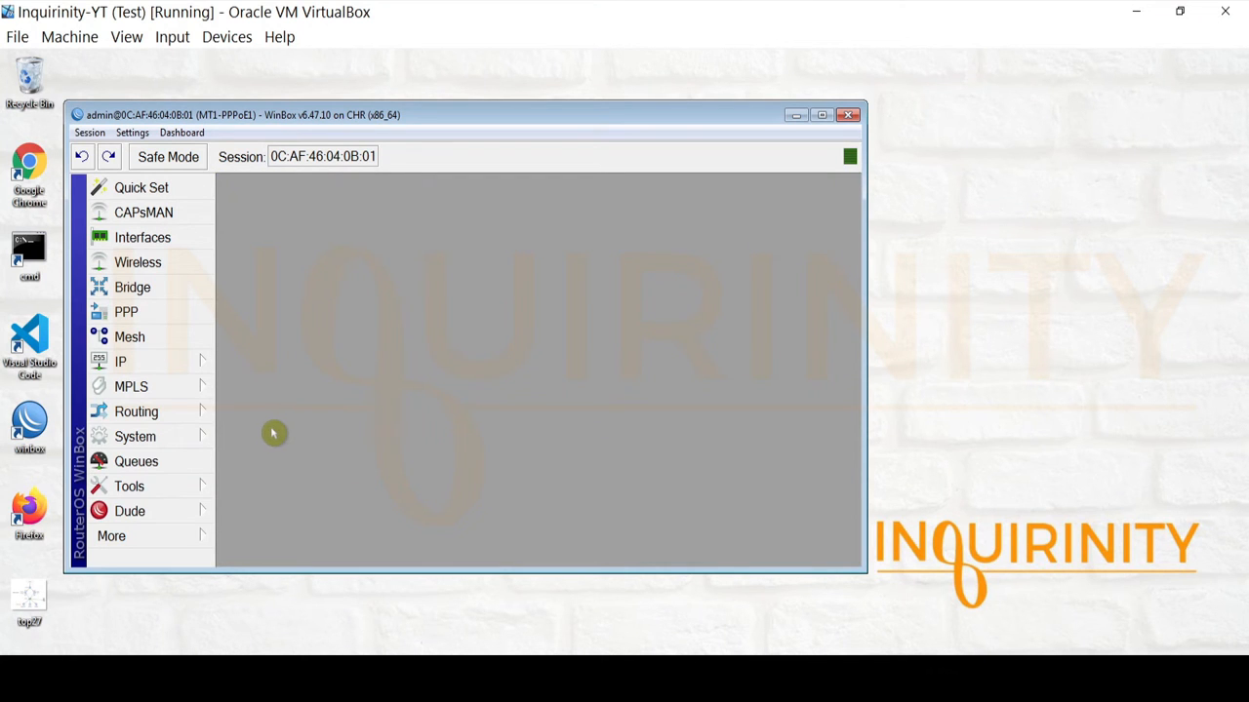
Create IP pool PPPoE with range 172.16.0.10-172.16.0.100.
left_click(189, 369)
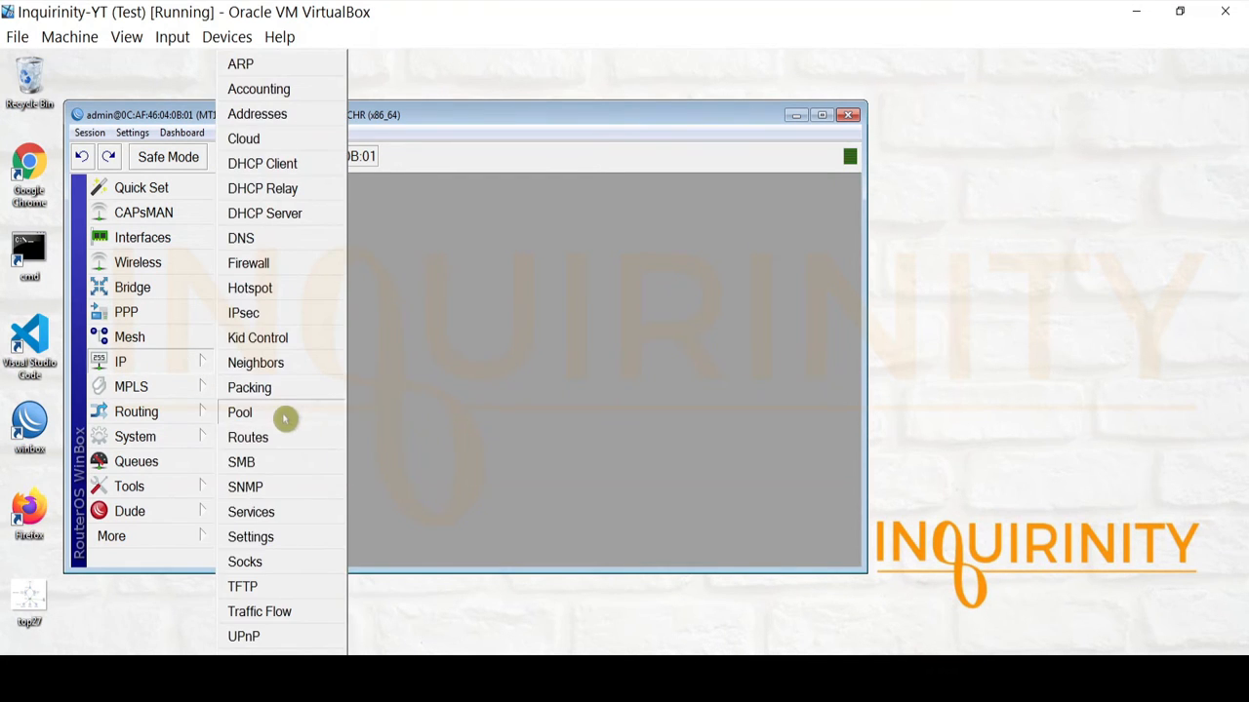
left_click(284, 419)
left_click(307, 246)
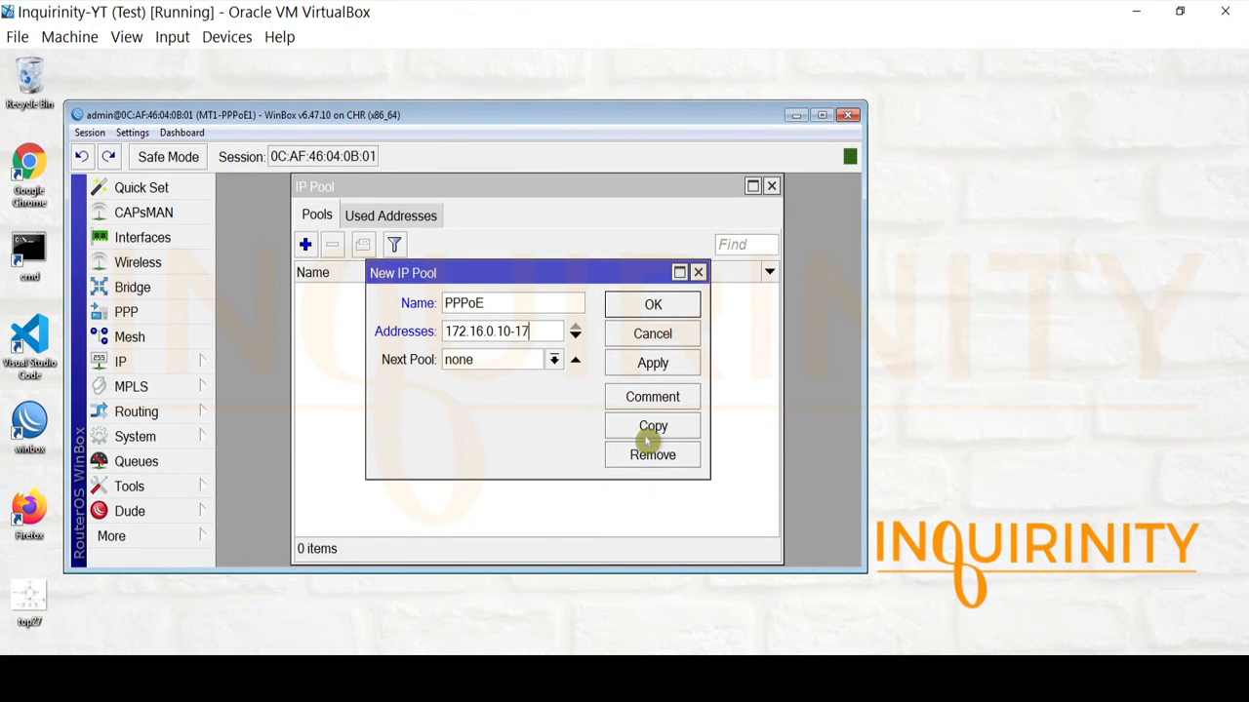
type(".0.100")
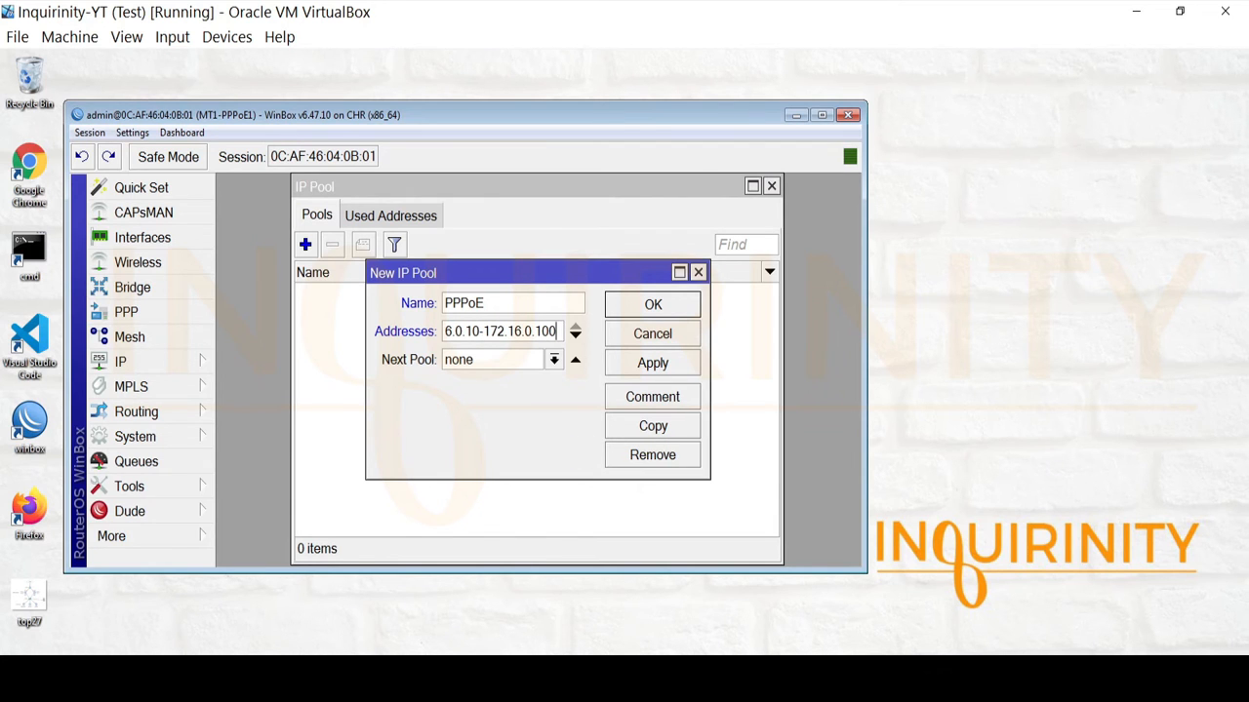
left_click(371, 675)
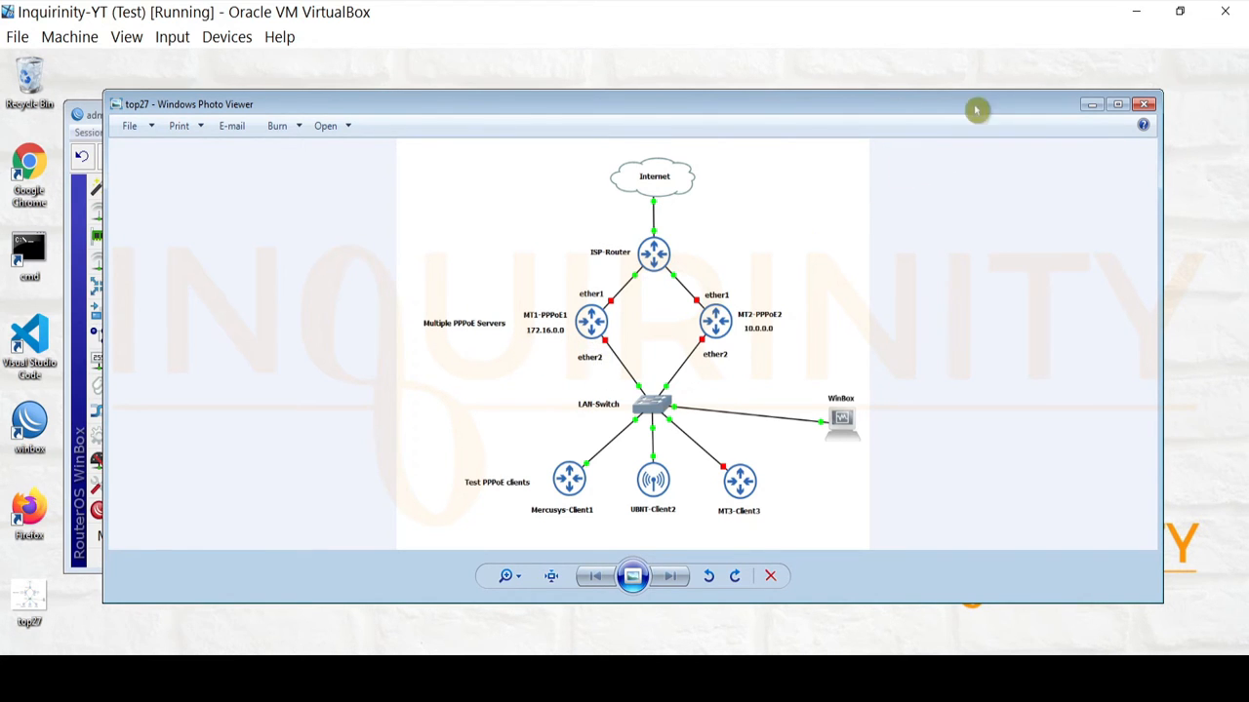
left_click(1087, 110)
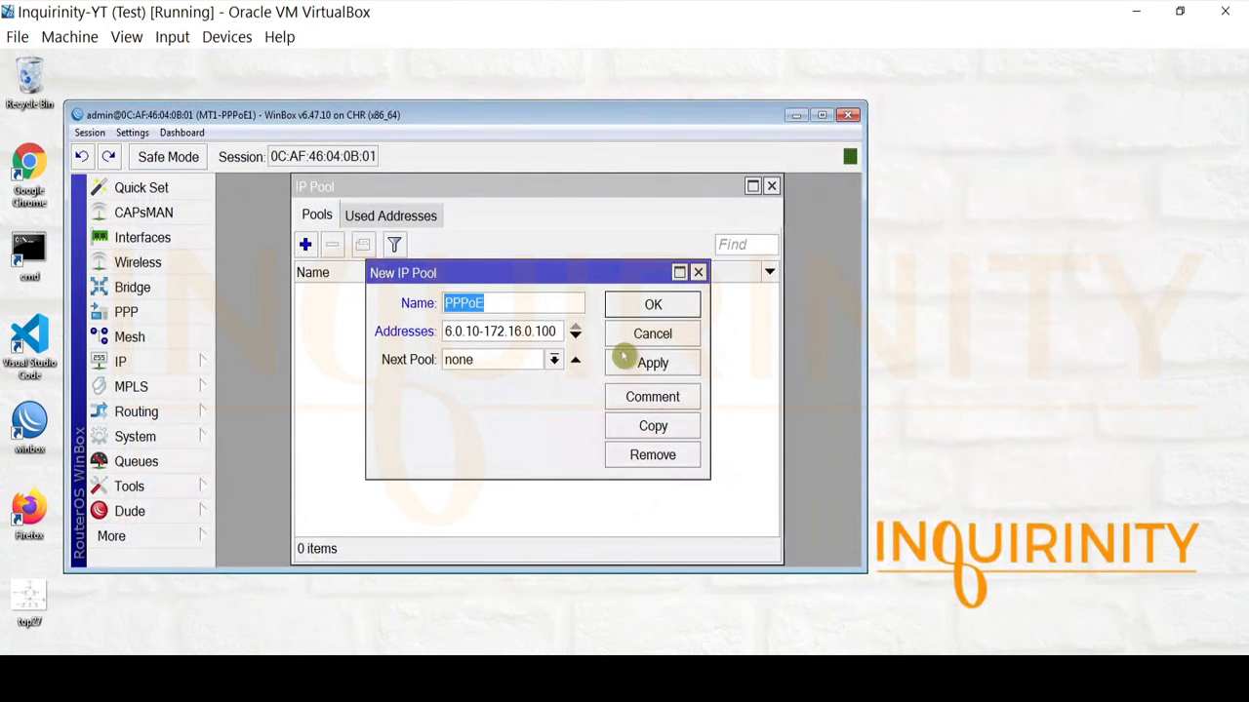
left_click(651, 365)
left_click(654, 306)
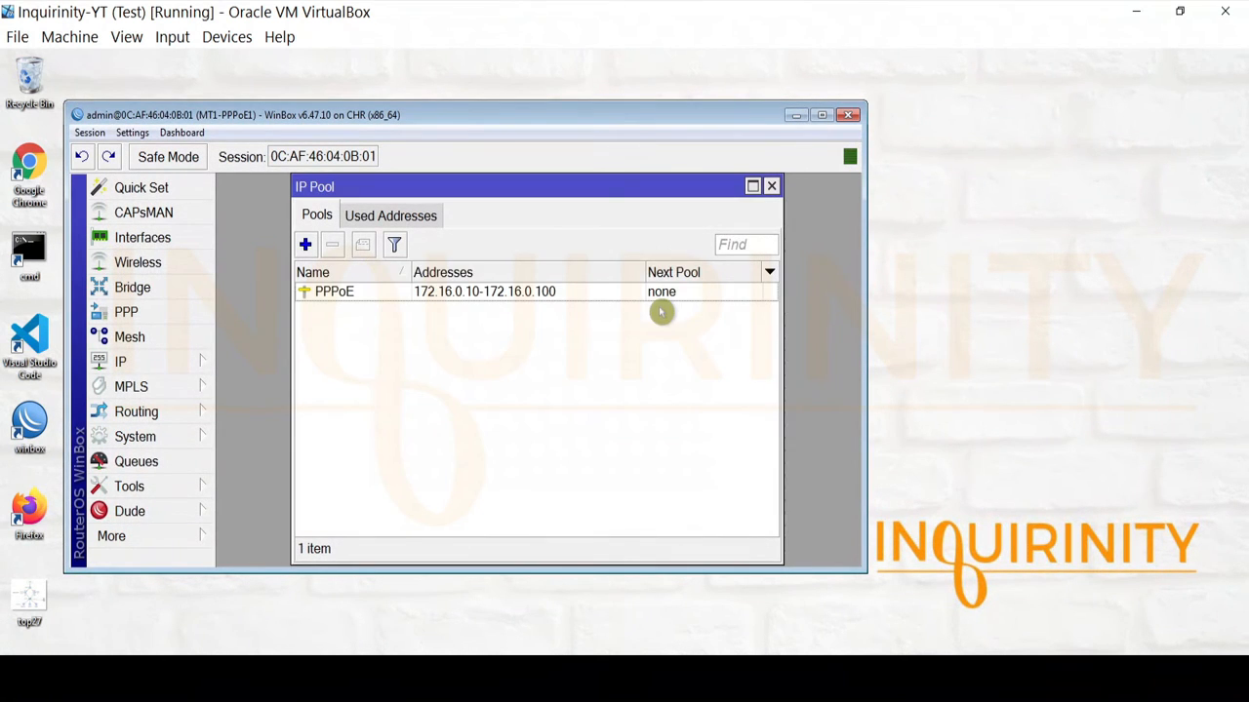
Check the router's IP Addresses list, then close the address and pool windows.
left_click(183, 361)
left_click(270, 118)
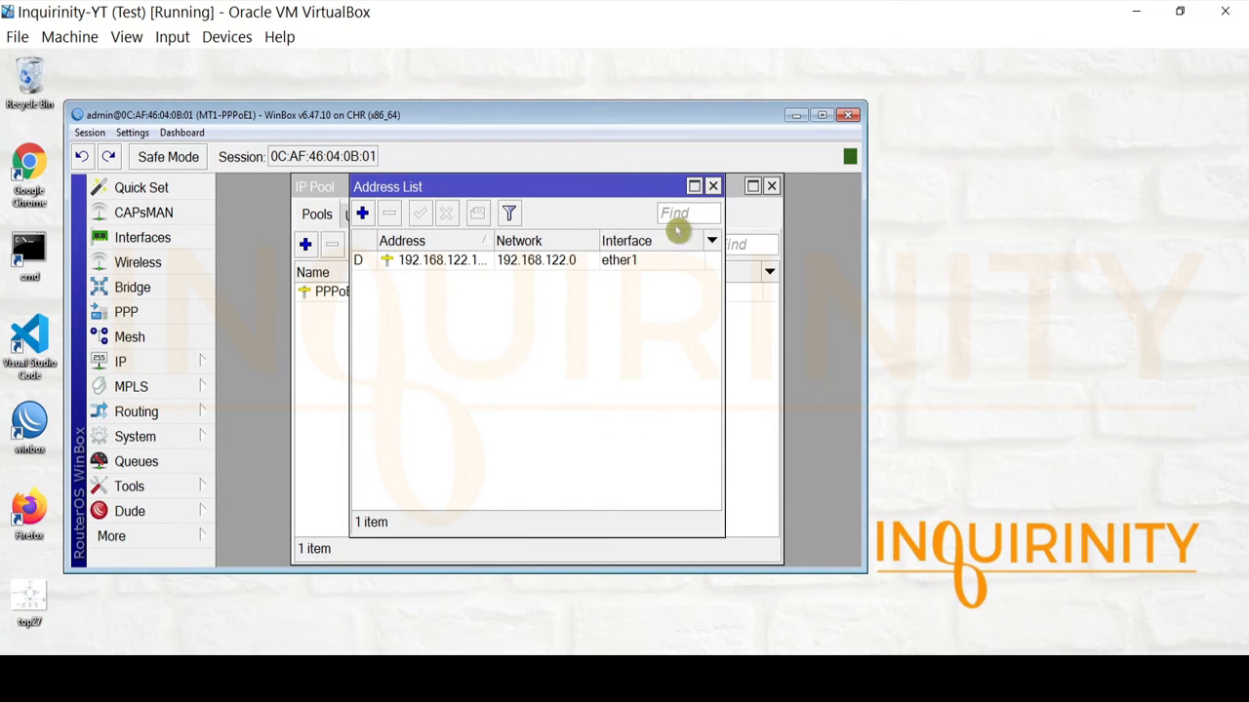
left_click(713, 187)
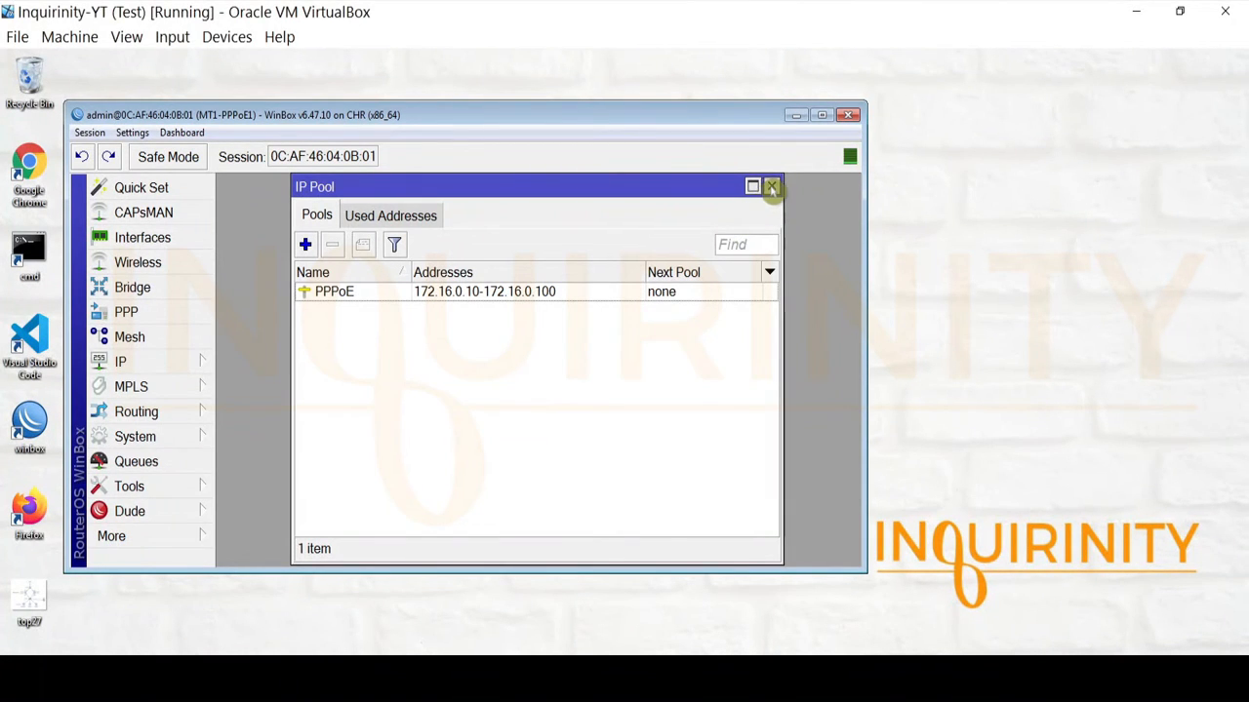
left_click(770, 186)
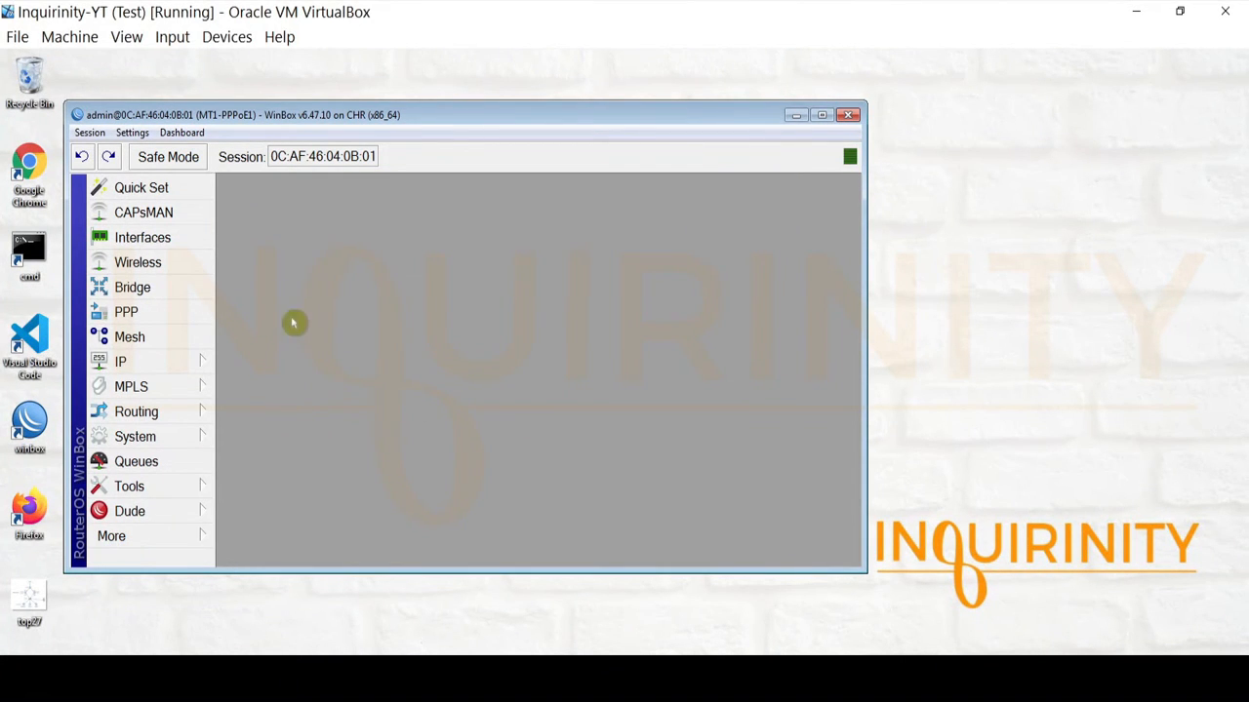
Add a new PPP profile named PPPoE-Profile.
left_click(141, 314)
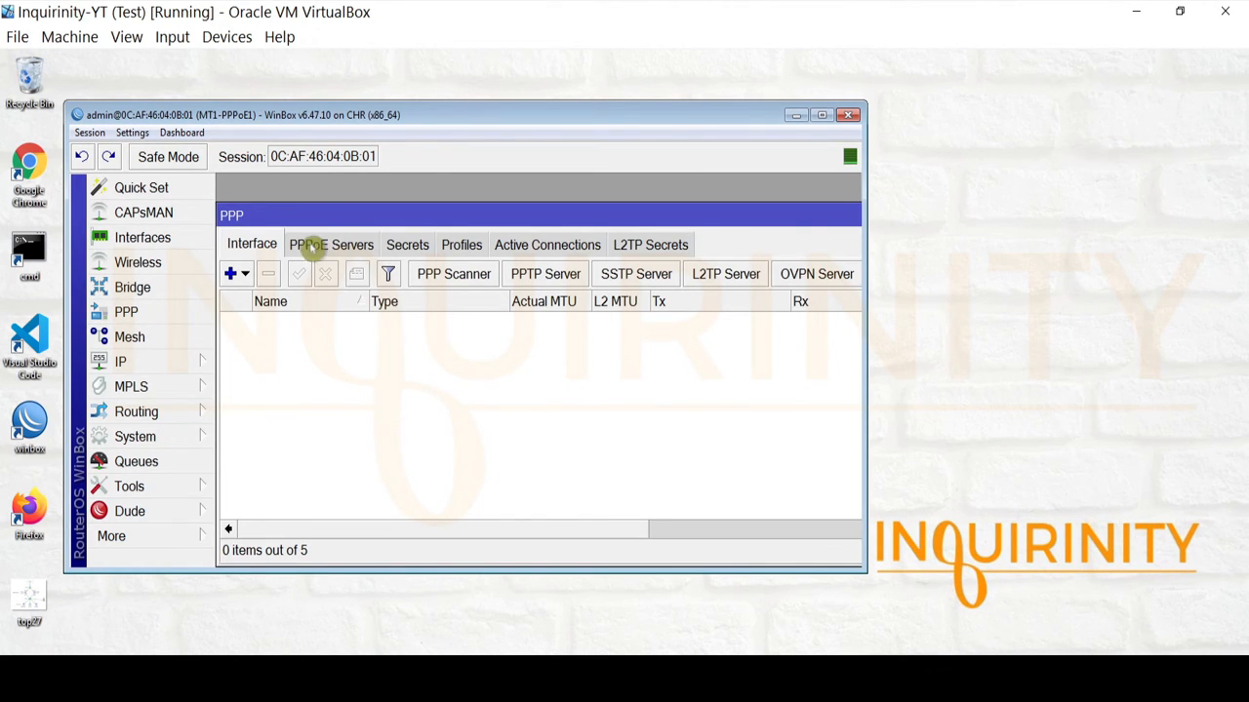
left_click(464, 246)
left_click(230, 273)
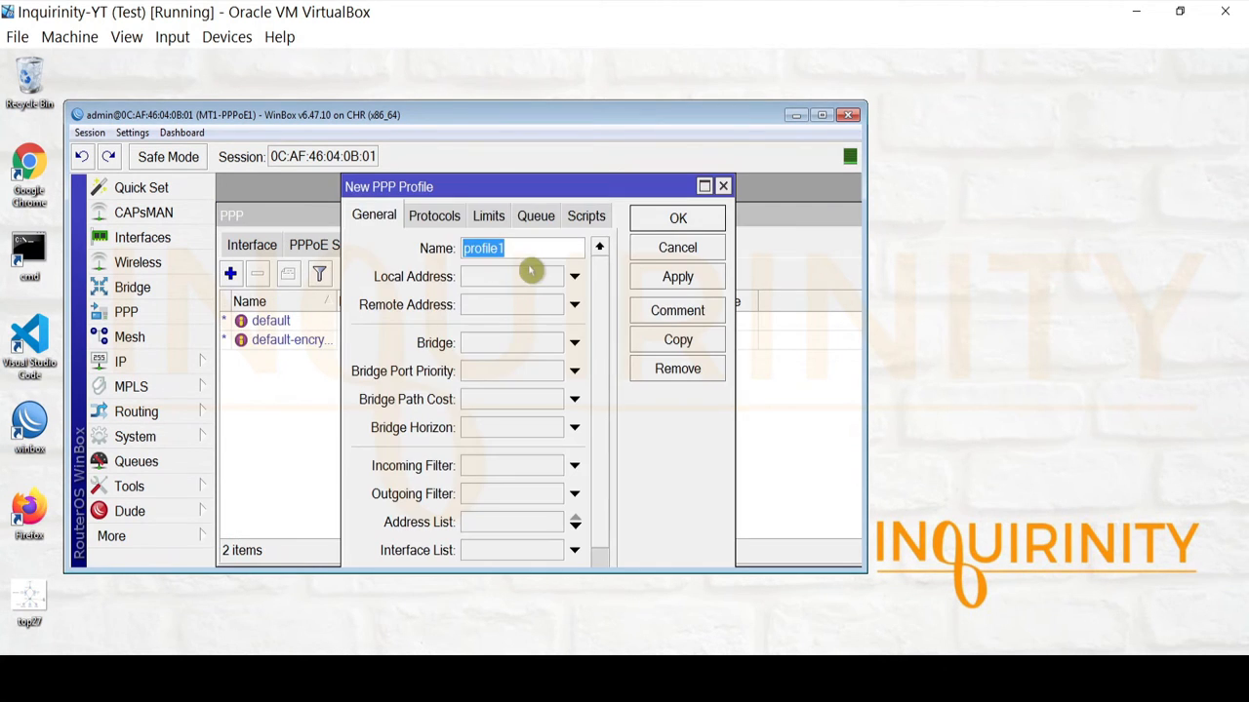
type("PPPoE-P")
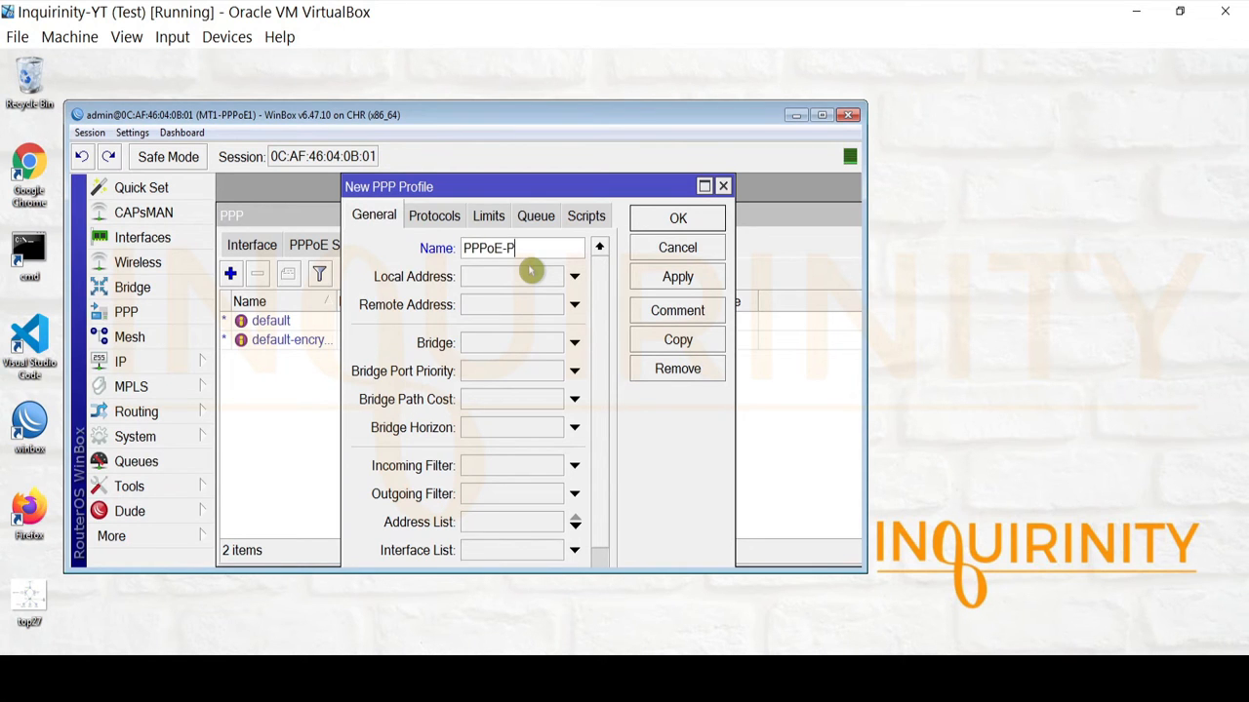
type("rofile")
Give the profile local address 172.16.0.1, remote address pool PPPoE and DNS server 8.8.8.8.
left_click(515, 276)
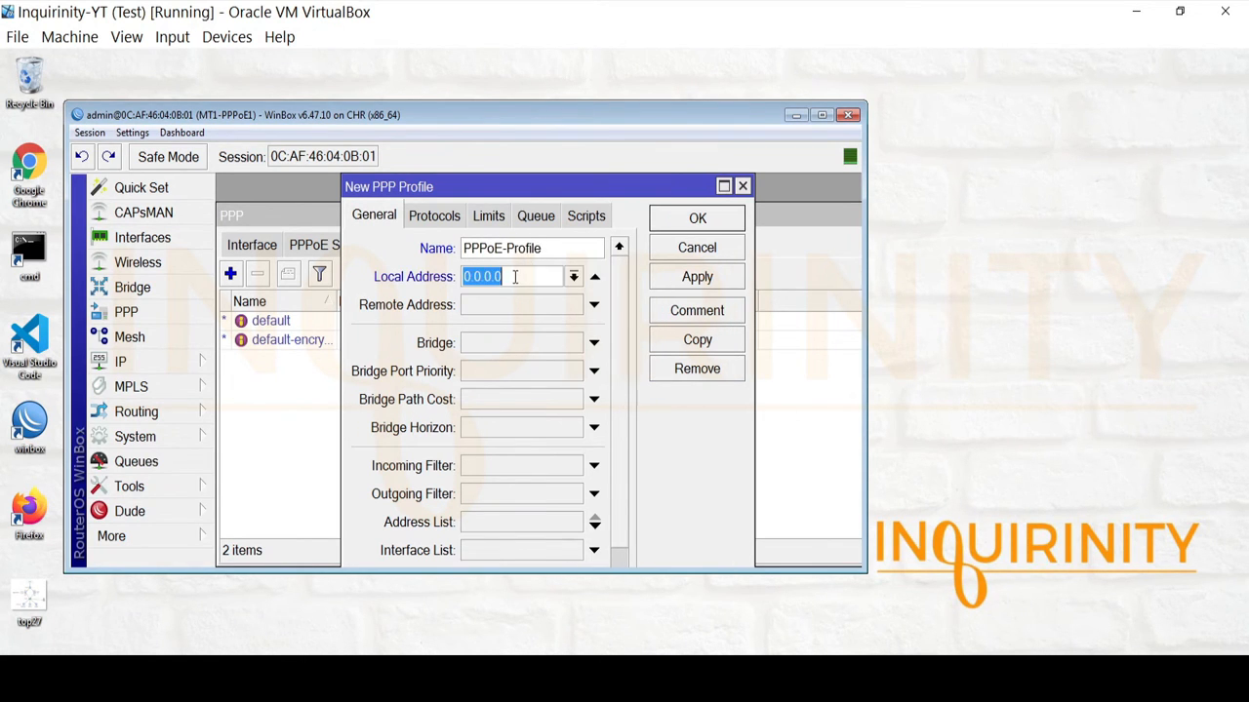
type("172.16.0.1")
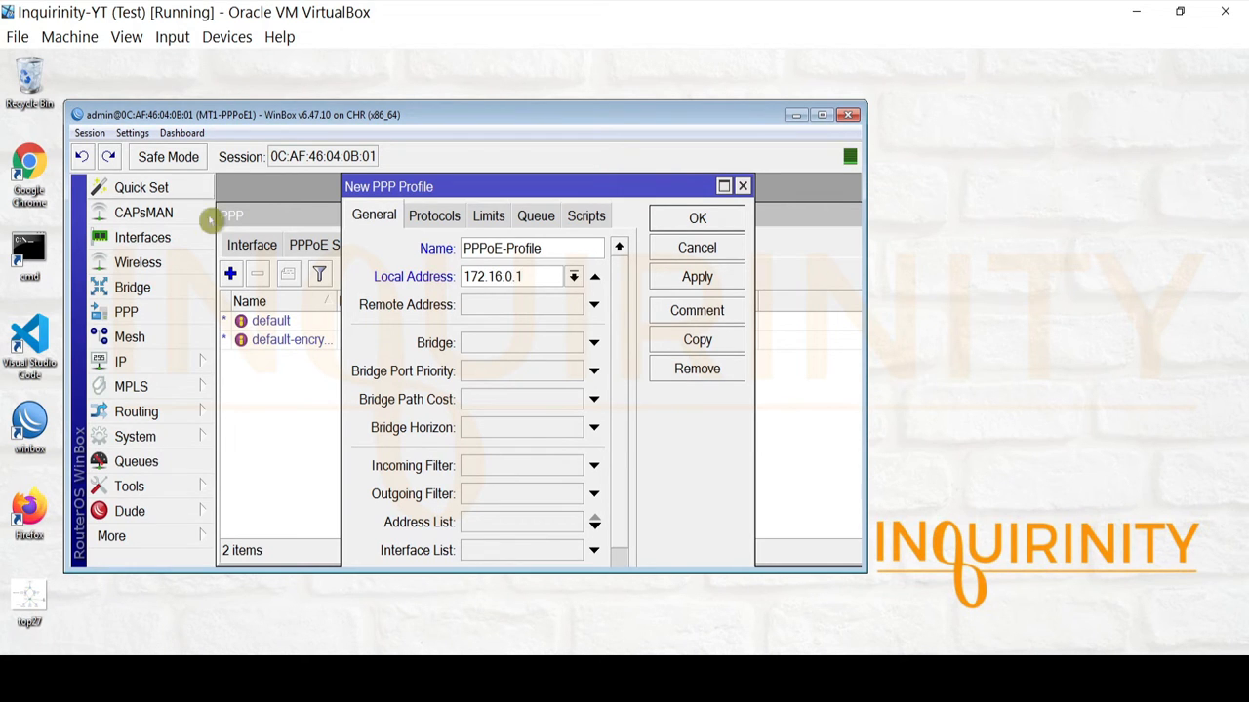
left_click(592, 305)
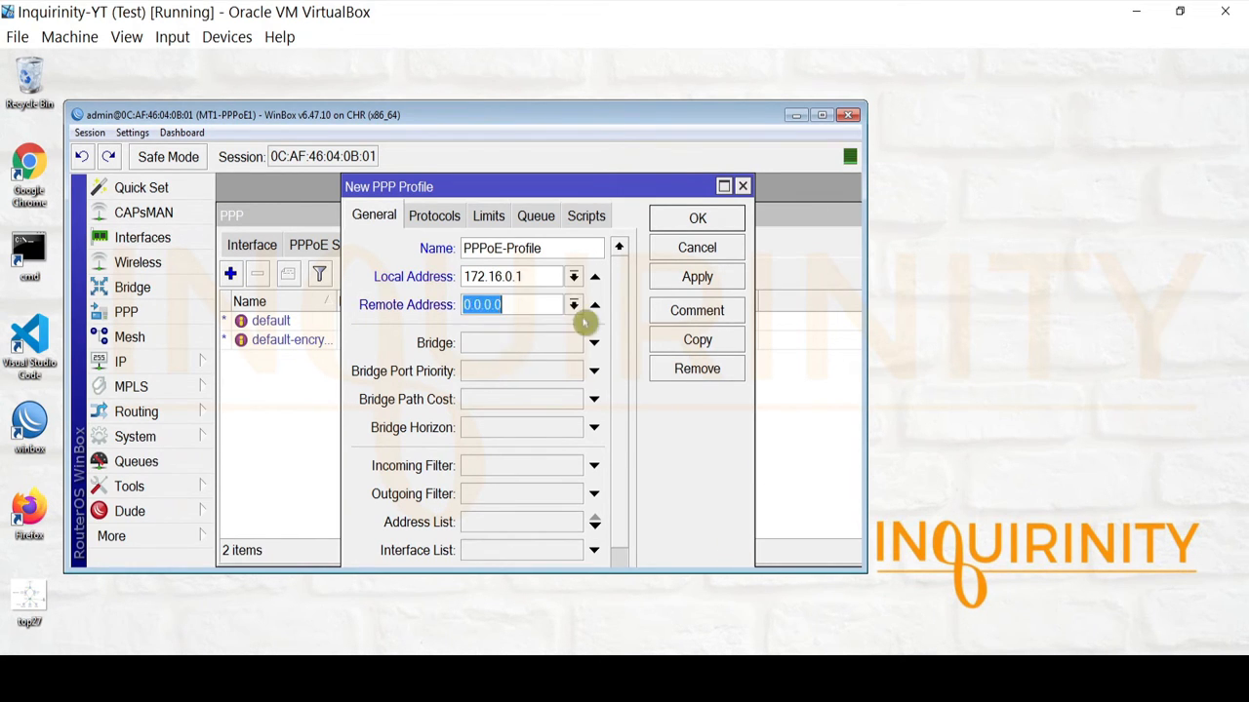
left_click(574, 304)
left_click(510, 329)
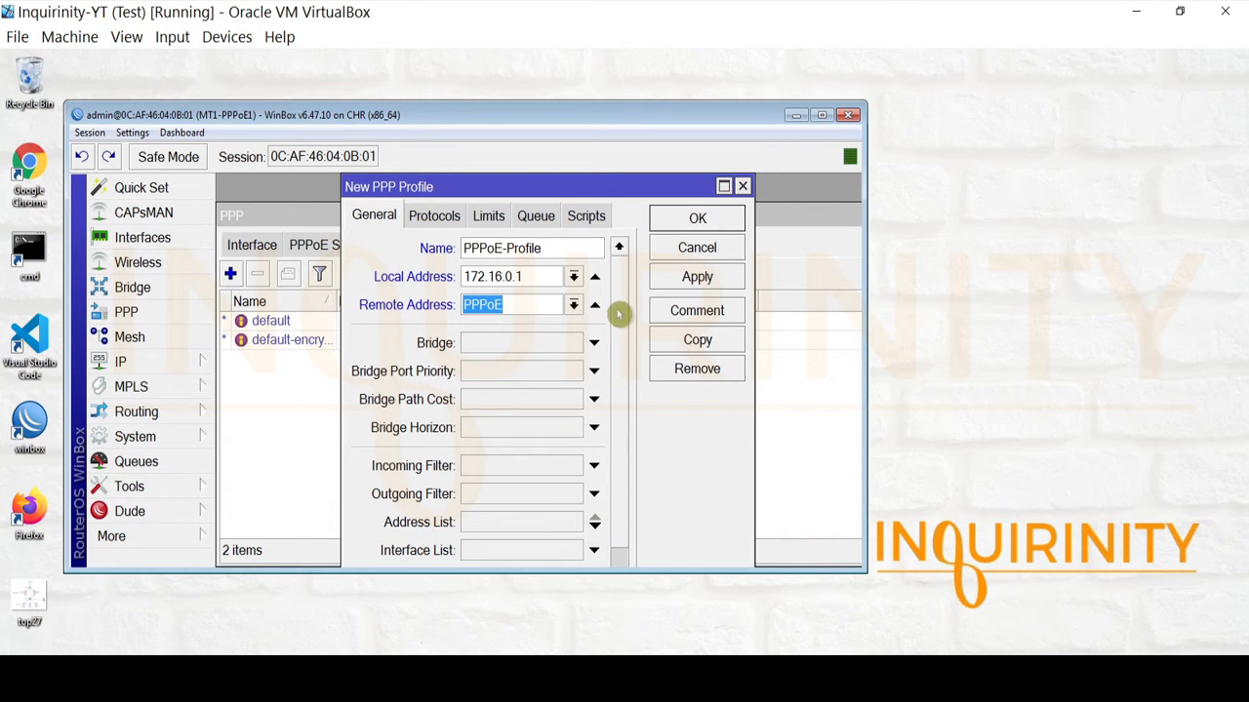
scroll(634, 409, "down", 4)
left_click(504, 466)
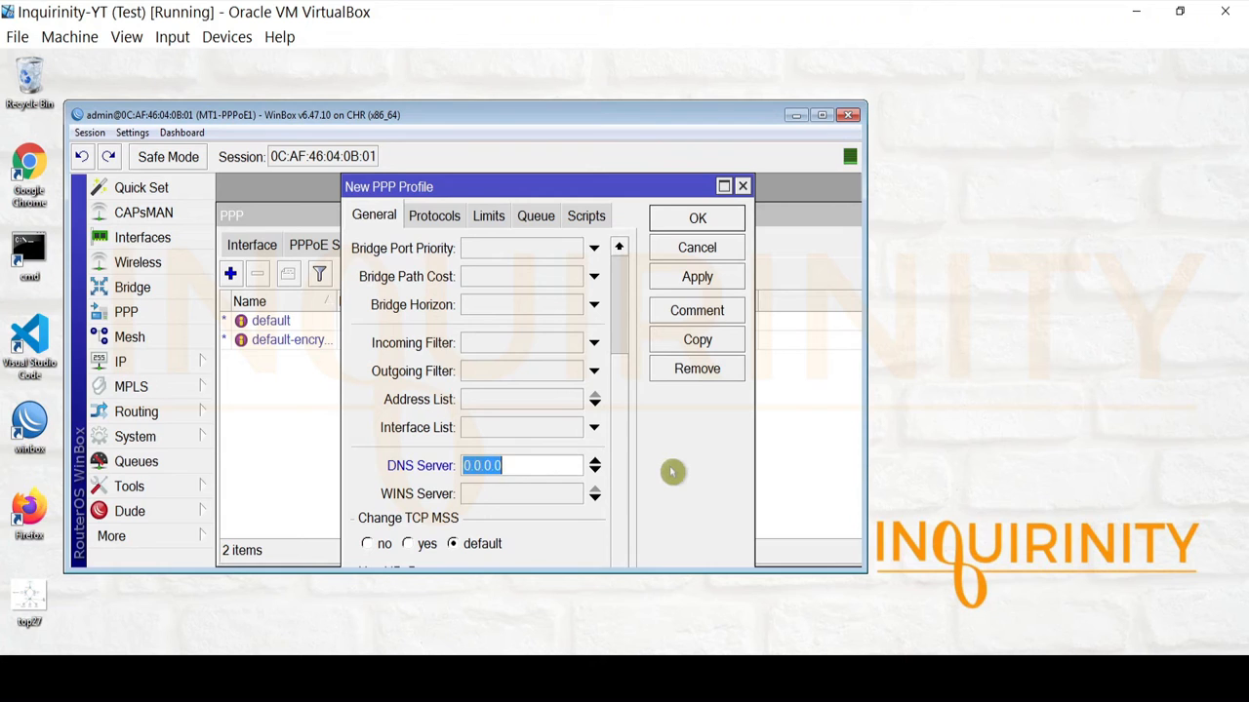
type("8.8.8.8")
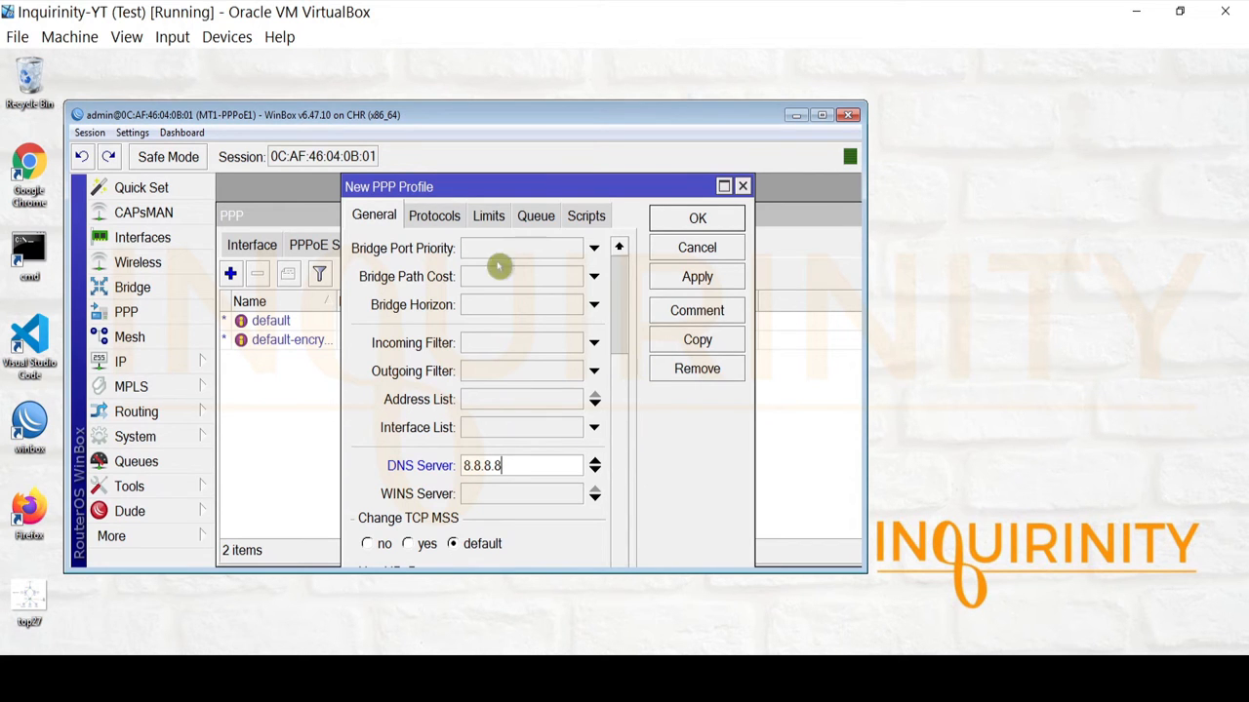
Review the Protocols, Limits, Queue and Scripts tabs, then save the profile with OK.
left_click(429, 215)
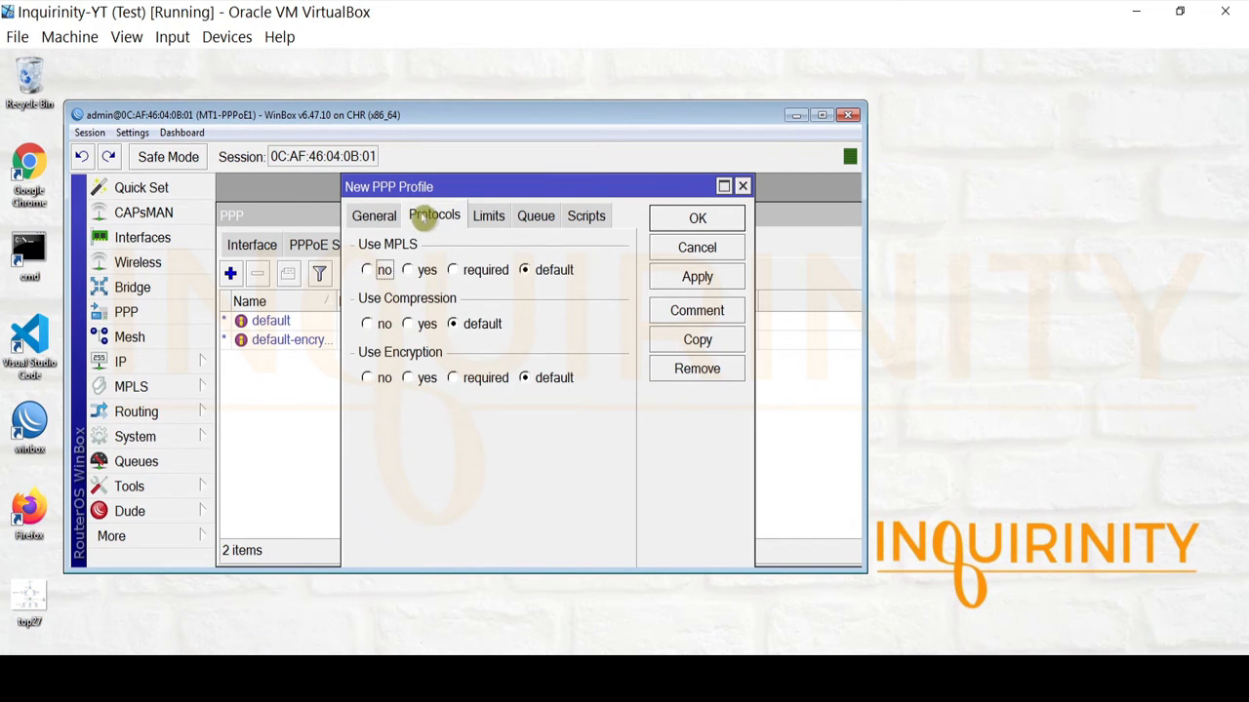
left_click(483, 216)
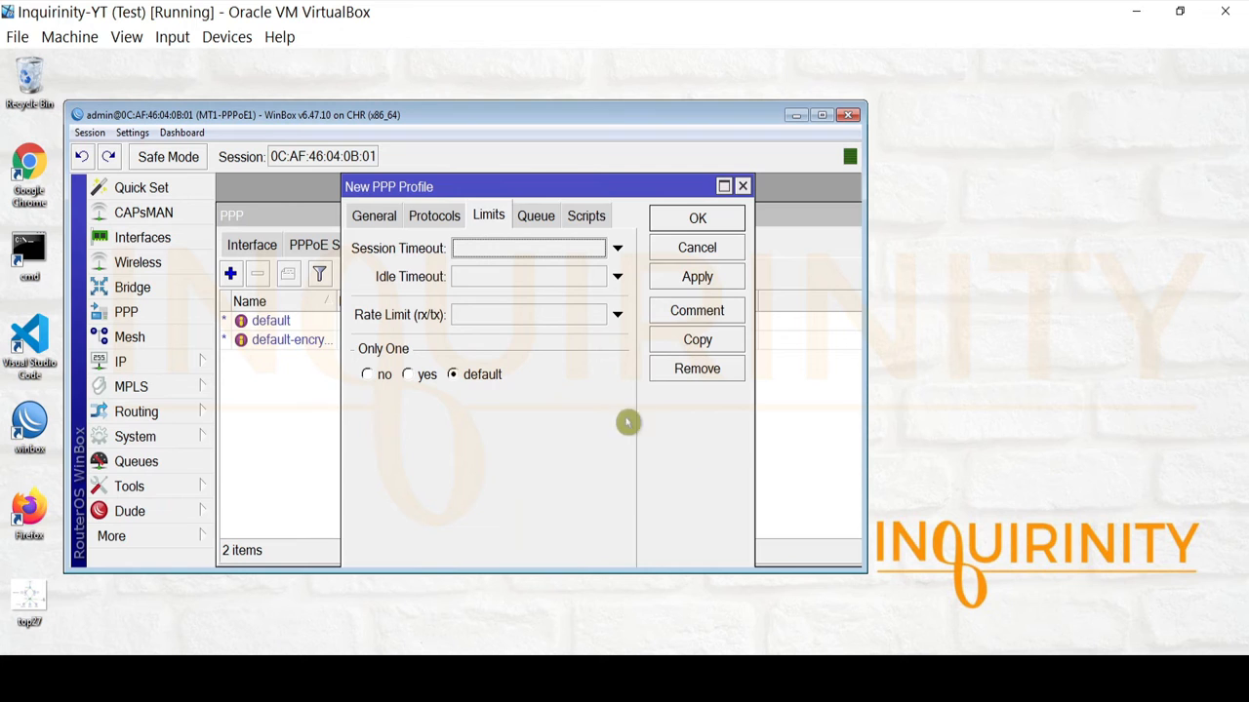
left_click(425, 215)
left_click(484, 218)
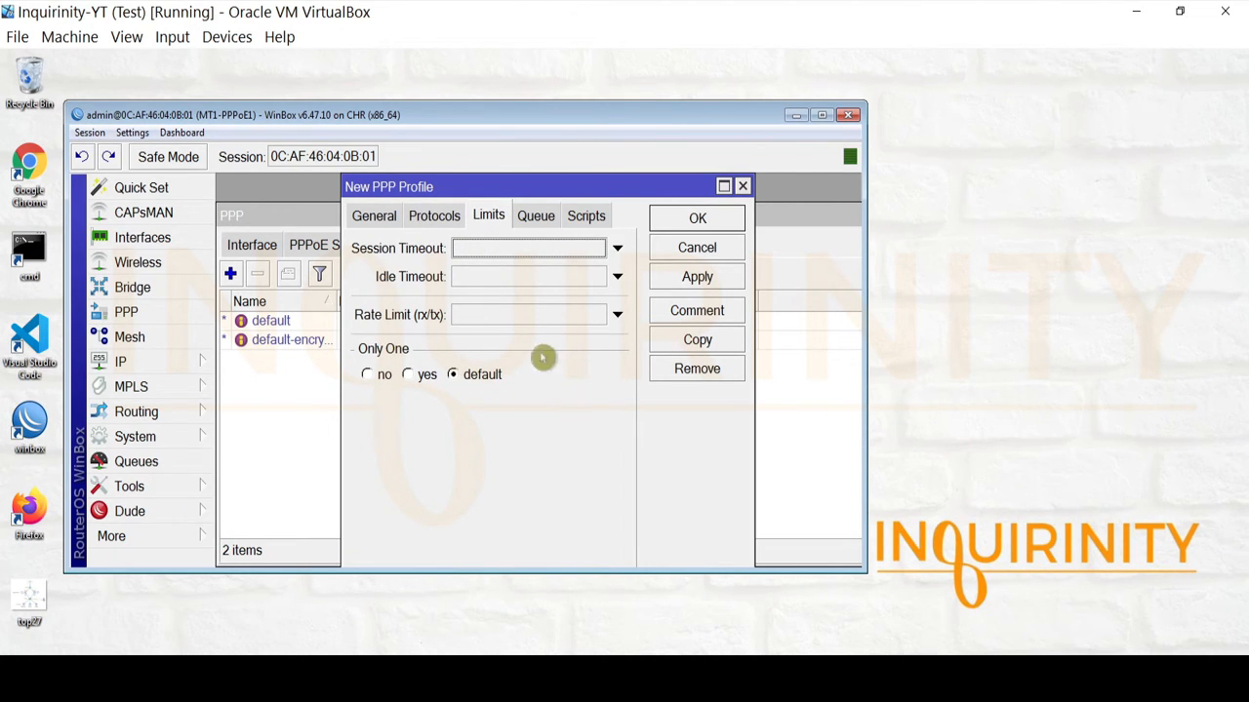
left_click(536, 216)
left_click(590, 216)
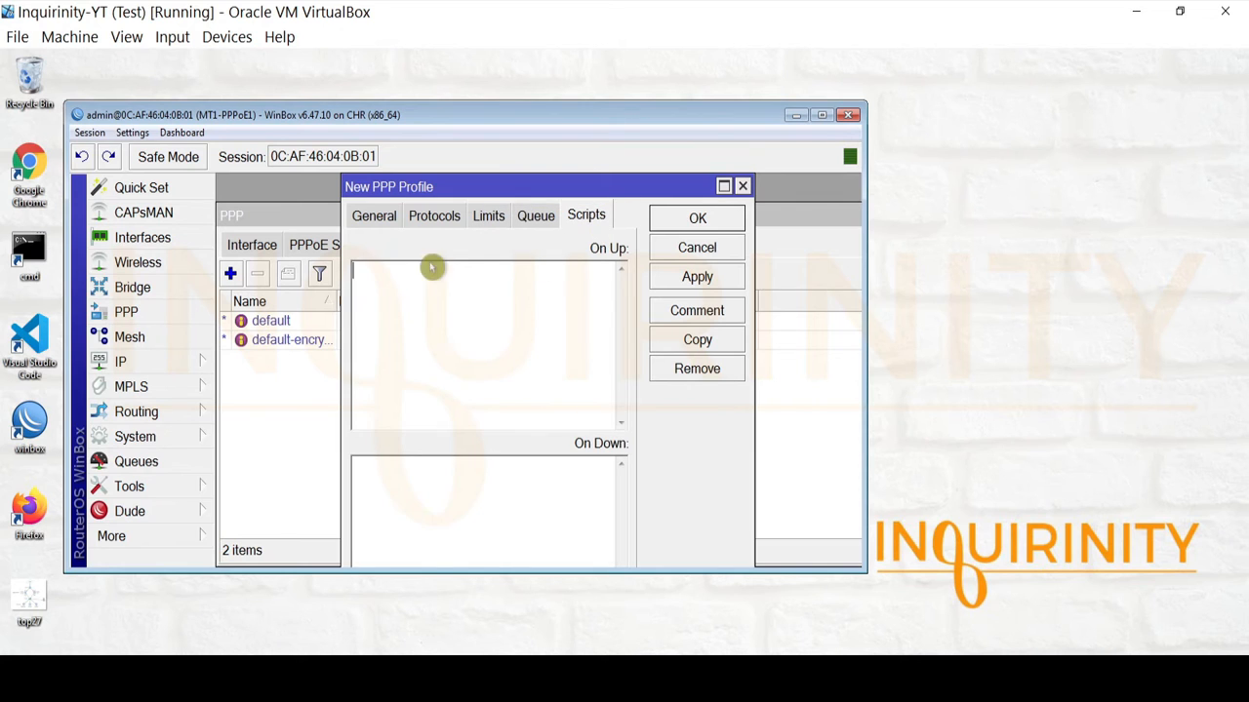
left_click(357, 216)
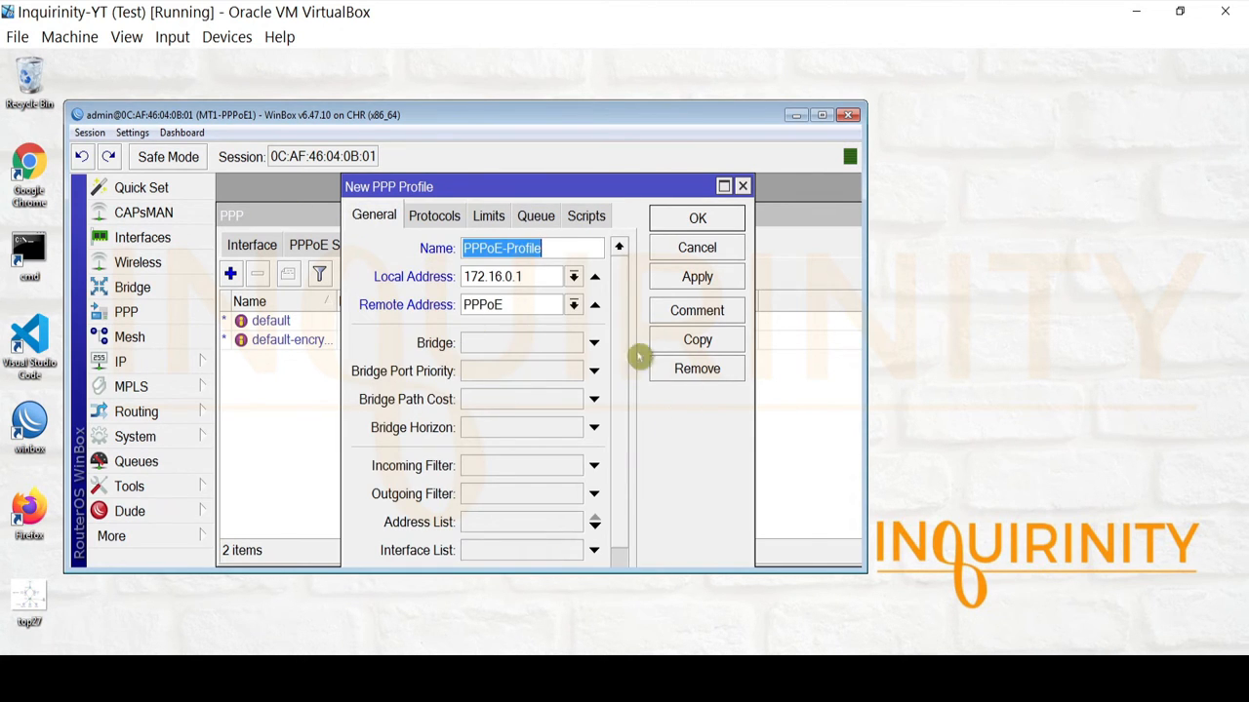
scroll(634, 371, "down", 3)
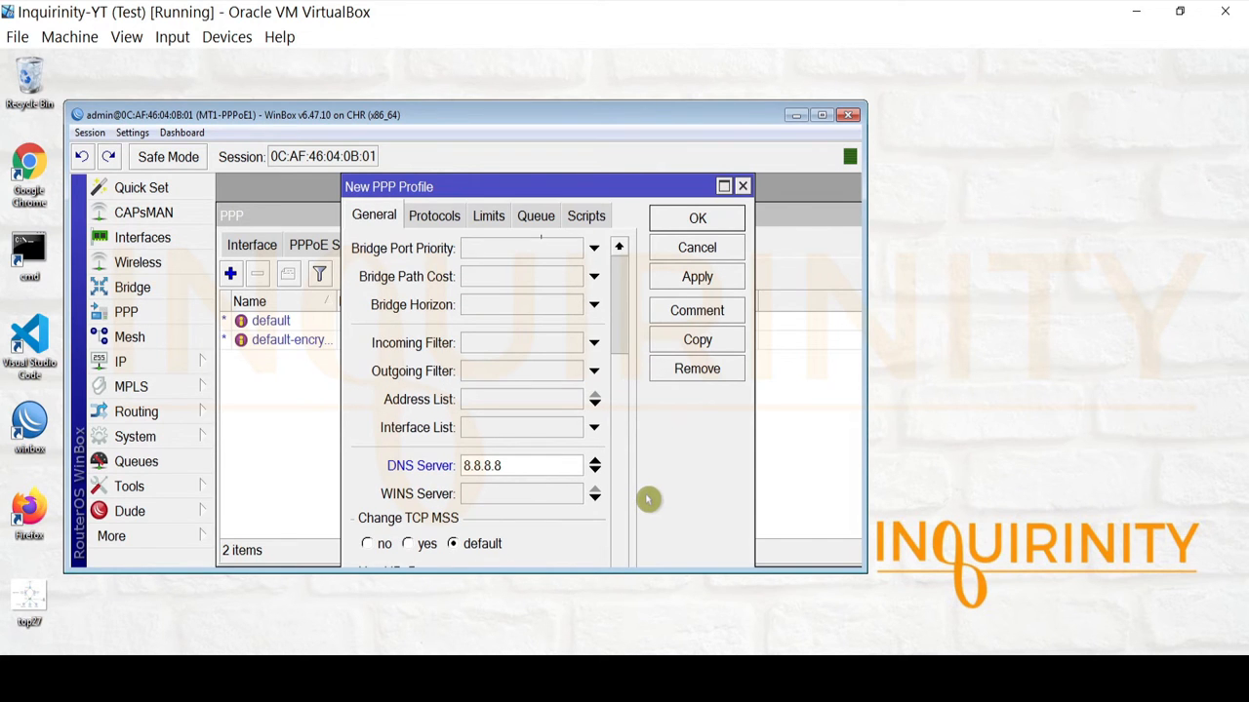
scroll(595, 238, "up", 3)
left_click(432, 216)
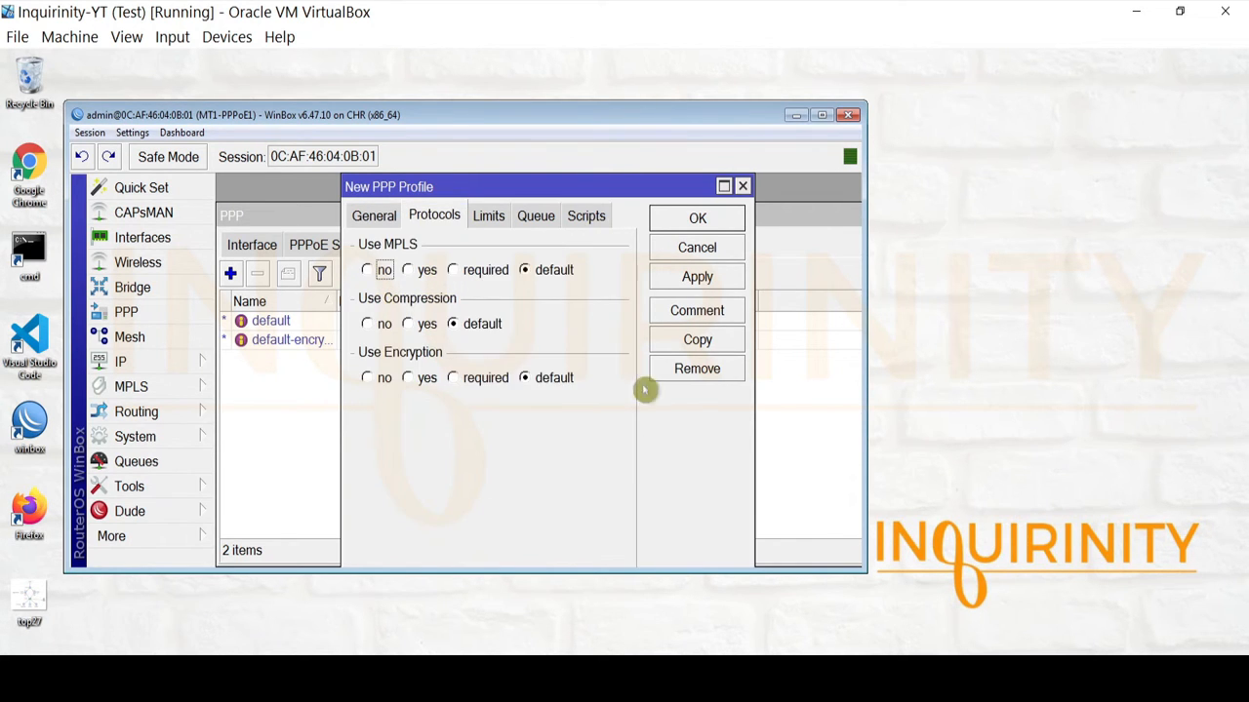
left_click(493, 219)
left_click(536, 217)
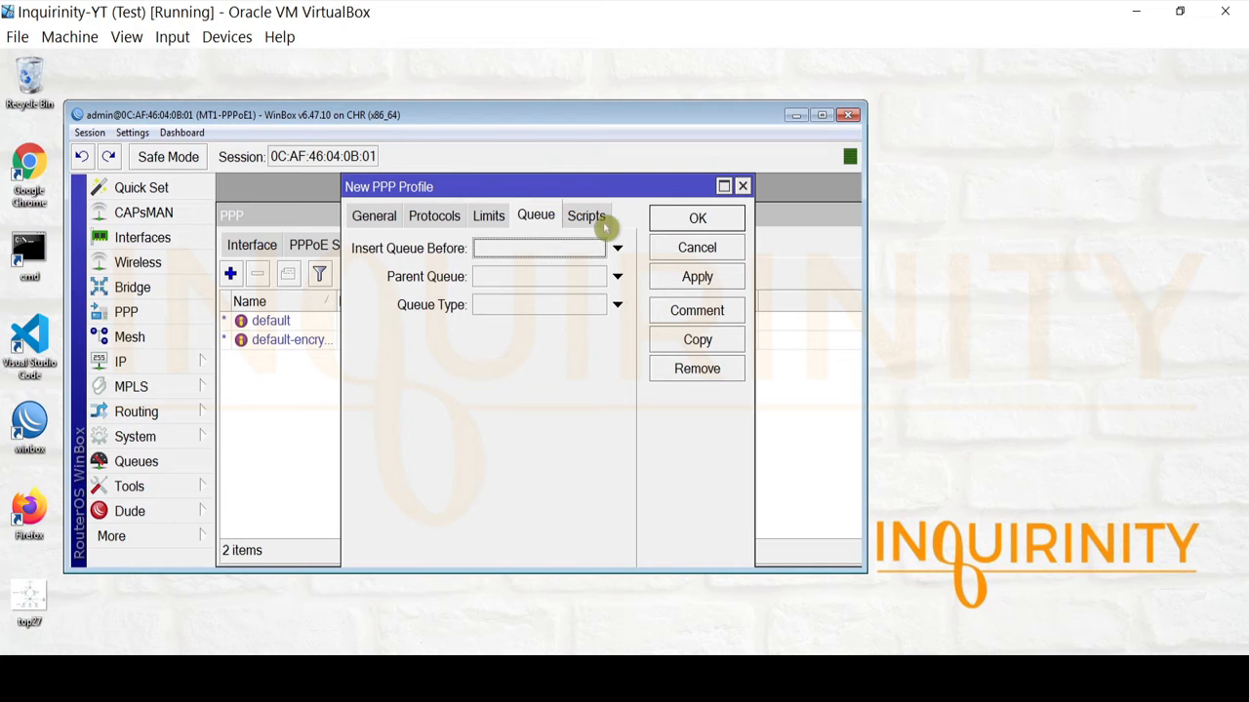
left_click(591, 216)
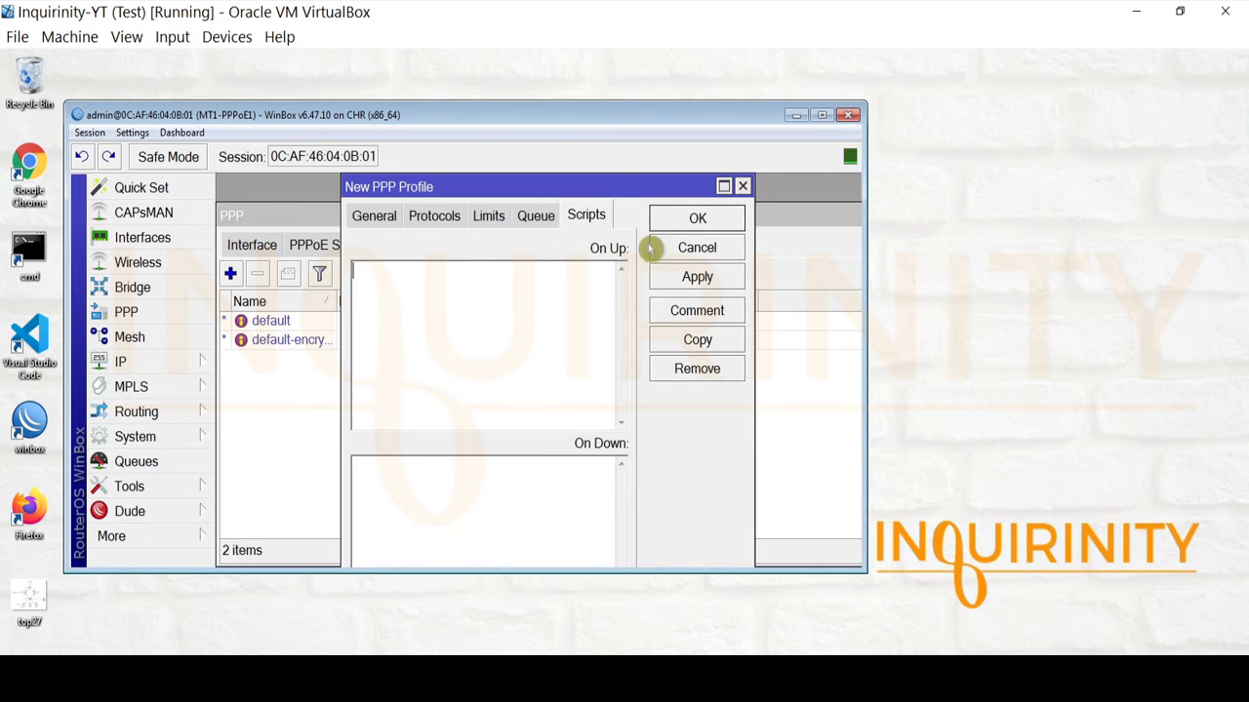
left_click(690, 217)
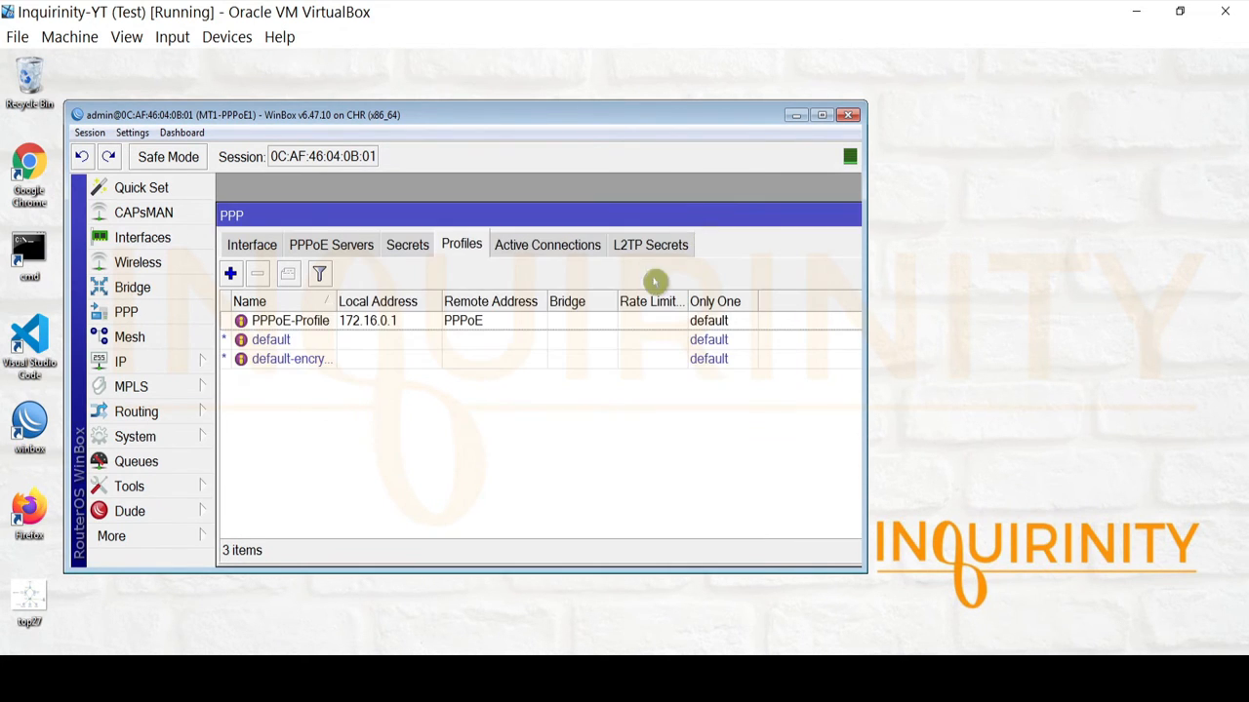
Add a PPP secret with the client login and password, service pppoe and profile PPPoE-Profile.
left_click(407, 246)
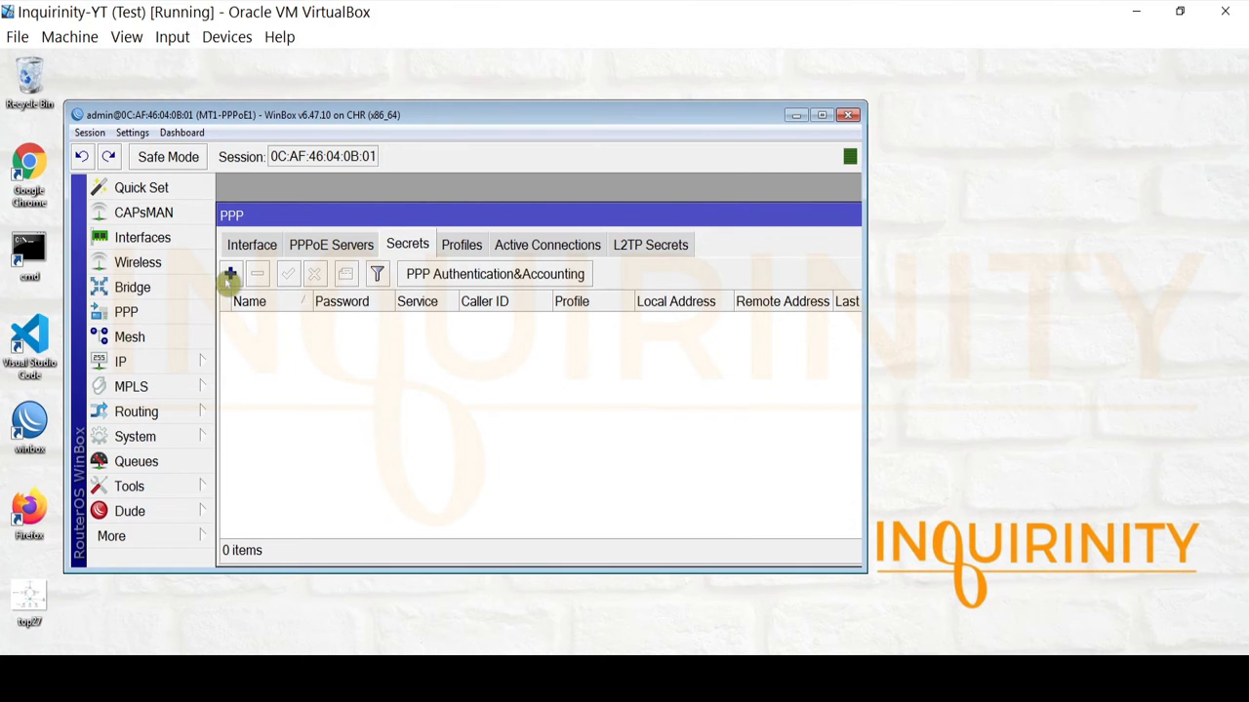
left_click(230, 274)
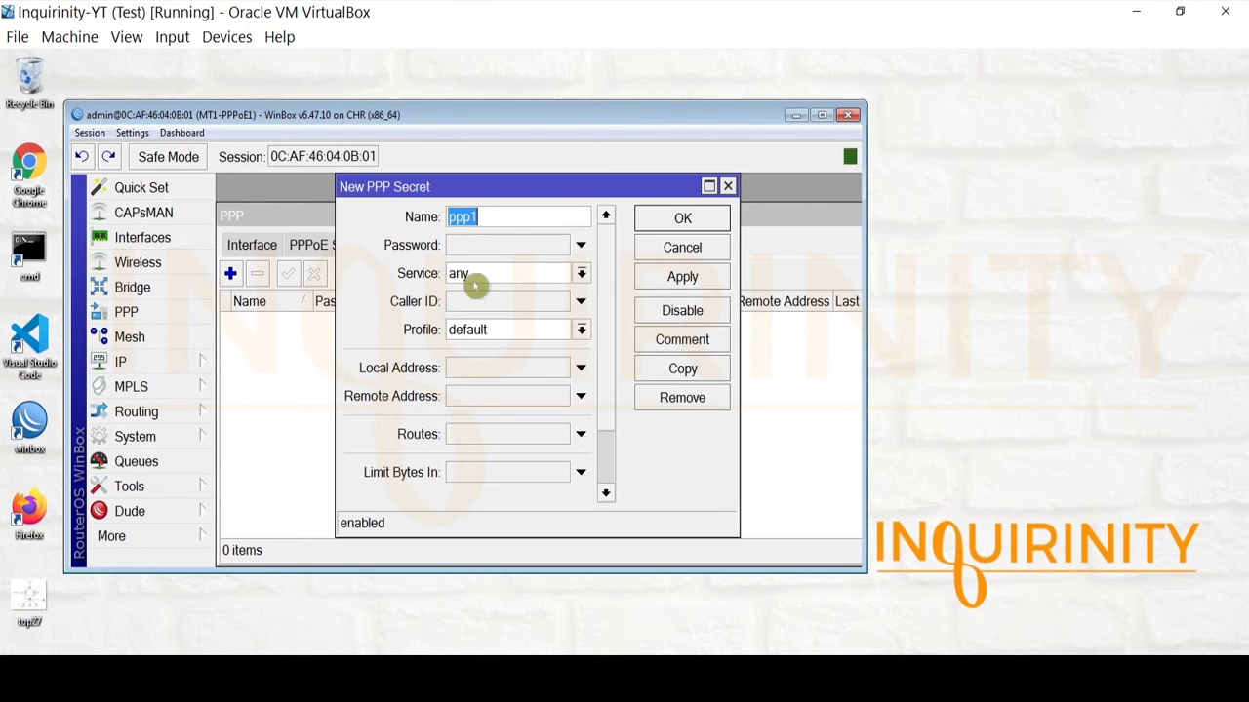
left_click(524, 244)
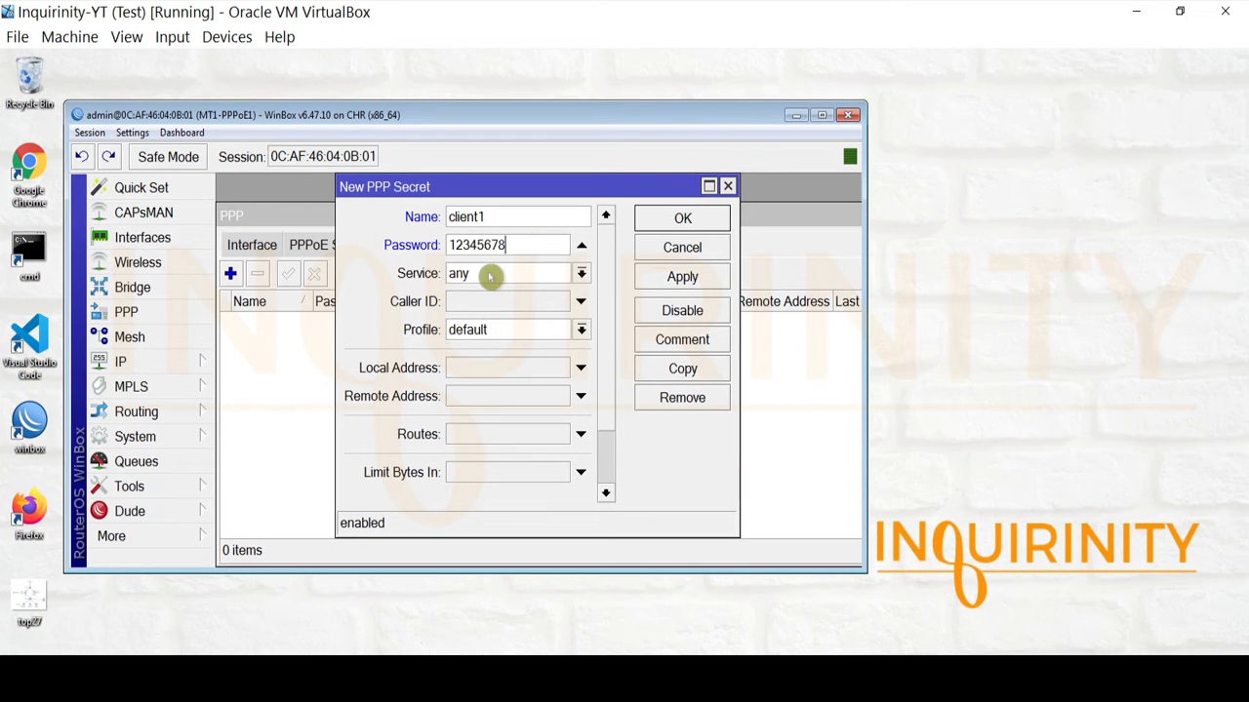
left_click(493, 274)
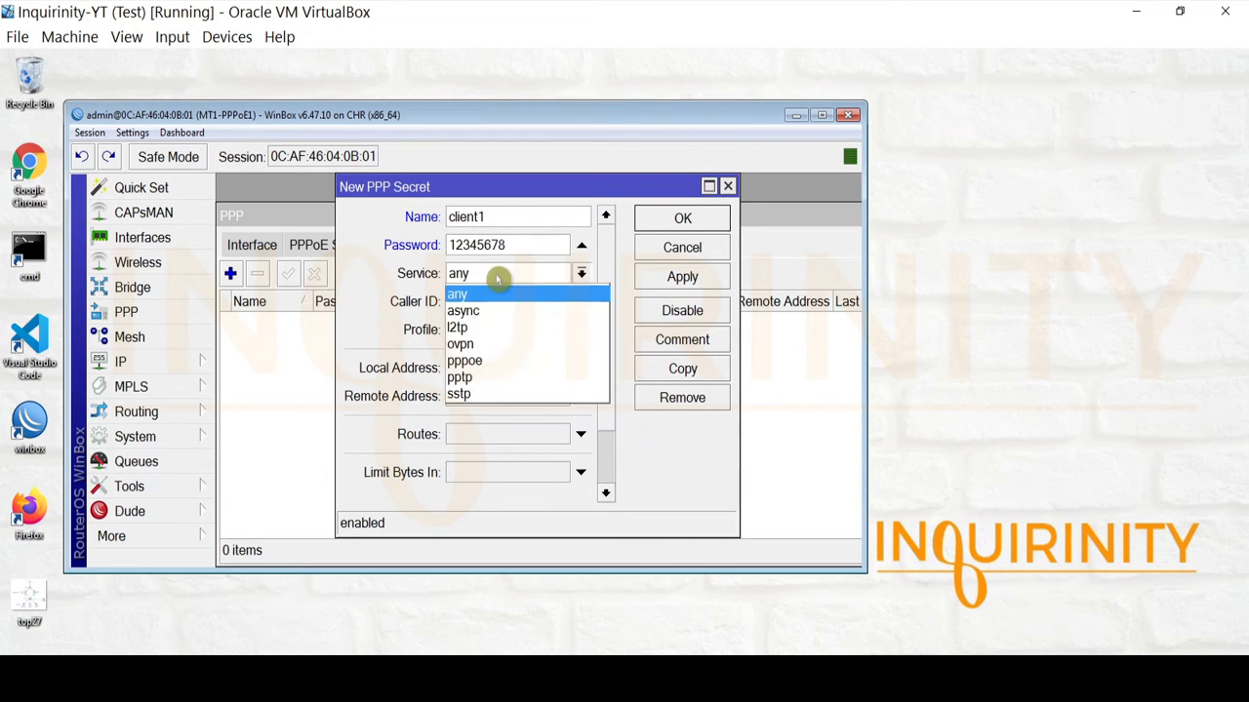
left_click(492, 362)
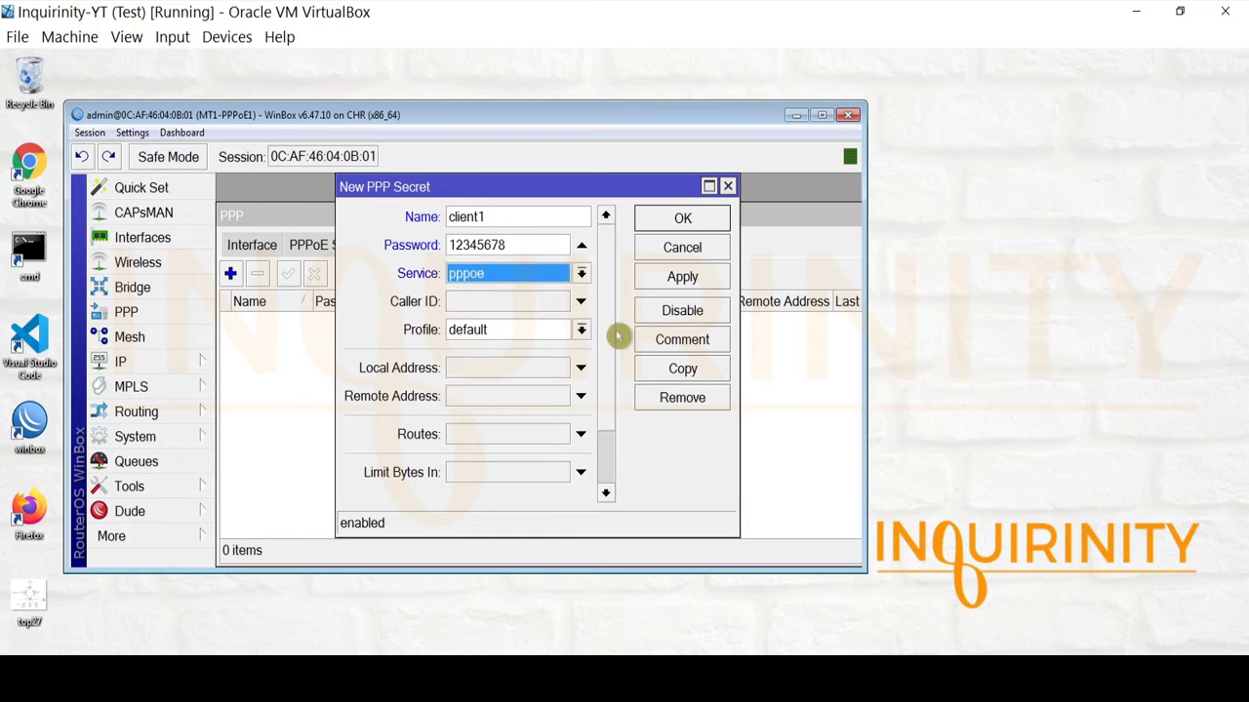
left_click(527, 332)
left_click(512, 350)
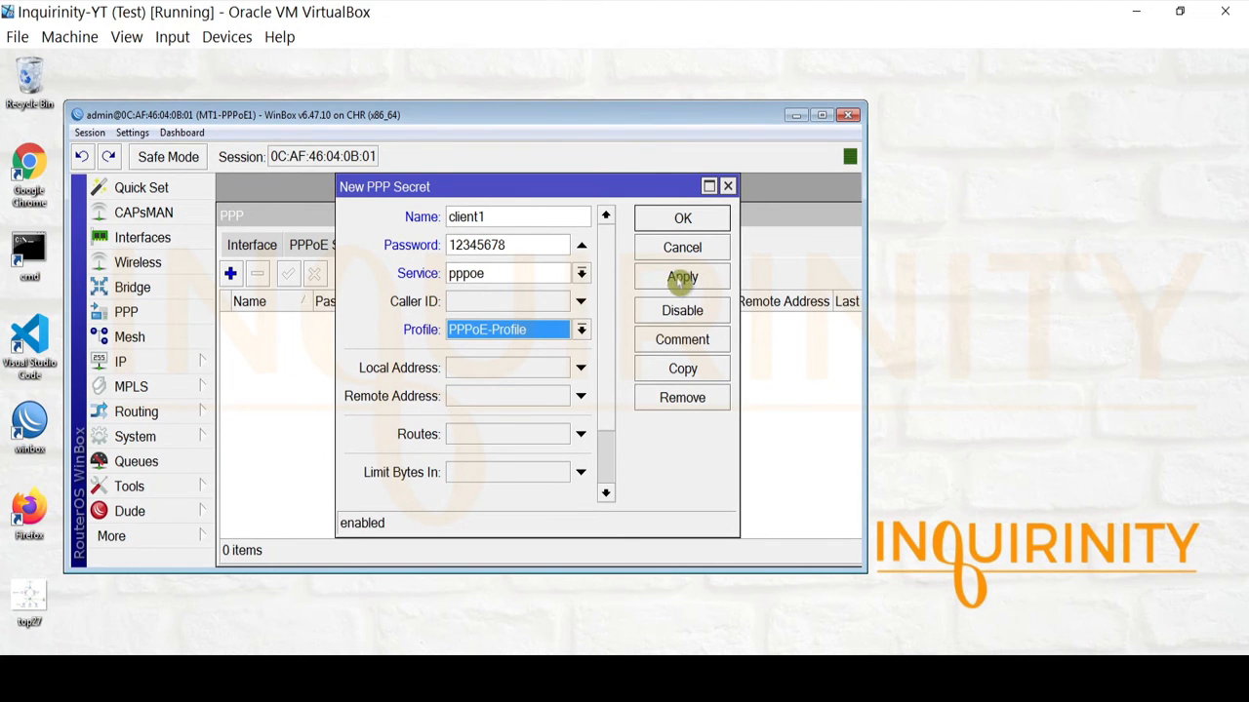
left_click(682, 280)
left_click(675, 226)
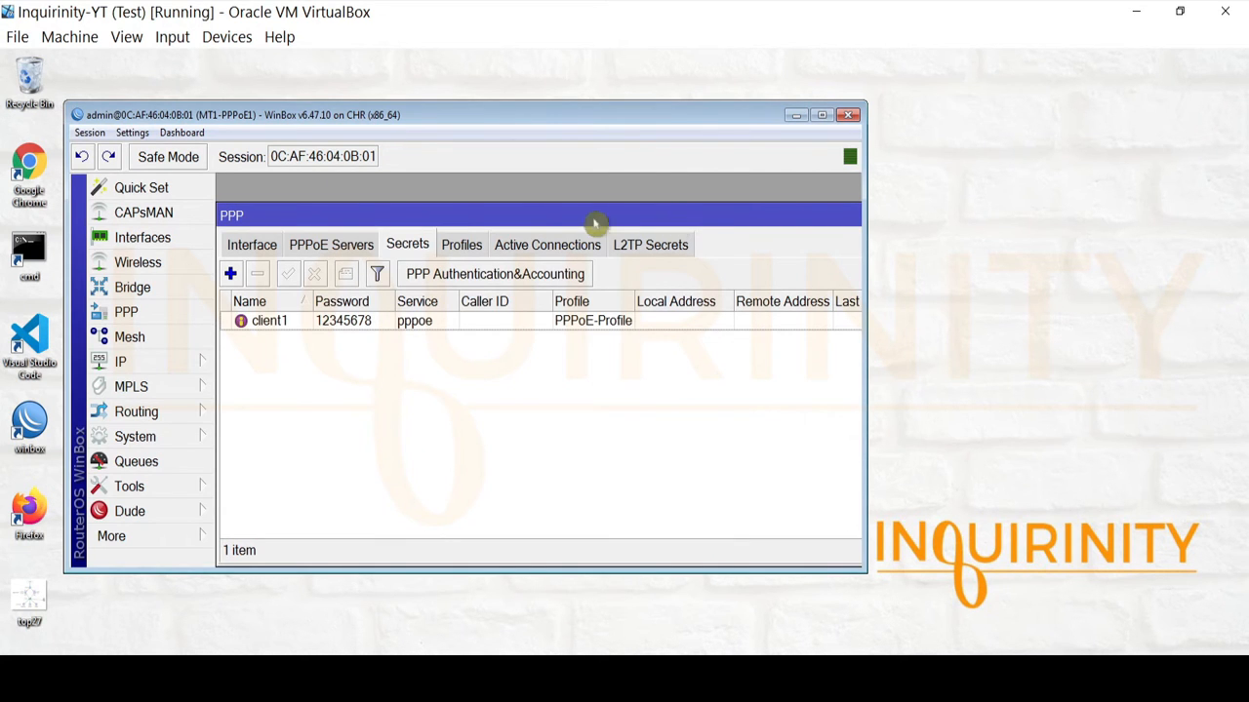
left_click(322, 246)
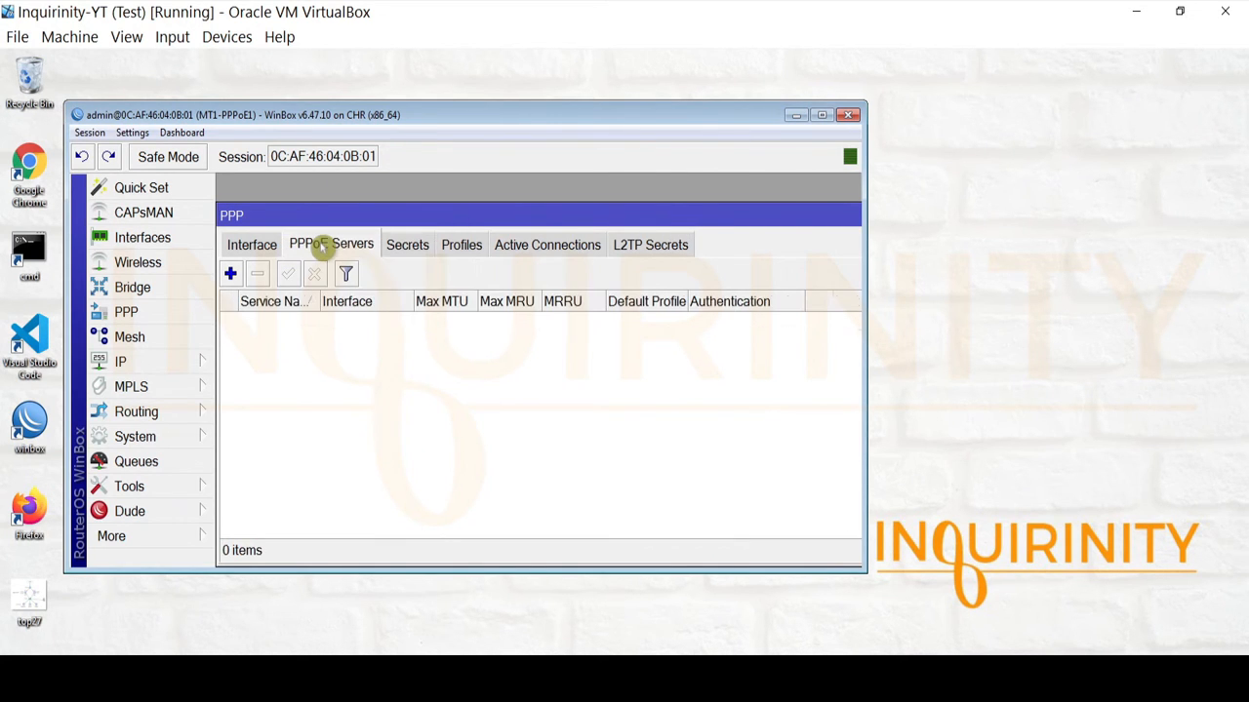
Create a PPPoE server named mt1-service1 bound to interface ether2.
left_click(230, 274)
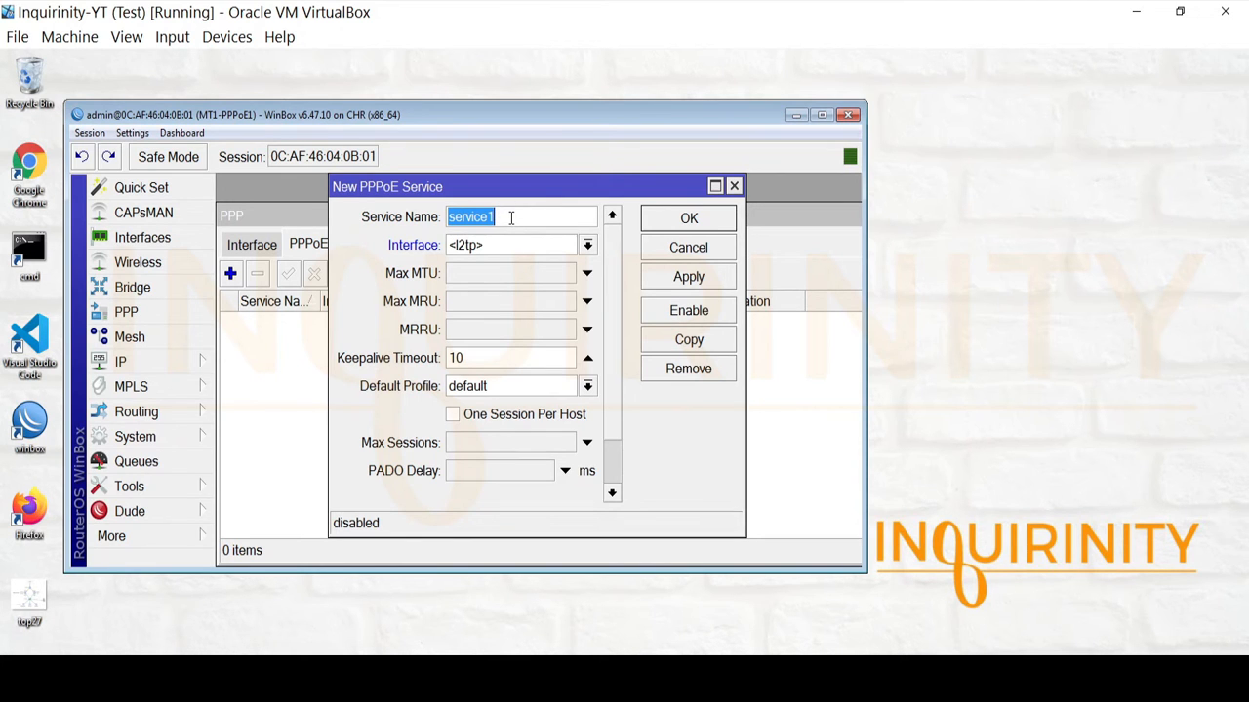
type("mt1-")
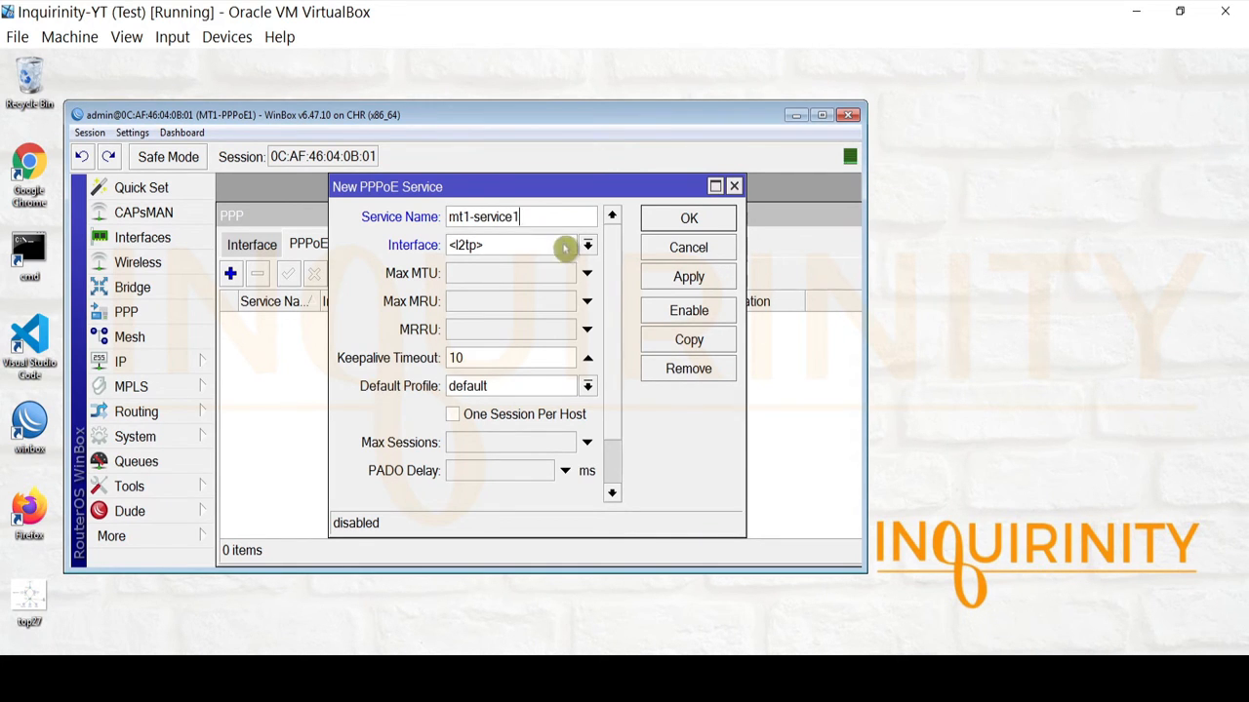
left_click(564, 248)
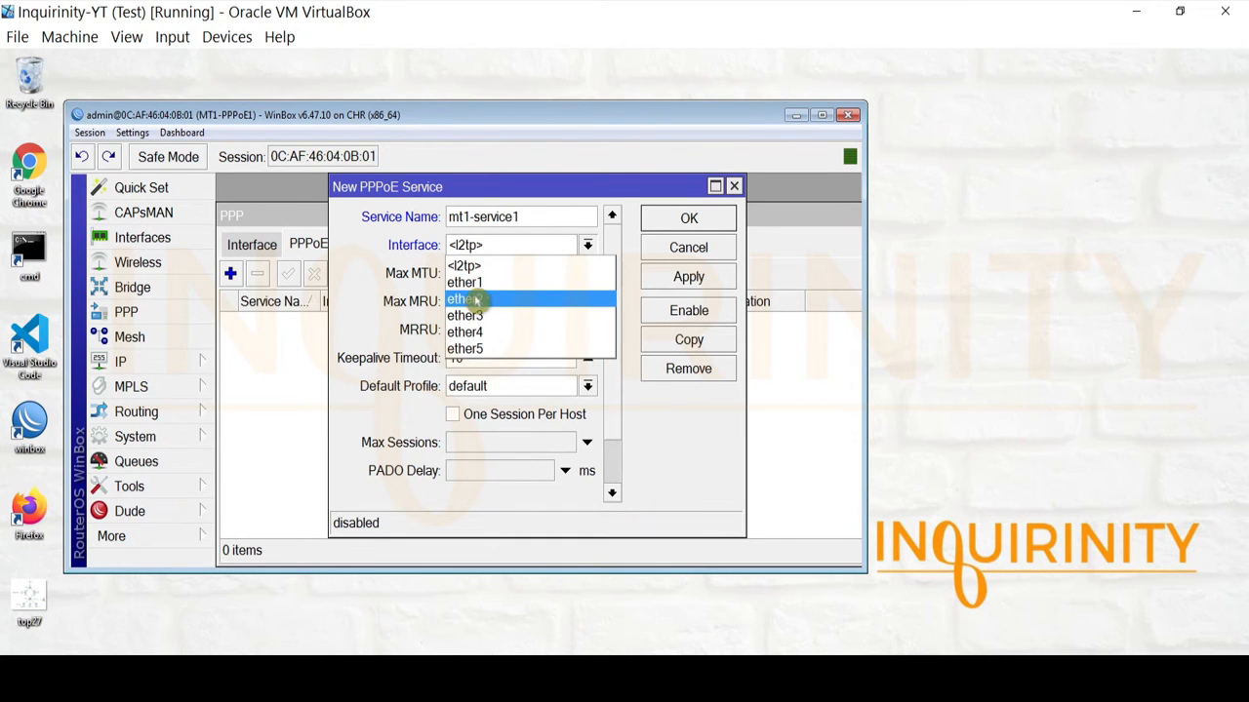
left_click(196, 664)
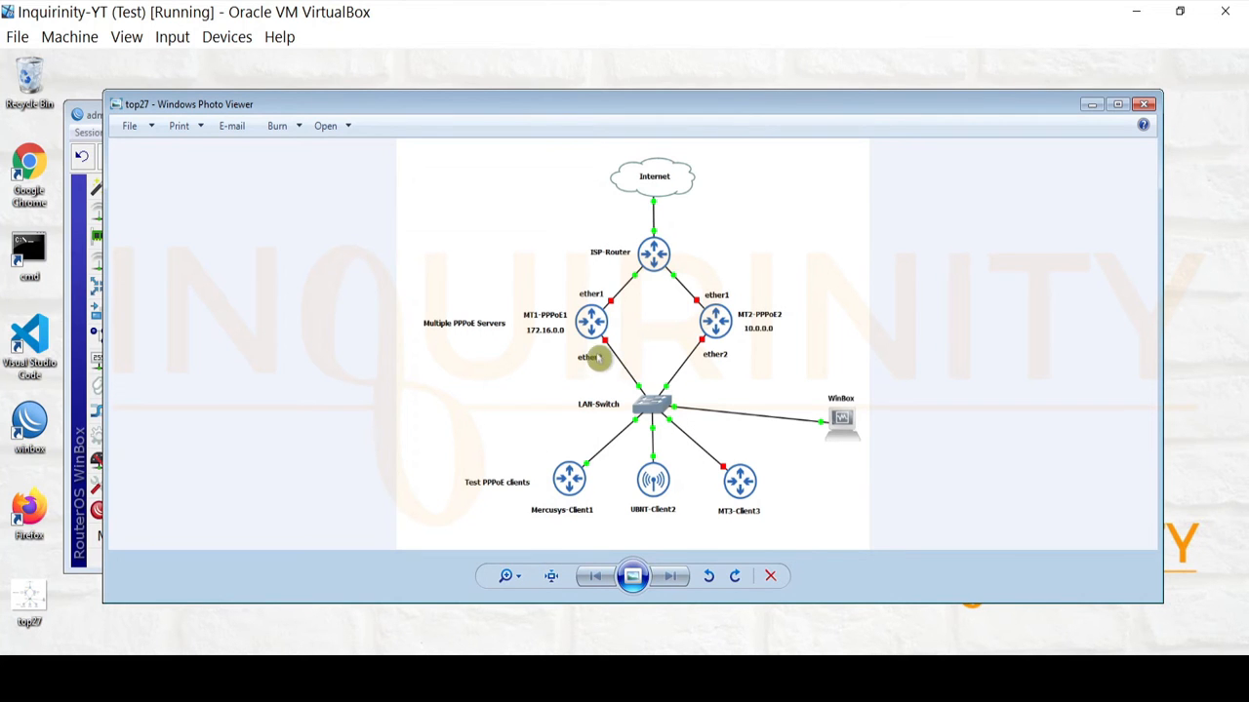
left_click(230, 665)
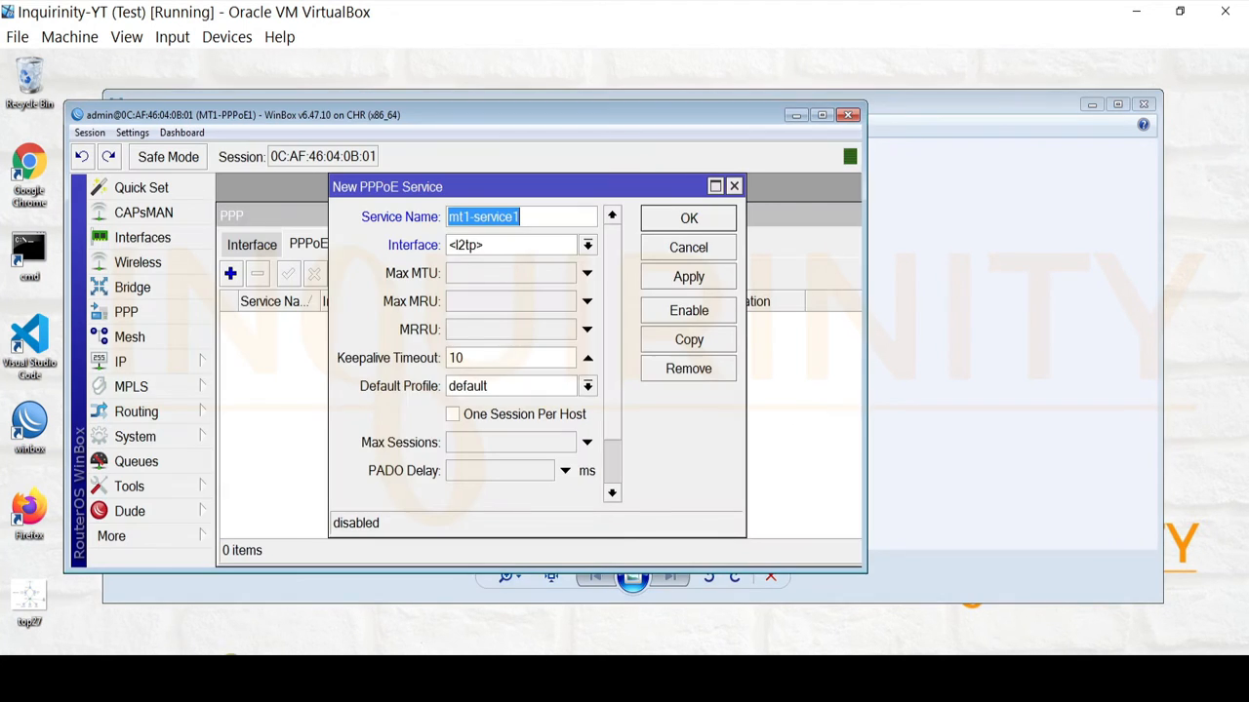
left_click(477, 246)
left_click(478, 300)
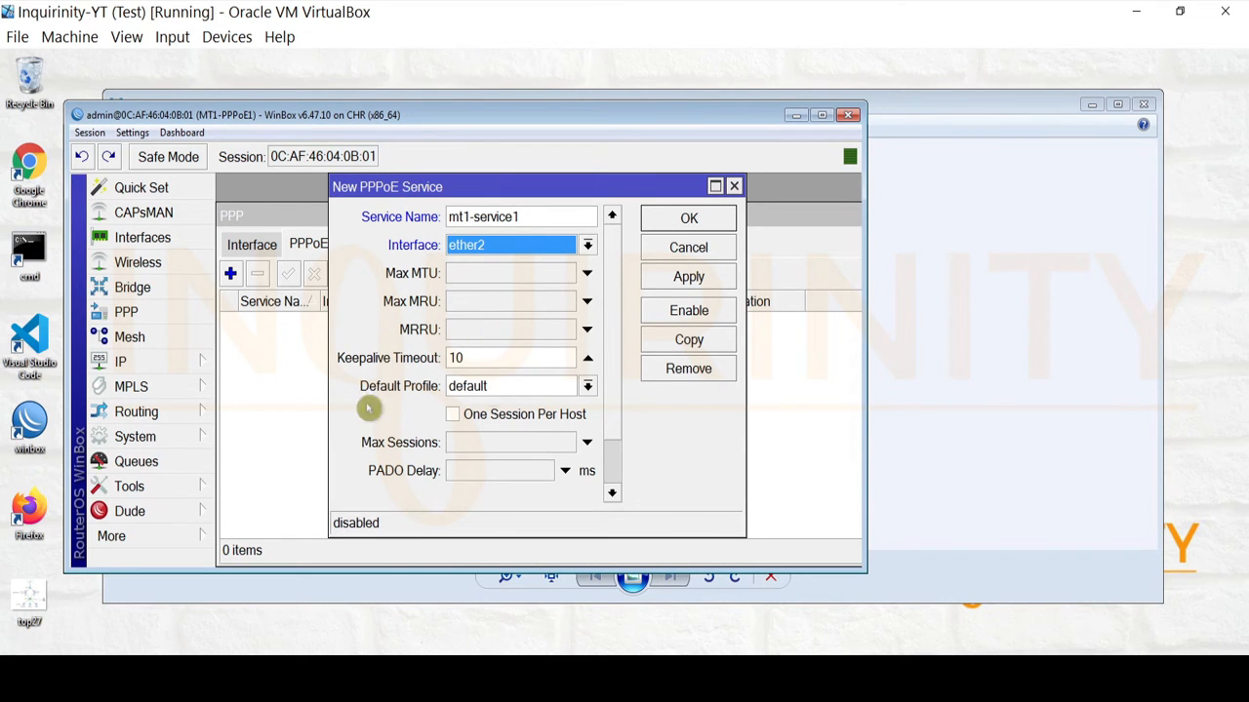
Tick One Session Per Host and save the new PPPoE server.
scroll(626, 390, "down", 2)
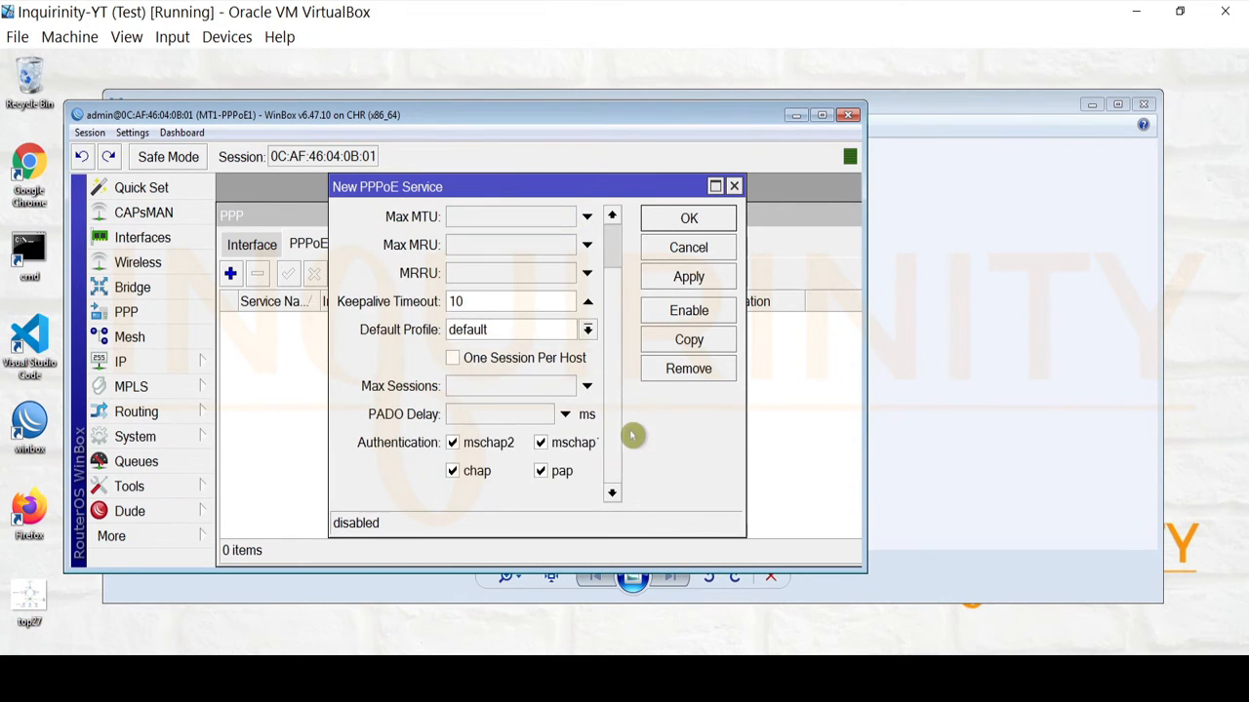
left_click(453, 360)
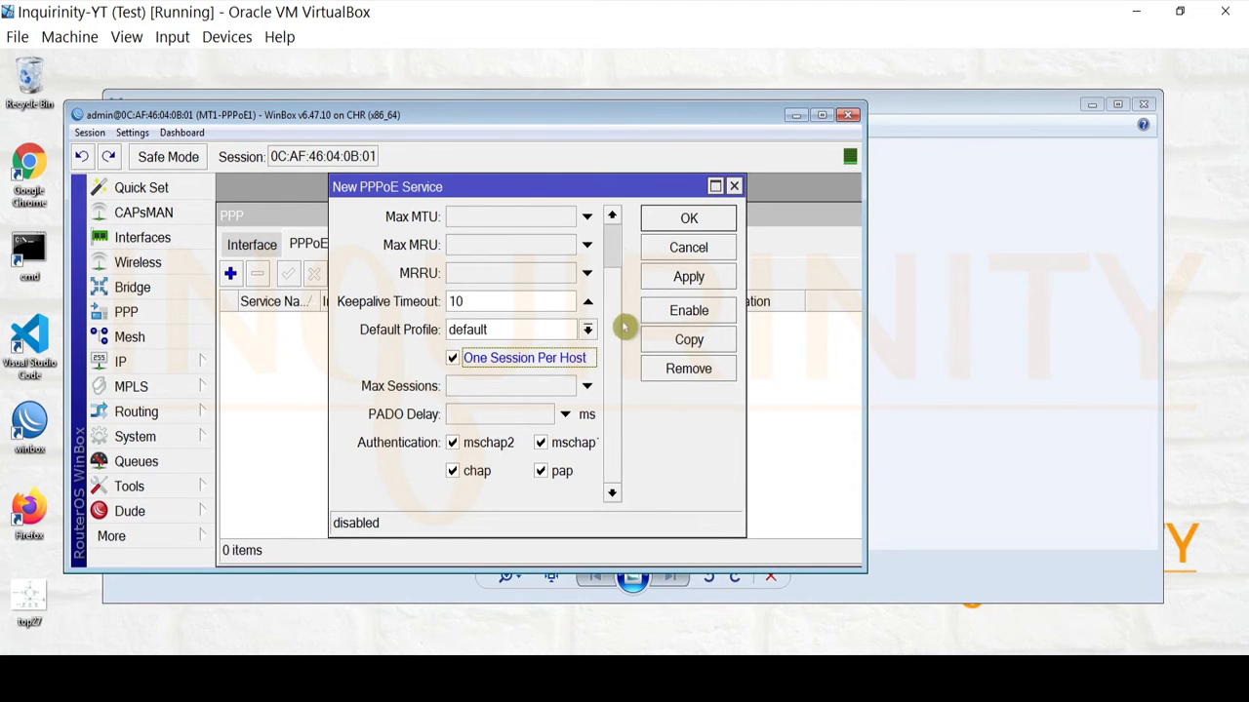
scroll(621, 229, "up", 2)
scroll(621, 223, "down", 2)
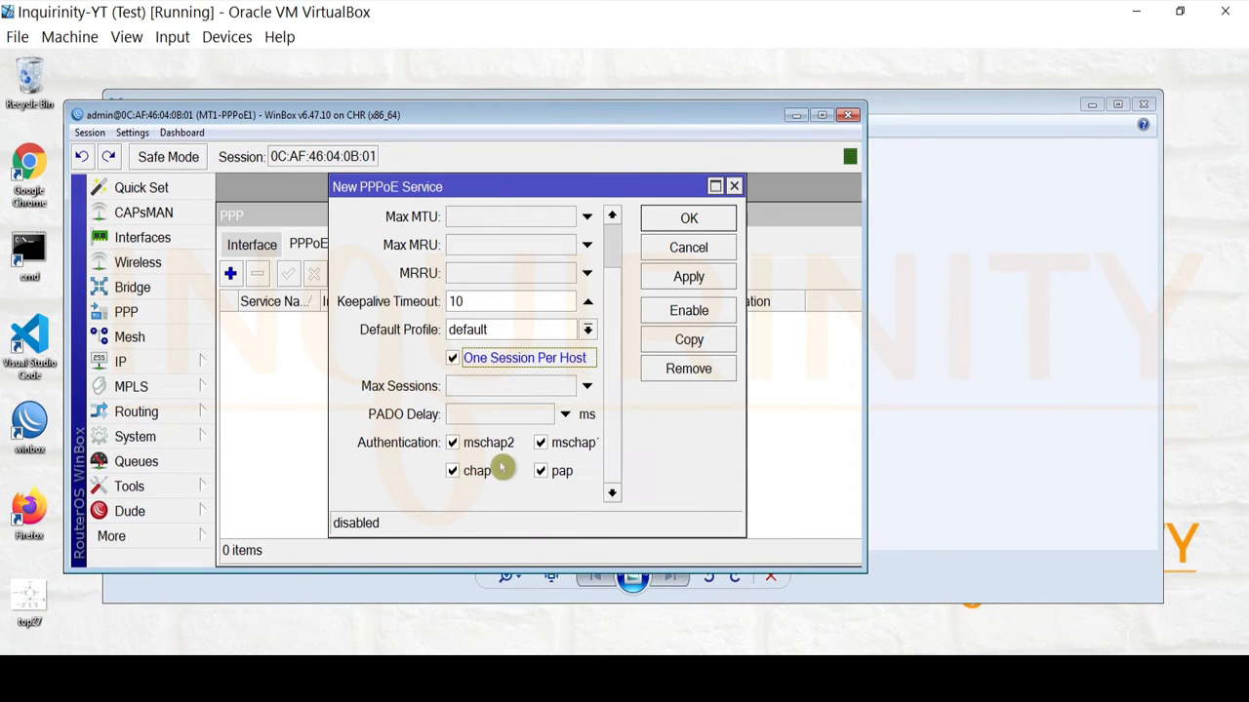
scroll(615, 227, "up", 2)
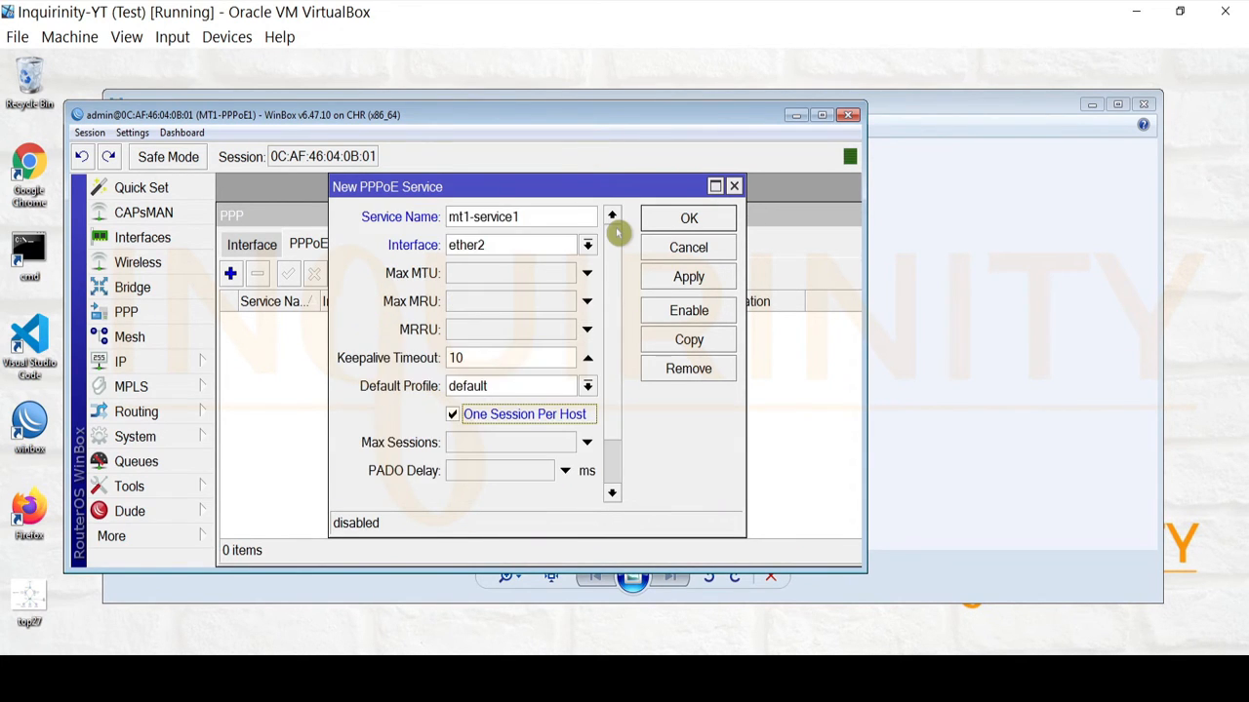
scroll(615, 227, "down", 2)
scroll(611, 246, "up", 2)
left_click(688, 277)
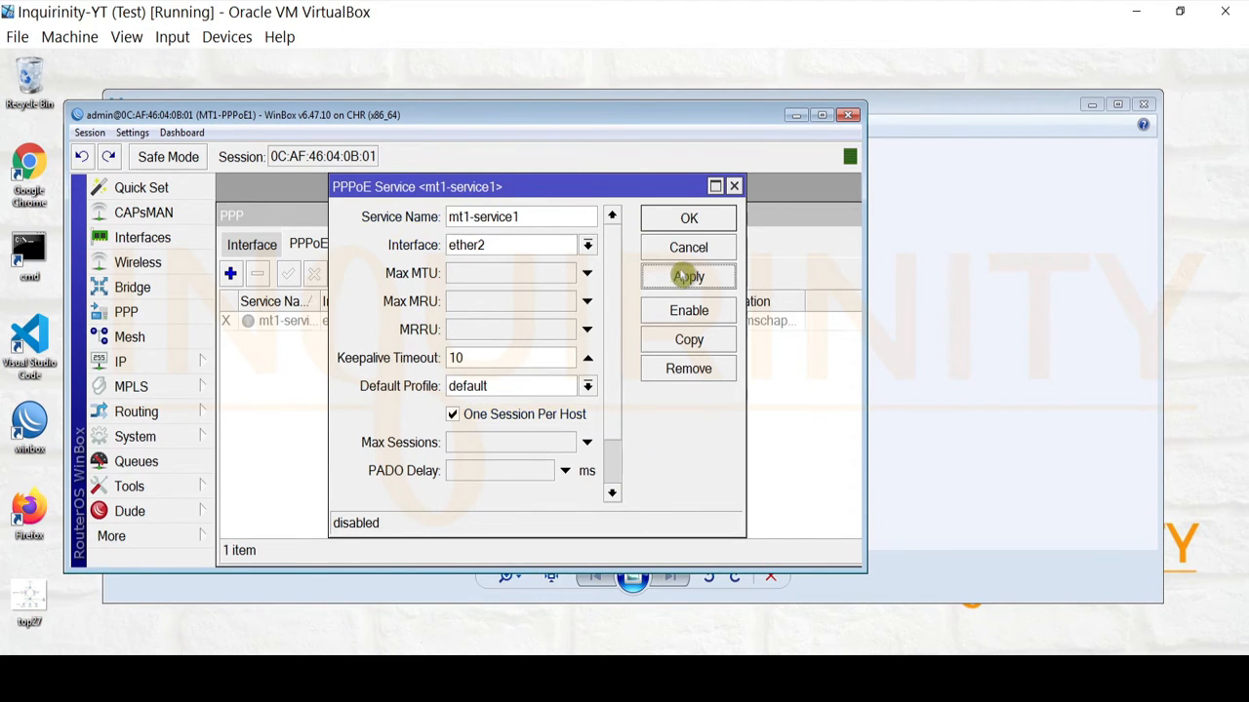
left_click(688, 218)
Enable mt1-service1 and widen the Service Name column to read it fully.
left_click(231, 326)
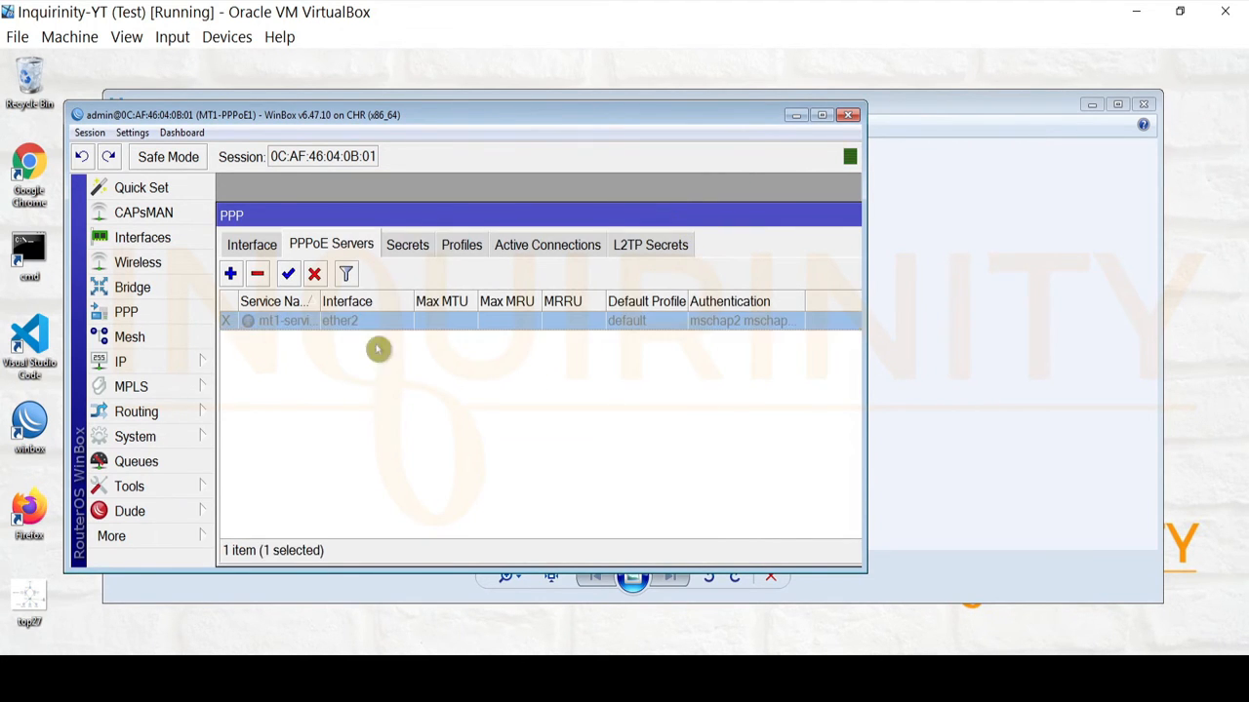
left_click(288, 274)
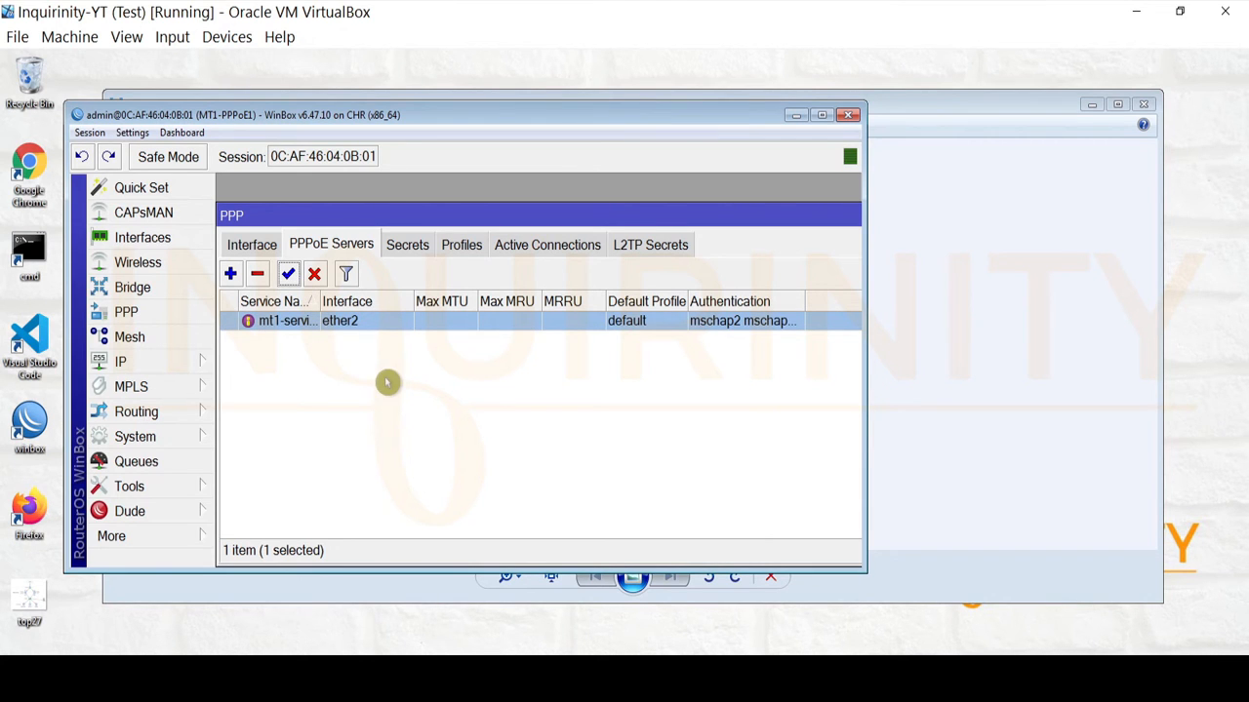
left_click_drag(317, 301, 383, 302)
left_click(258, 321)
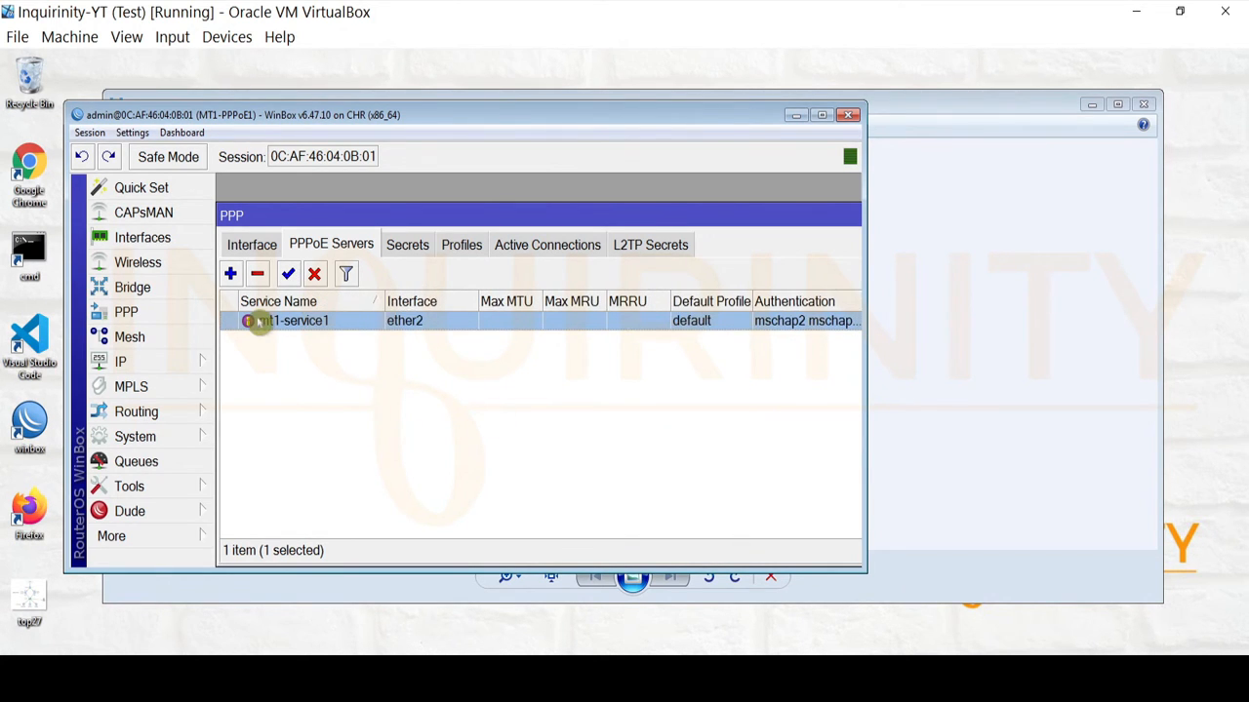
left_click(250, 244)
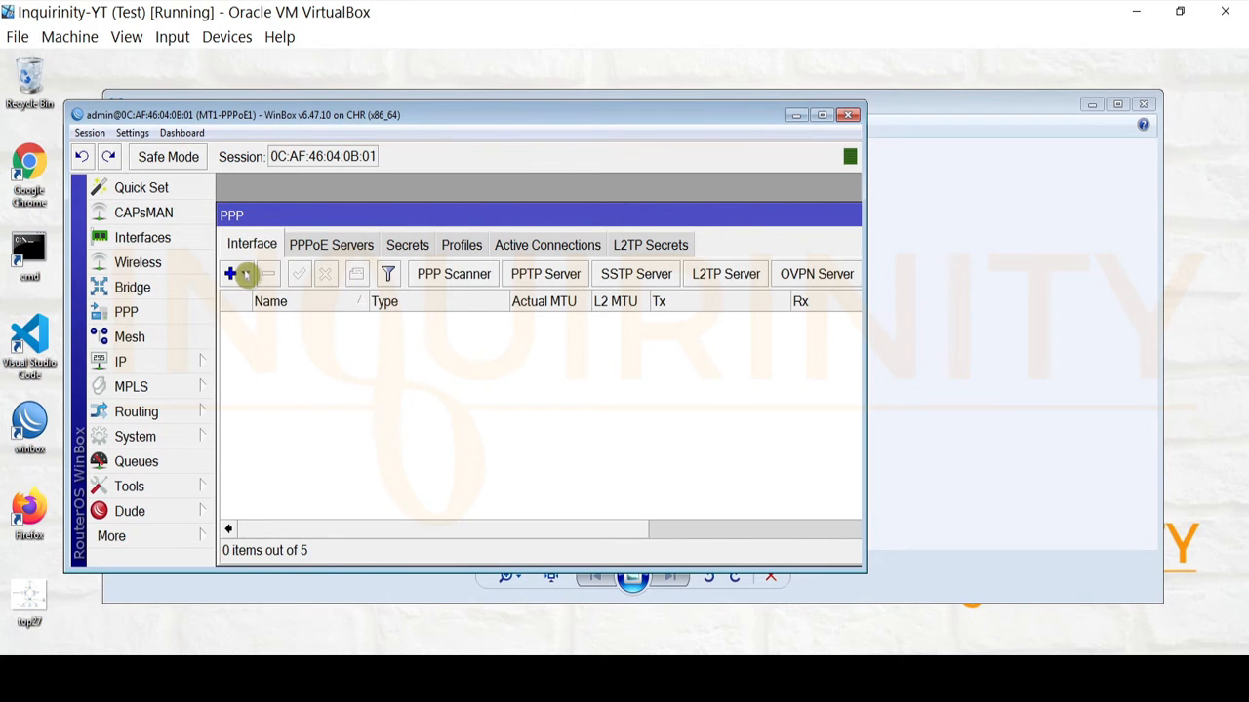
Add PPPoE Server Binding pppoe-client1 for user client1 on service mt1-service1.
left_click(244, 274)
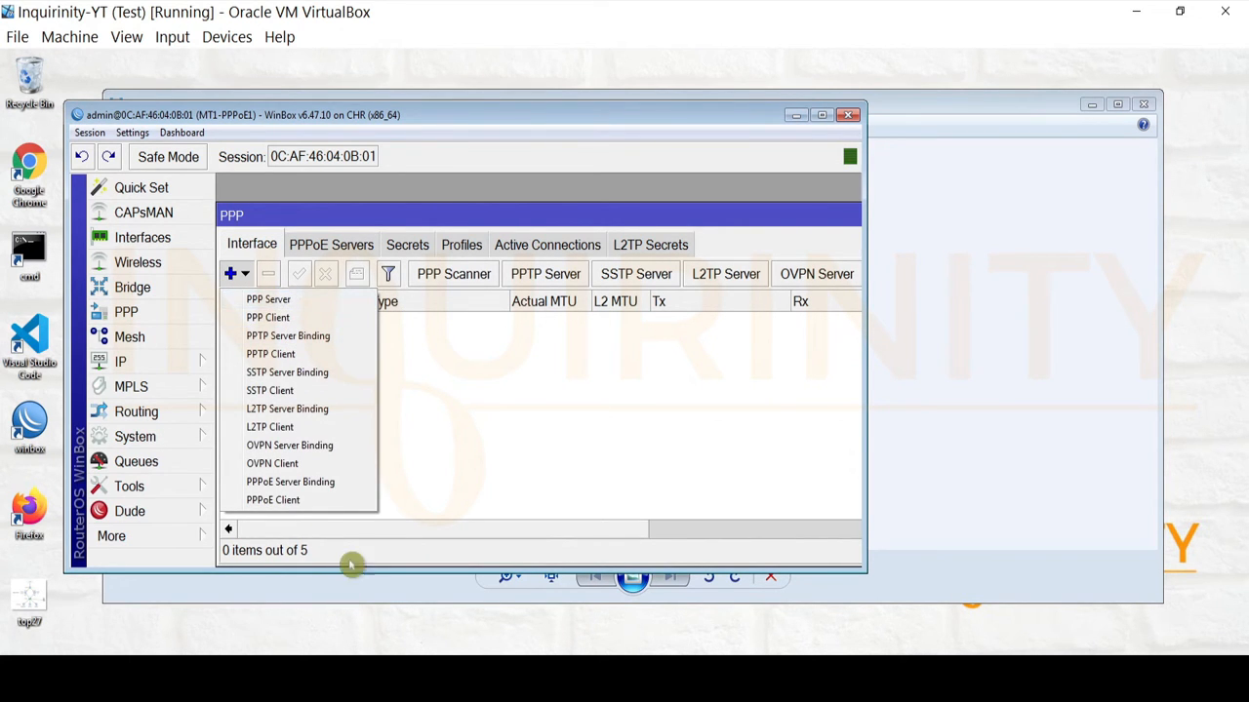
left_click(322, 482)
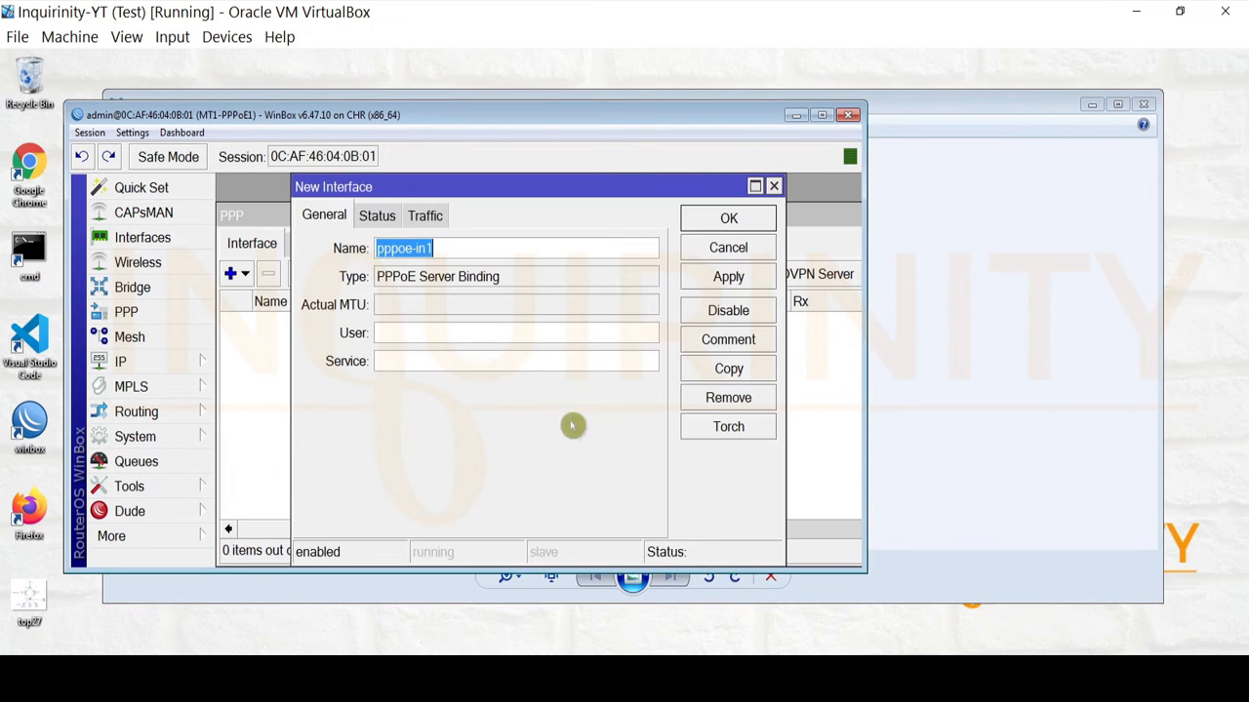
left_click(462, 251)
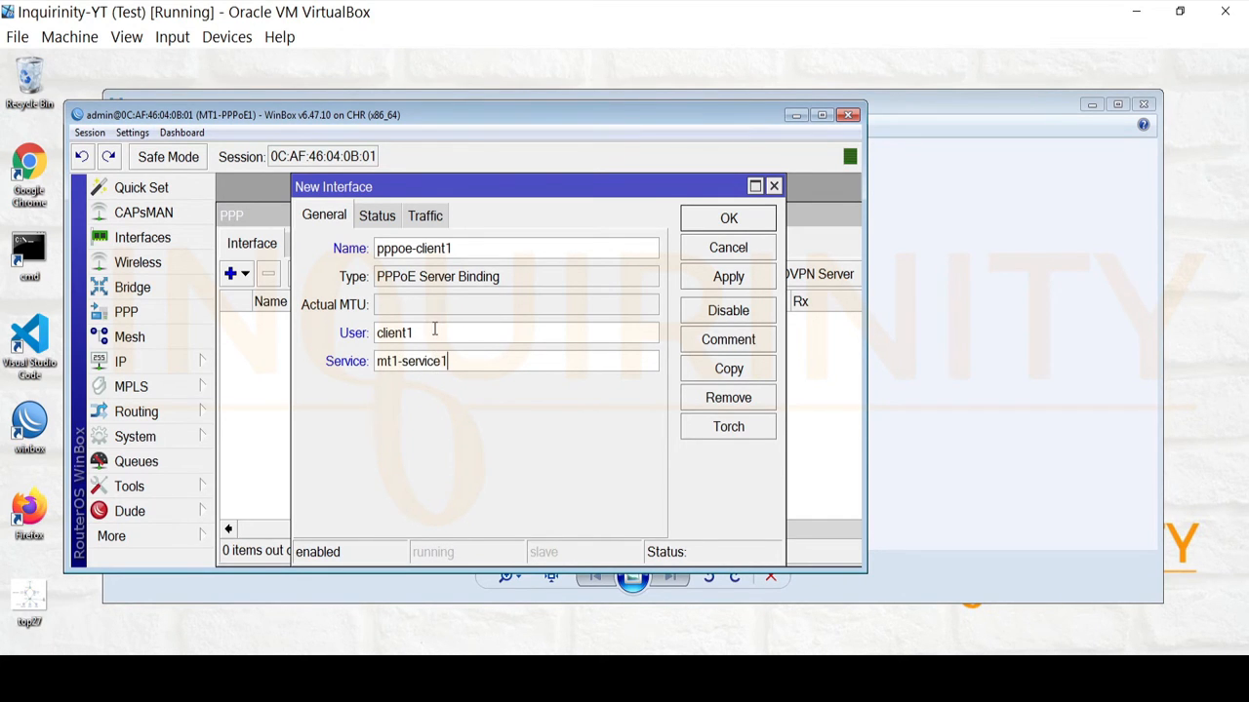
key("ctrl+a")
key("Tab")
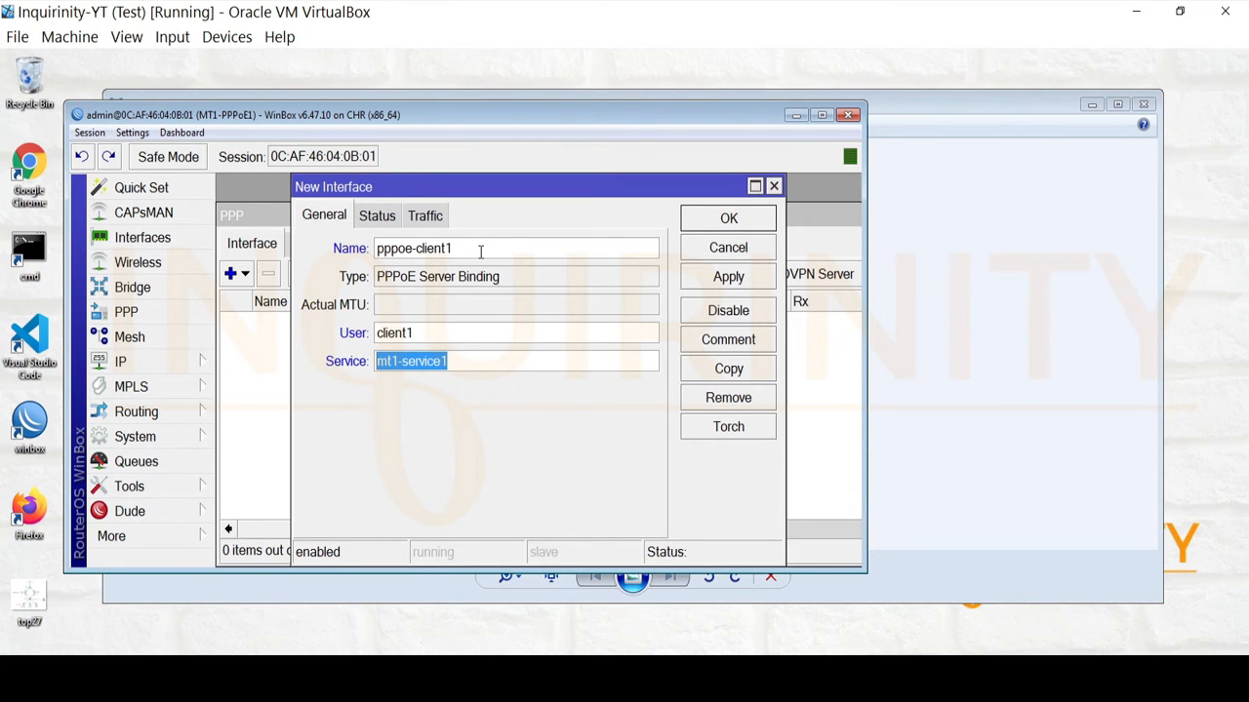
left_click_drag(480, 251, 287, 240)
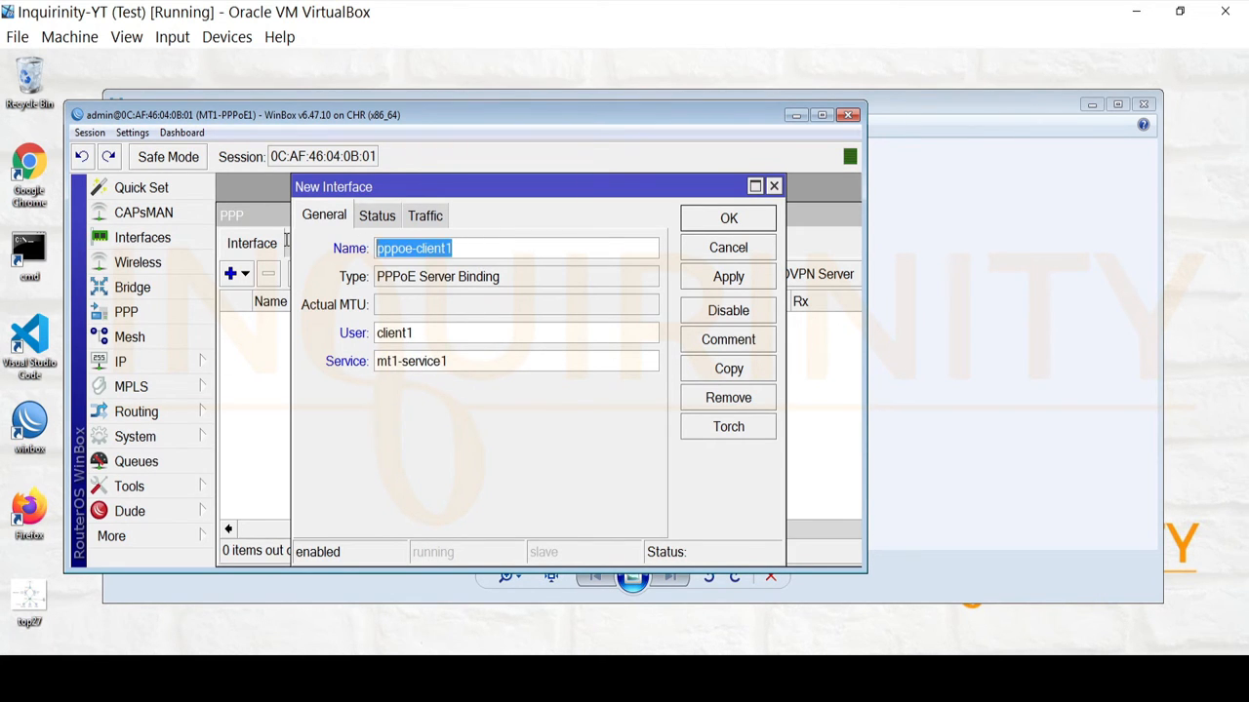
left_click(747, 282)
left_click(729, 217)
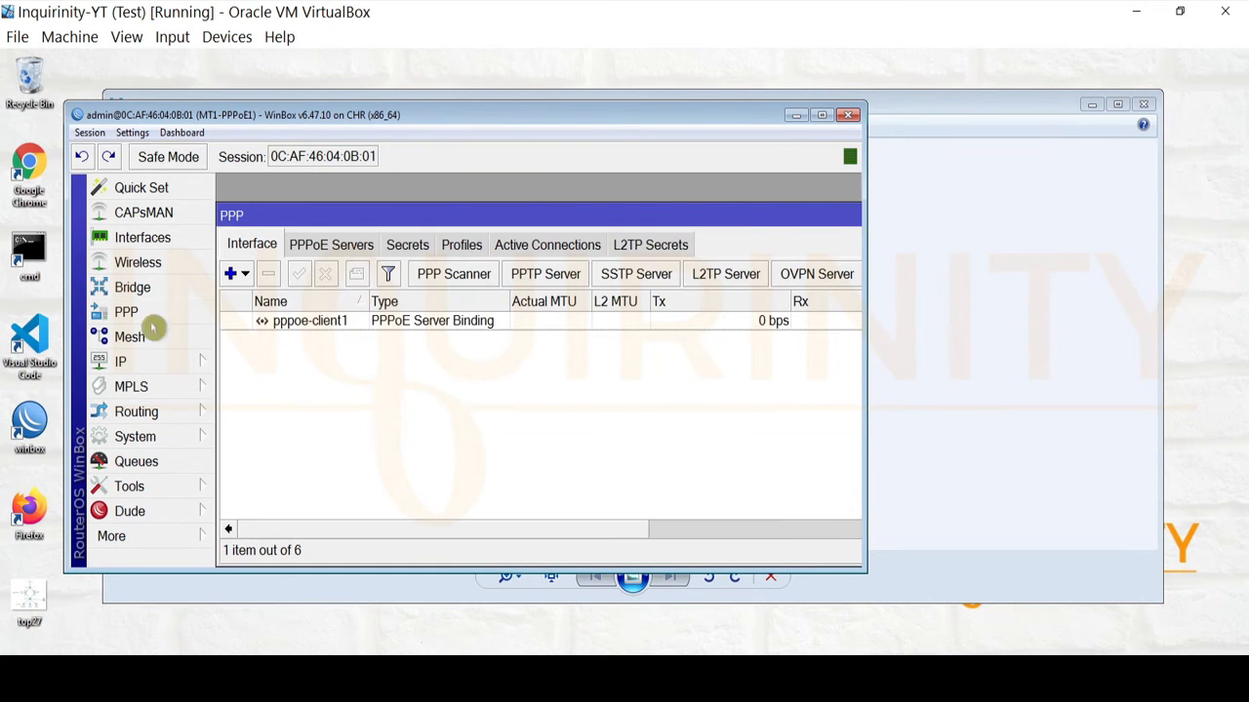
left_click(282, 328)
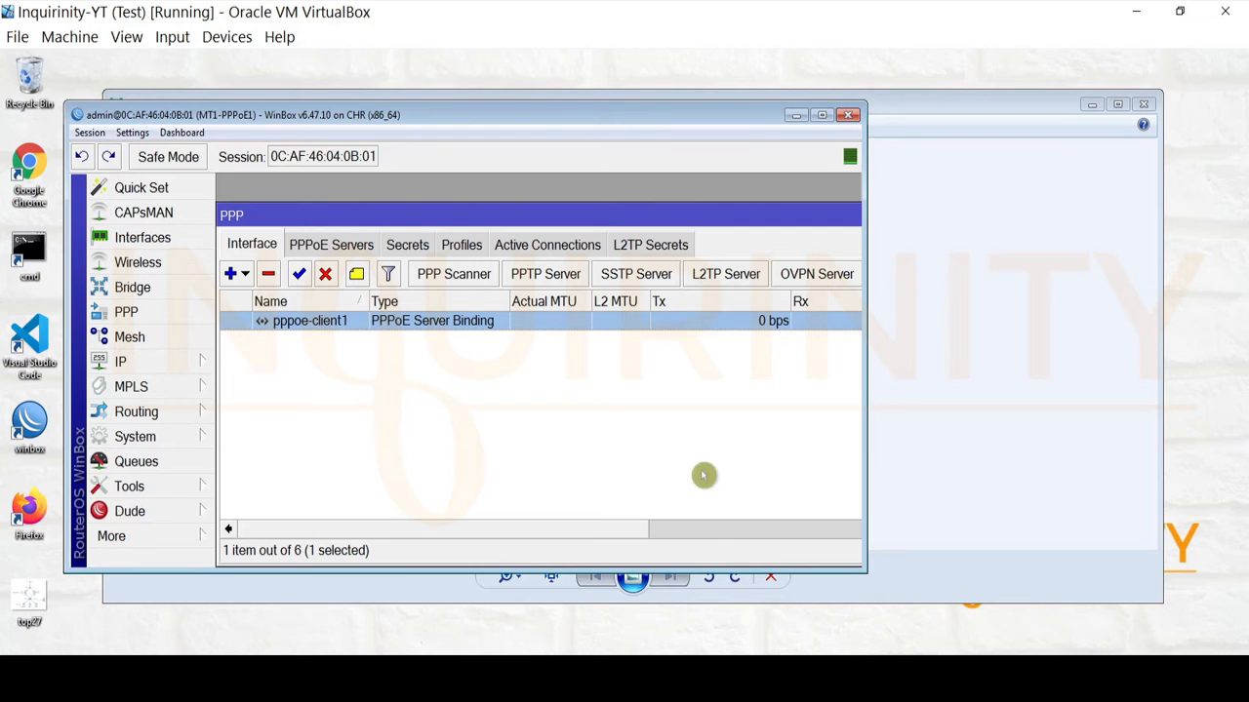
left_click(246, 674)
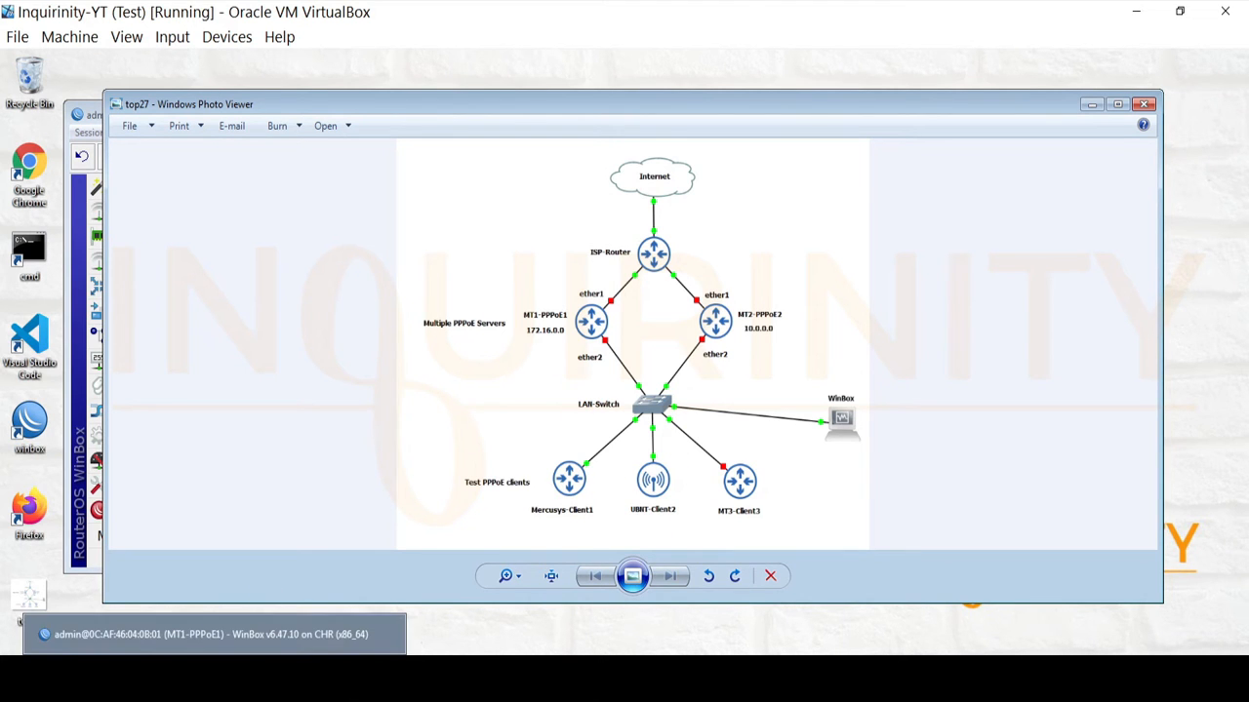
Connect to the MT2-PPPoE2 router (0C:AF:46:A3:0B:01) from the WinBox loader.
left_click(215, 678)
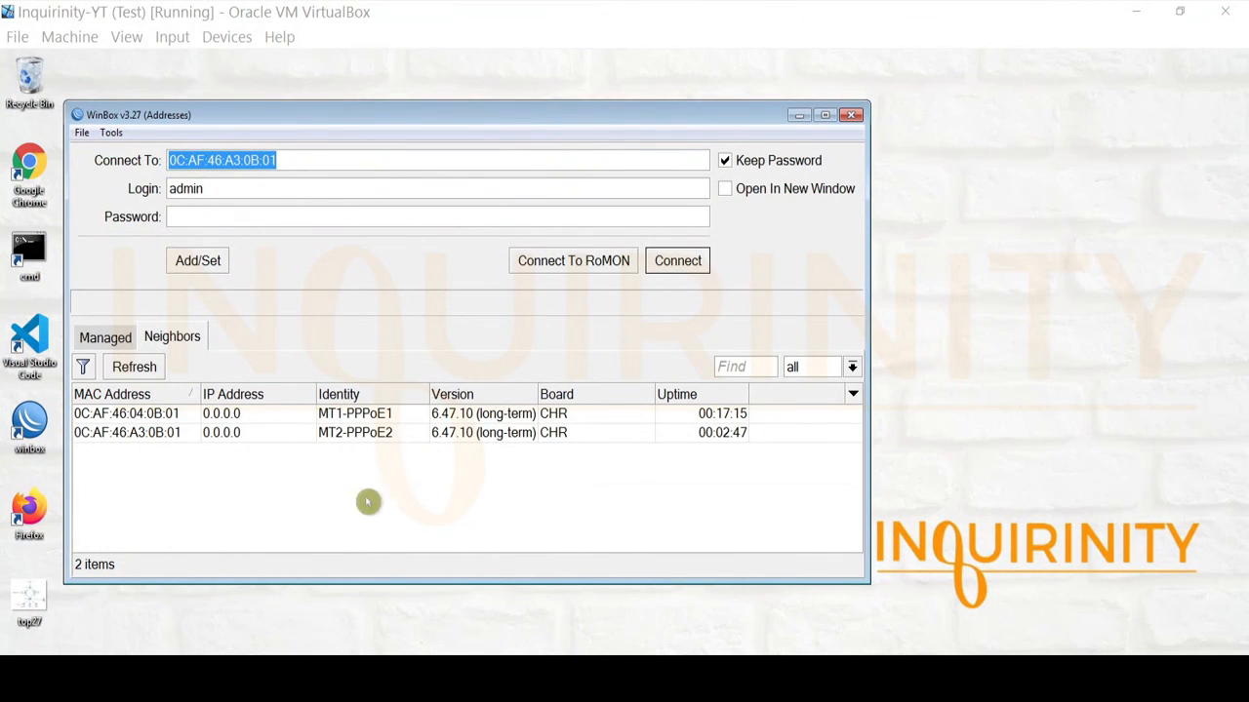
left_click(343, 436)
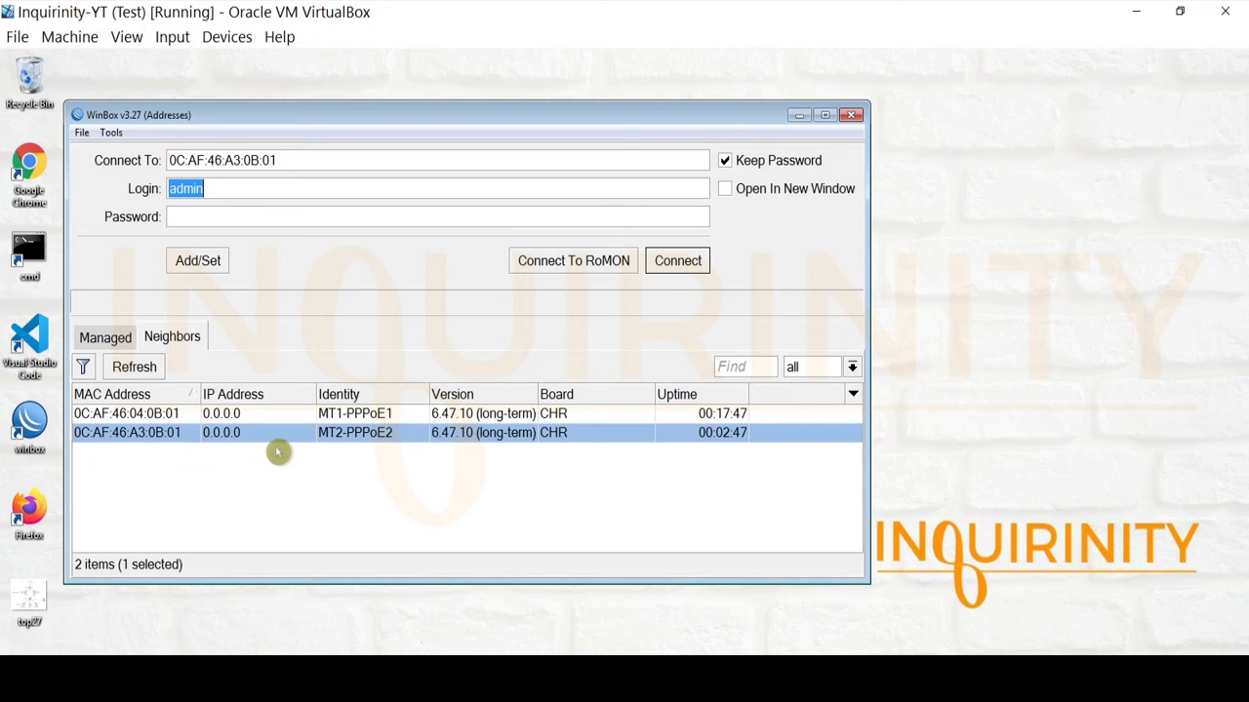
left_click(686, 264)
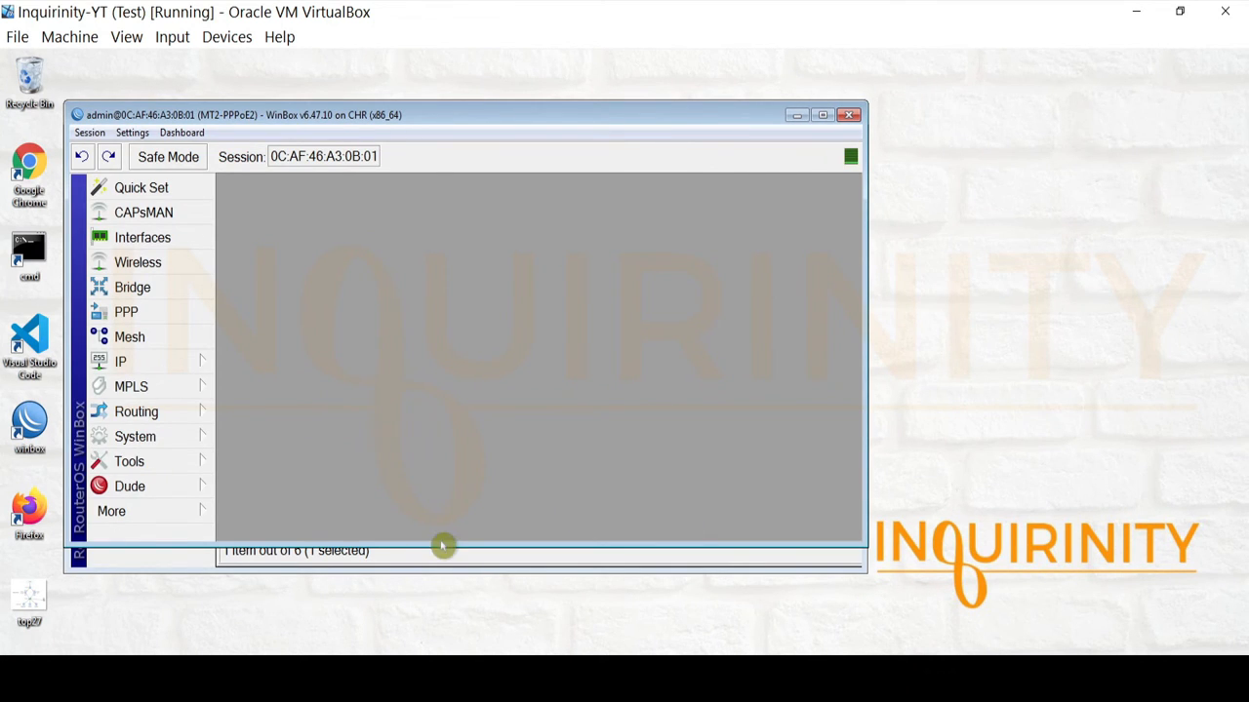
left_click_drag(441, 548, 446, 576)
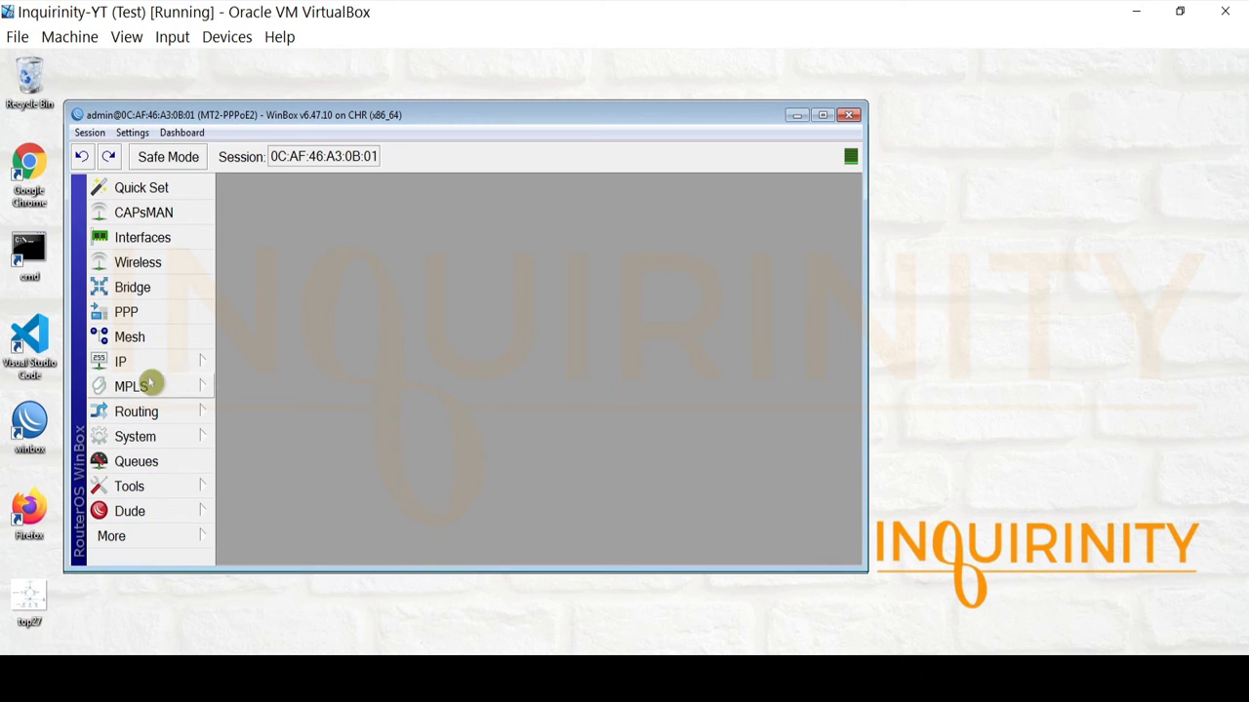
left_click(165, 436)
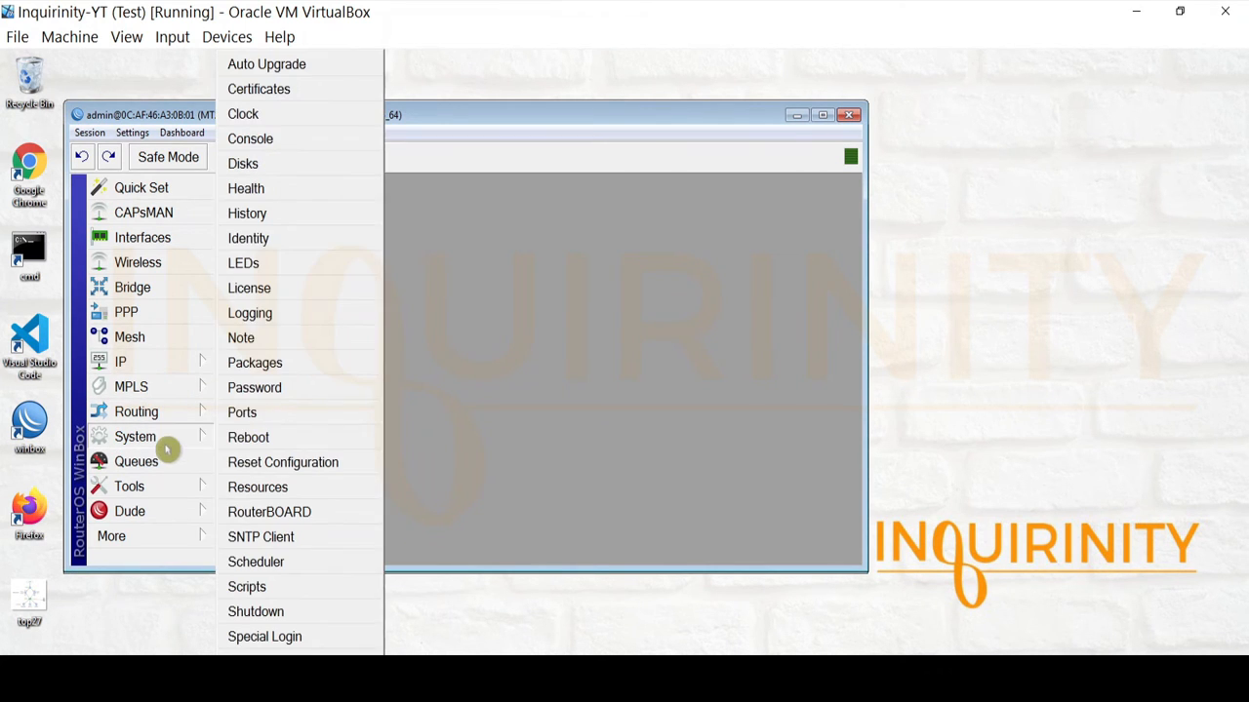
left_click(270, 242)
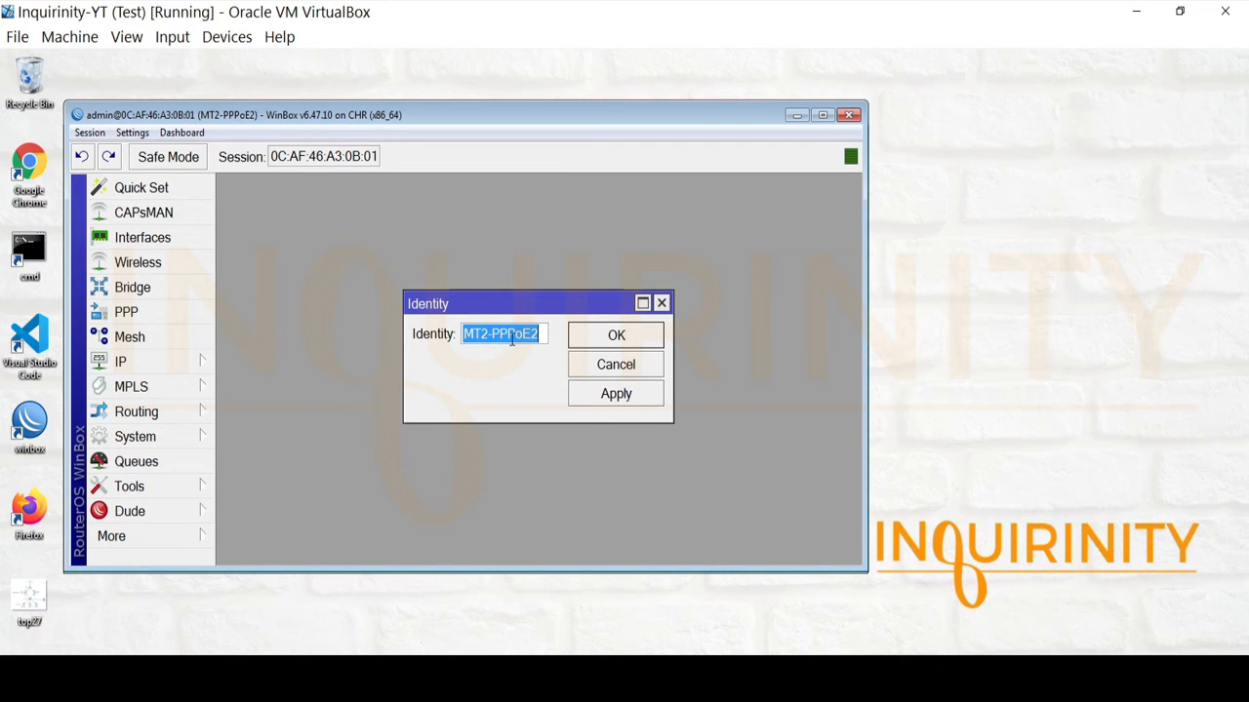
left_click(603, 338)
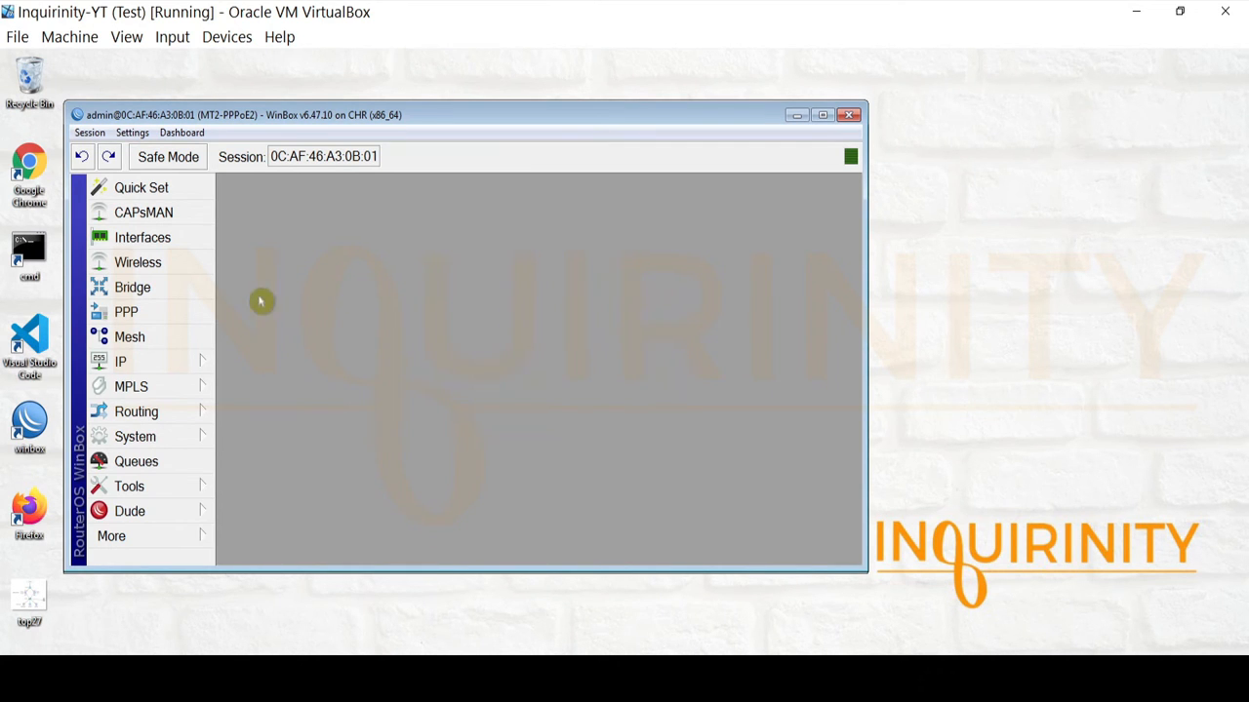
left_click(147, 238)
left_click(307, 308)
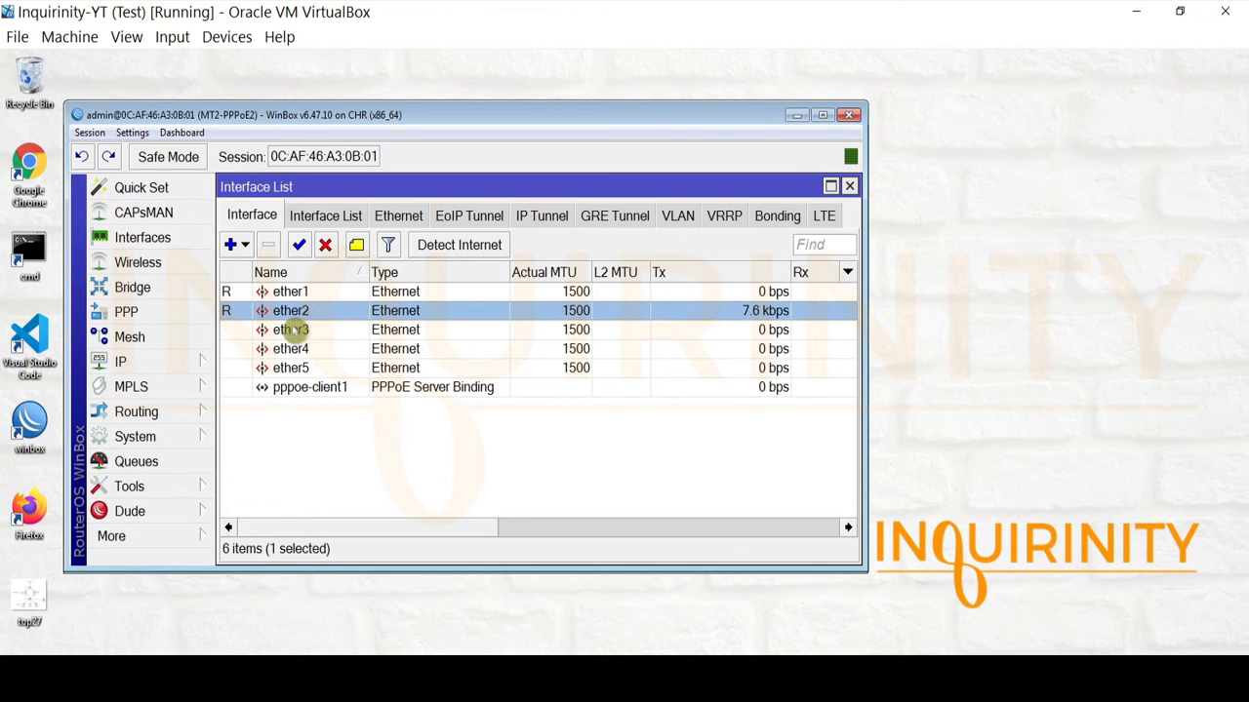
left_click(849, 186)
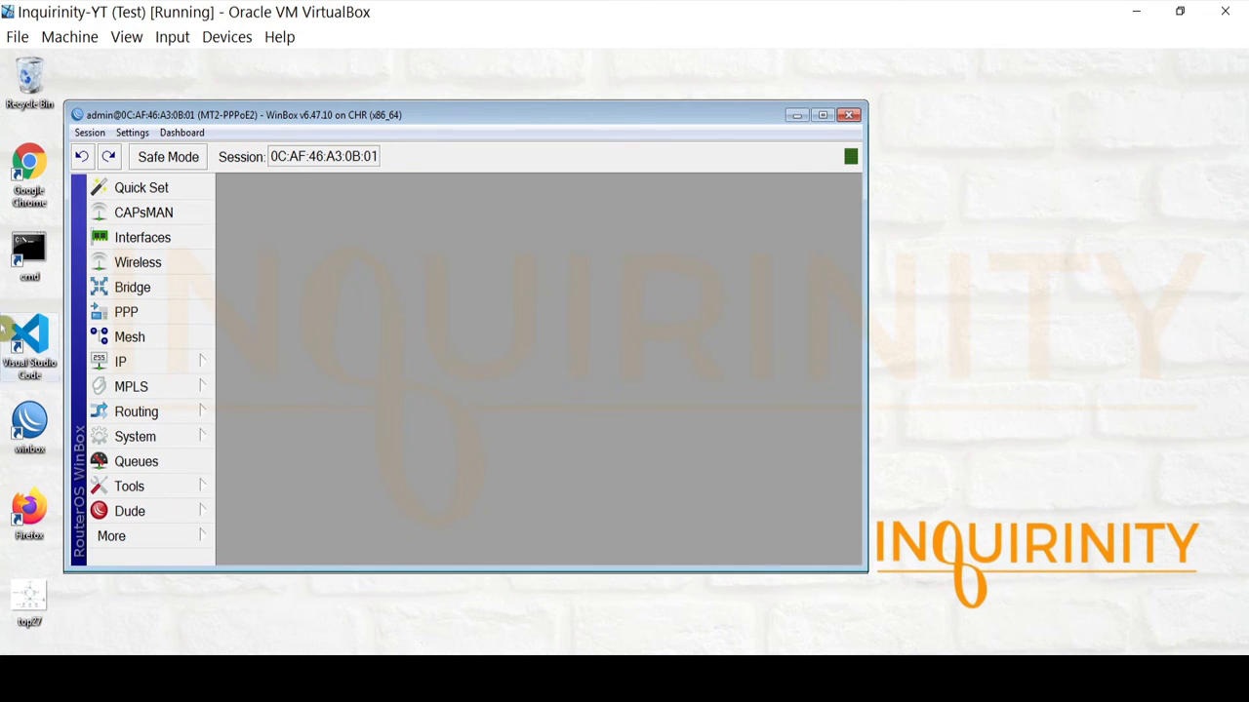
left_click(124, 362)
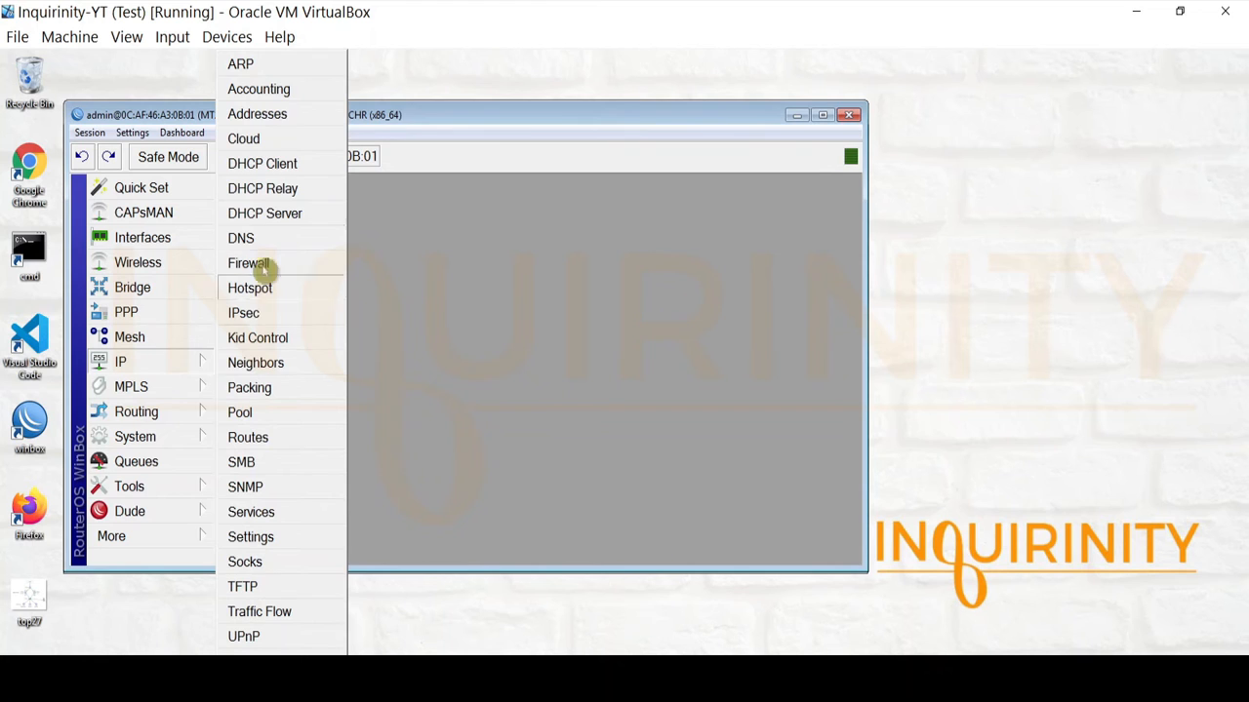
left_click(271, 118)
left_click(538, 261)
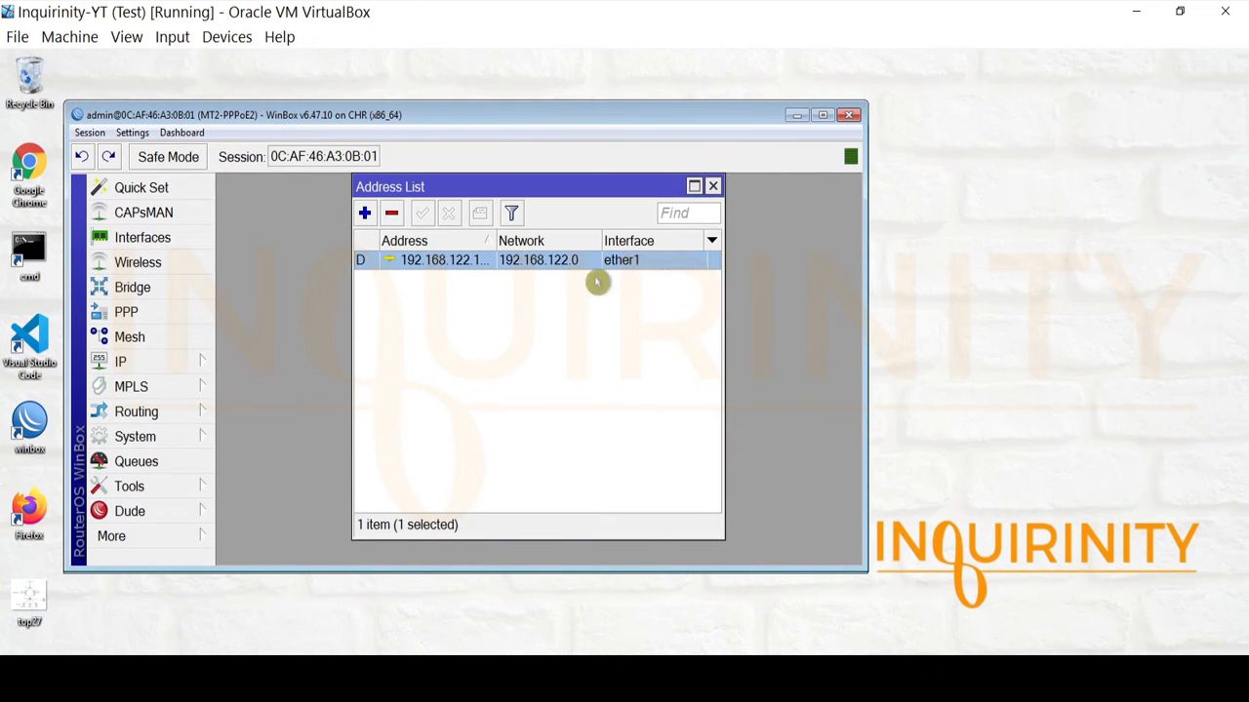
left_click(713, 186)
left_click(120, 362)
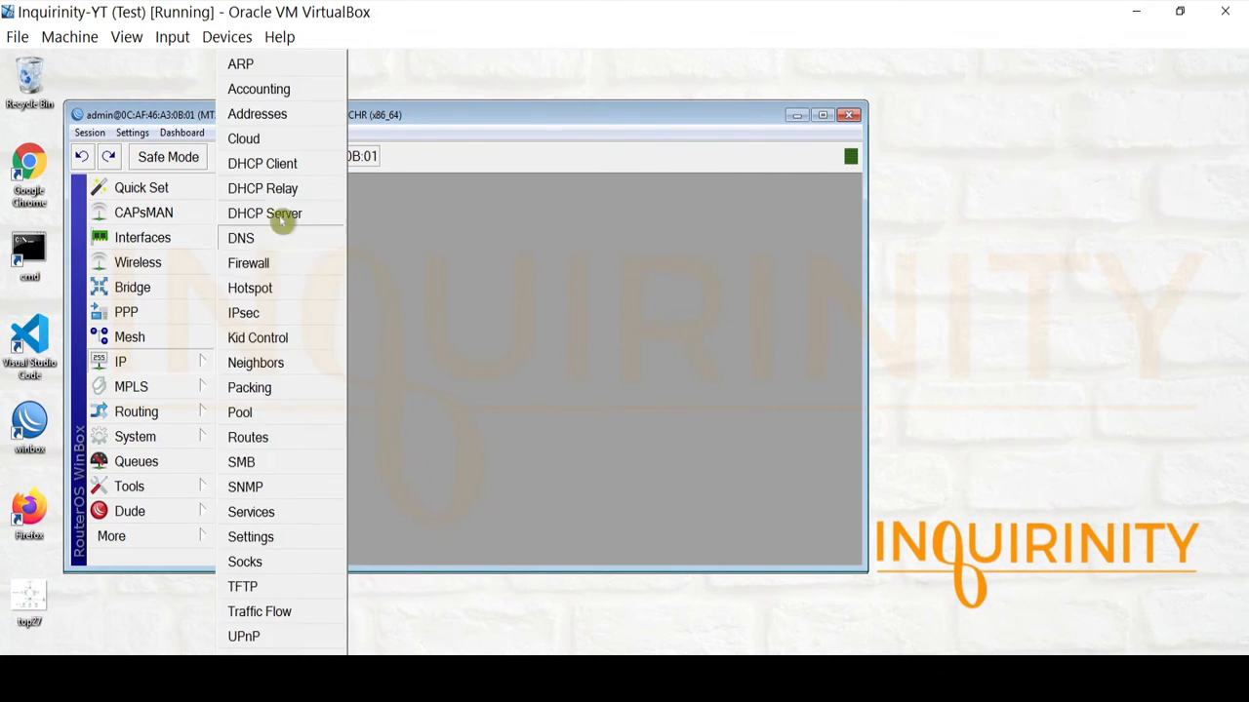
left_click(291, 163)
left_click(415, 291)
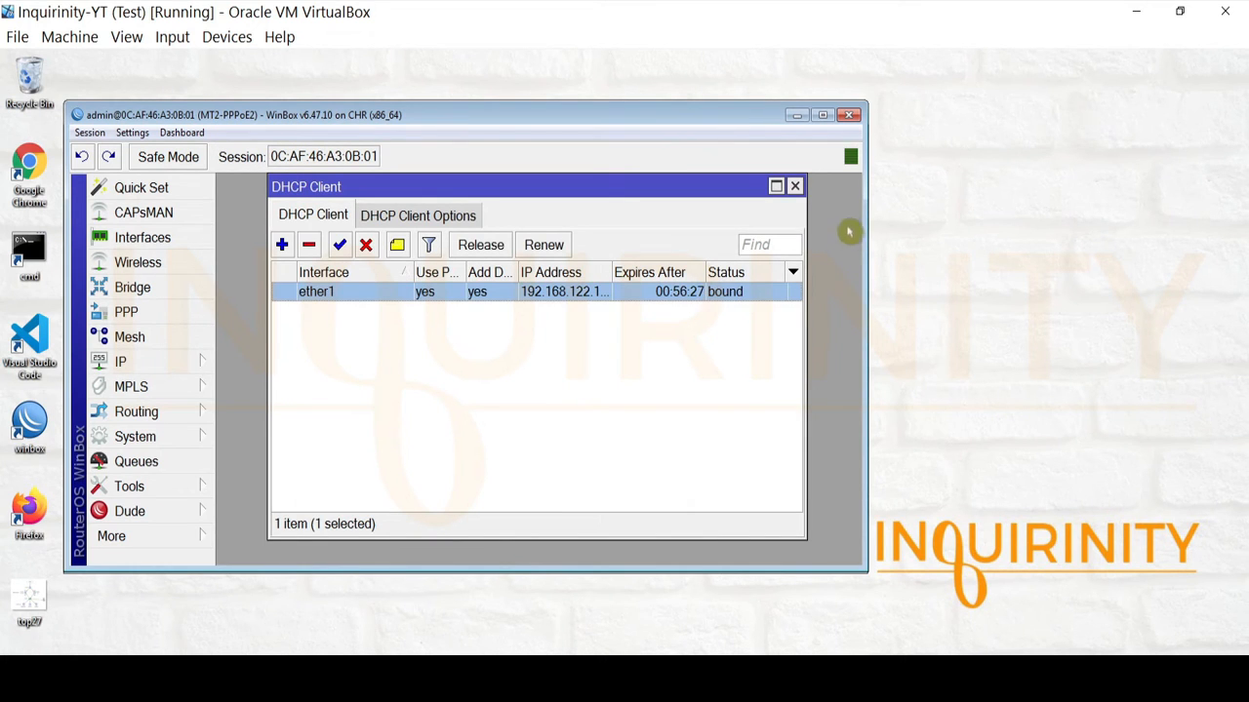
left_click(796, 185)
left_click(124, 362)
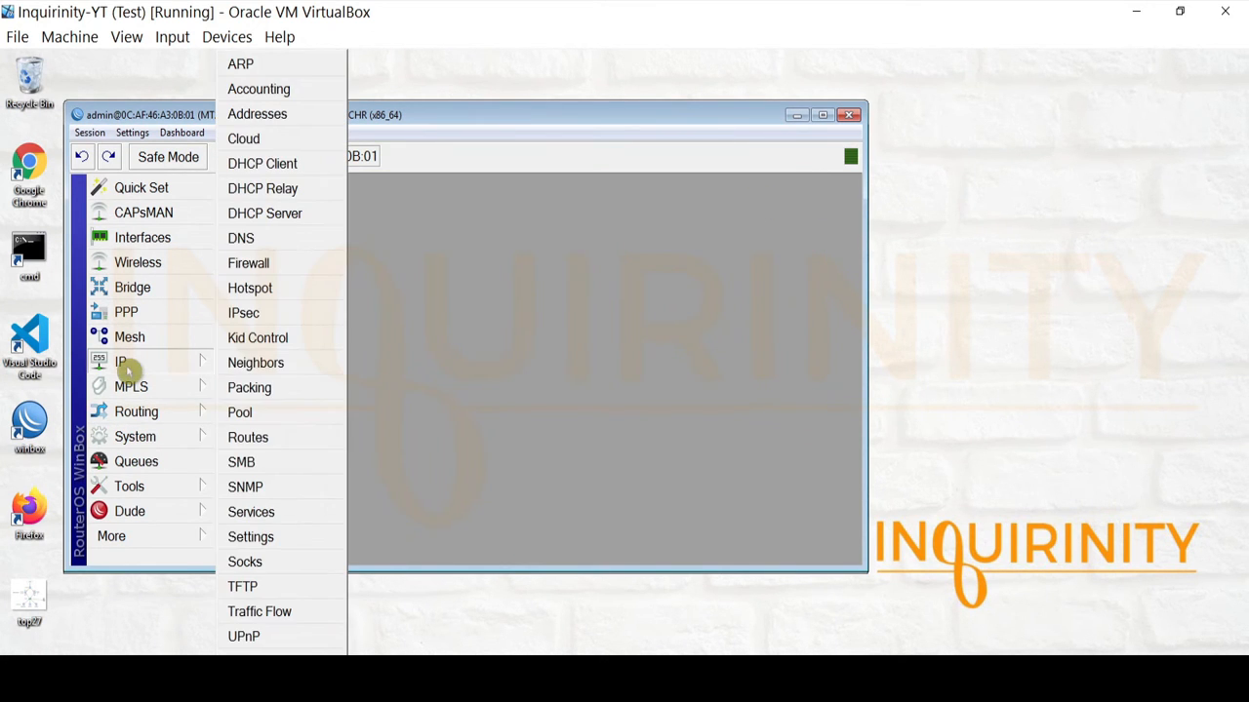
left_click(266, 438)
left_click(347, 291)
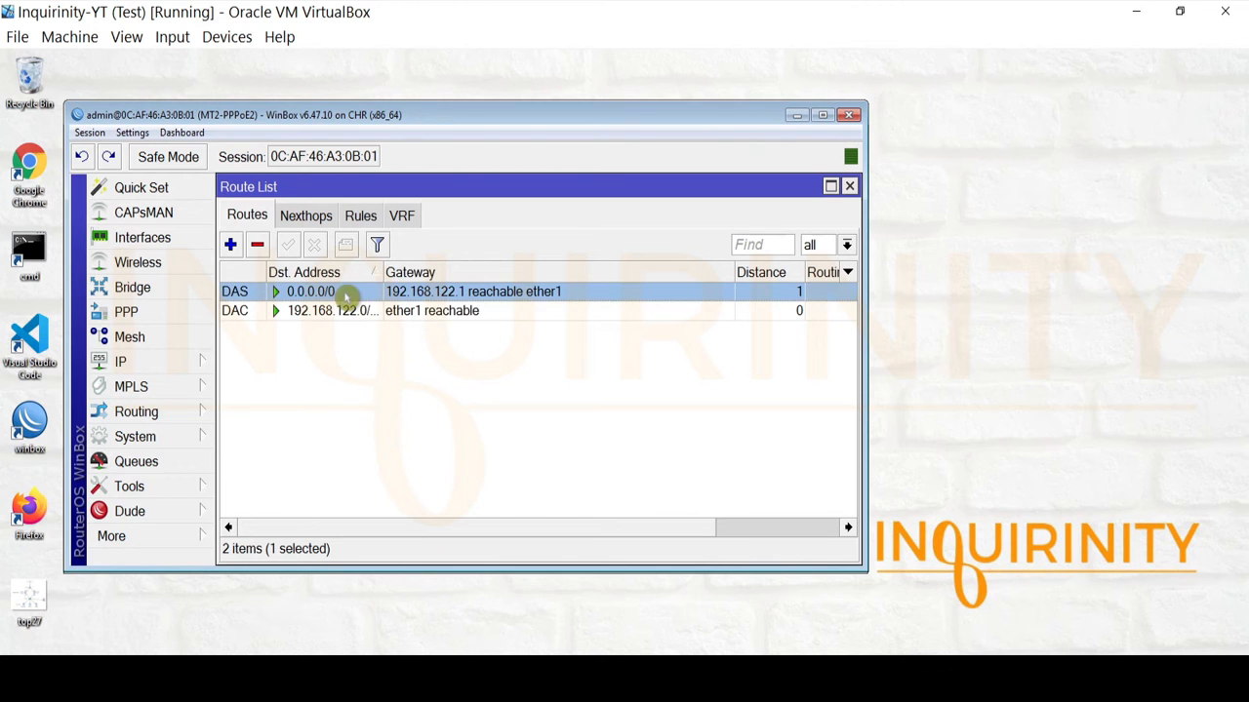
left_click(850, 185)
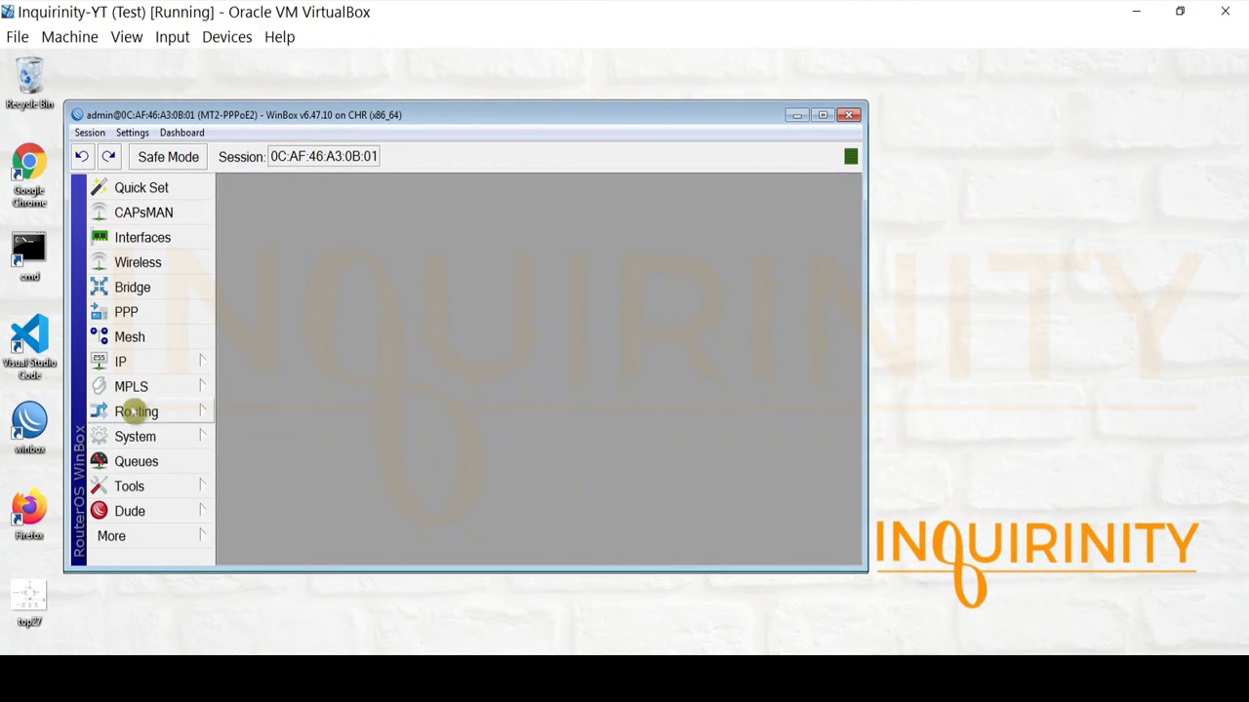
left_click(129, 364)
left_click(265, 263)
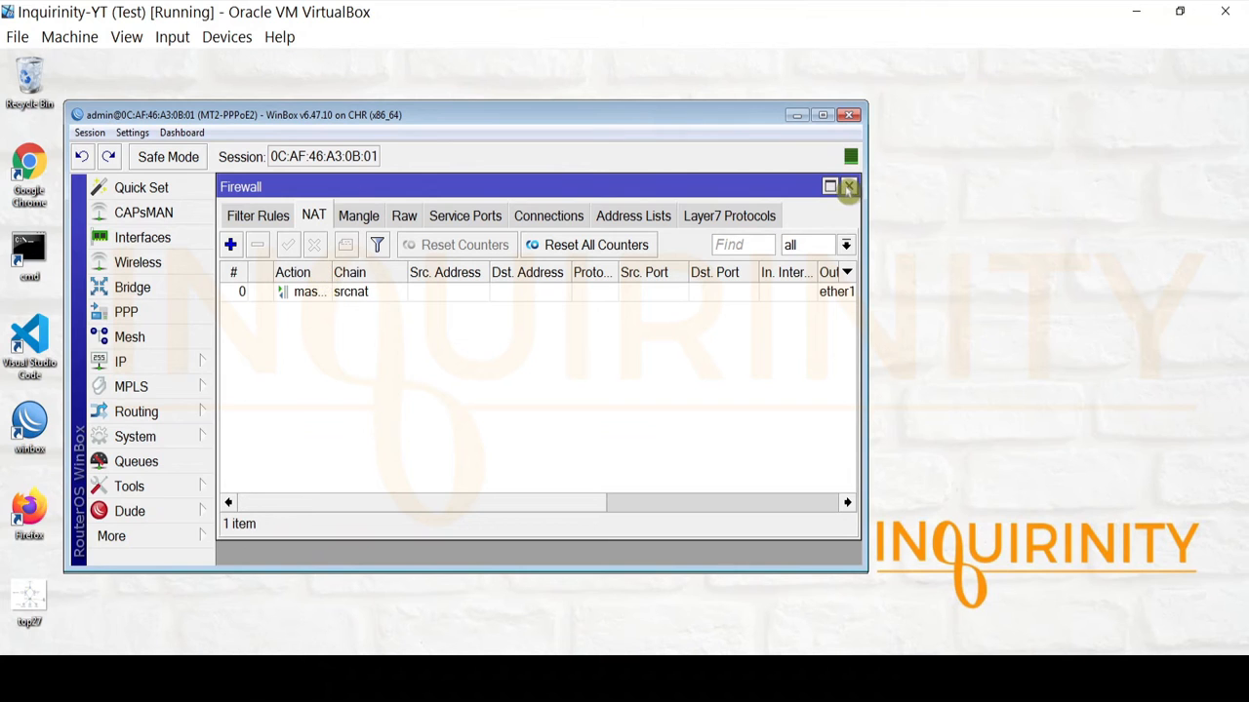
left_click(849, 187)
Ping 8.8.8.8 from the router with the Ping tool.
left_click(149, 486)
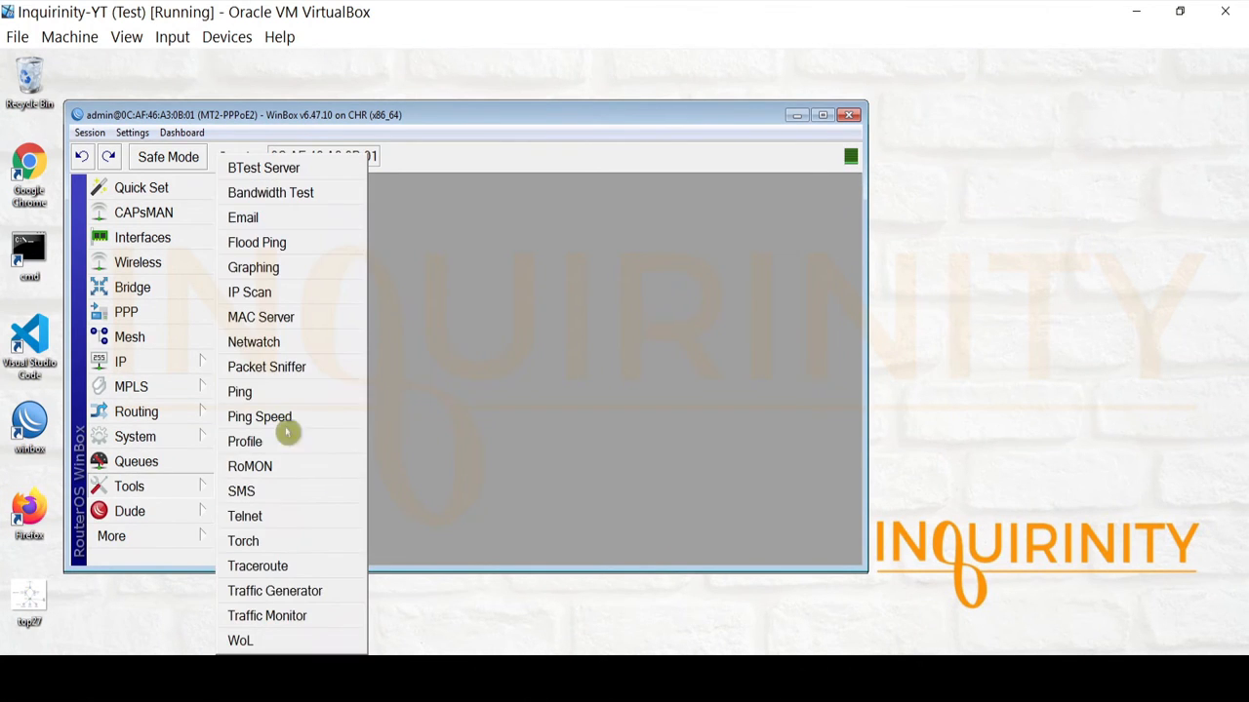
left_click(276, 391)
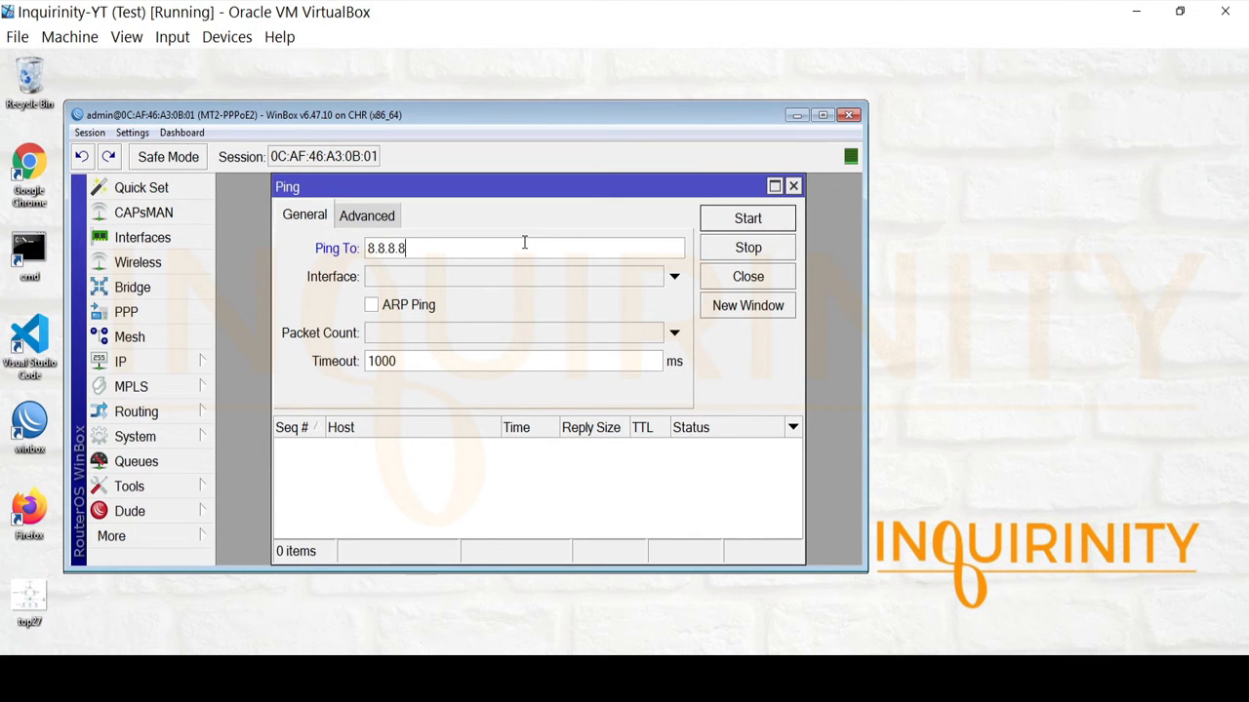
left_click(747, 217)
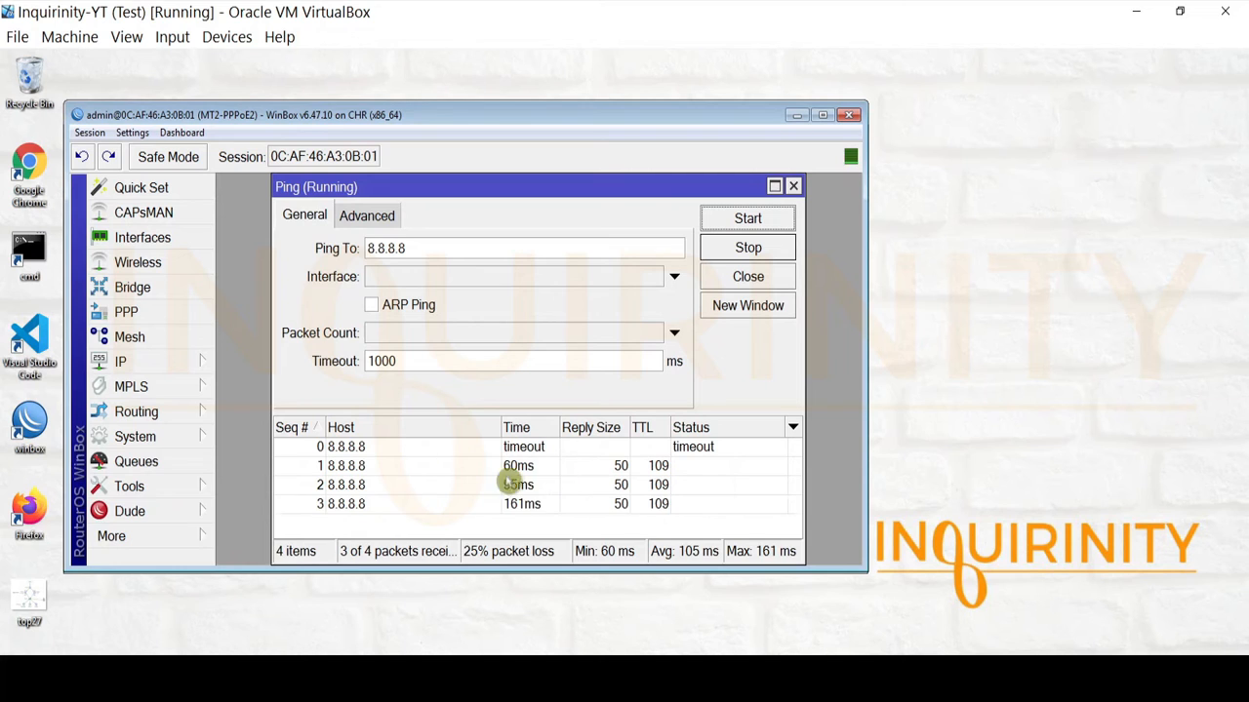
left_click(542, 451)
Ping 9.9.9.9 as well, then close the Ping window.
left_click_drag(431, 249, 171, 256)
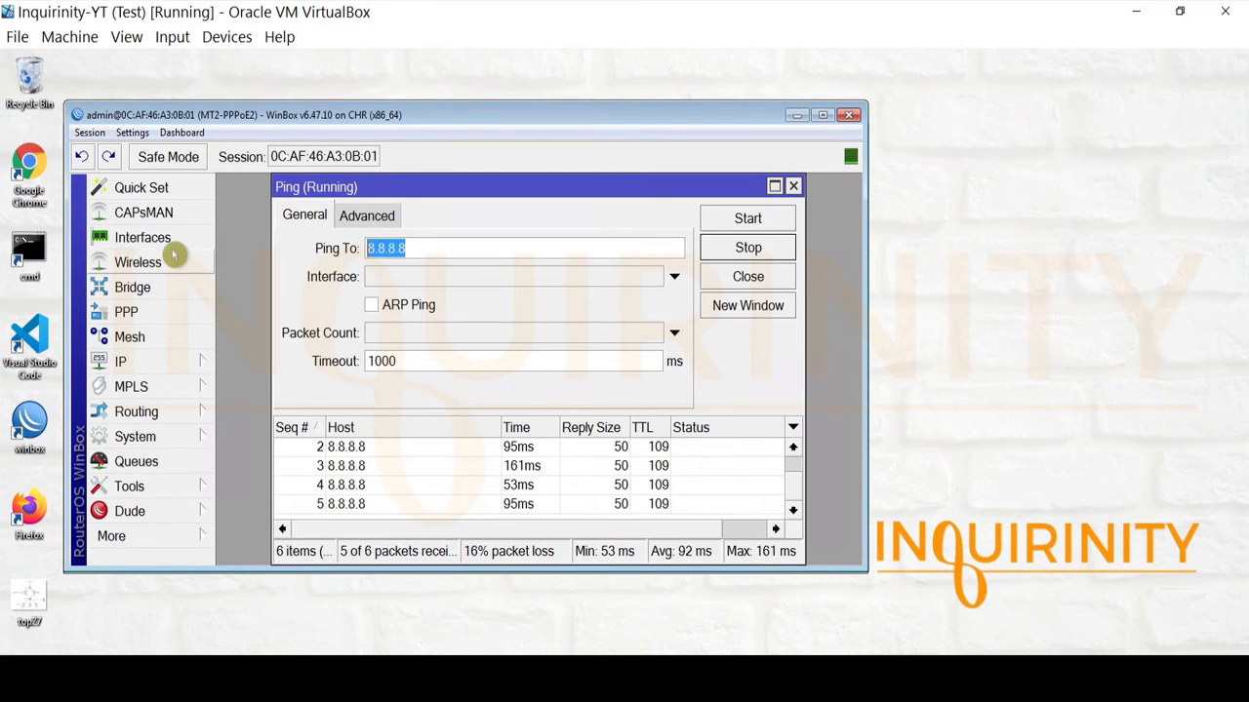
type("9.9.9.9")
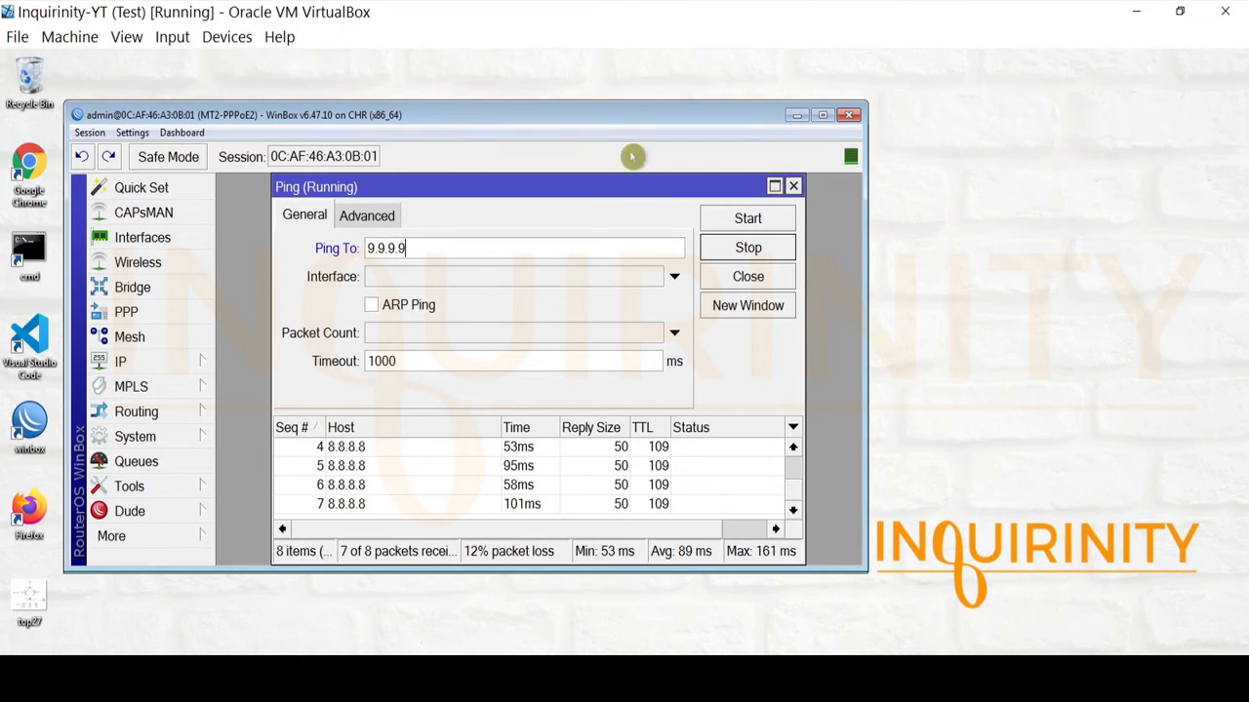
left_click(739, 218)
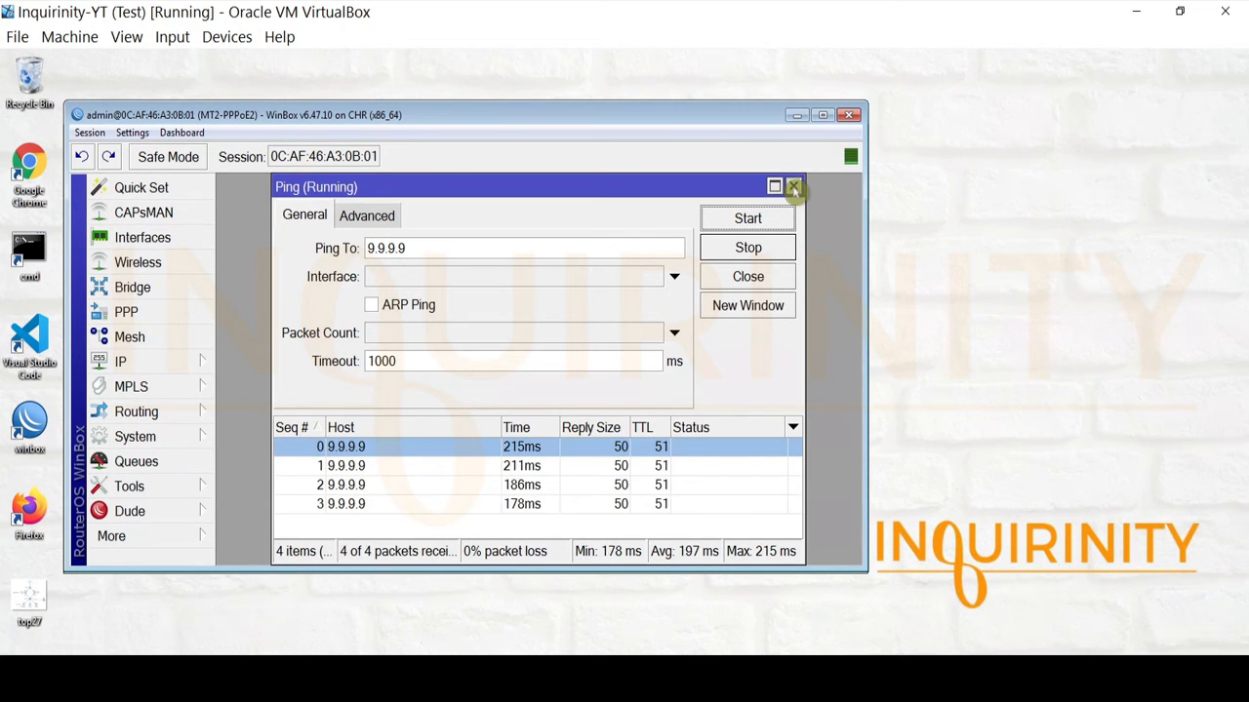
left_click(793, 186)
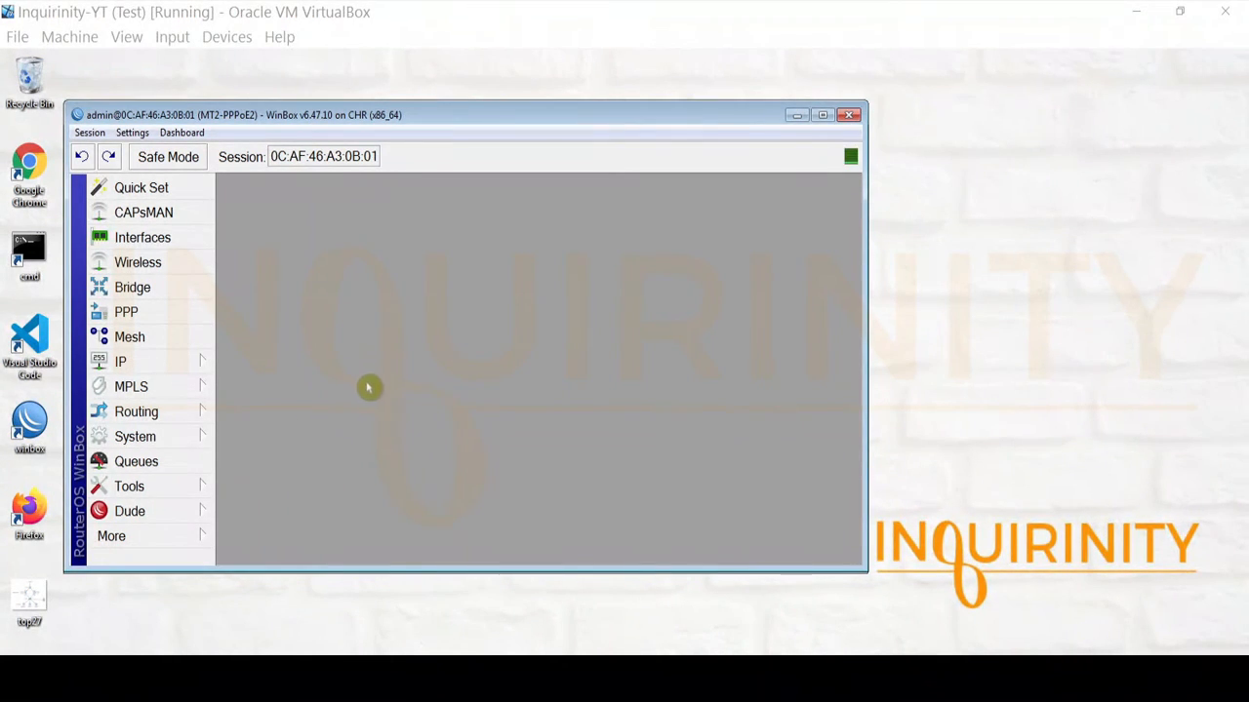
left_click(184, 365)
Select the PPPoE pool (10.0.0.10-10.0.0.100), compare it with the topology diagram, then close IP Pool.
left_click(283, 413)
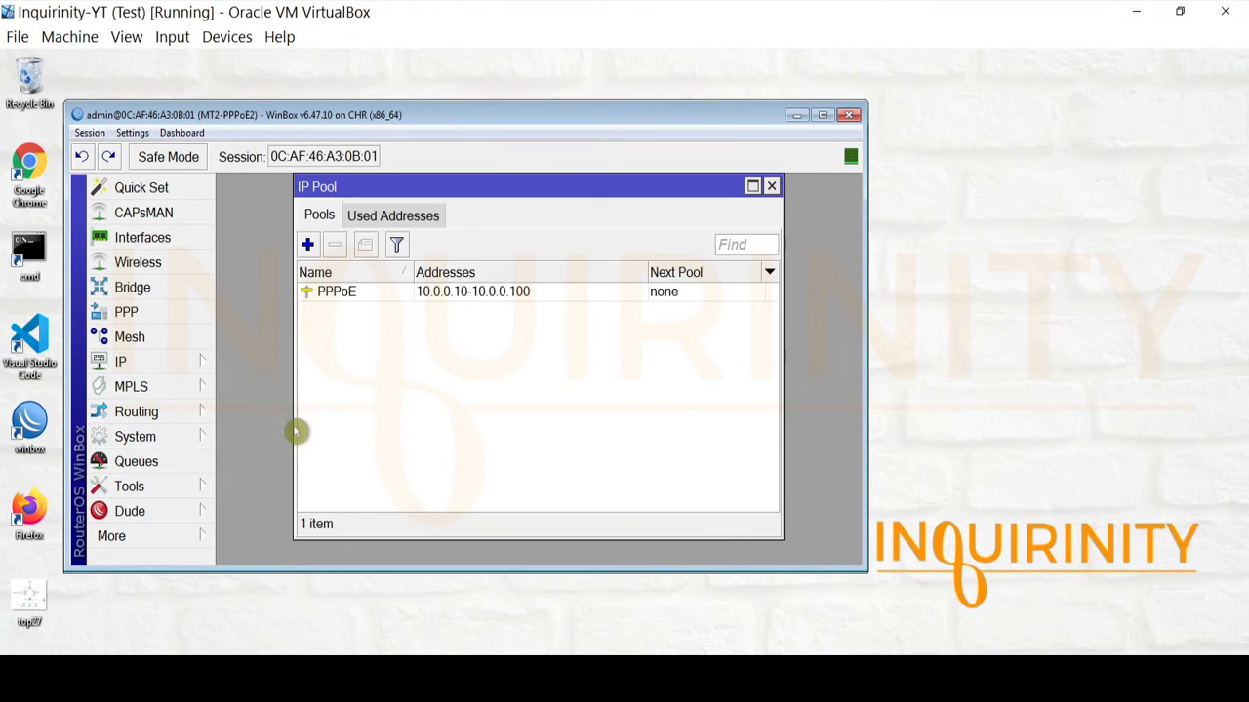
left_click(332, 290)
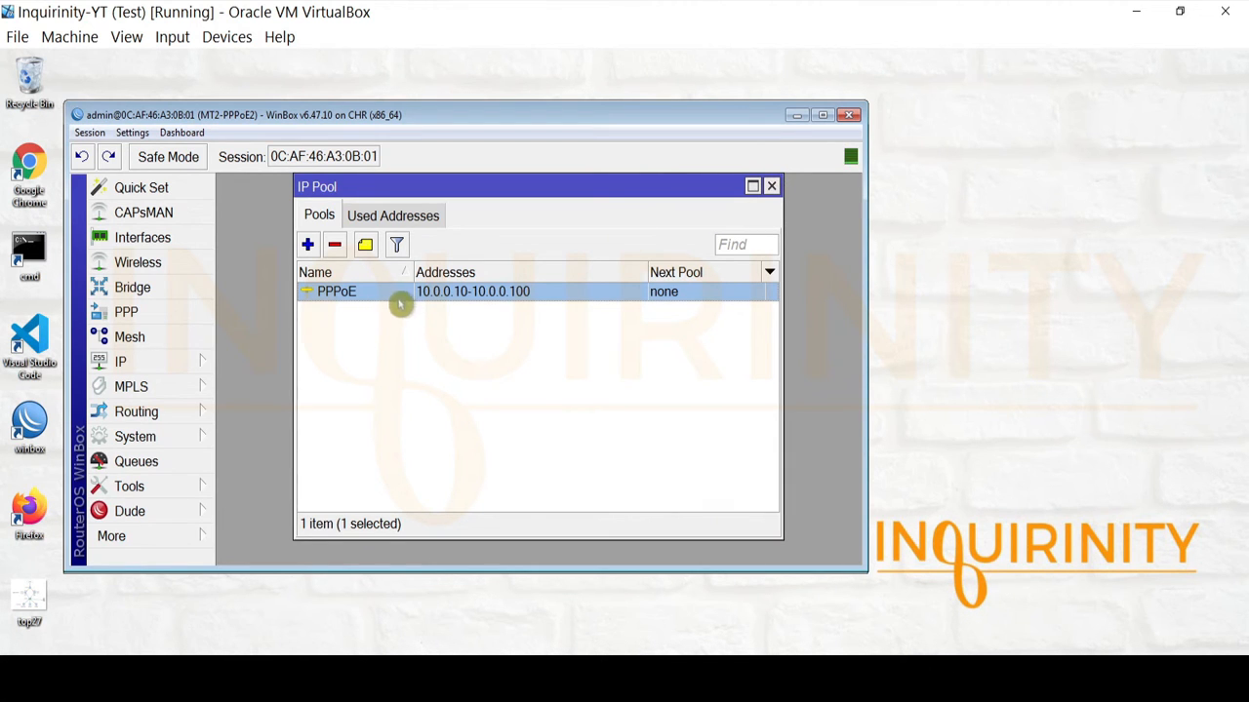
left_click(376, 673)
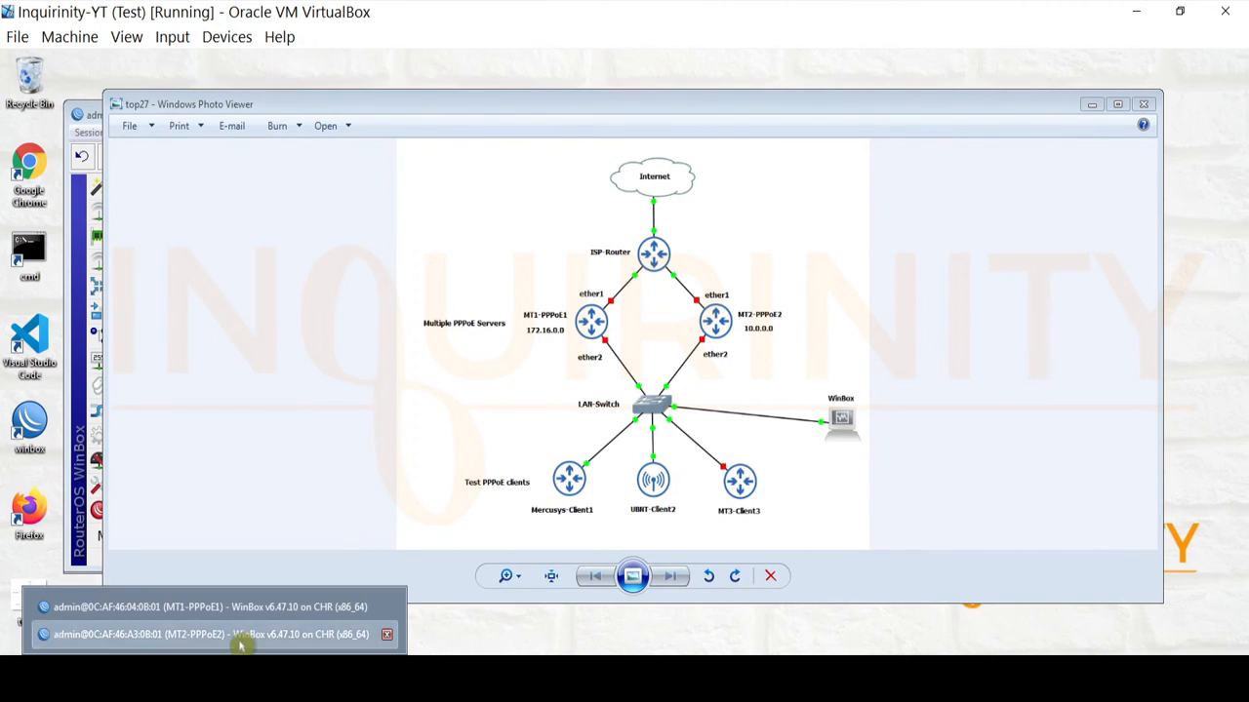
left_click(245, 635)
left_click(769, 186)
Set the PPPoE profile's Remote Address to the PPPoE pool, keeping local address 10.0.0.1, and save.
left_click(127, 309)
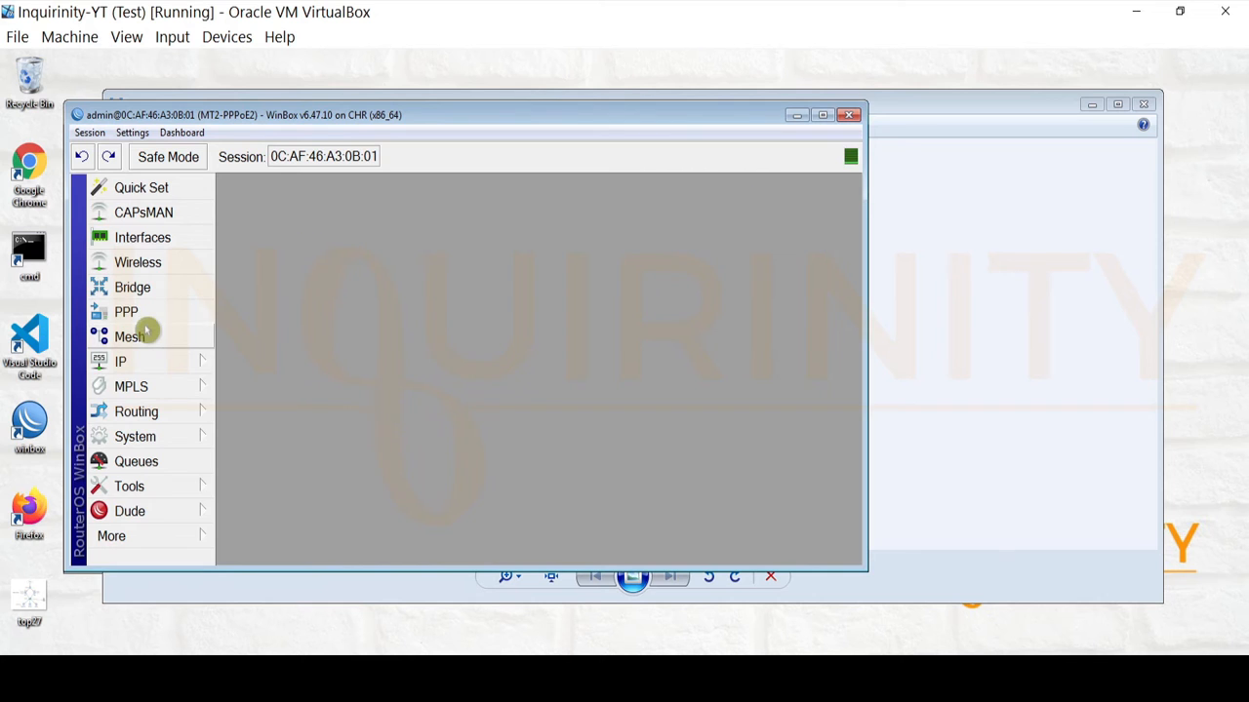
left_click(467, 226)
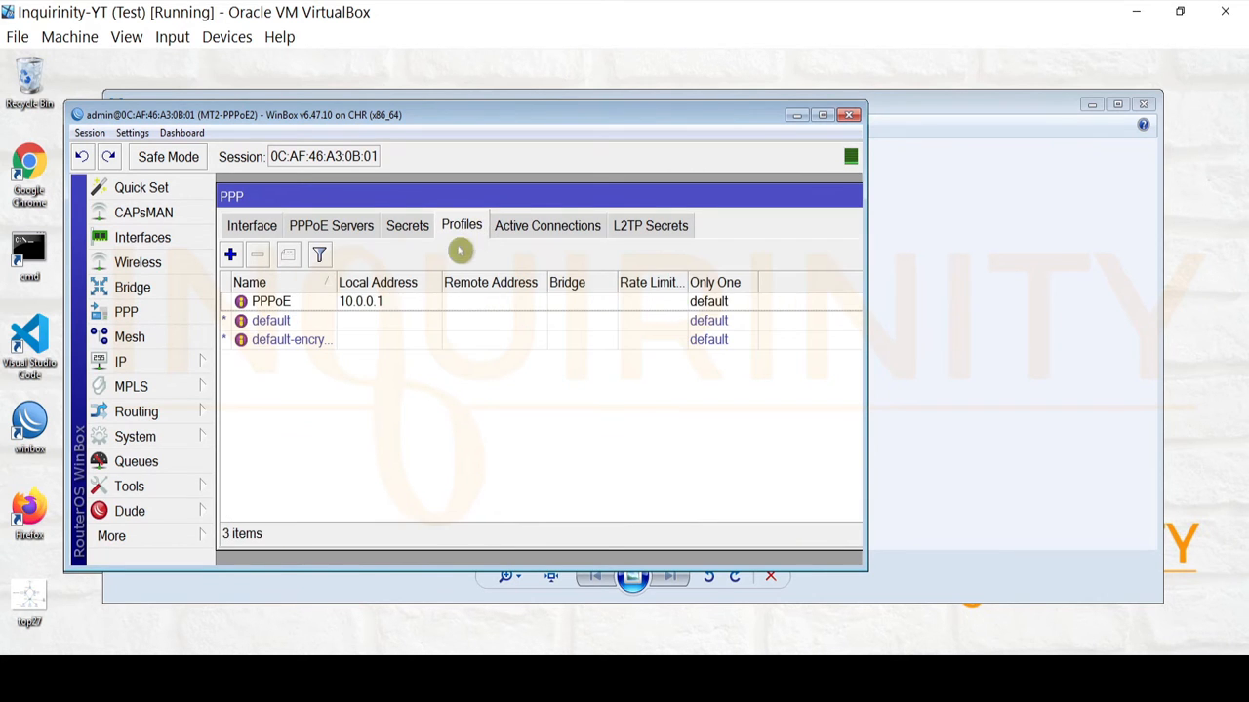
left_click(307, 304)
double_click(307, 310)
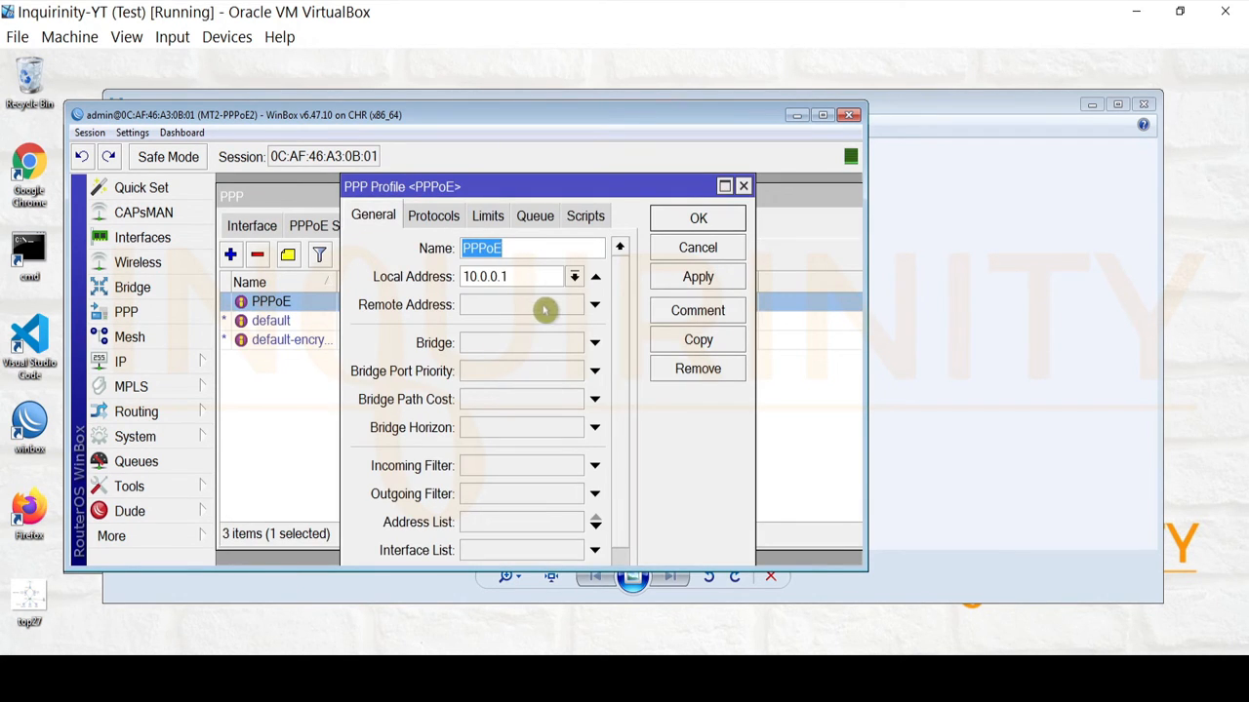
left_click(573, 305)
left_click(512, 327)
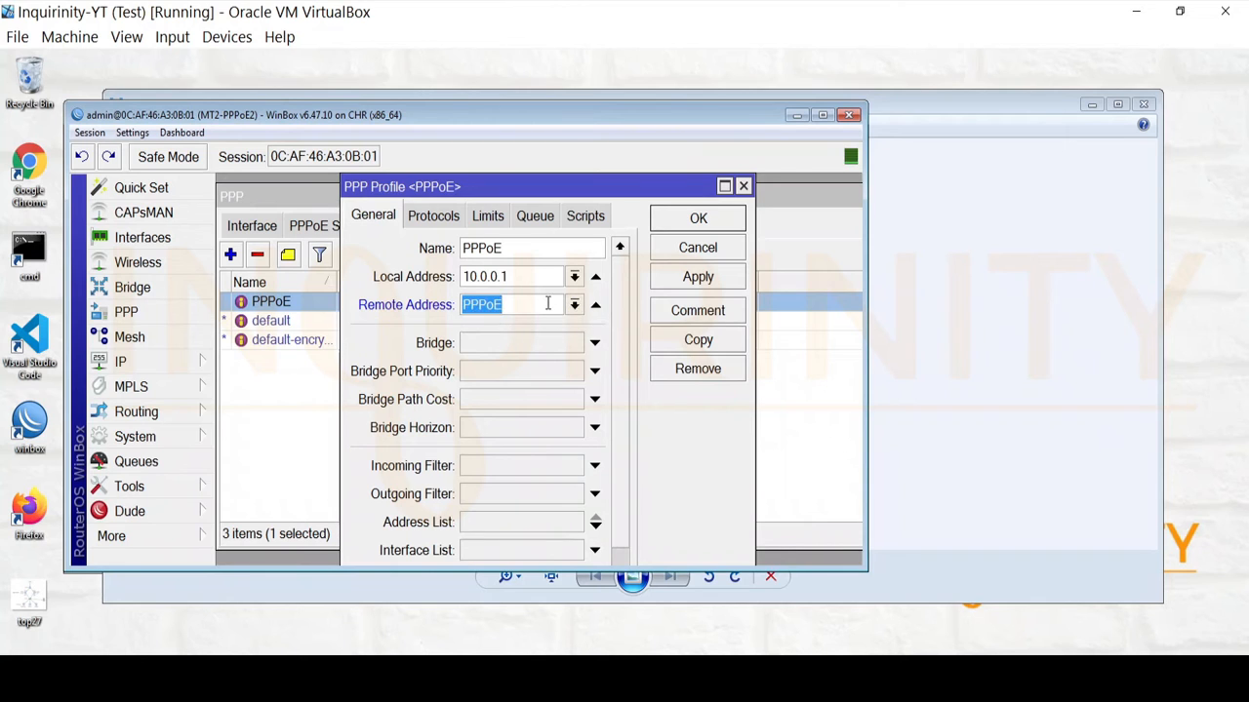
left_click_drag(529, 279, 292, 273)
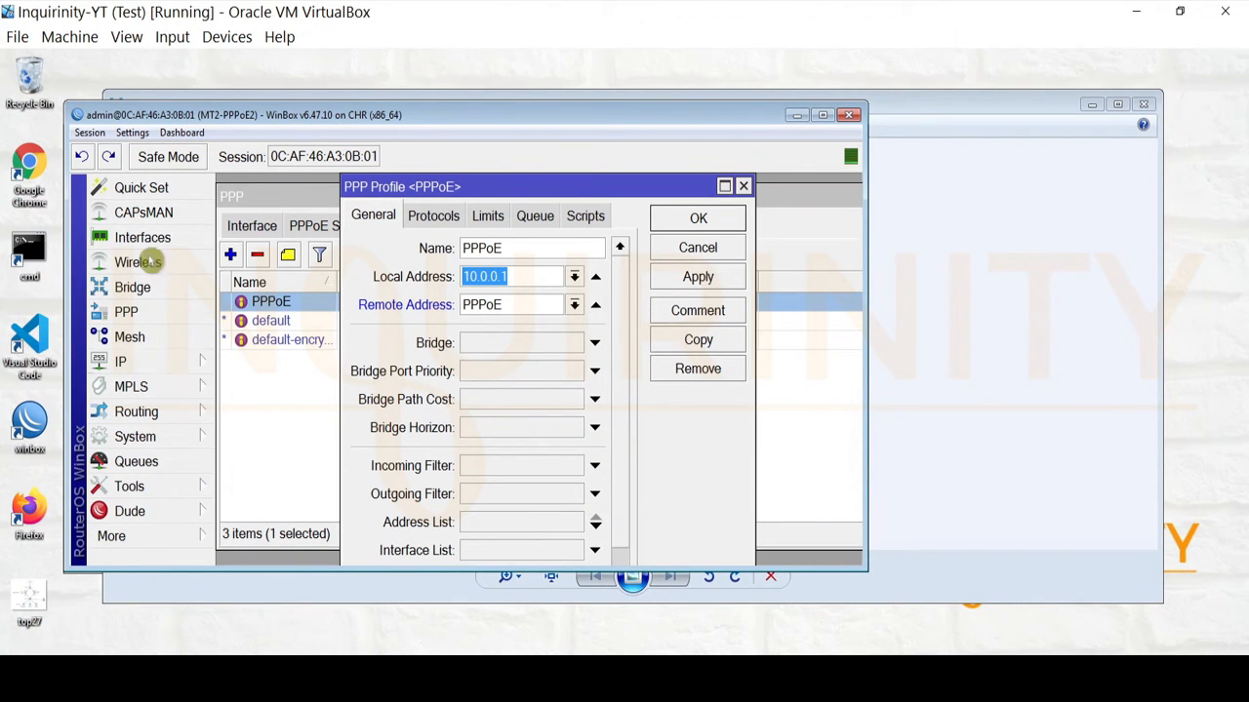
scroll(621, 448, "down", 2)
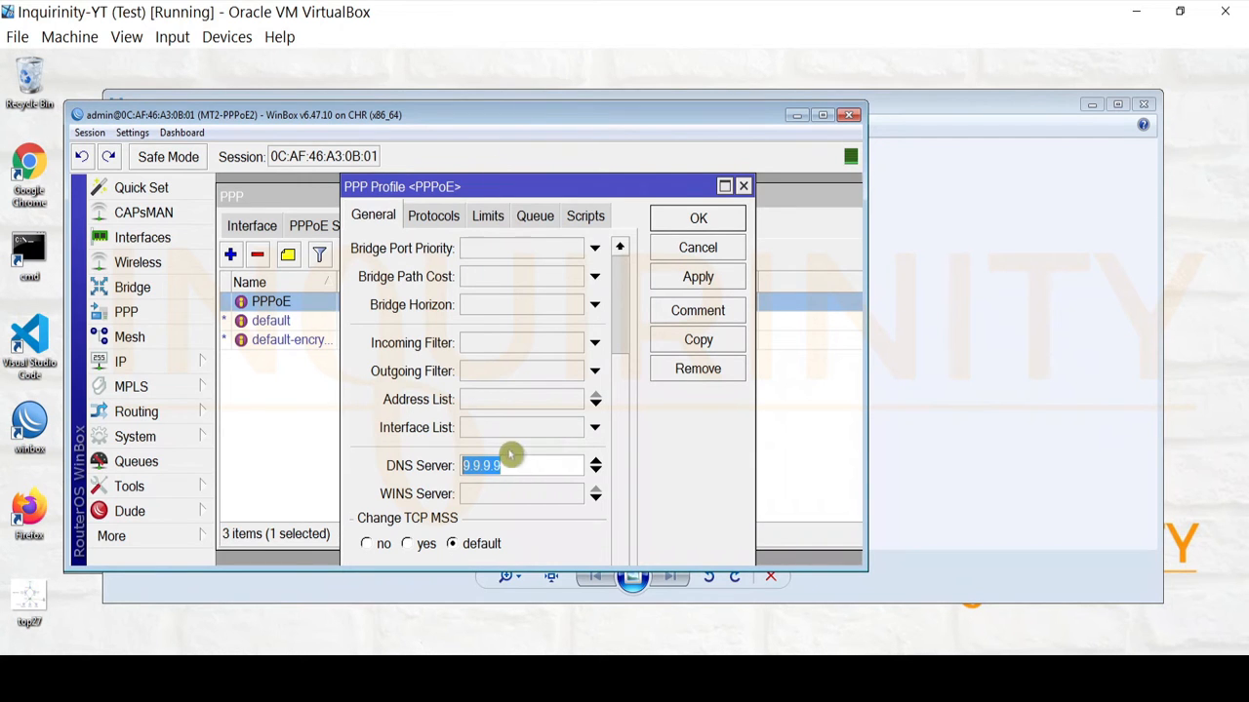
left_click(490, 215)
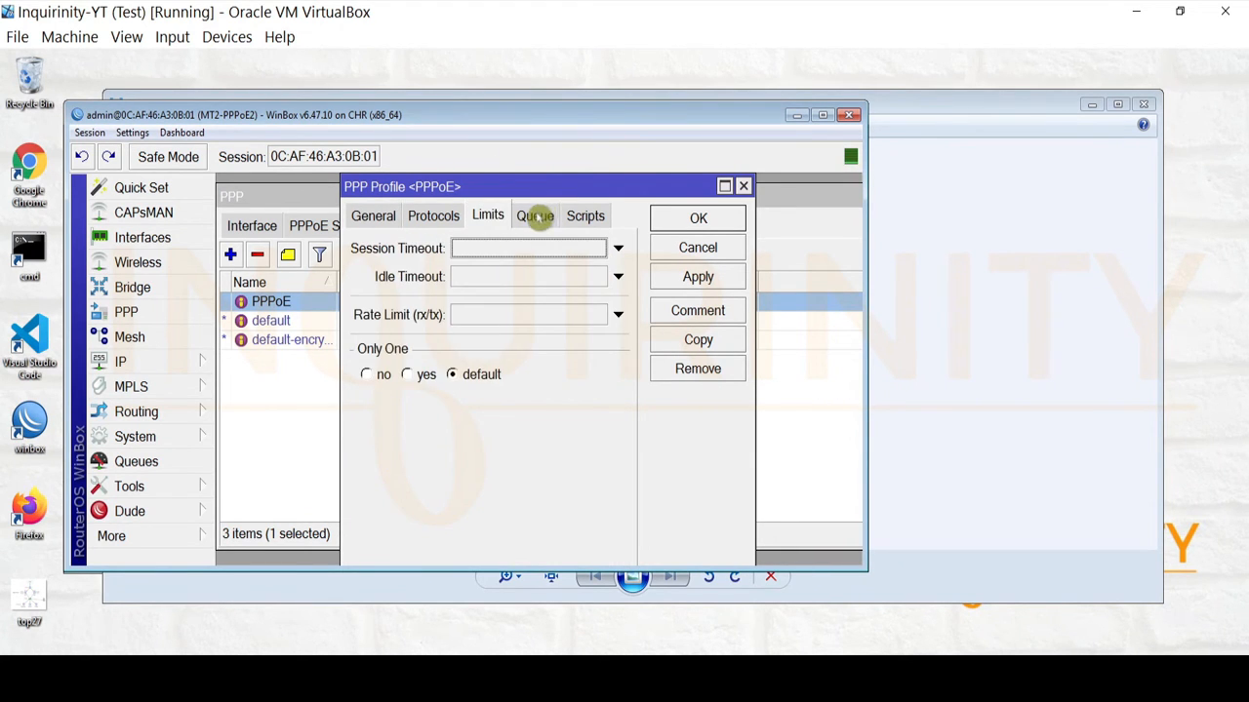
left_click(436, 216)
left_click(586, 215)
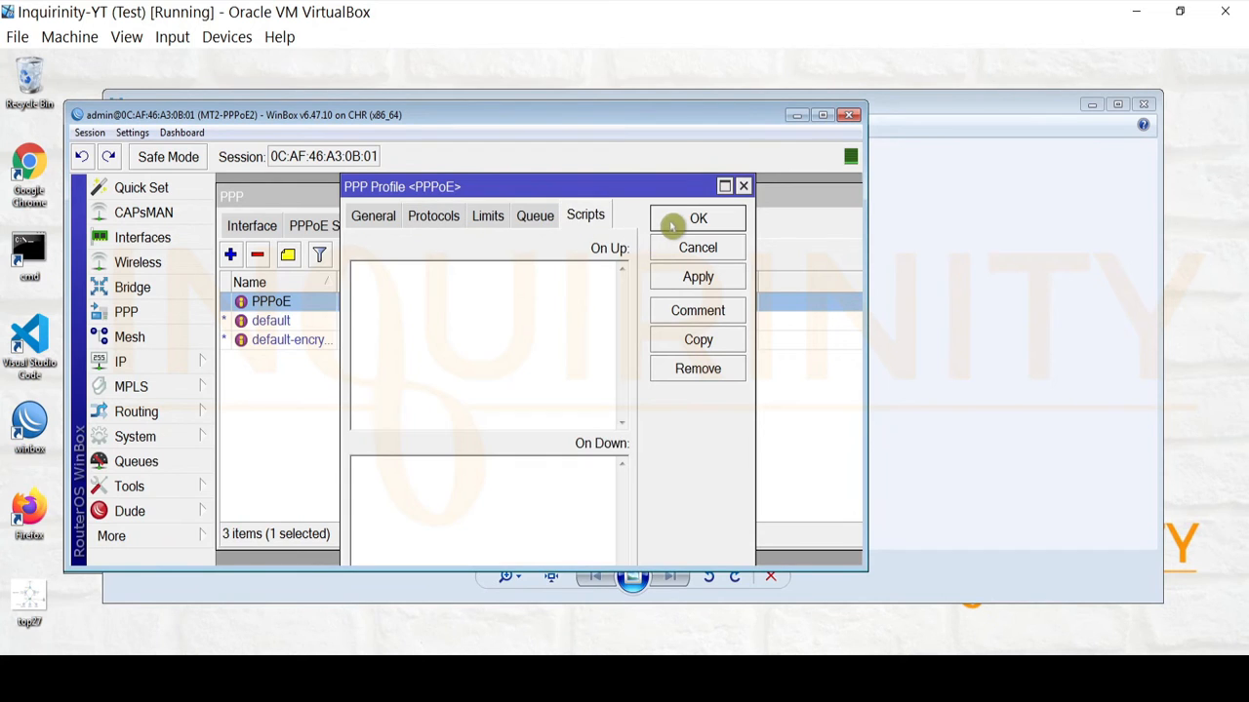
left_click(672, 225)
Review the details of the client1 PPP secret.
left_click(411, 225)
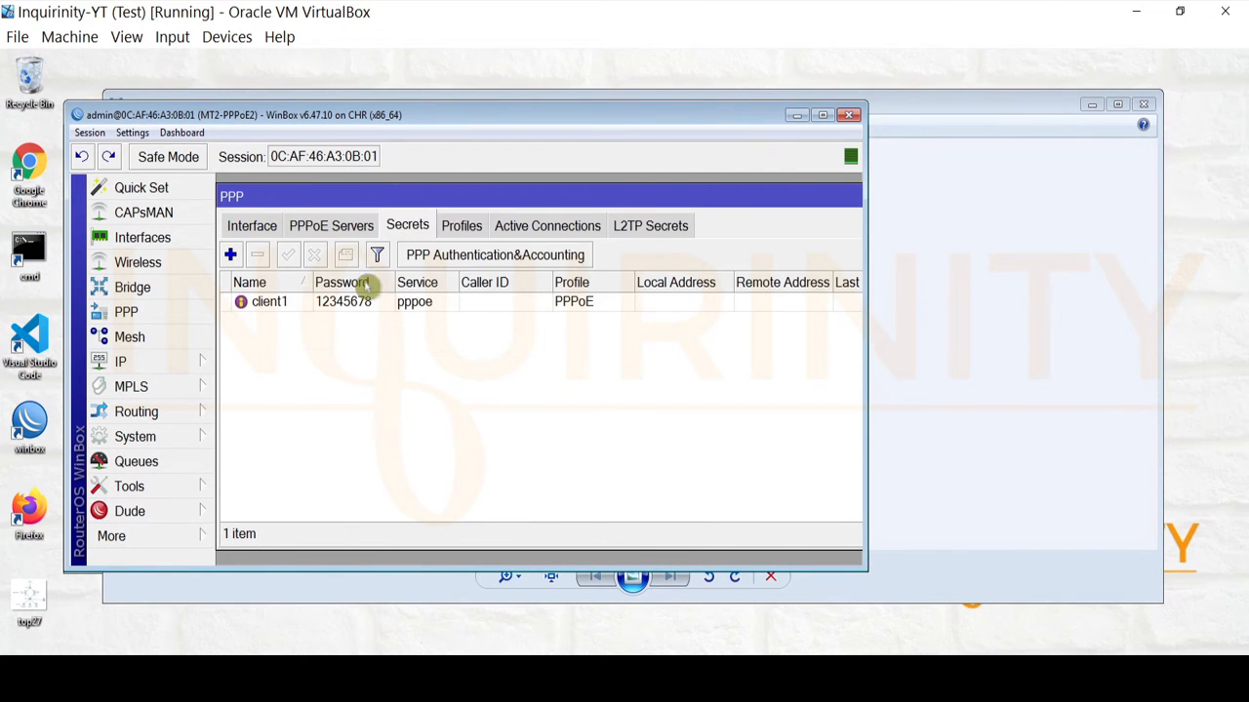
left_click(271, 303)
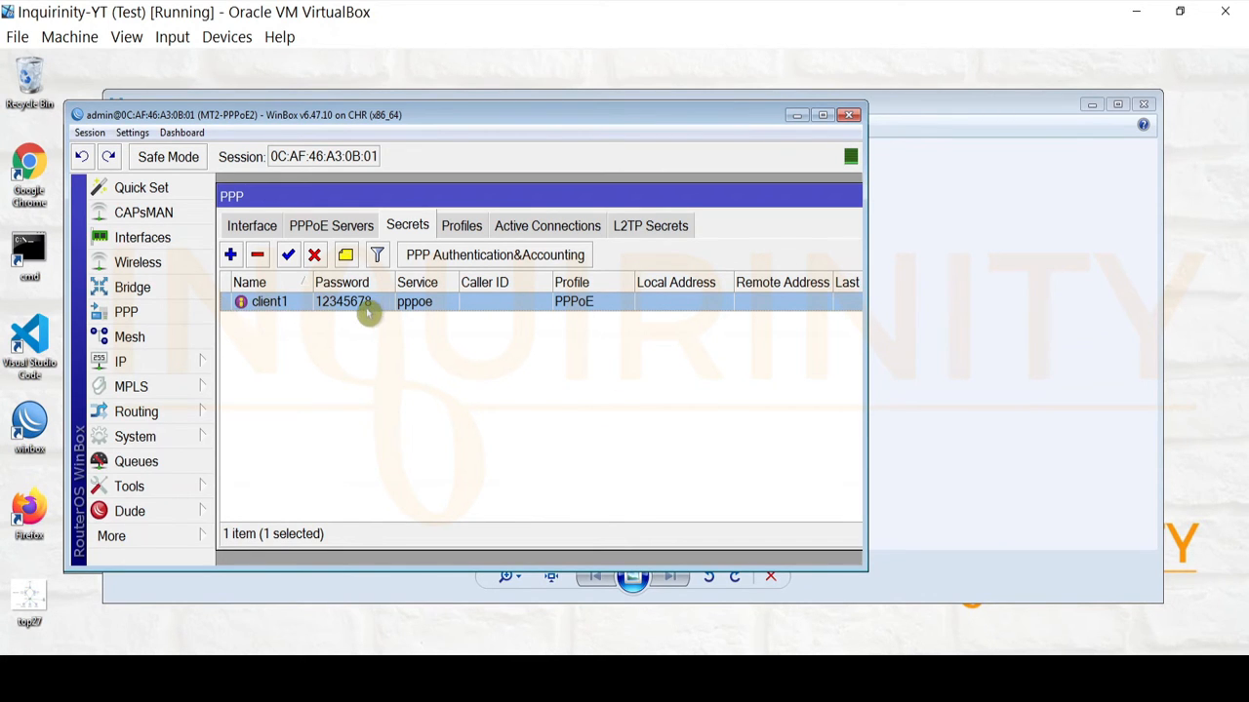
double_click(264, 307)
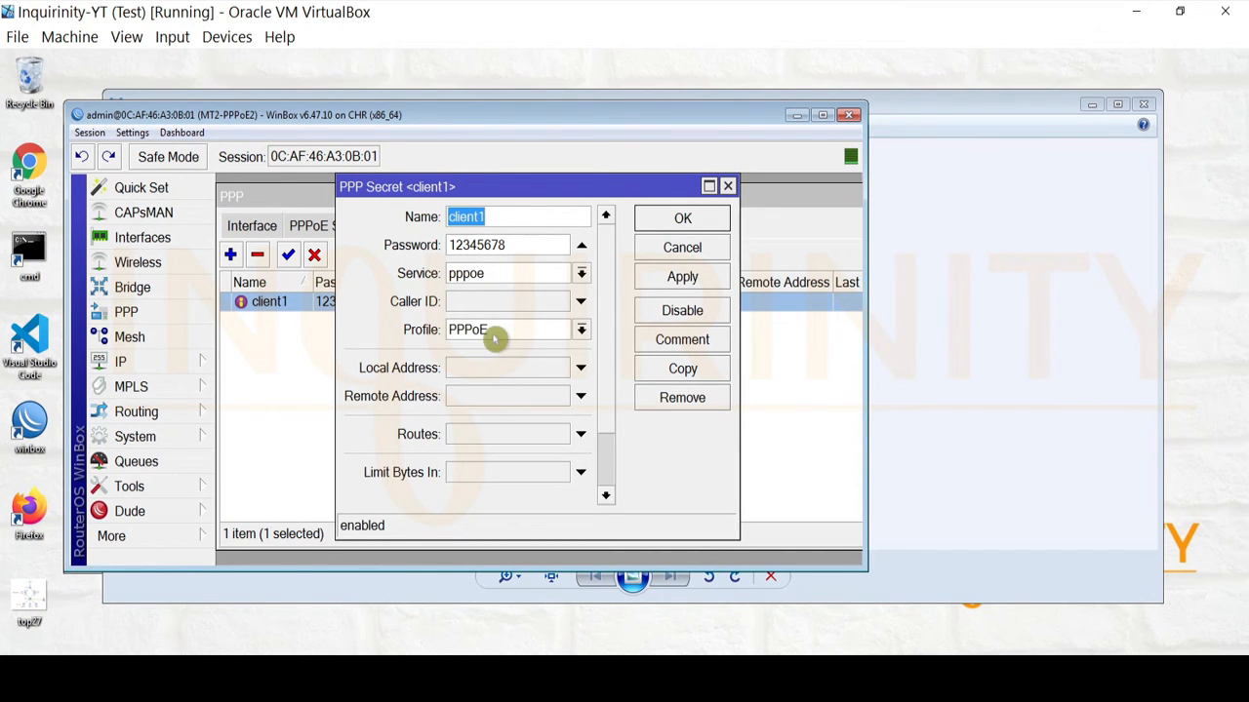
left_click(681, 219)
Enable One Session Per Host on PPPoE server mt2-service1 and apply it.
left_click(309, 233)
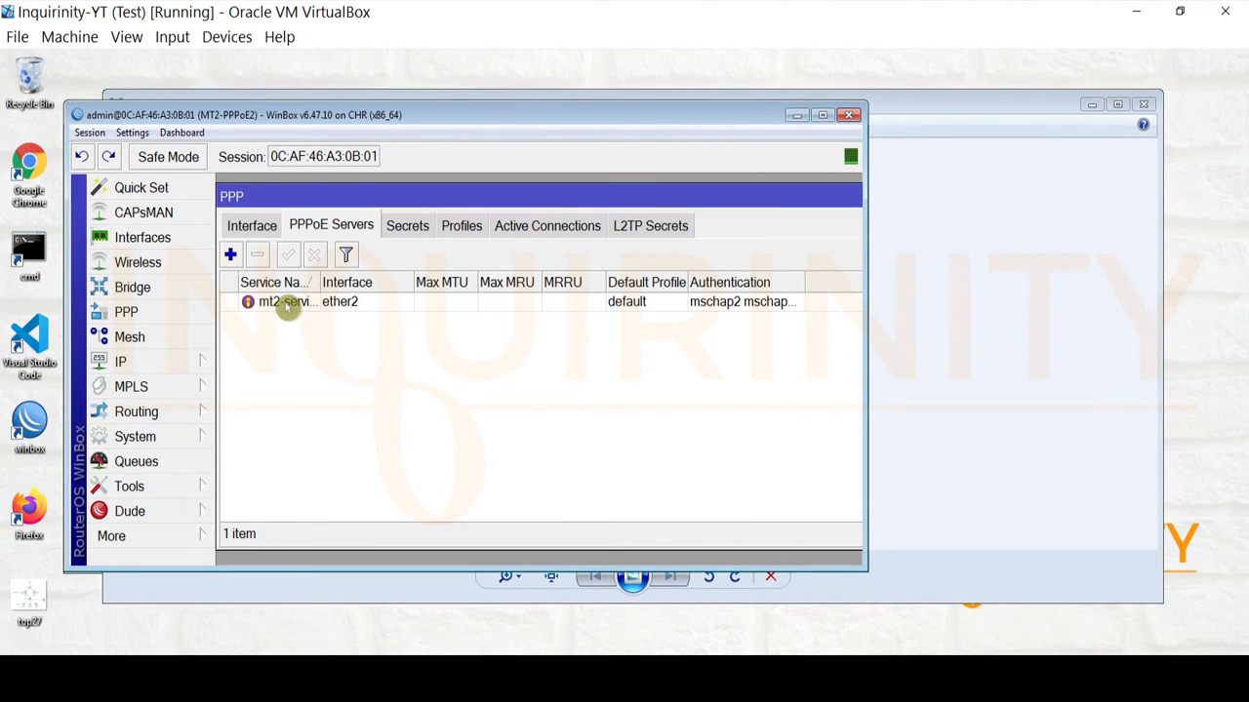
left_click_drag(320, 282, 380, 282)
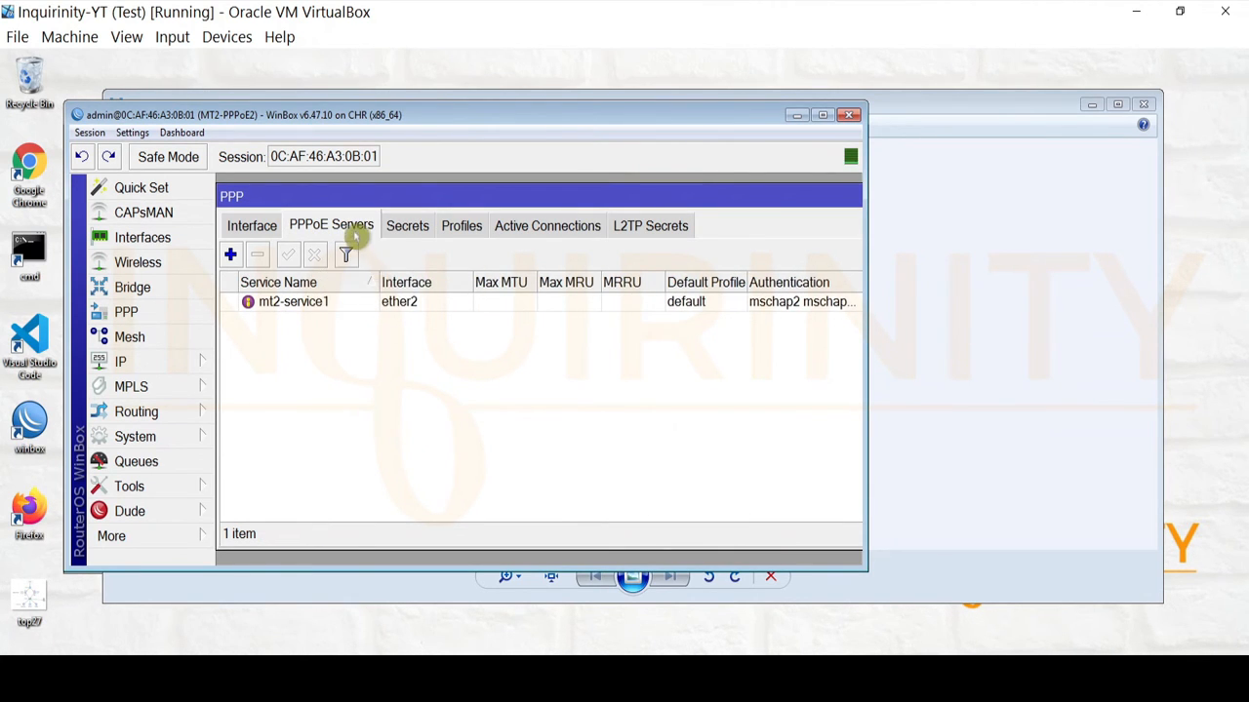
double_click(292, 304)
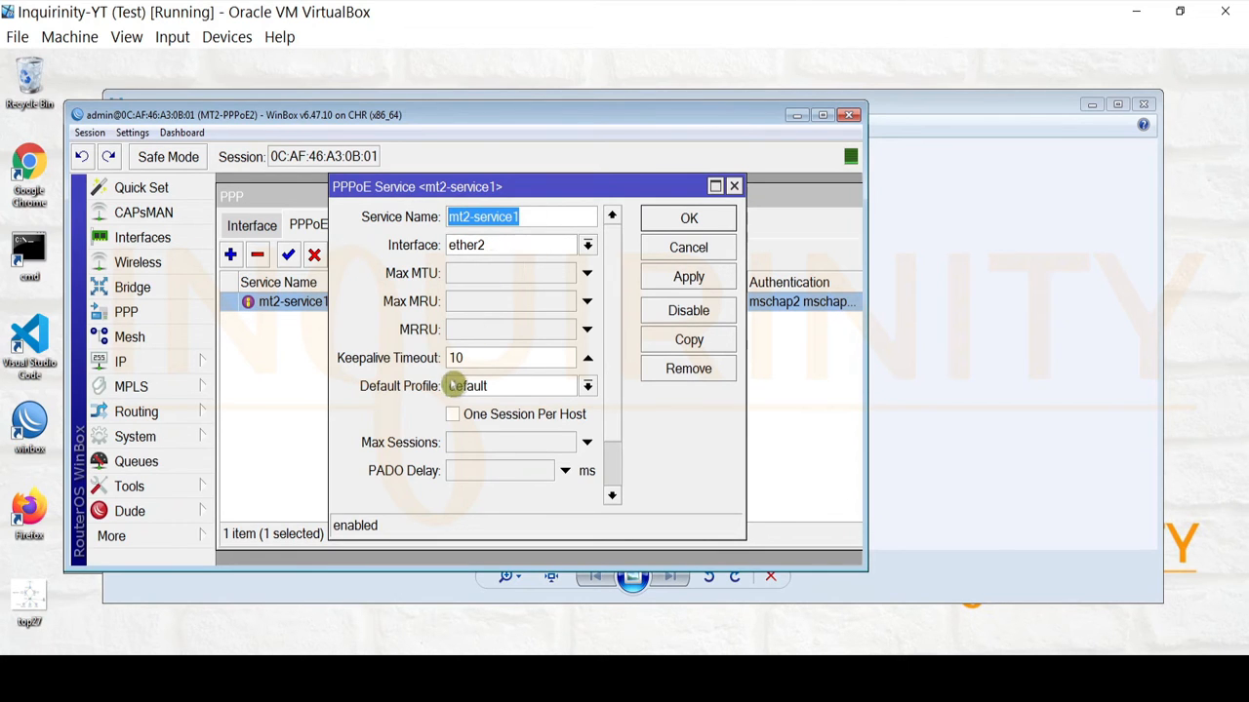
left_click(453, 415)
scroll(625, 479, "down", 2)
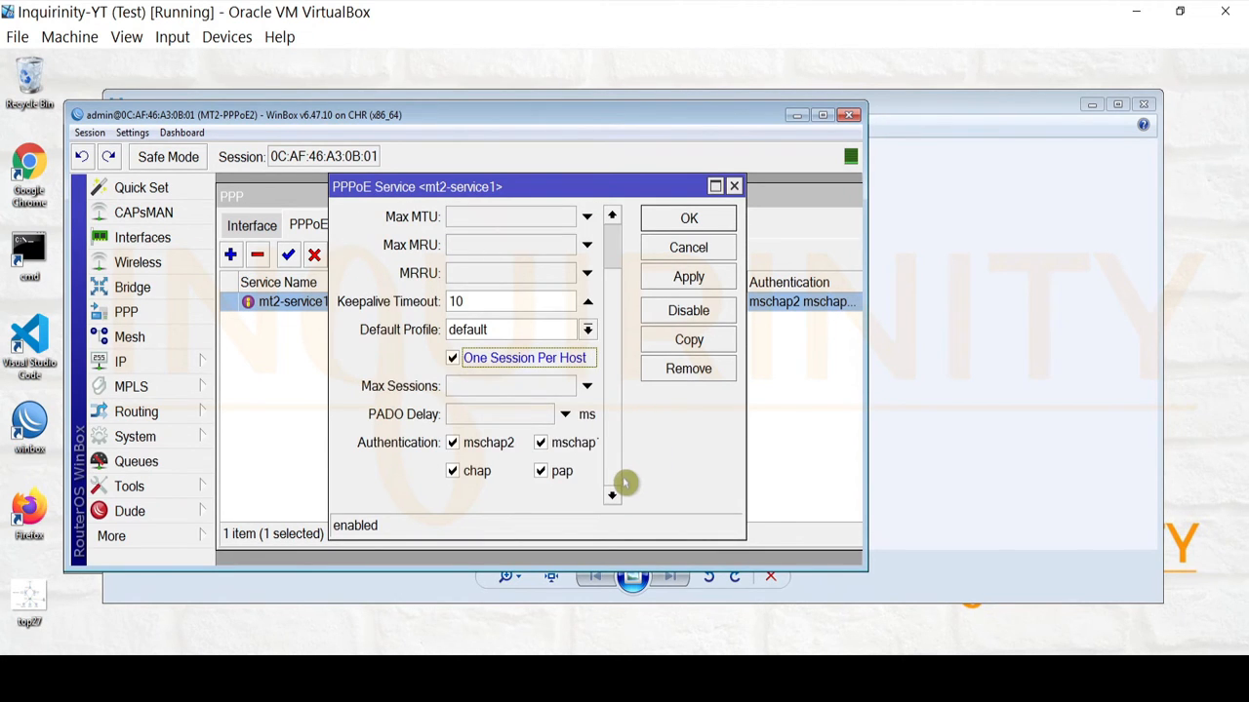
left_click(679, 276)
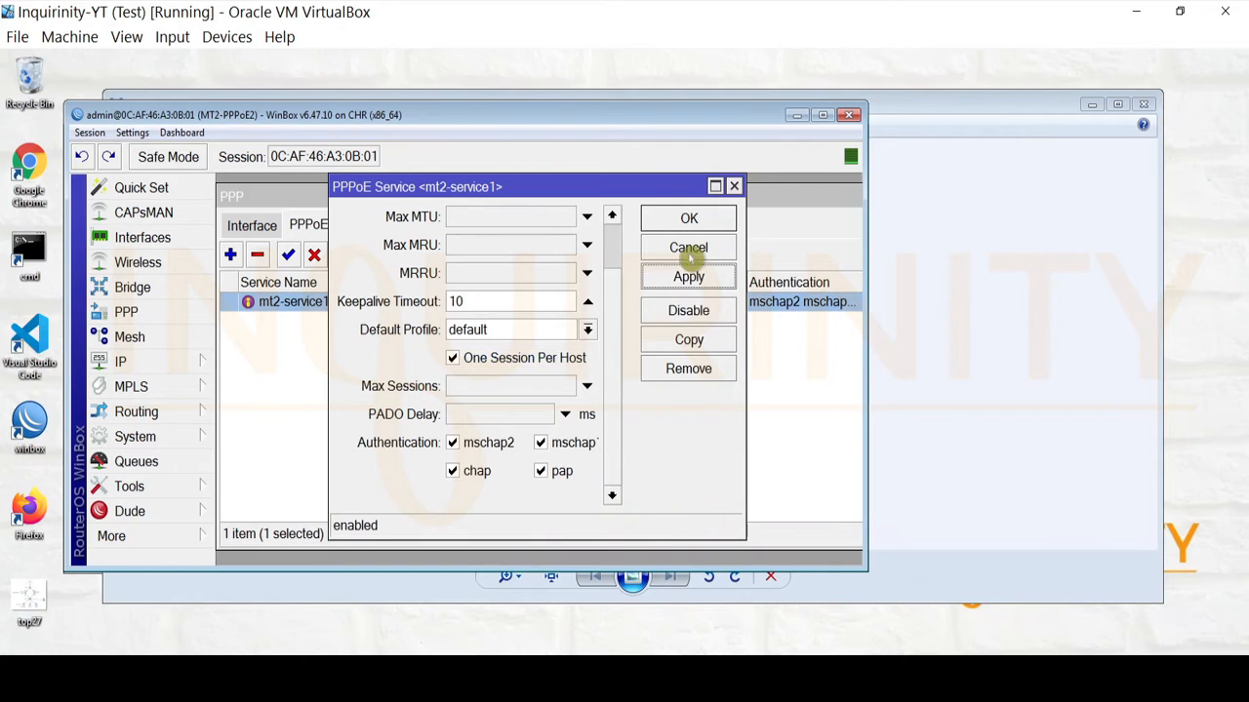
left_click(689, 224)
left_click(246, 224)
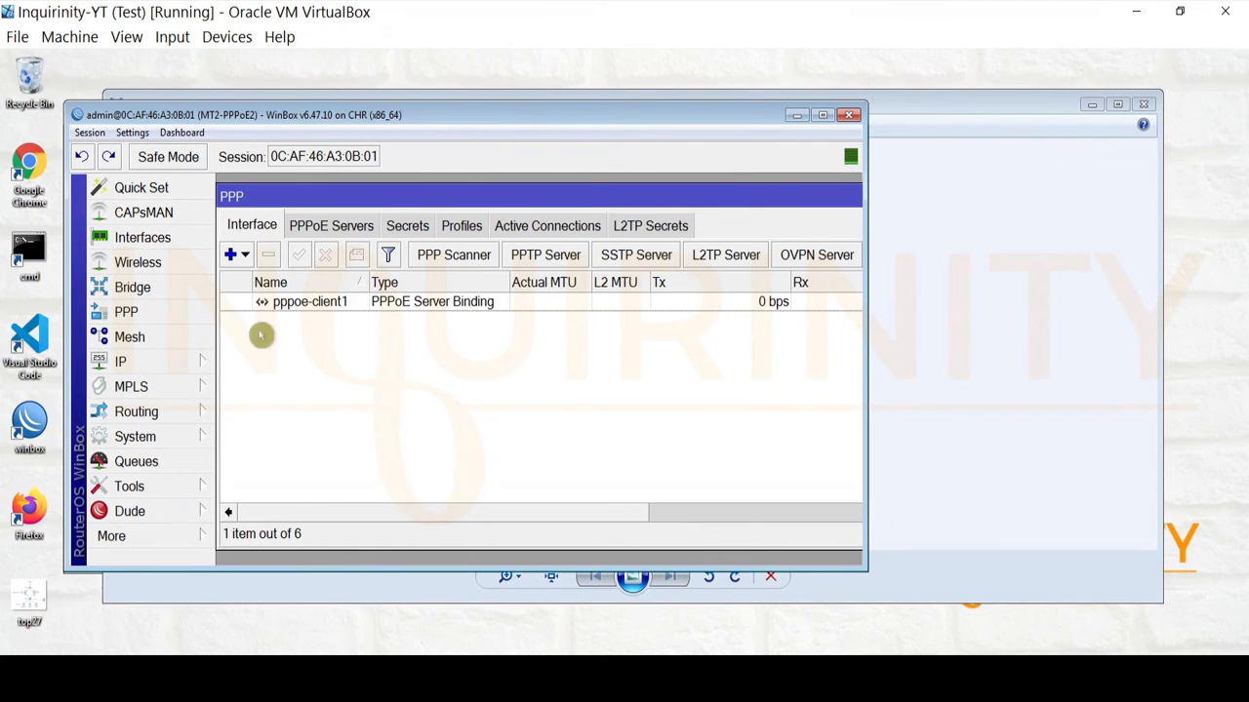
Inspect the pppoe-client1 binding's interface name, user and service mt2-service1.
left_click(322, 302)
double_click(320, 304)
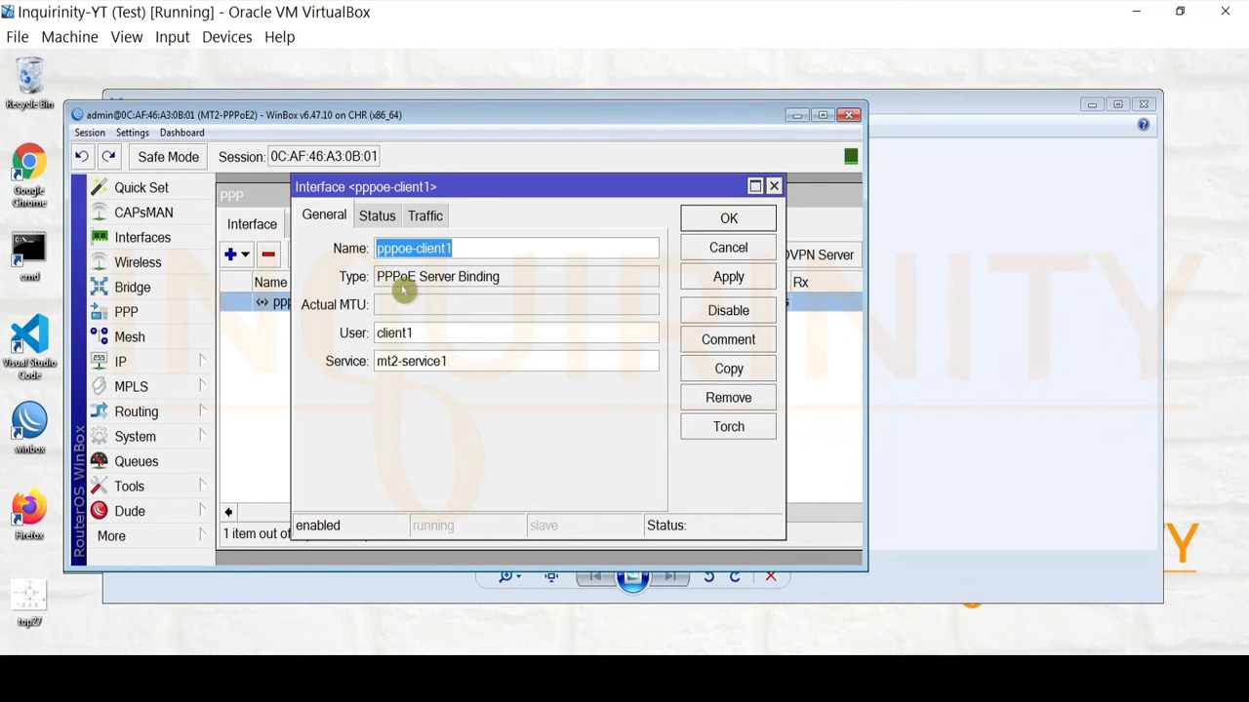
left_click(722, 218)
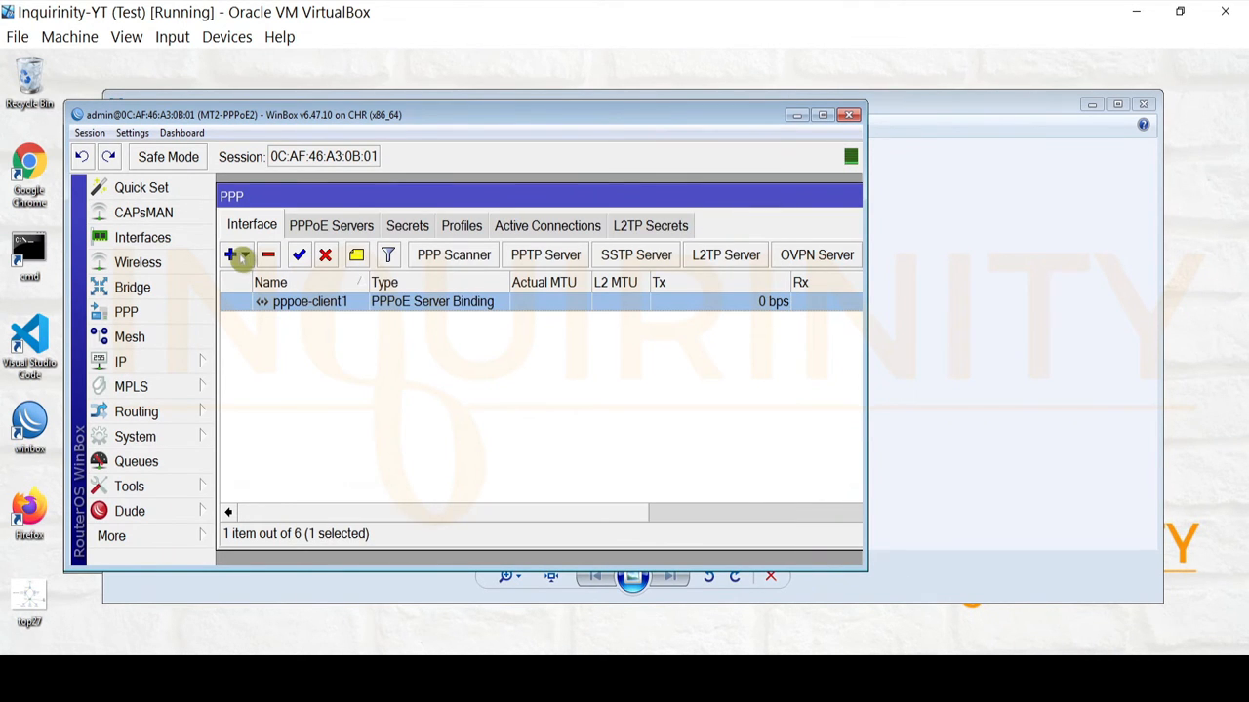
left_click(235, 254)
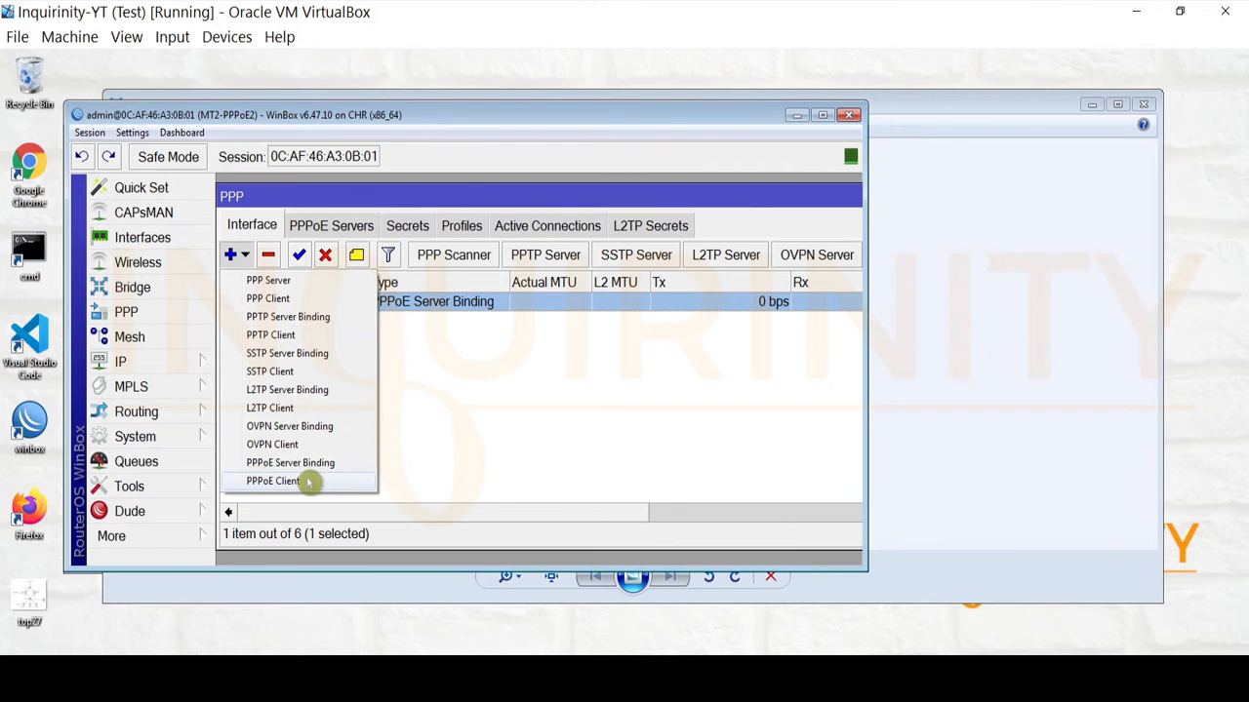
left_click(512, 451)
left_click(427, 304)
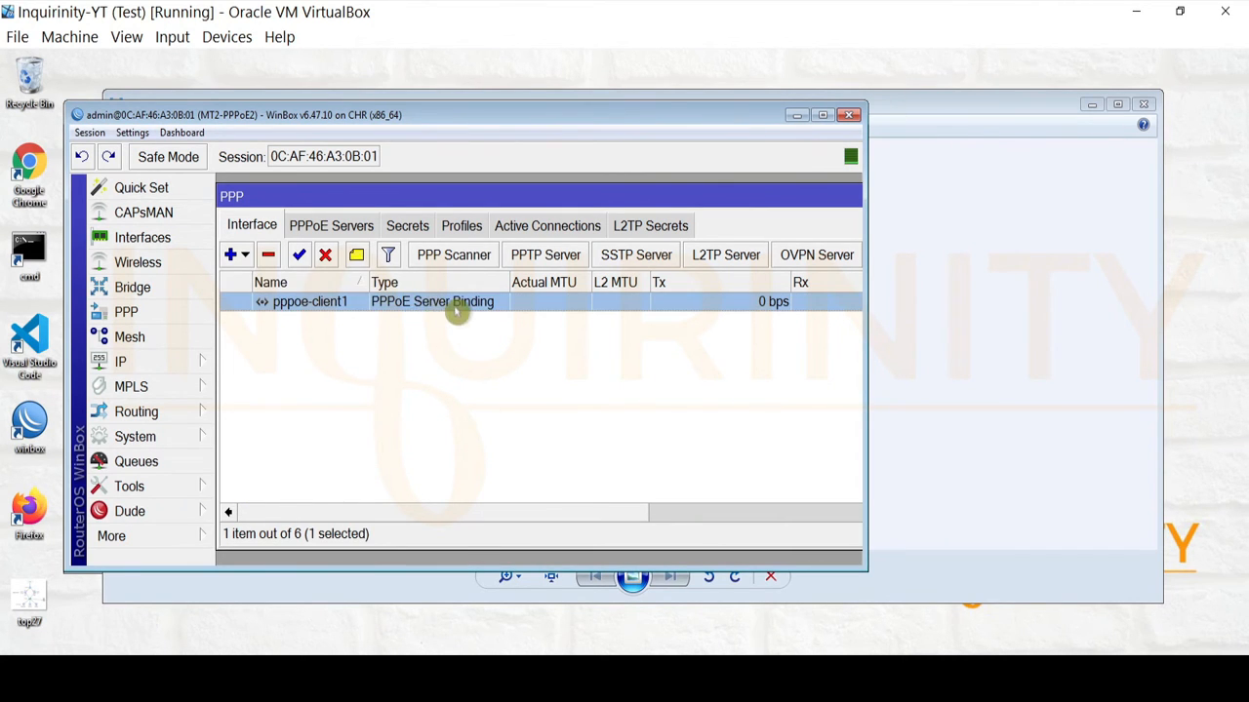
double_click(315, 305)
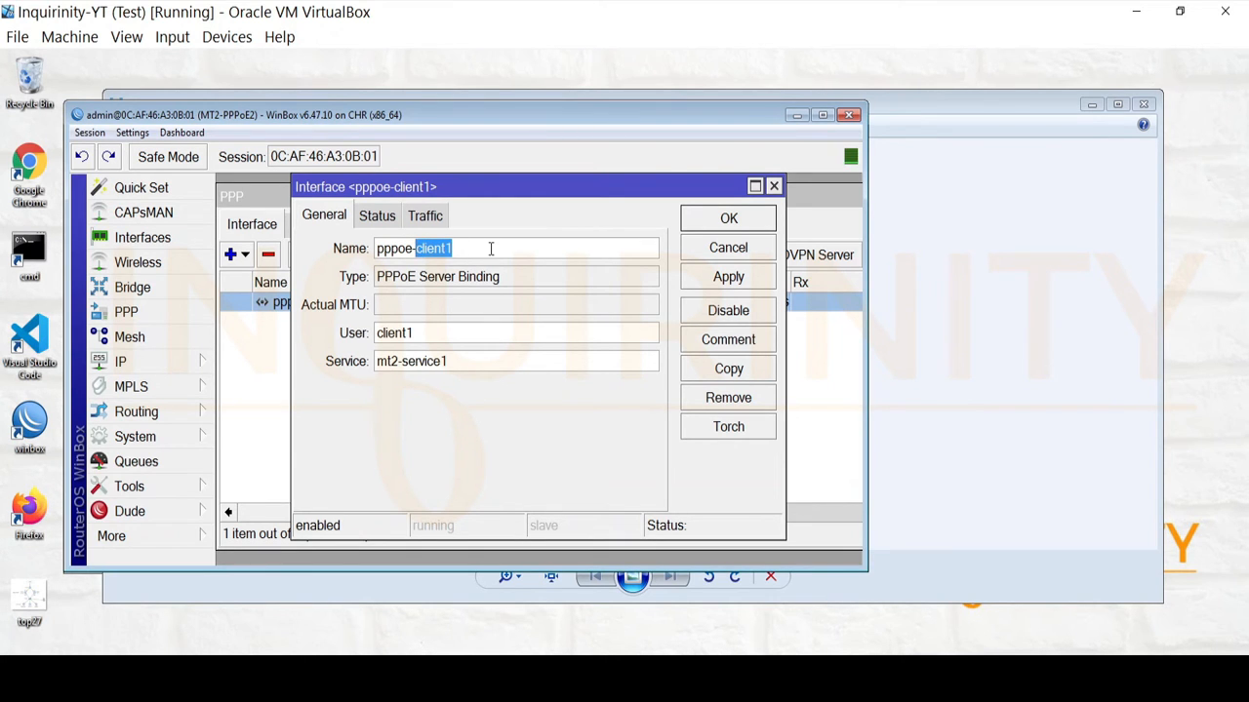
left_click_drag(469, 248, 381, 249)
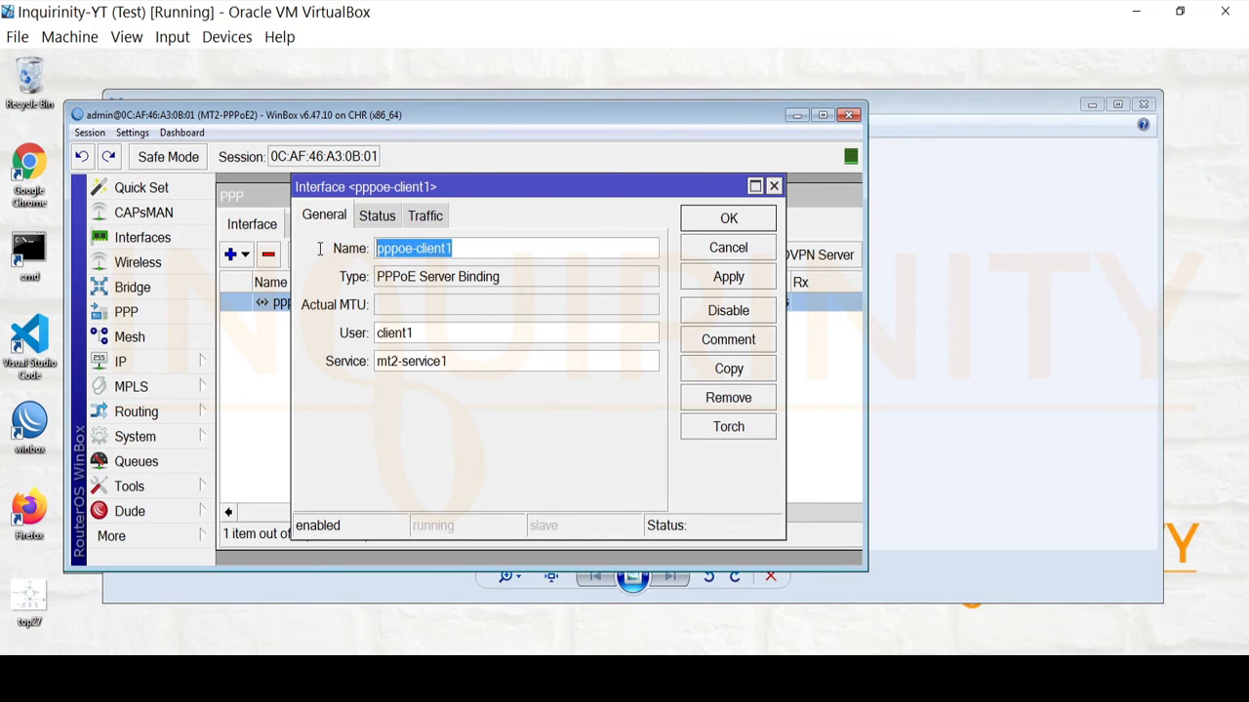
left_click_drag(432, 338, 307, 332)
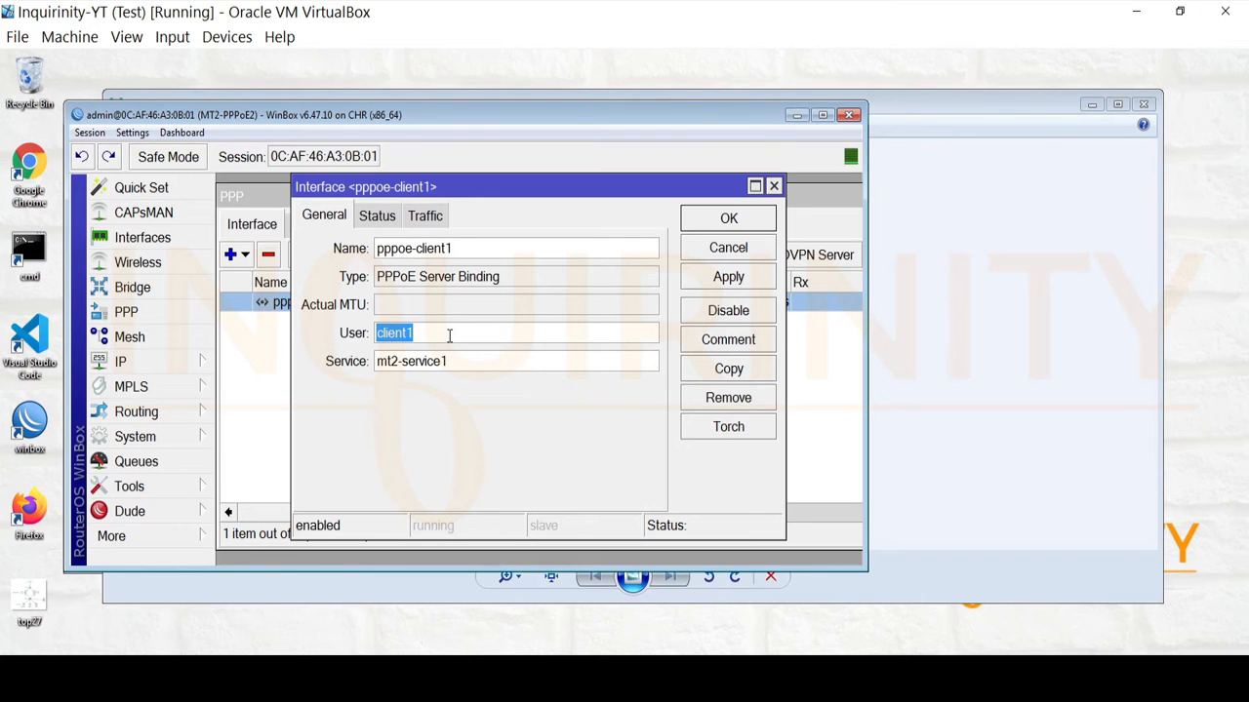
left_click_drag(459, 361, 273, 359)
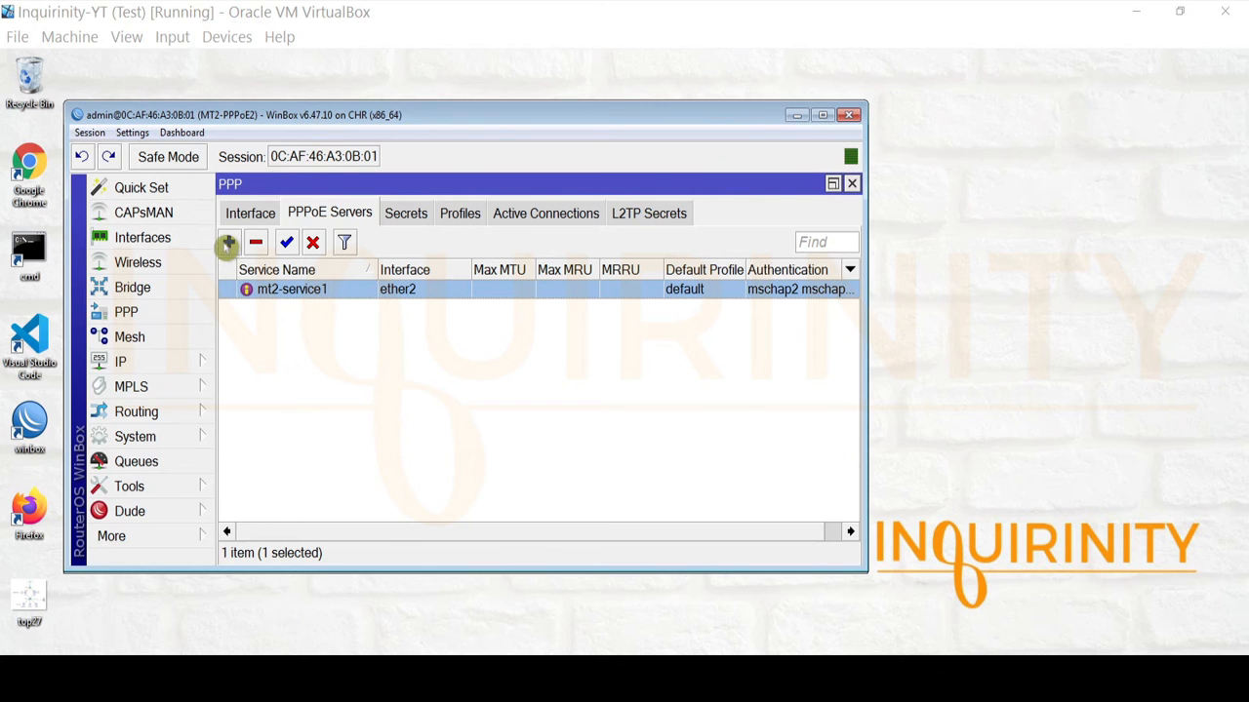
Start a new PPPoE service named mt2-service2, then discard it.
left_click(227, 243)
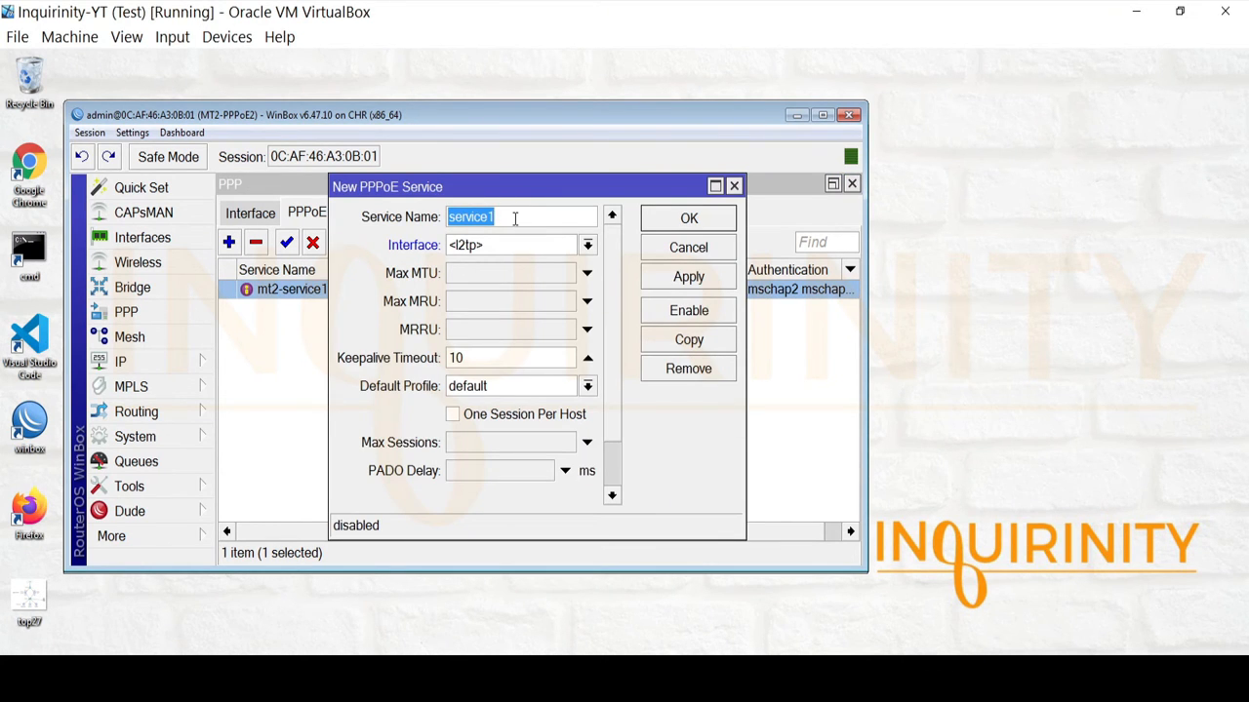
type("mt2-")
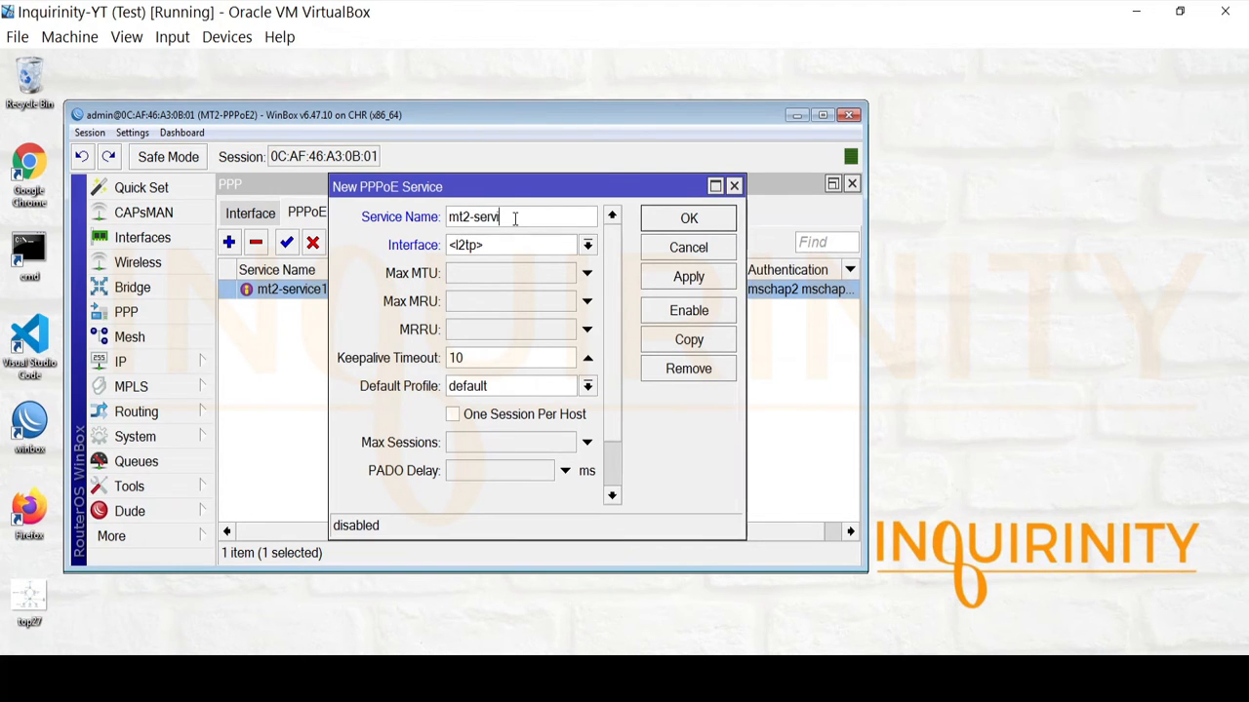
type("service2")
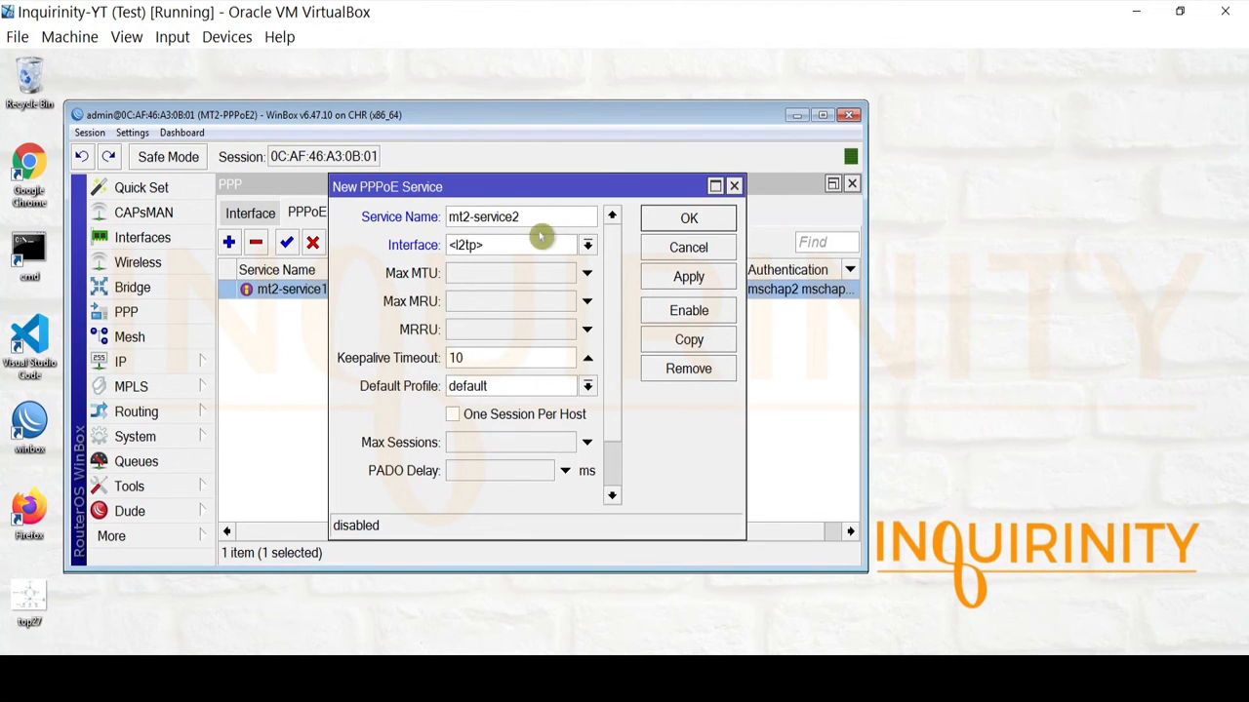
left_click(682, 252)
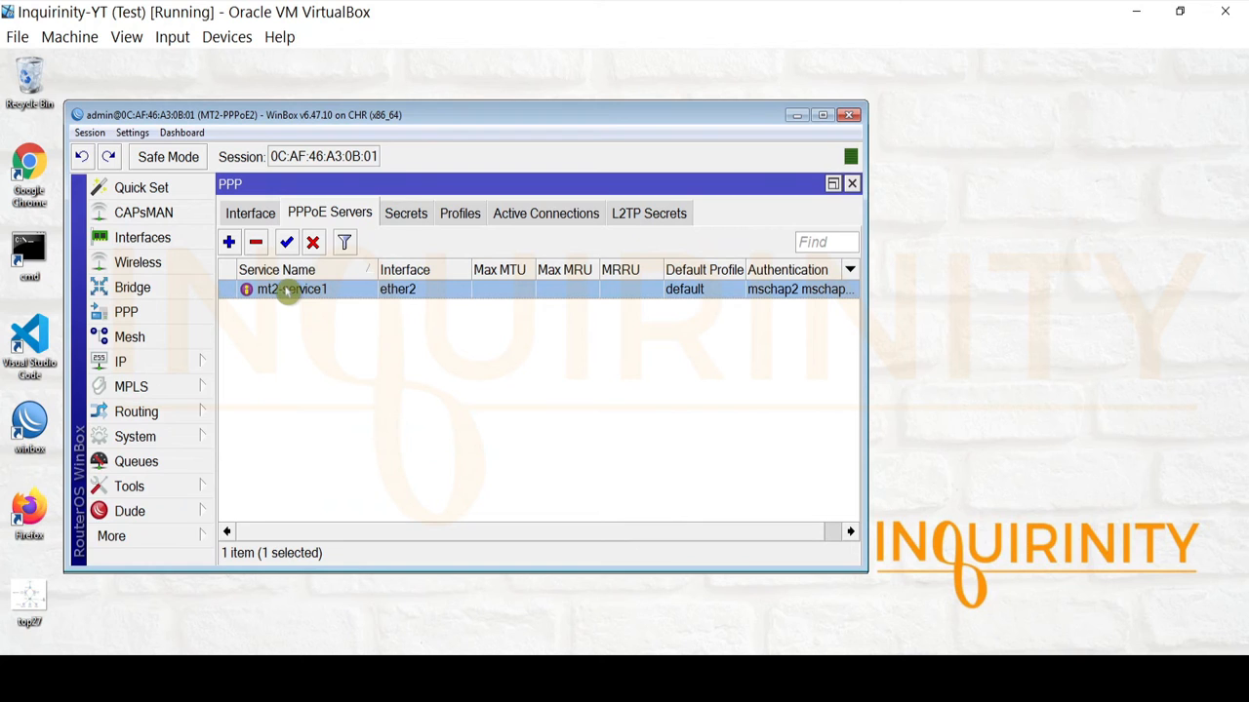
Review mt2-service1's settings without changes and bring up the topology diagram.
double_click(286, 295)
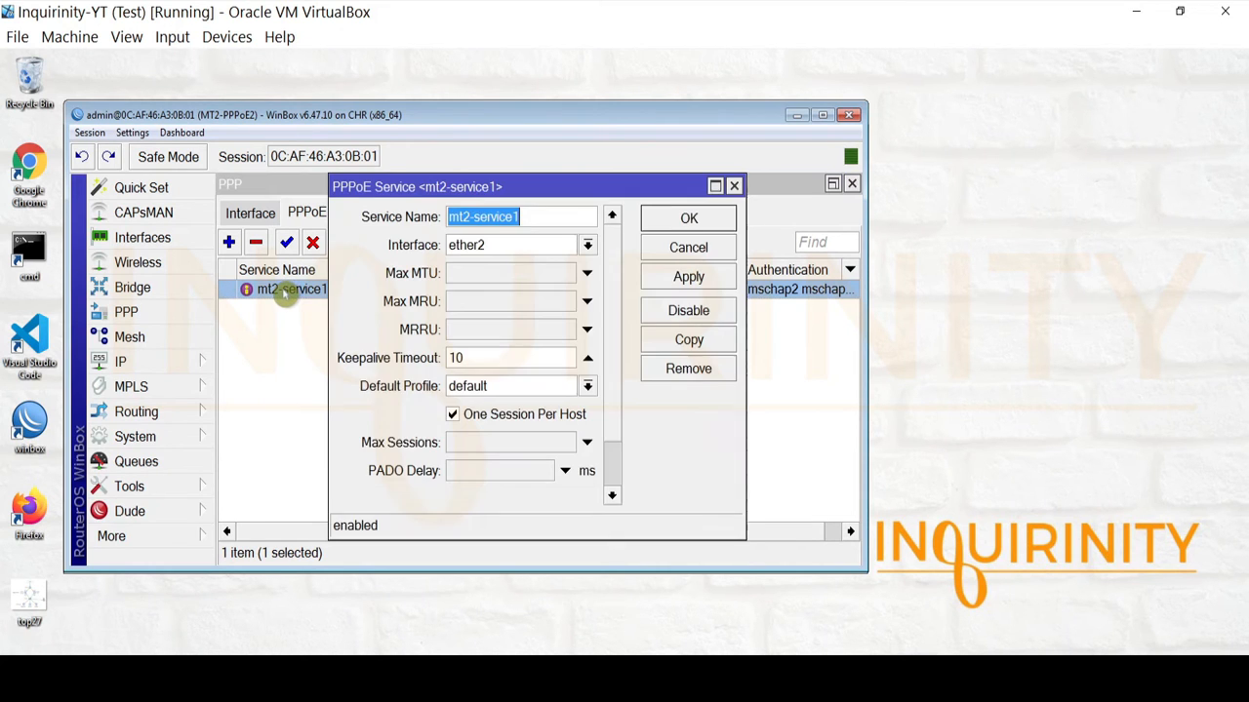
scroll(616, 386, "down", 2)
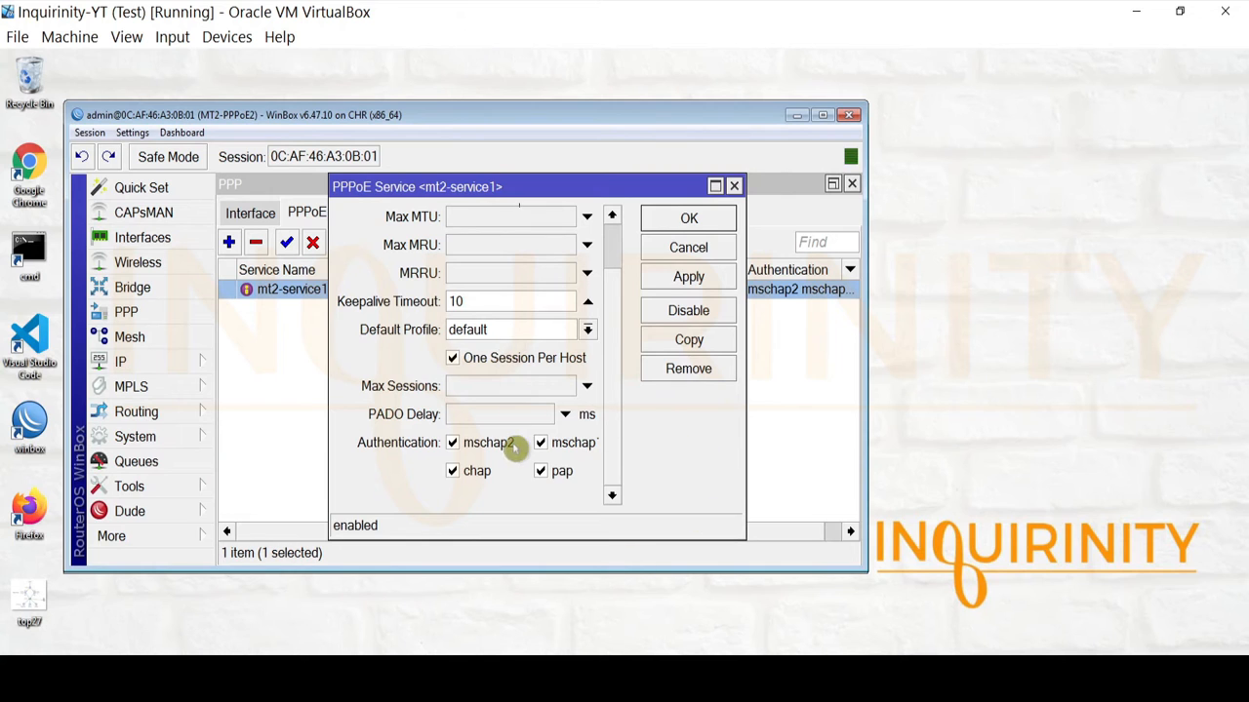
scroll(613, 370, "up", 2)
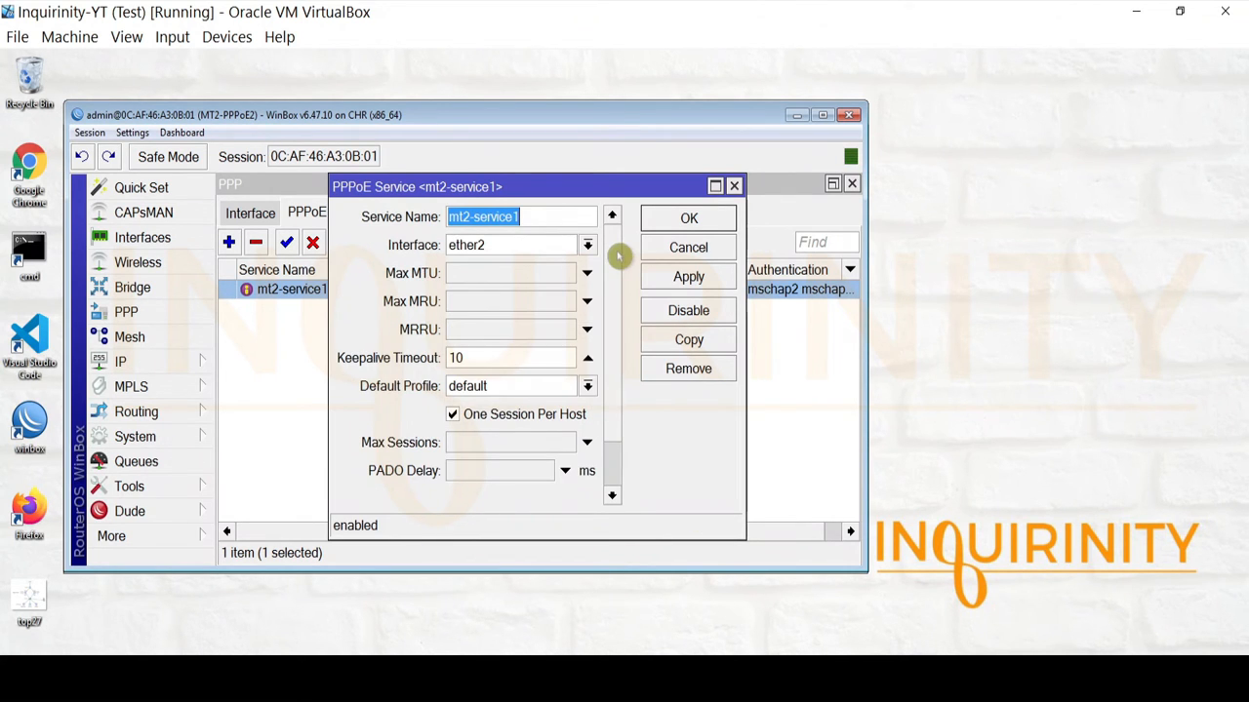
left_click(689, 247)
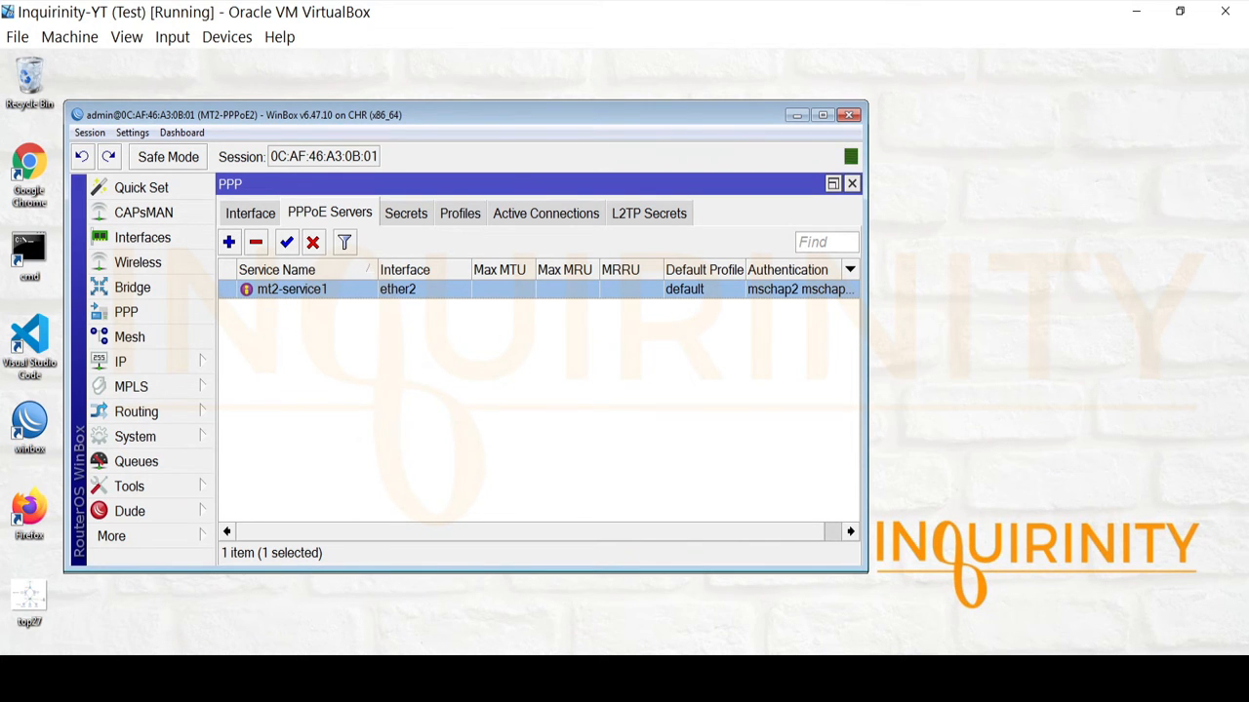
left_click(200, 673)
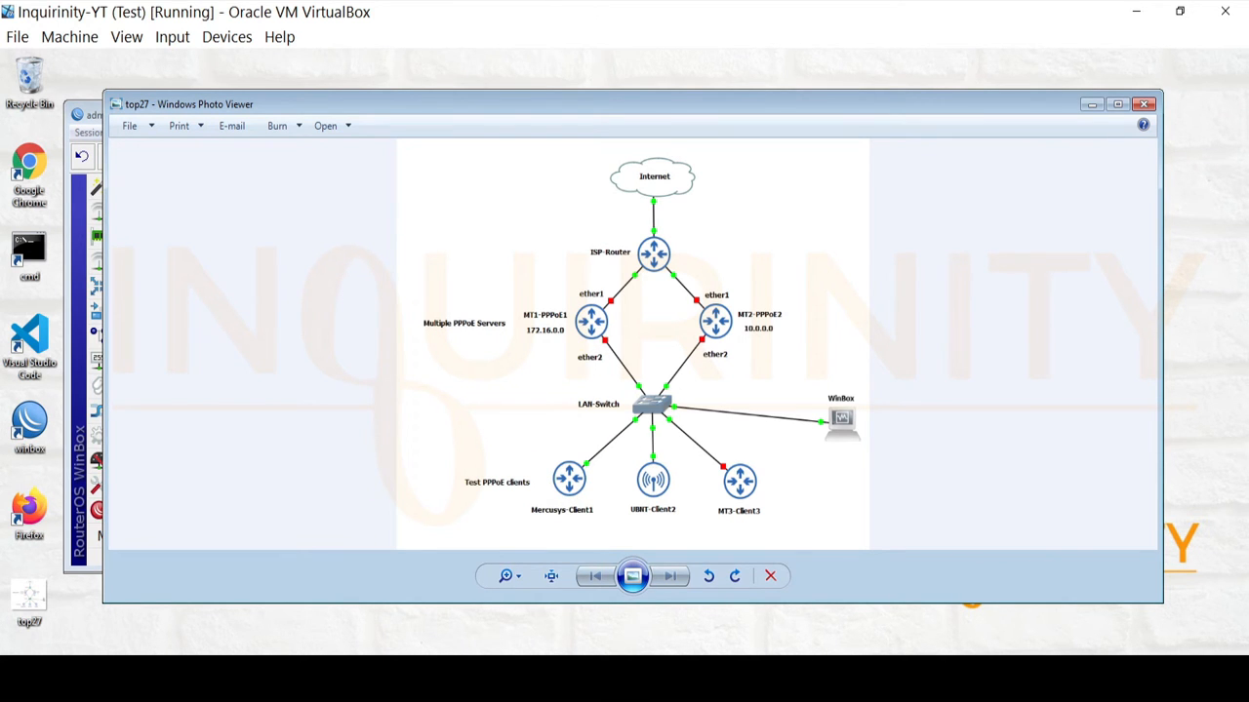
Compare the topology diagram with MT2-PPPoE2, then bring the MT1-PPPoE1 WinBox window forward.
left_click(214, 674)
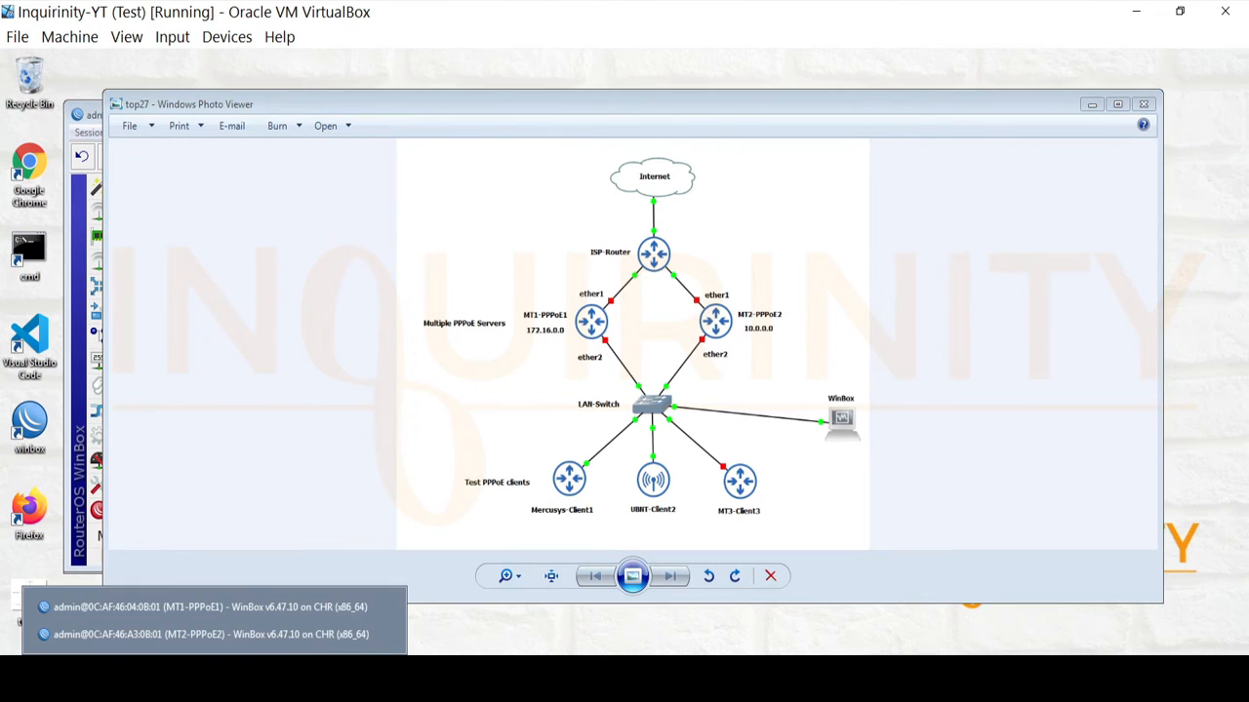
left_click(209, 634)
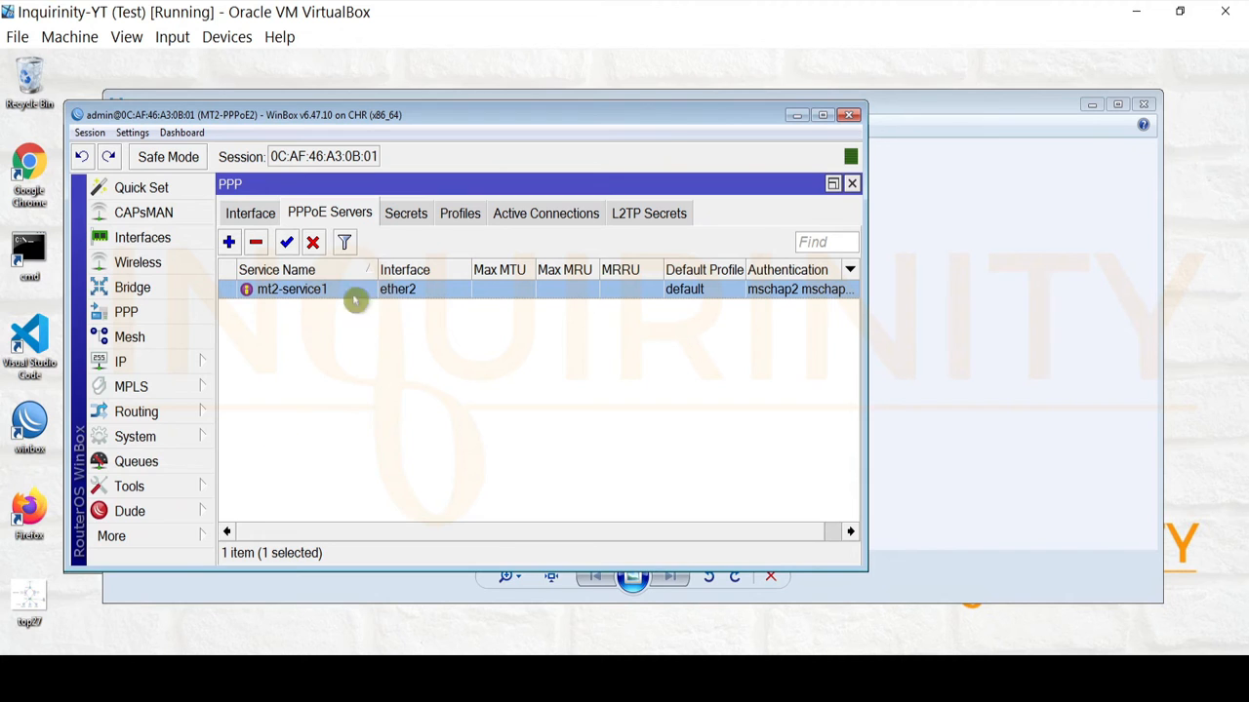
left_click(261, 673)
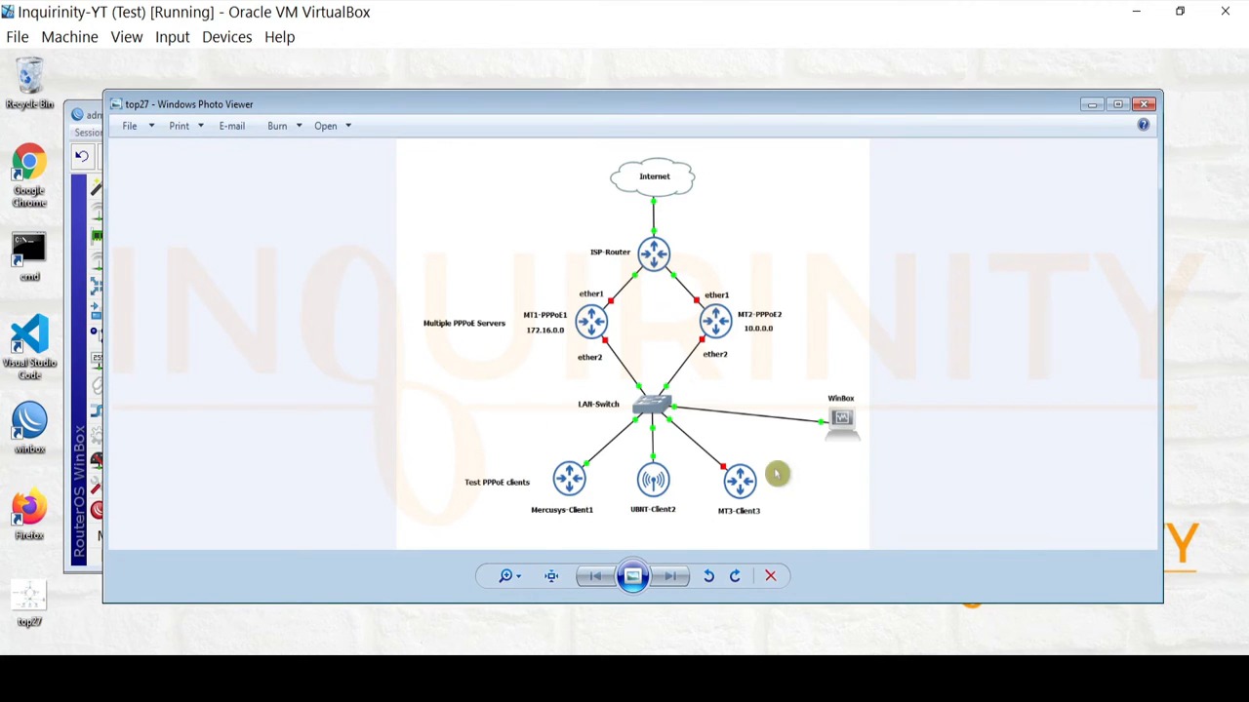
left_click(215, 673)
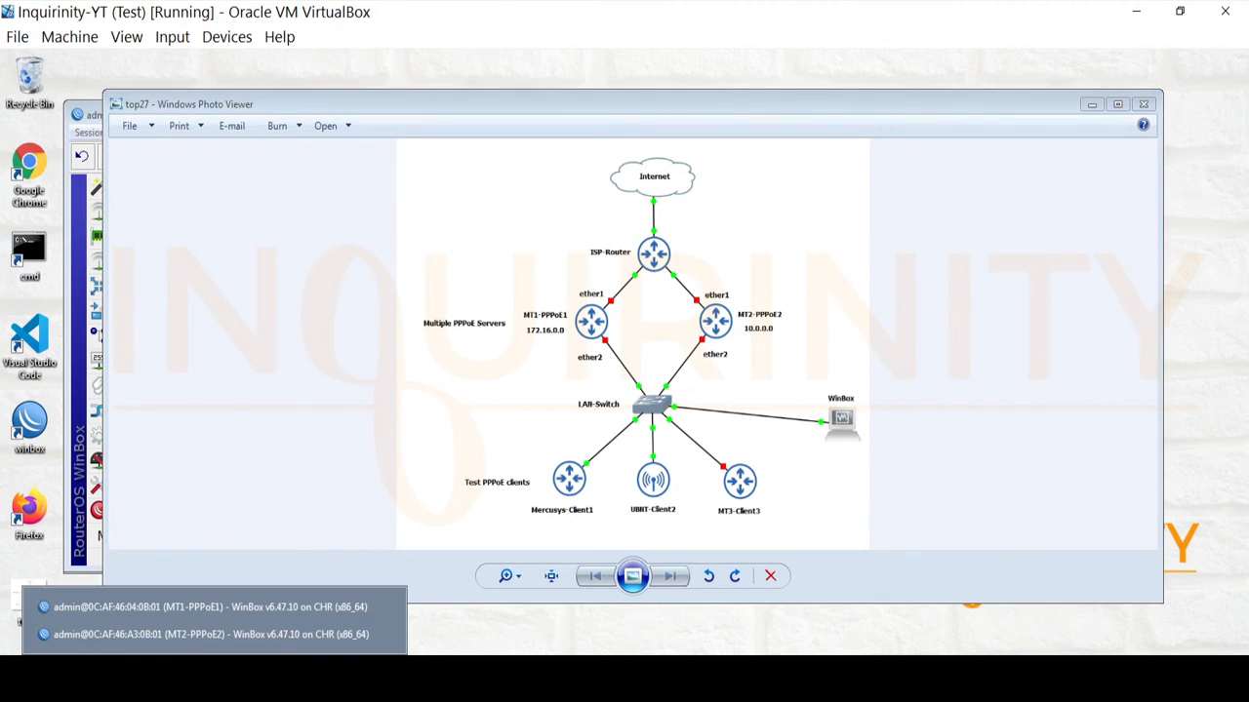
left_click(234, 607)
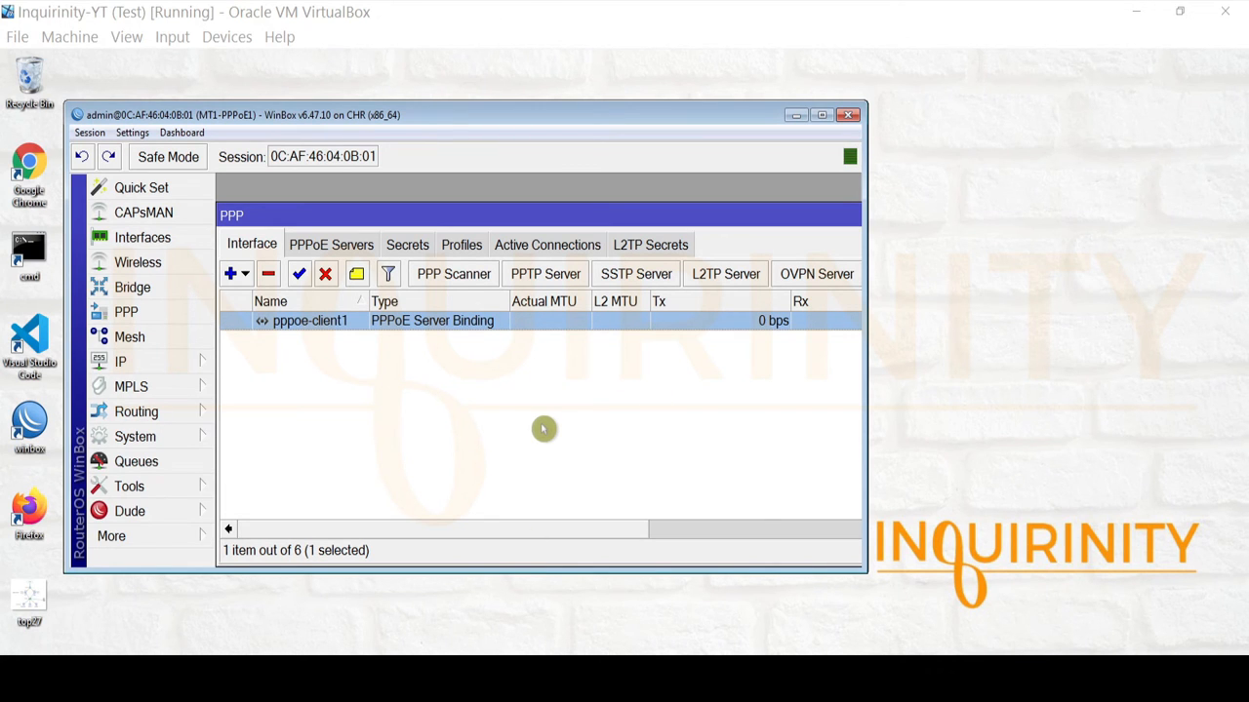
Bring the topology diagram in Photo Viewer back to the front.
left_click(293, 675)
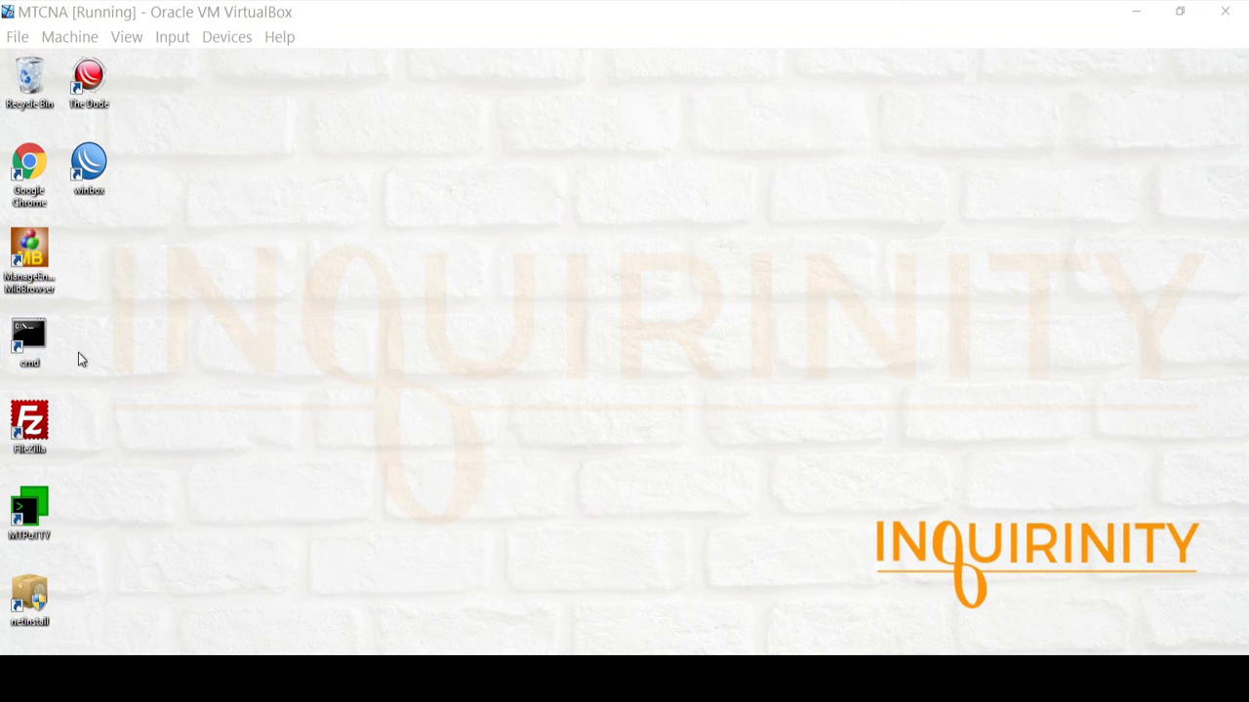
Run ipconfig in a Command Prompt to check the PC's 192.168.1.88 address and gateway.
double_click(45, 336)
type("ipconfig")
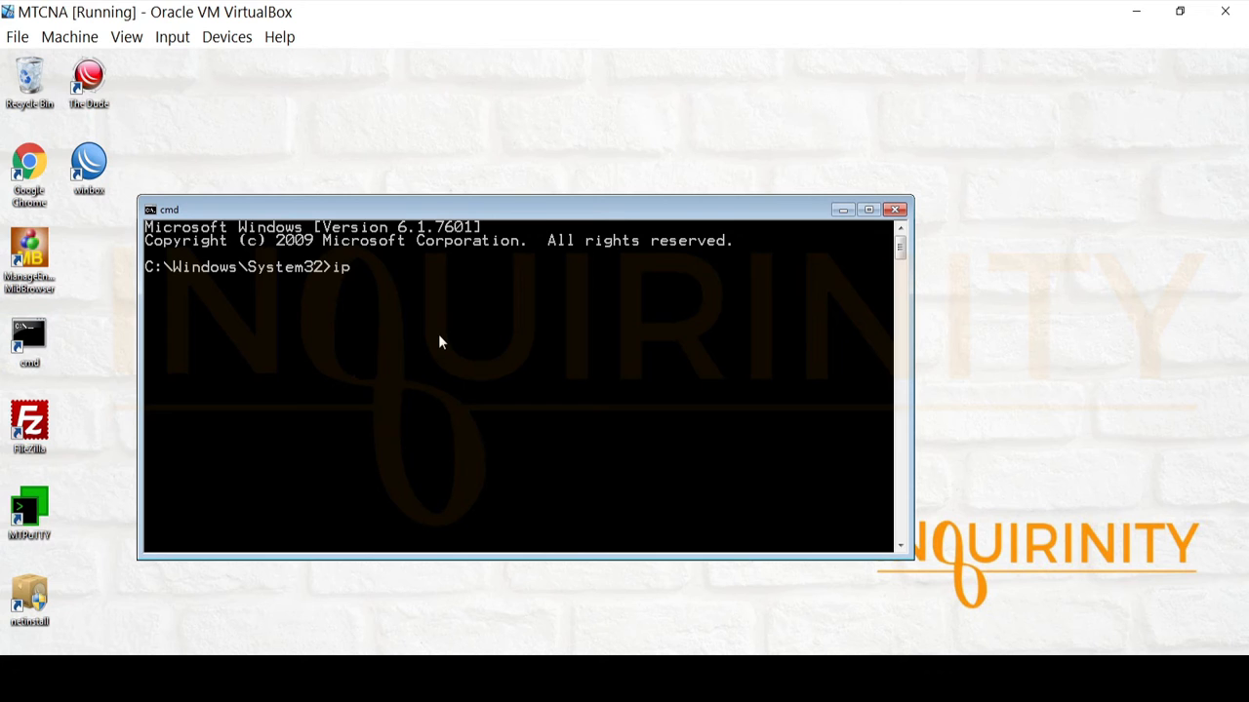
key("Return")
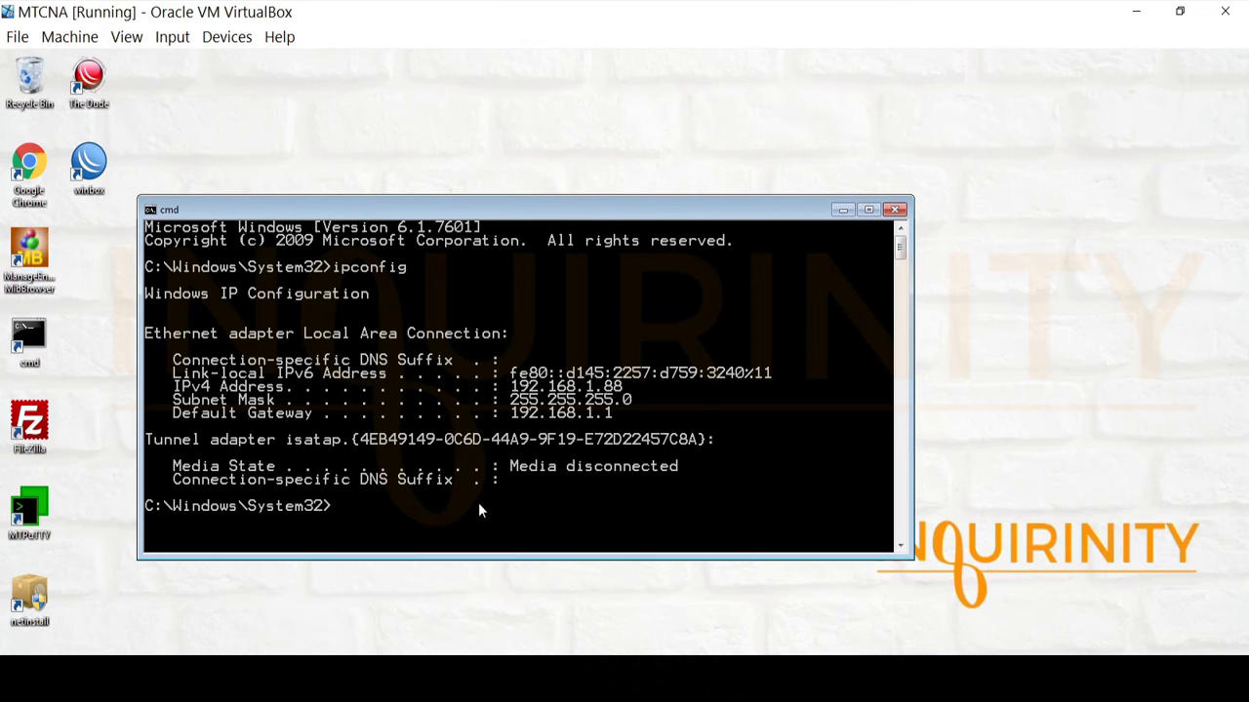
Ping the gateway 192.168.1.1 and minimize the Command Prompt.
type("ping 192.168.1.1")
key("Return")
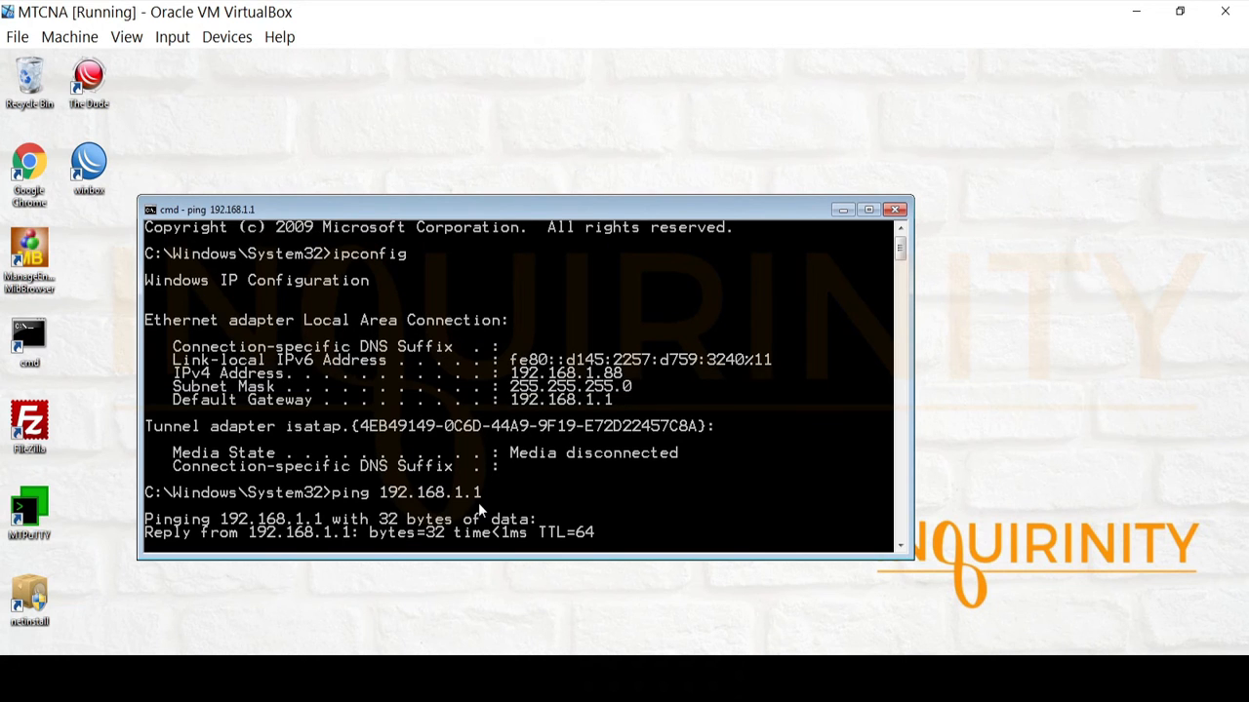
left_click(843, 211)
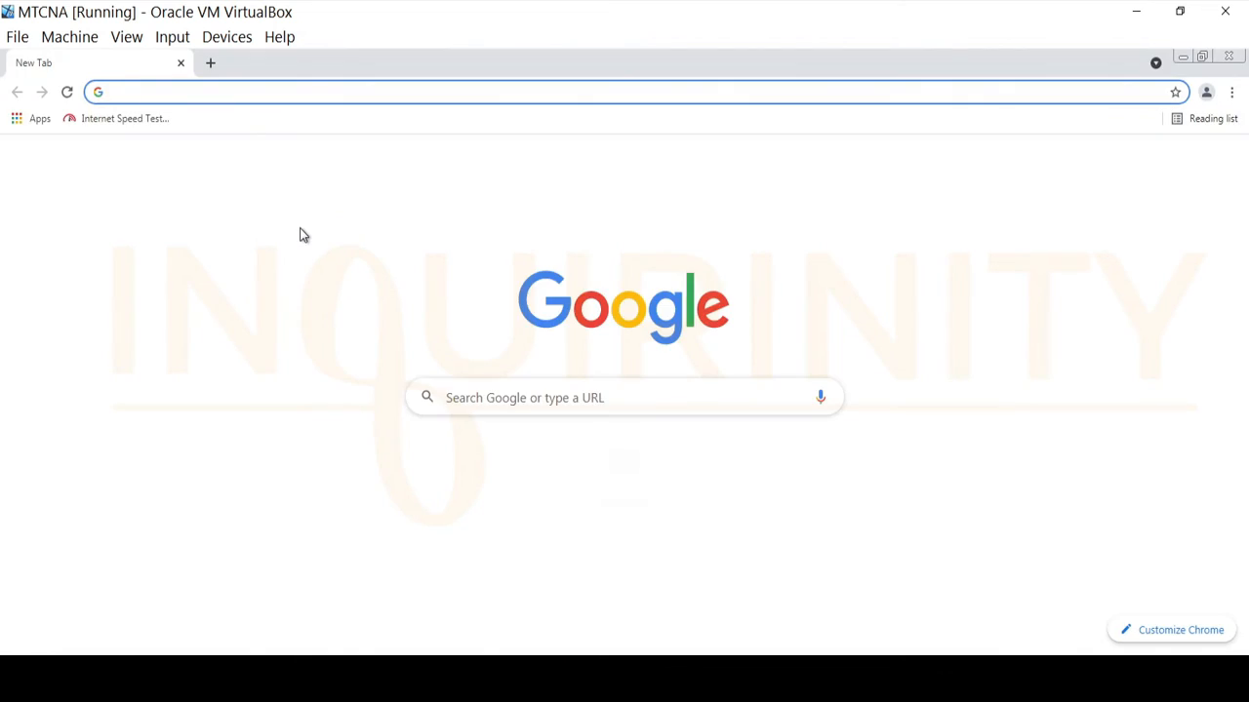
Load the Mercusys router at 192.168.1.1 and create its new login password.
type("192.")
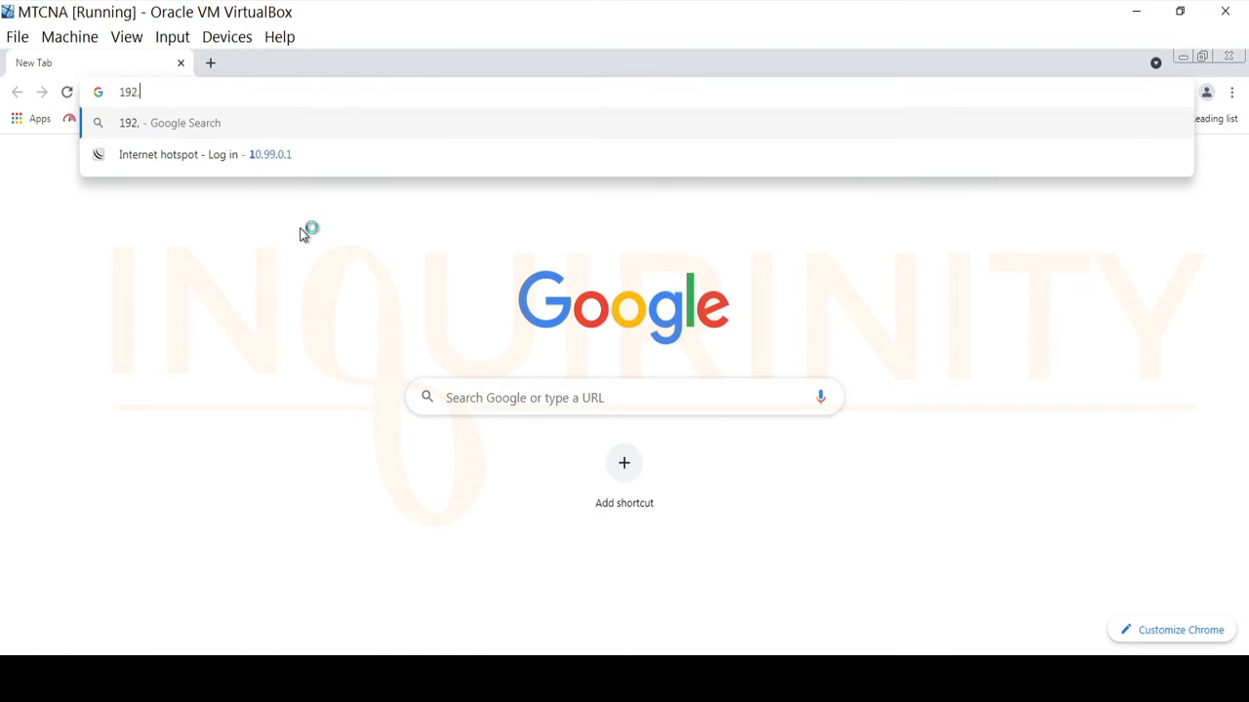
type("168.1.1")
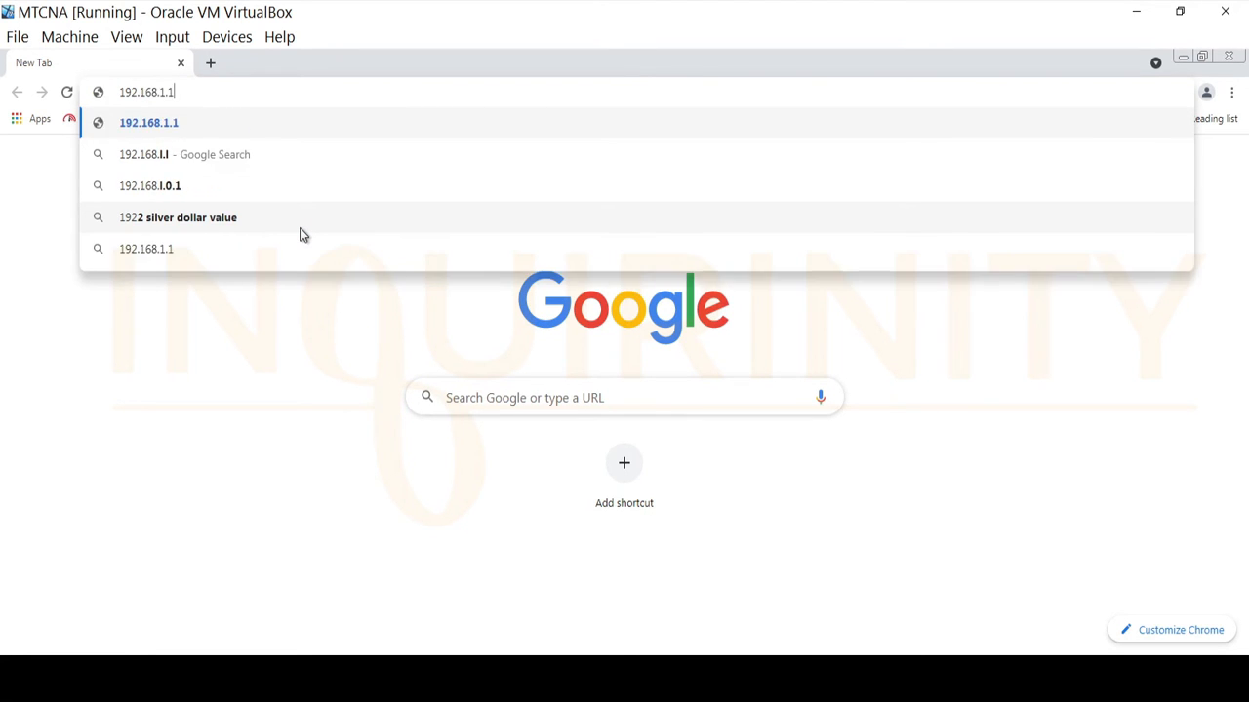
key("Return")
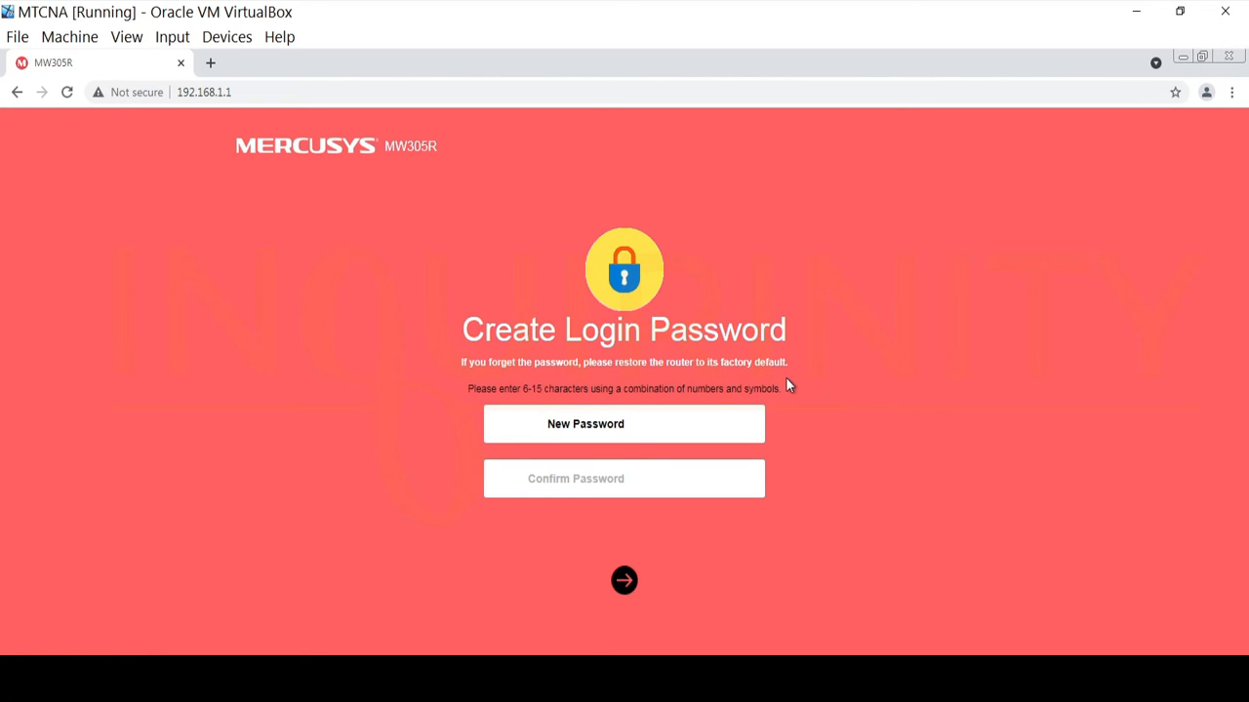
type("••••••••")
left_click(703, 478)
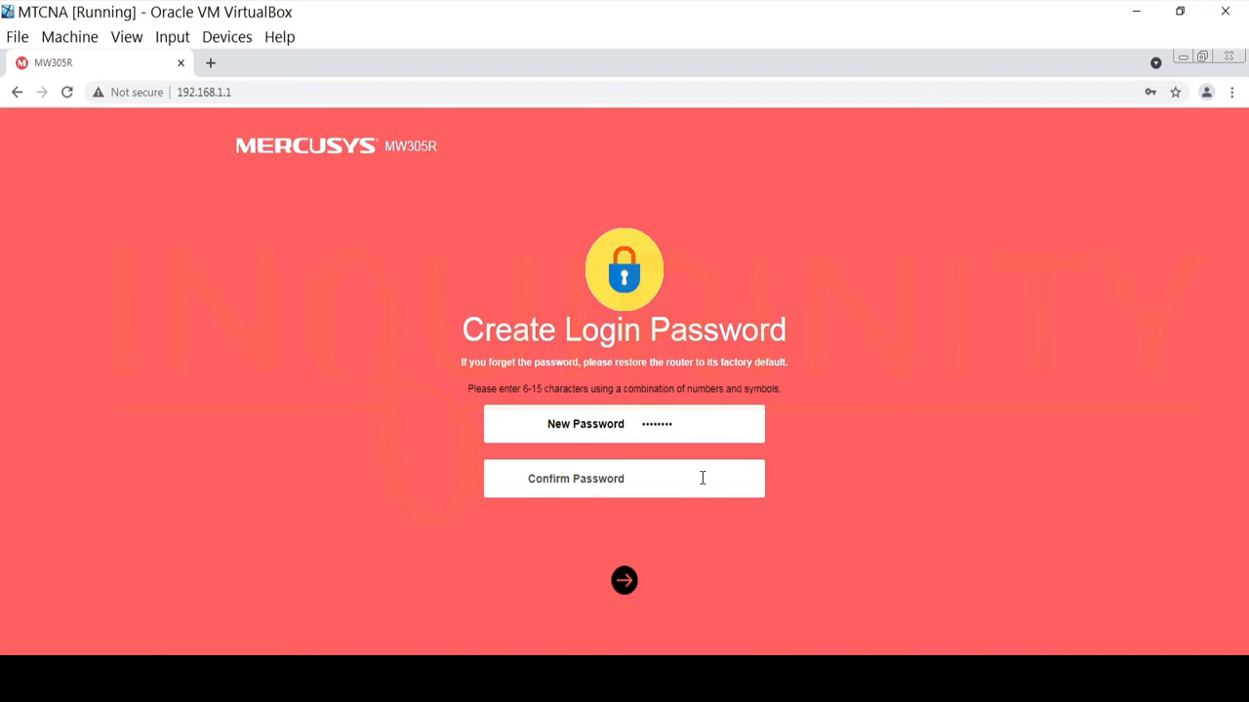
type("••••••••")
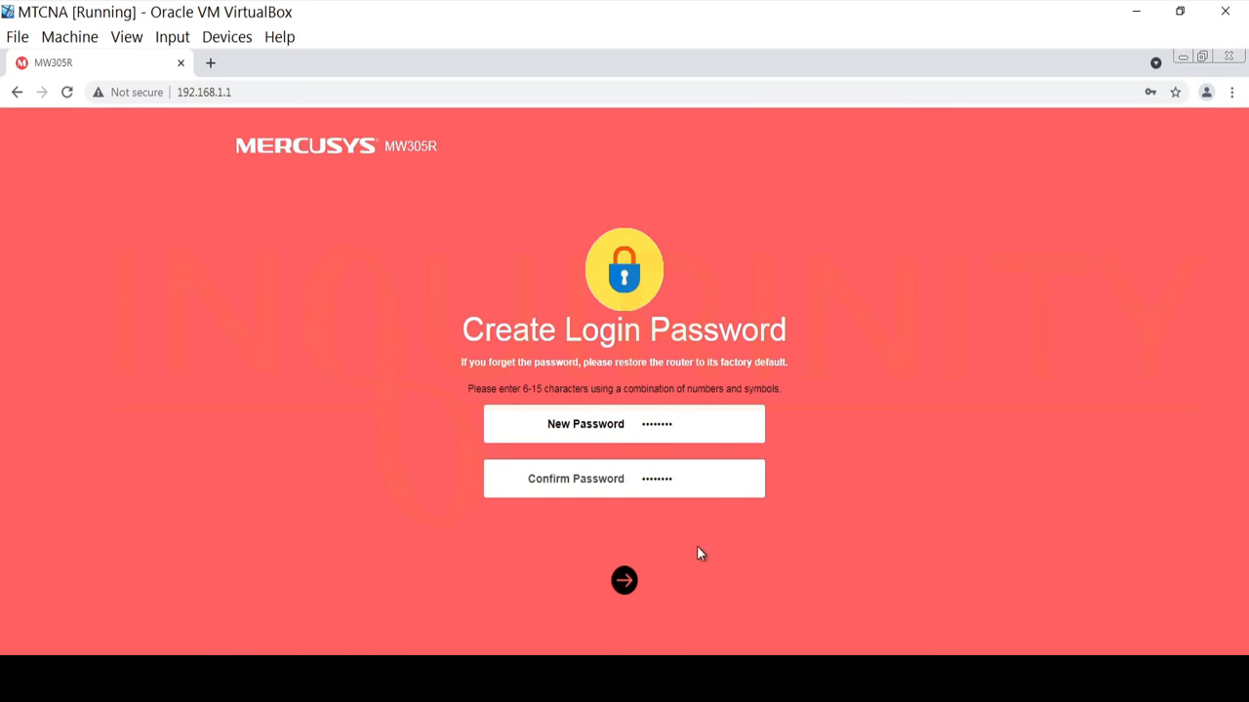
left_click(625, 581)
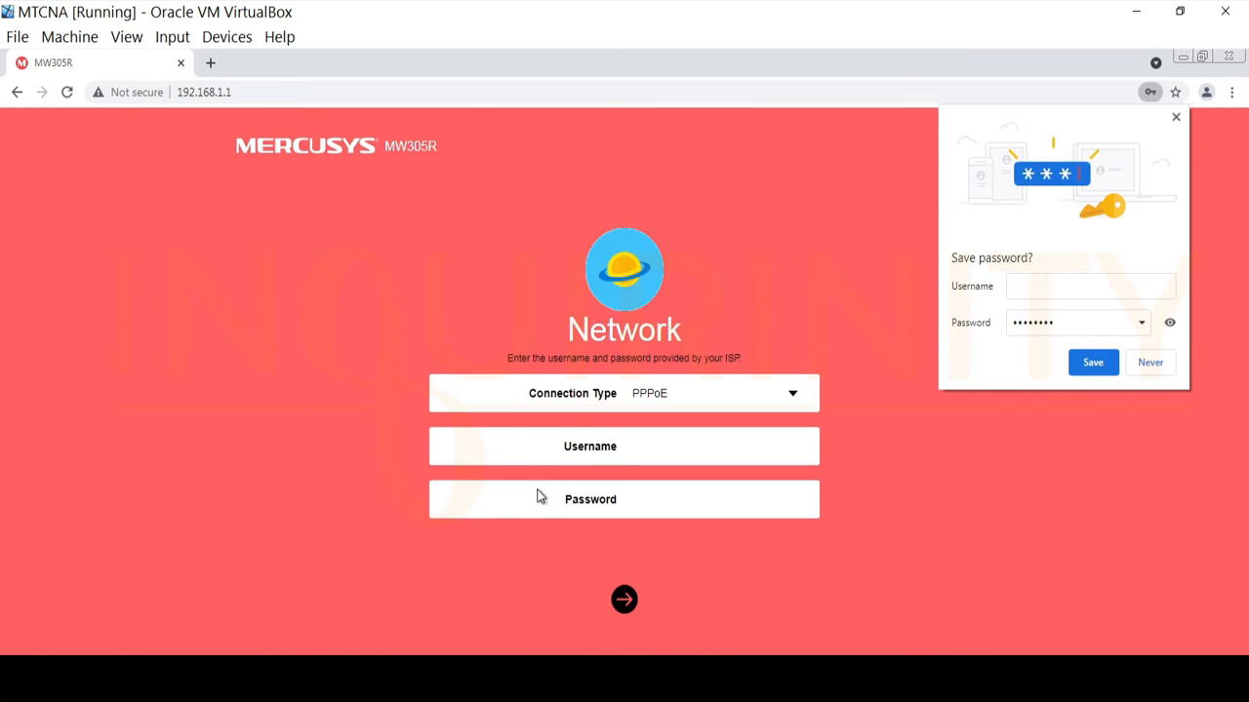
Decline saving the password, choose PPPoE, and enter username client1 with the account password.
left_click(1149, 367)
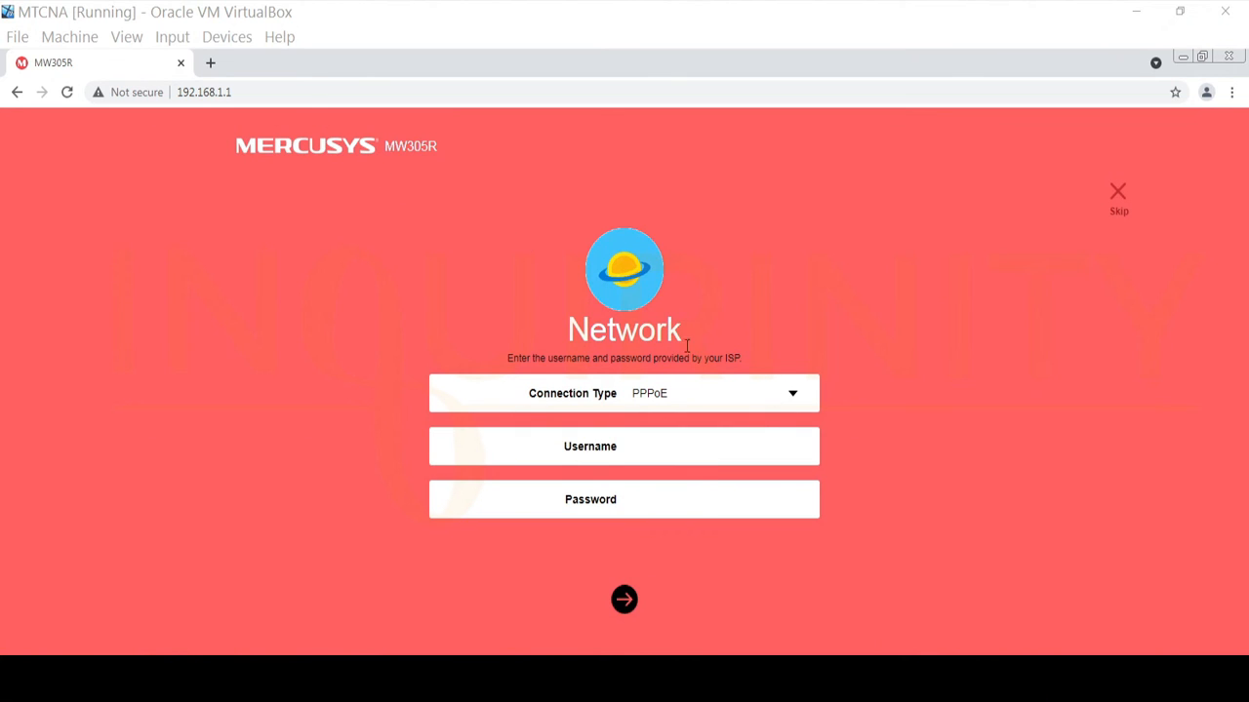
left_click(799, 407)
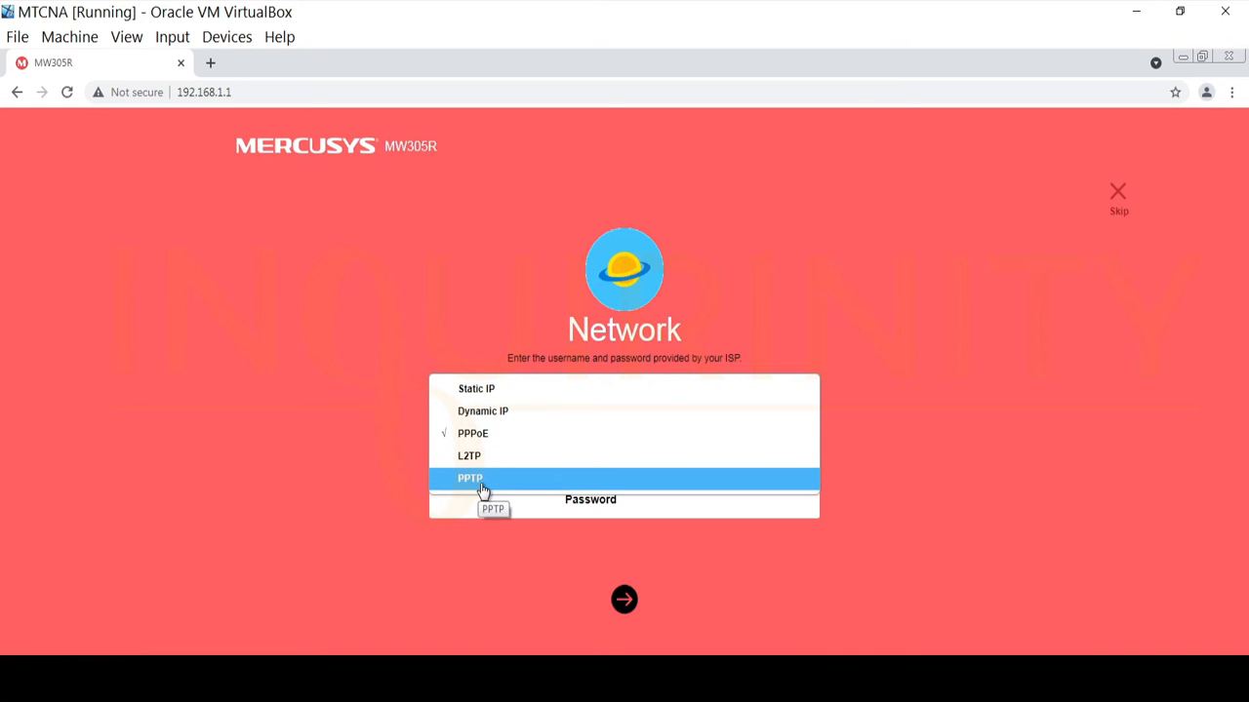
left_click(478, 435)
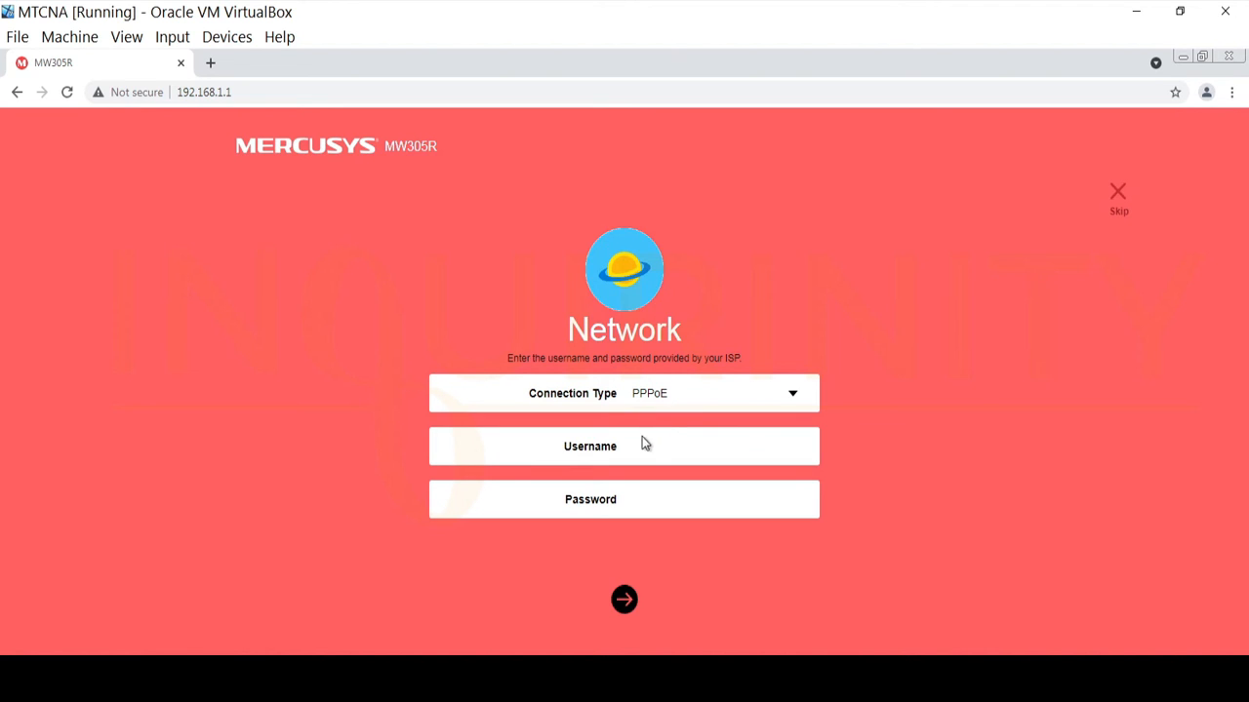
left_click(652, 446)
type("client1")
left_click(675, 498)
type("123")
Submit the PPPoE settings and rename the wireless network from MERCUSYS_4F48 to test.
left_click(624, 600)
left_click(1149, 363)
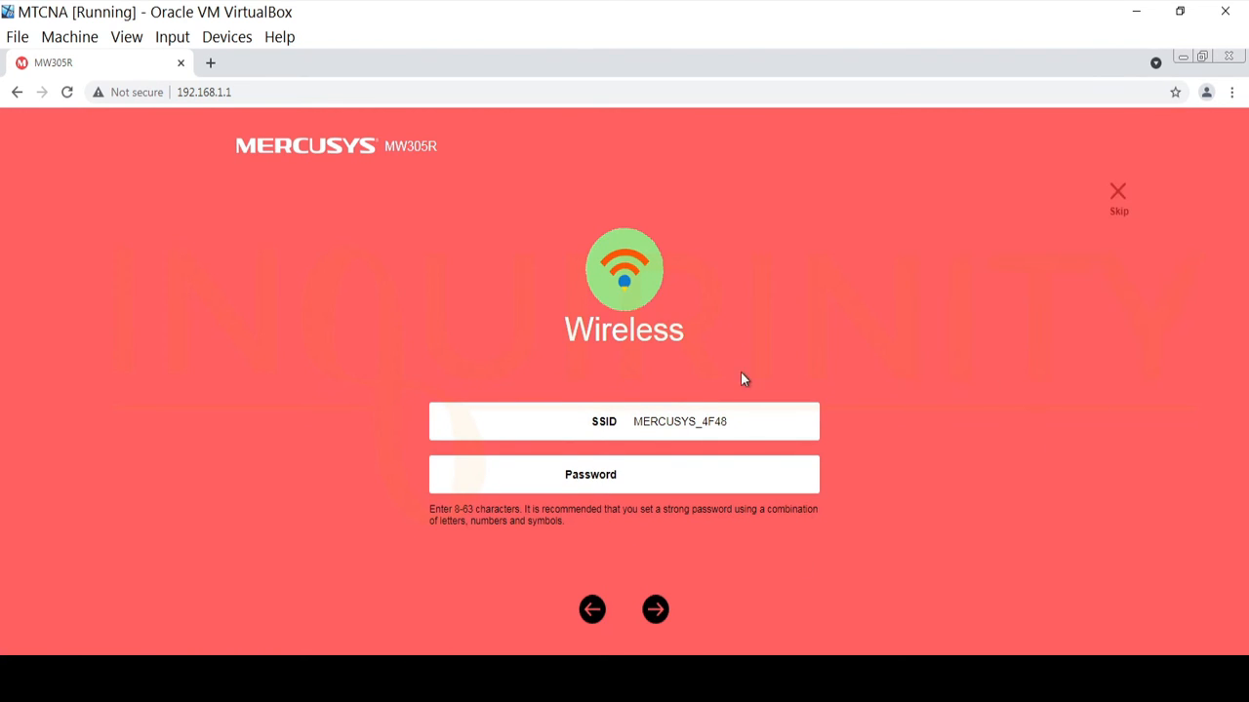
left_click(741, 420)
left_click_drag(741, 419, 530, 420)
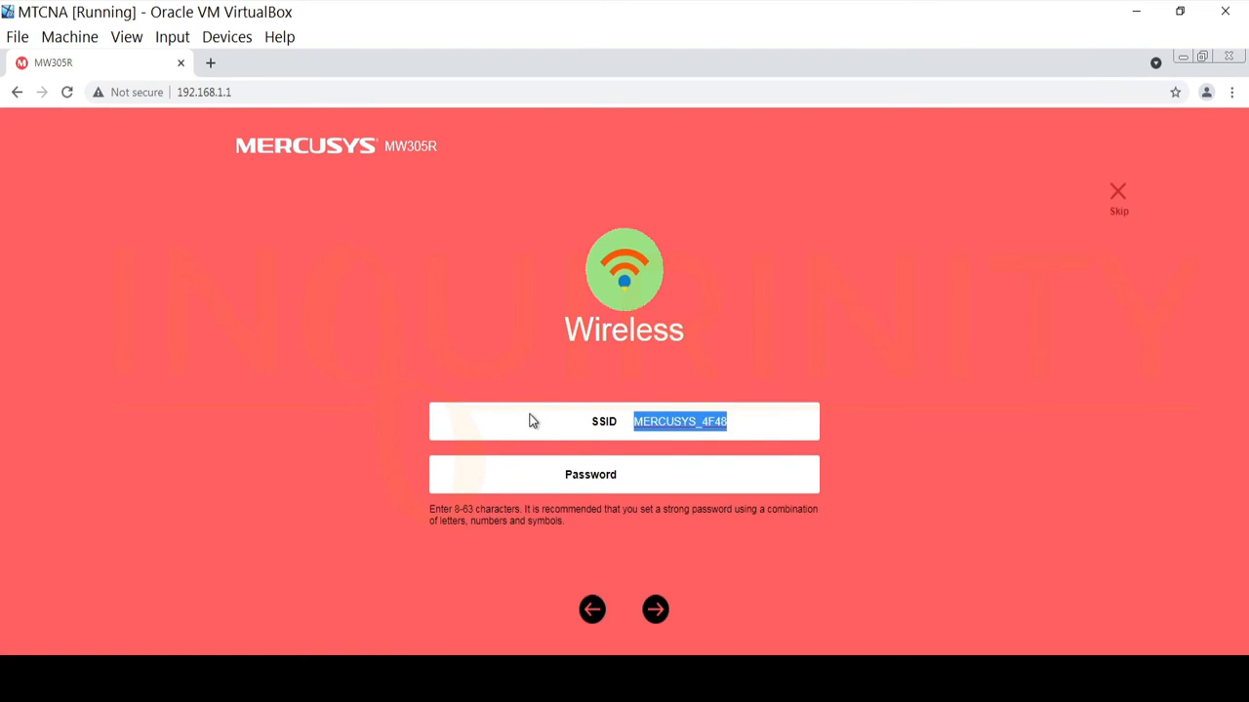
type("test")
Set the wireless password and finish the quick setup wizard.
left_click(659, 473)
type("t")
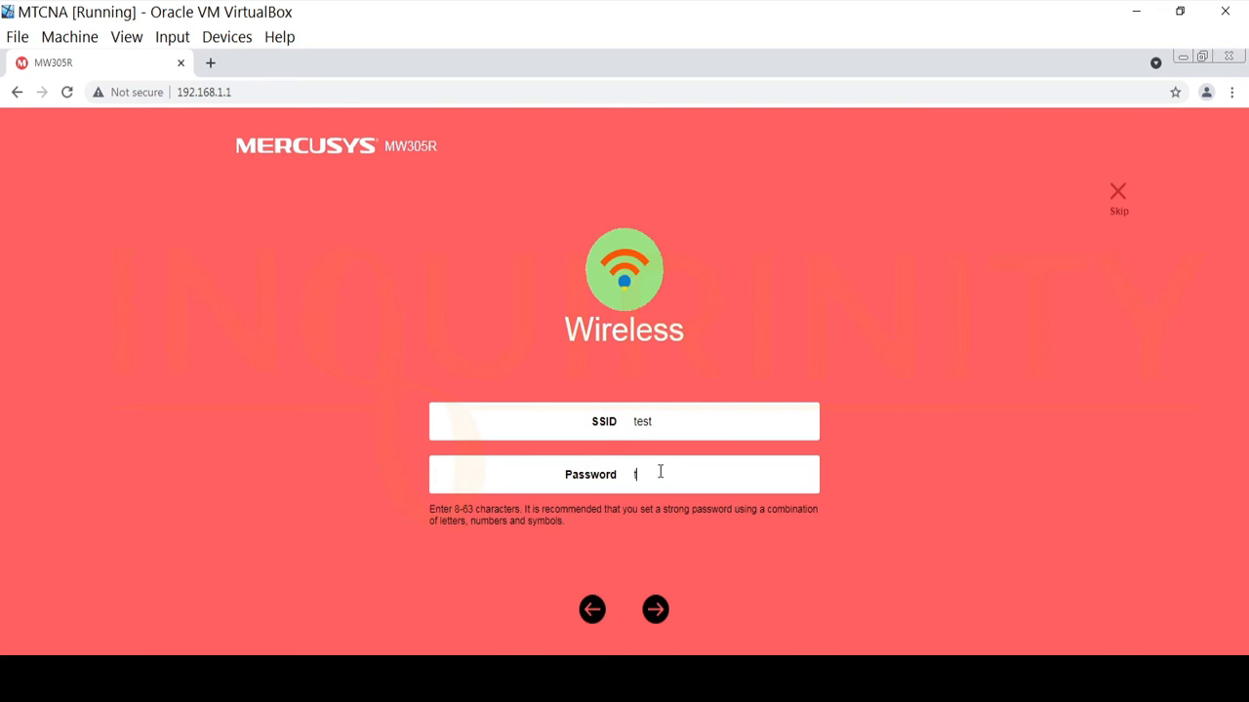
type("est")
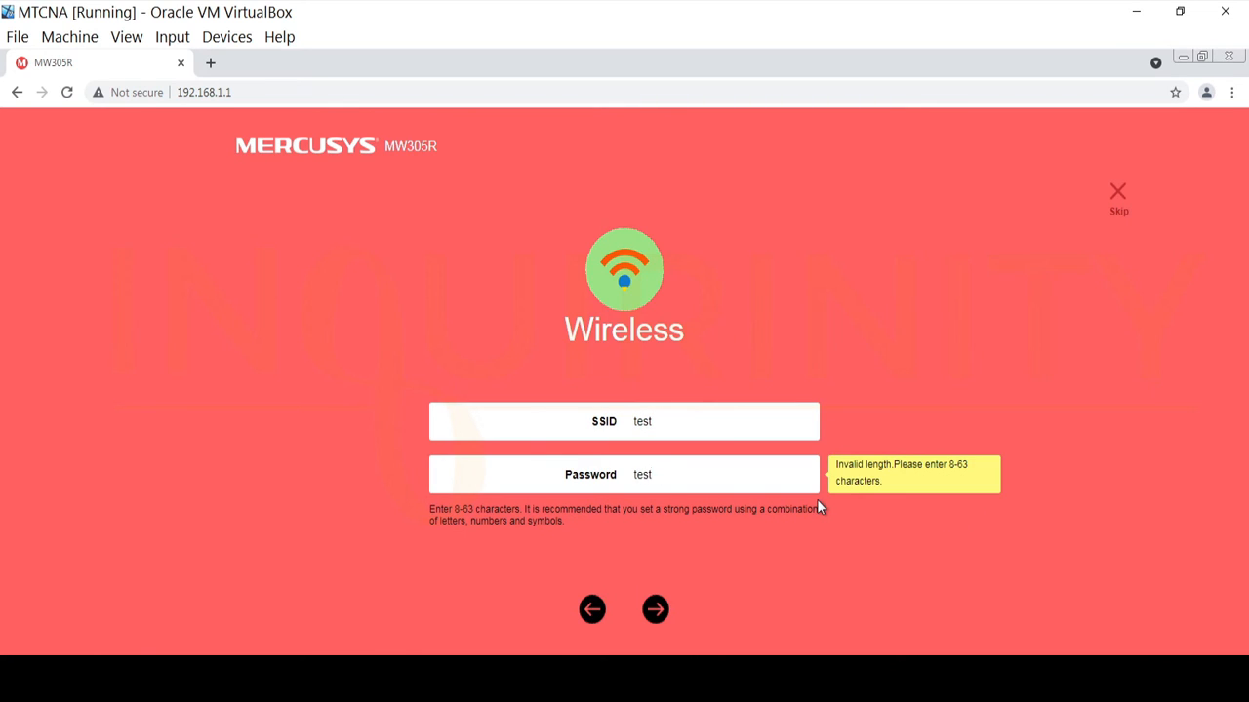
type("1234")
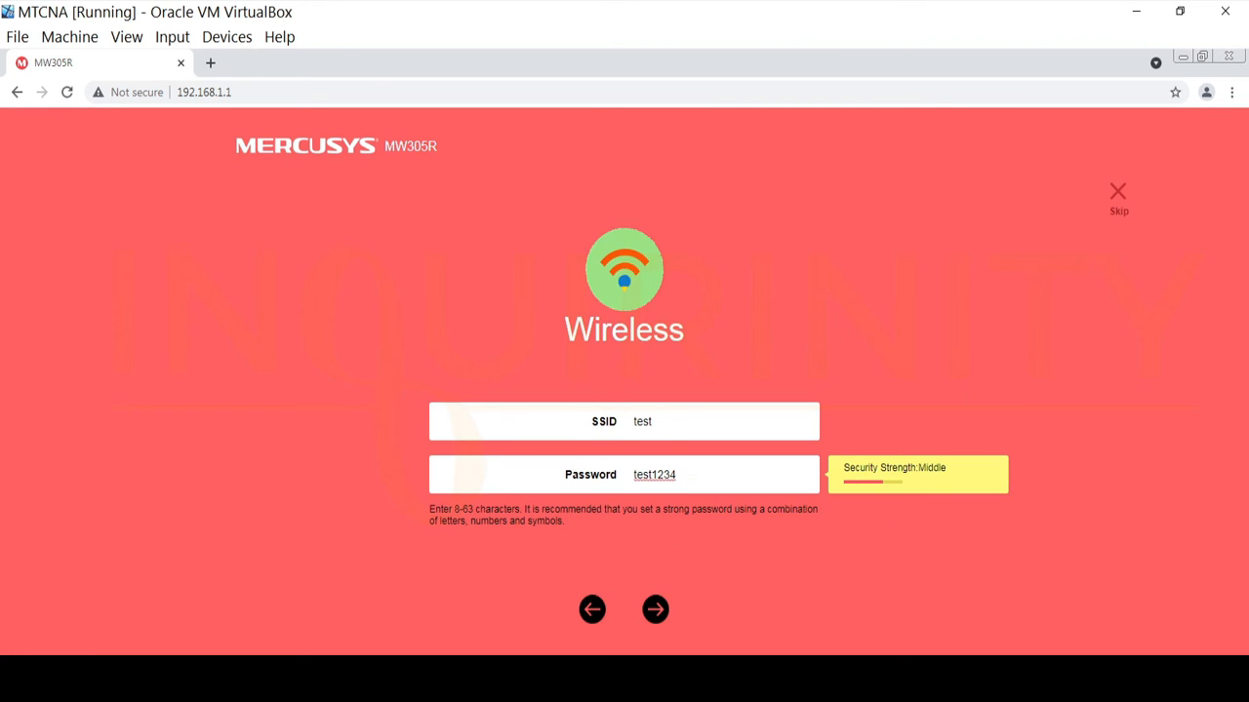
left_click(655, 611)
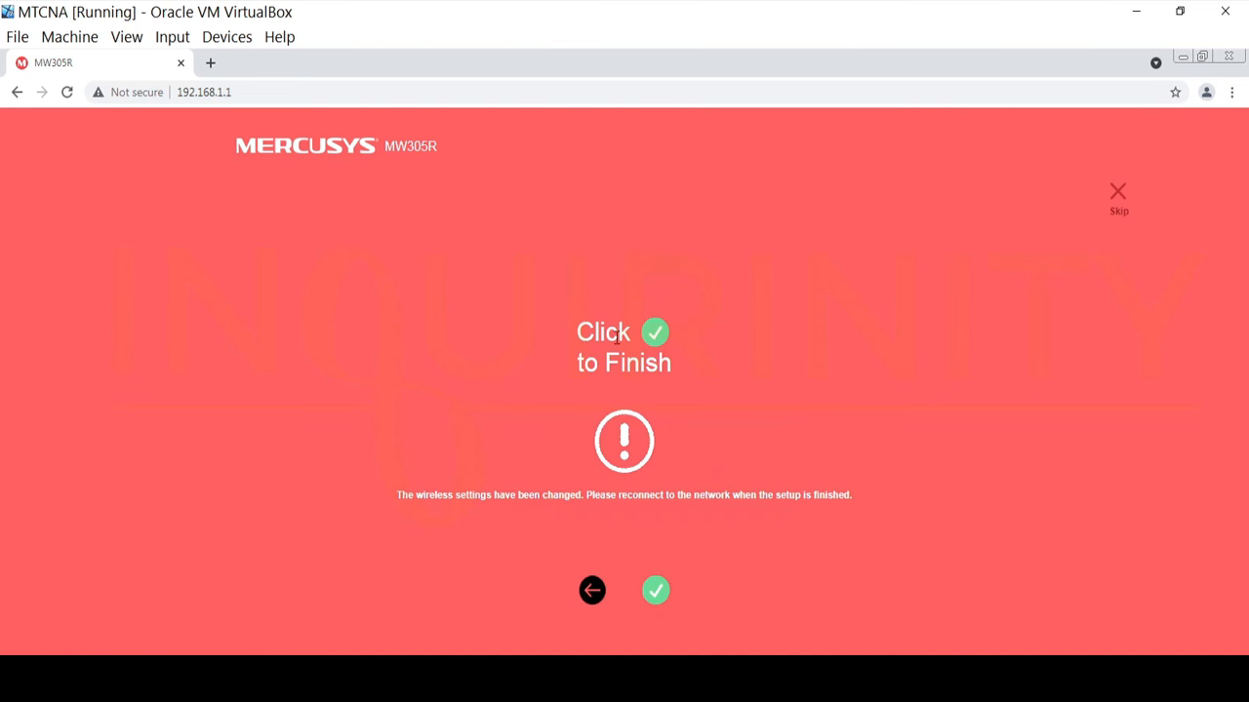
left_click(657, 592)
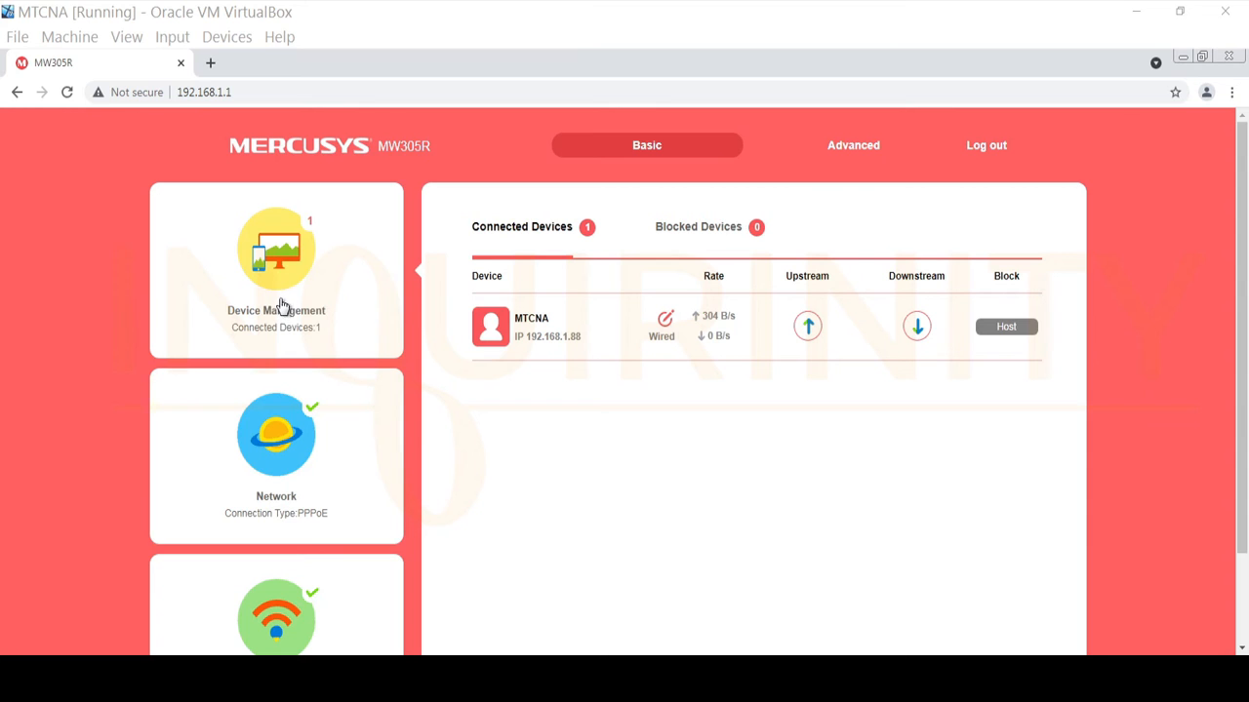
Show the Network settings and check that the PPPoE WAN IP address is 10.0.0.100.
scroll(328, 605, "down", 1)
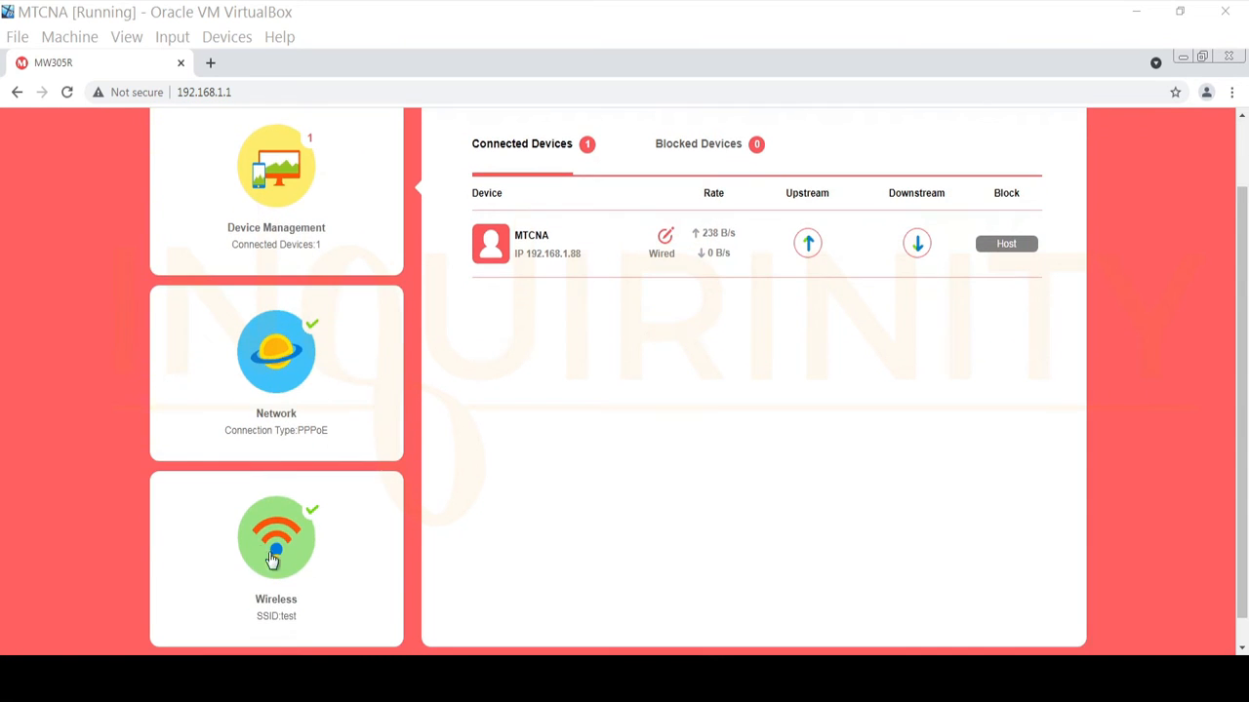
left_click(275, 390)
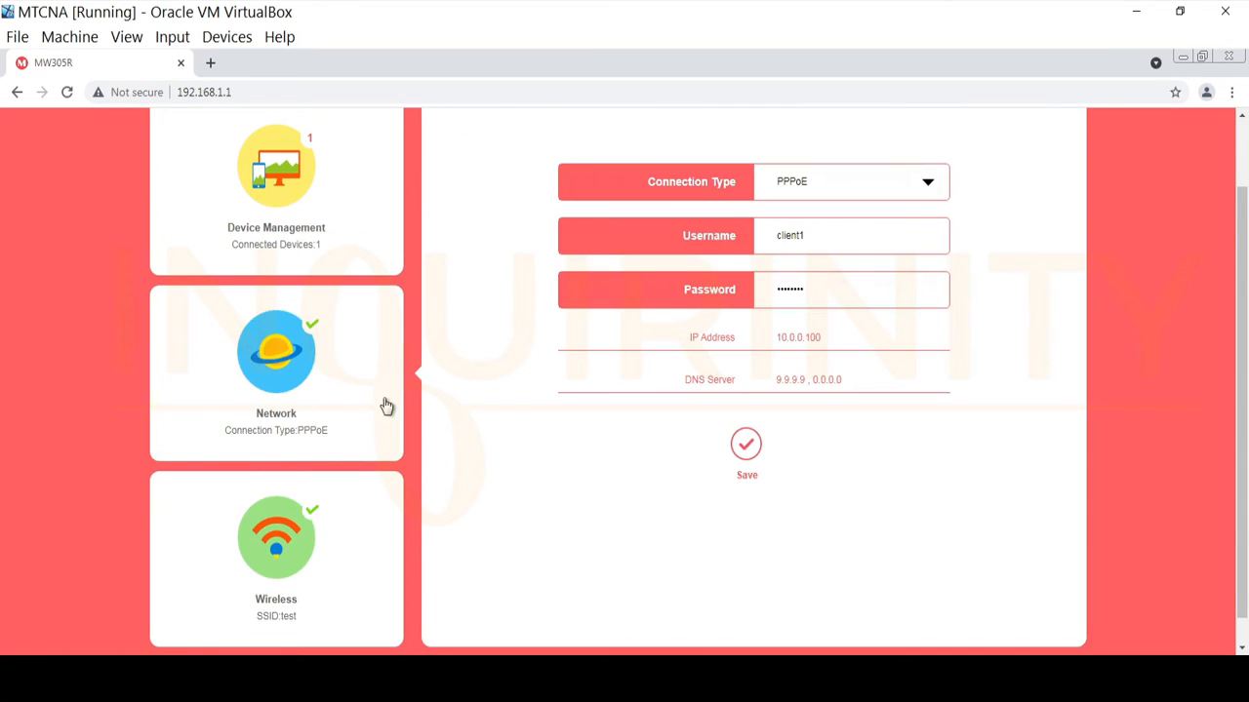
scroll(445, 485, "up", 1)
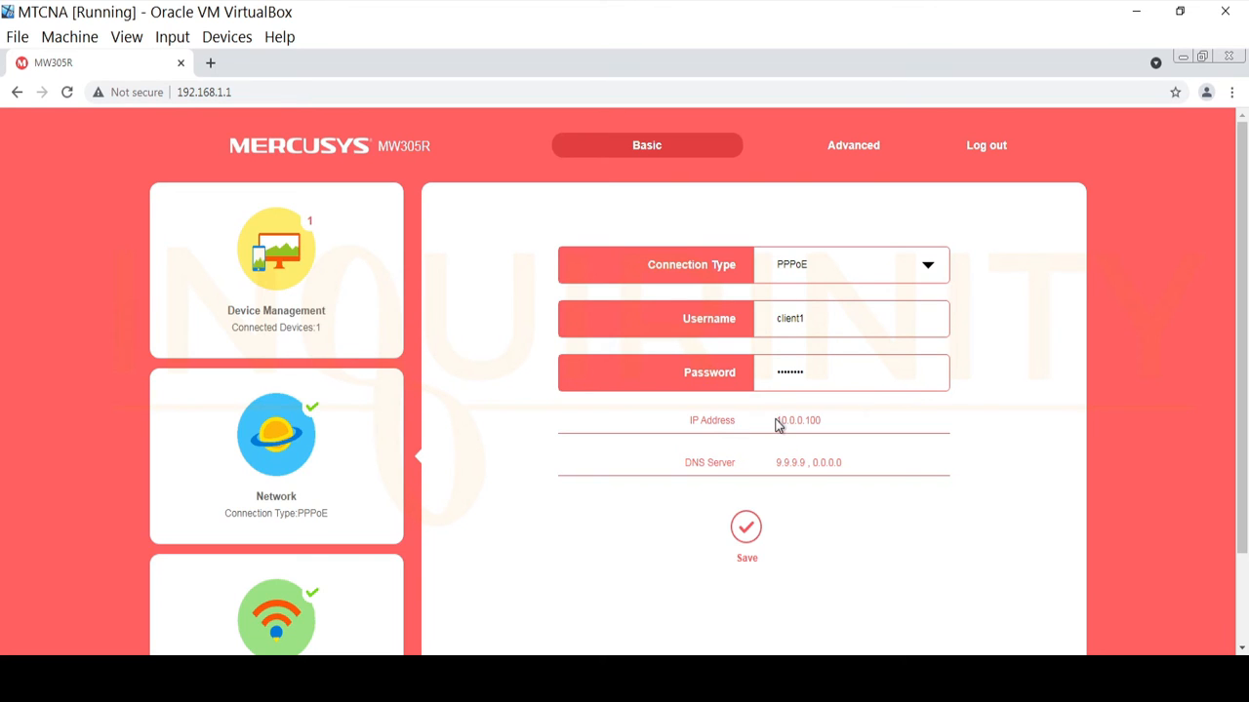
left_click_drag(777, 420, 863, 421)
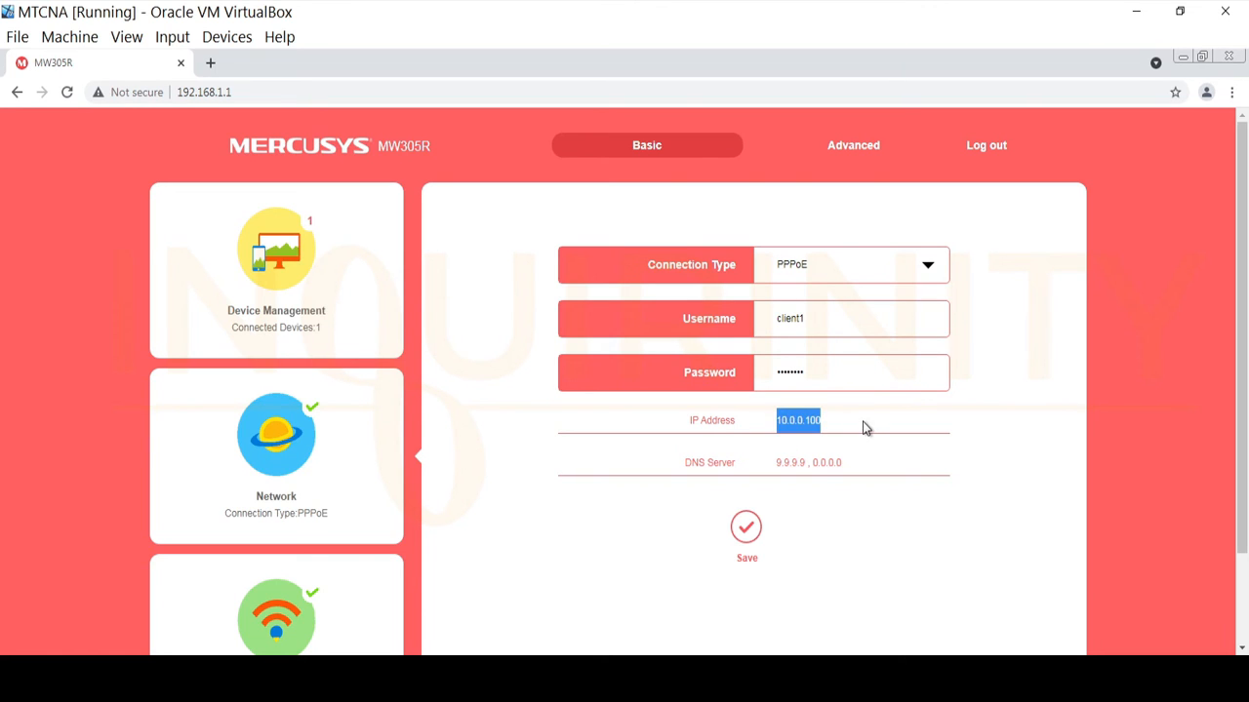
left_click(863, 421)
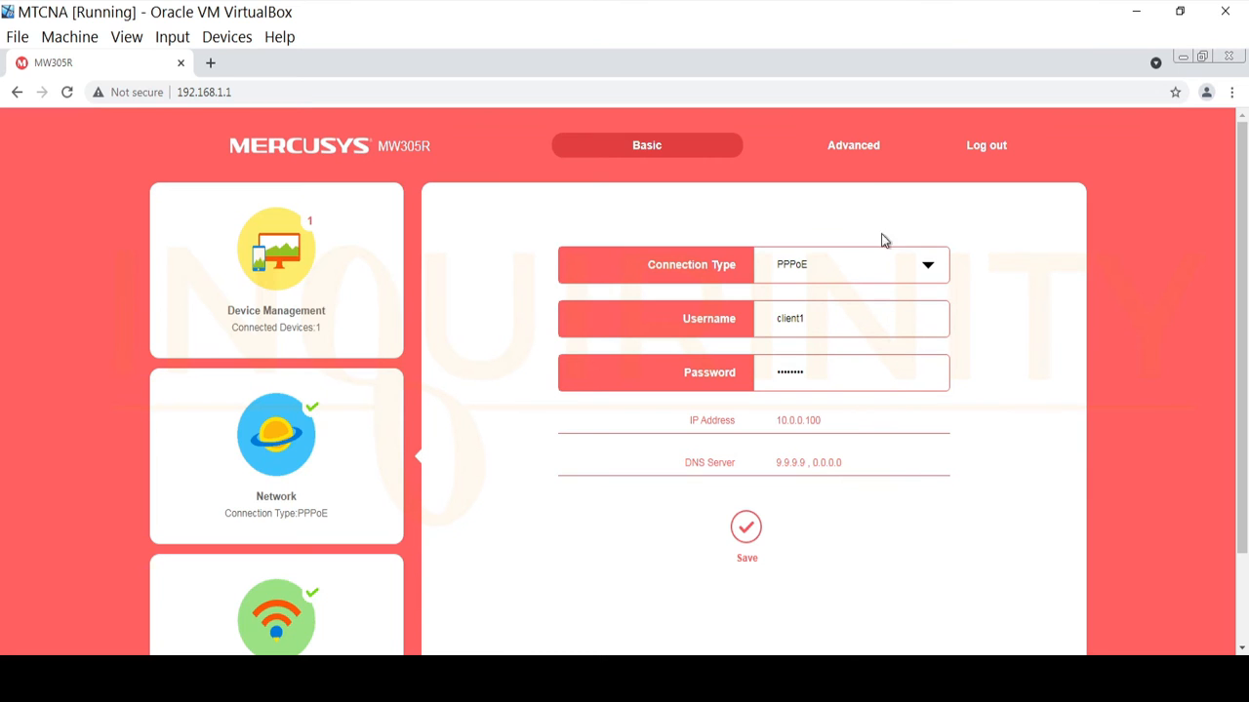
In Advanced PPPoE settings, type mt1-service1 into the Service Name field.
left_click(850, 152)
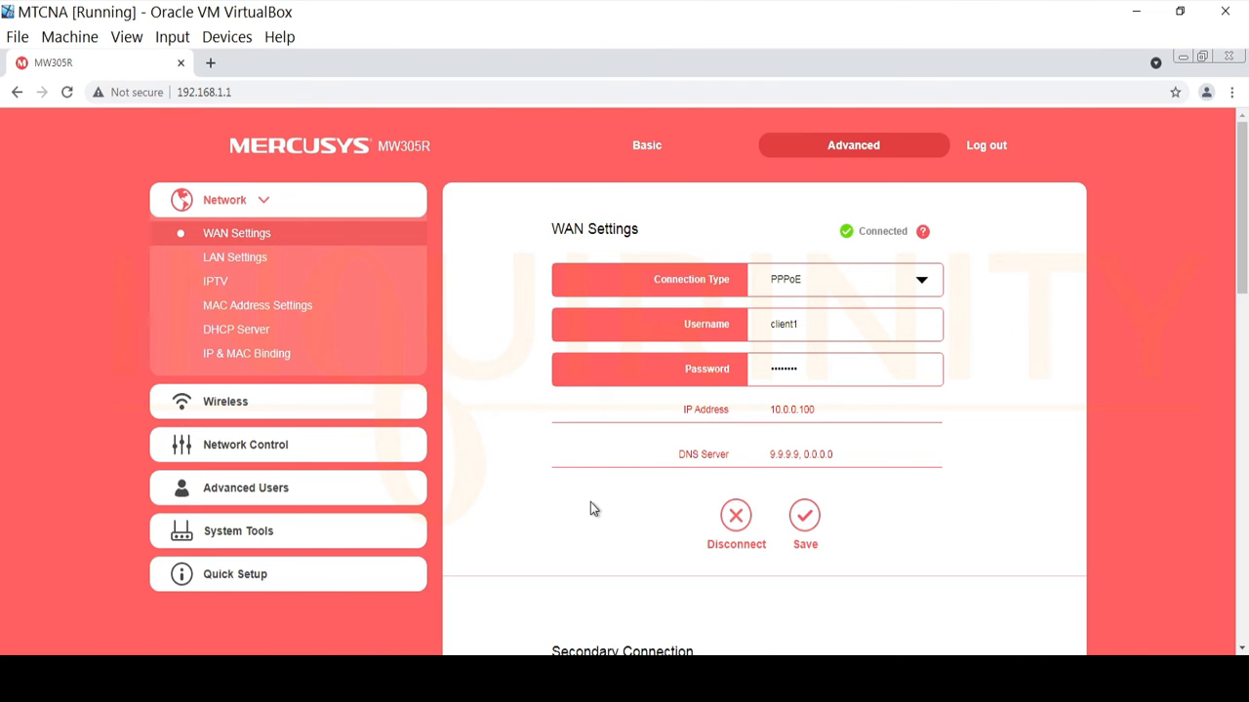
scroll(591, 508, "down", 3)
scroll(579, 544, "down", 4)
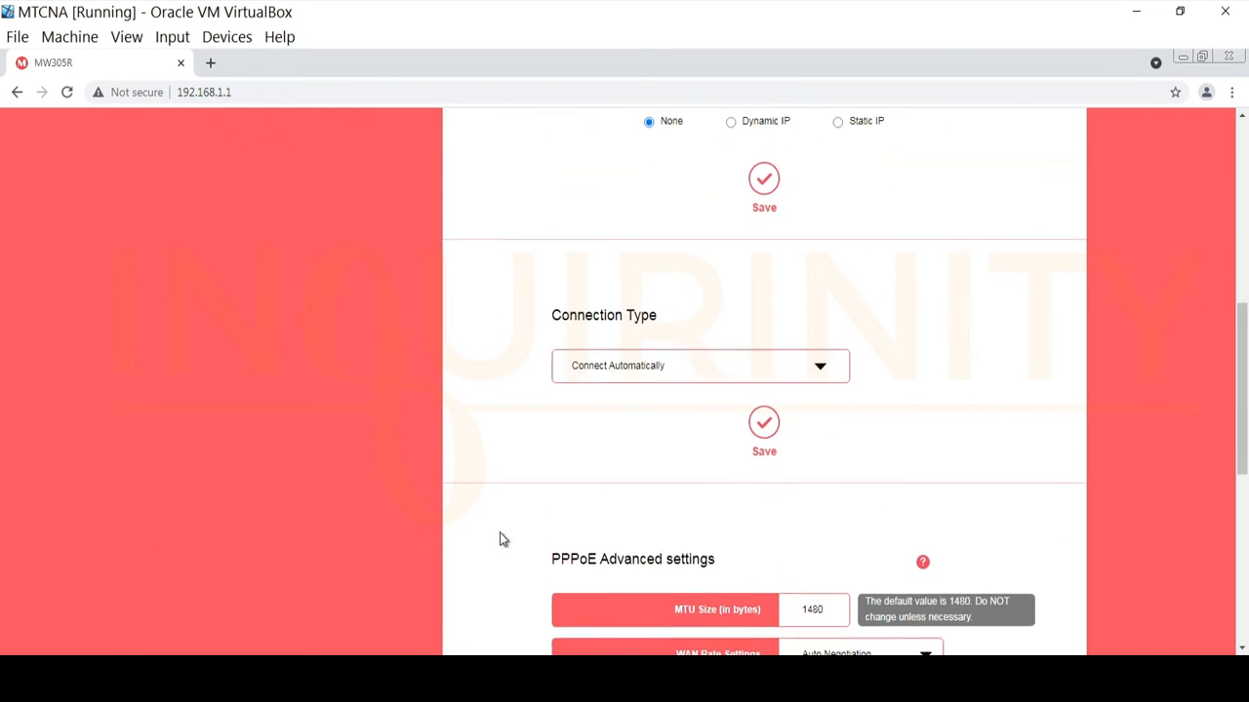
scroll(529, 445, "down", 1)
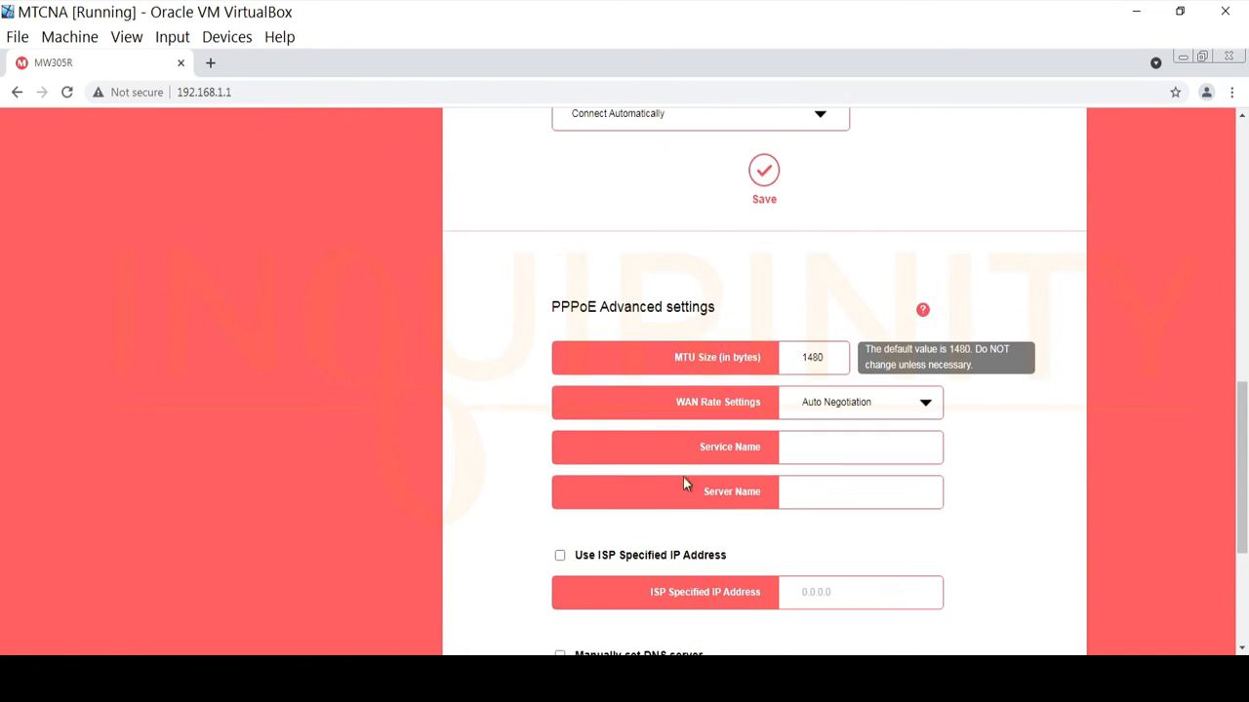
scroll(592, 457, "down", 1)
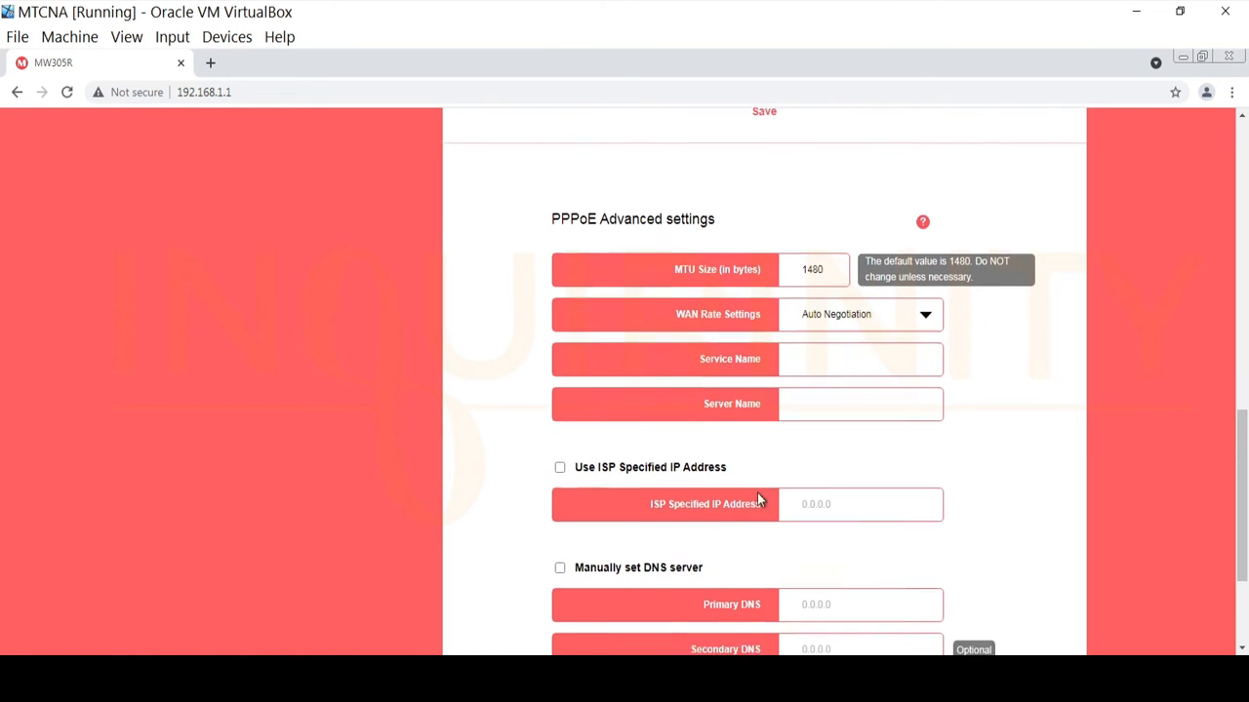
scroll(757, 493, "down", 1)
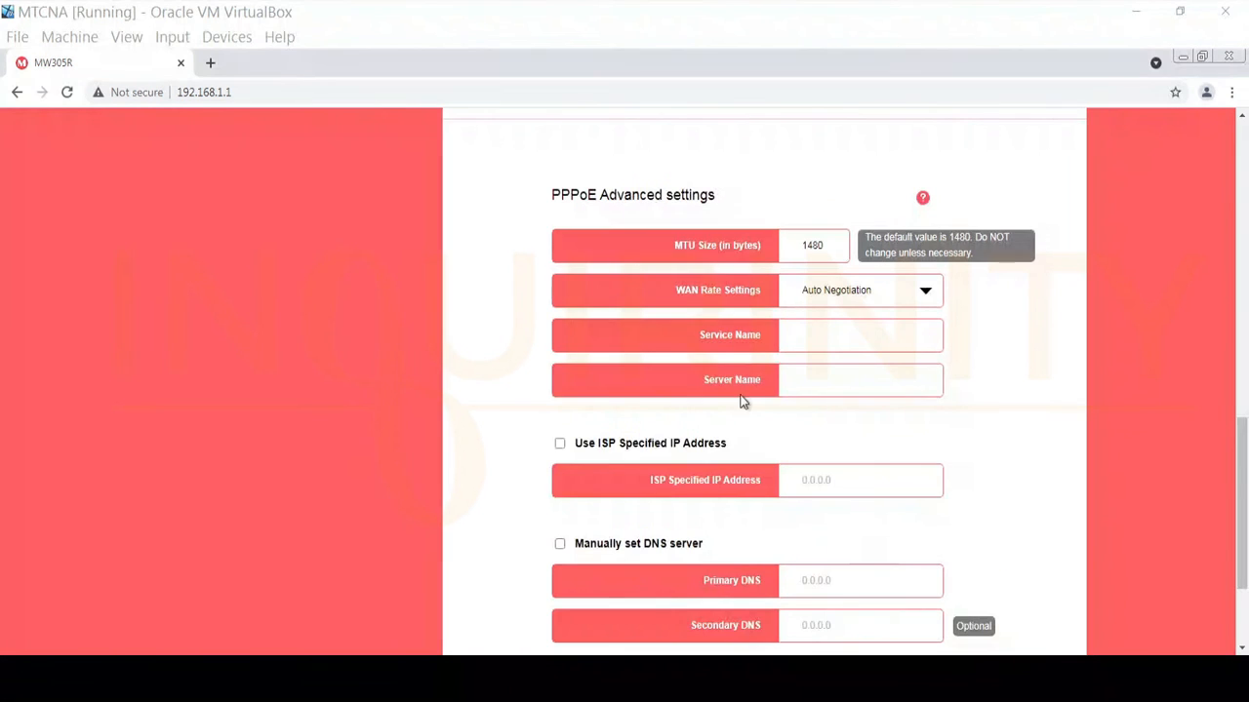
scroll(677, 367, "up", 10)
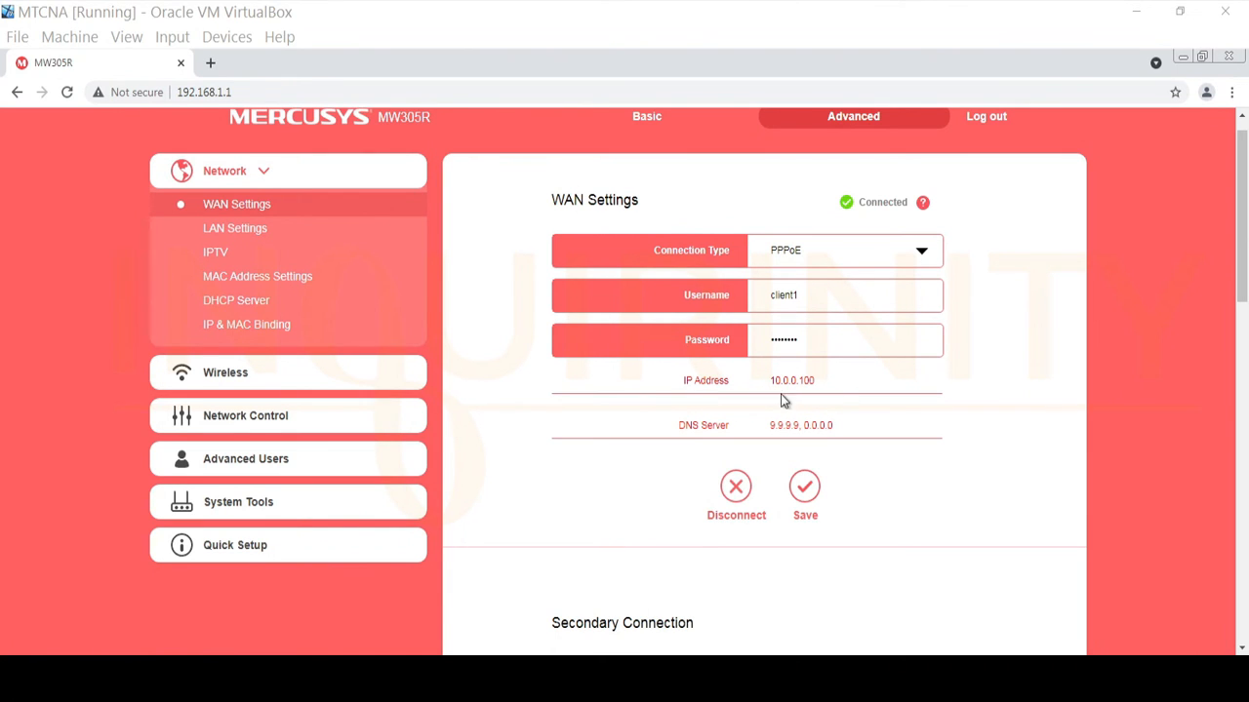
scroll(829, 385, "down", 10)
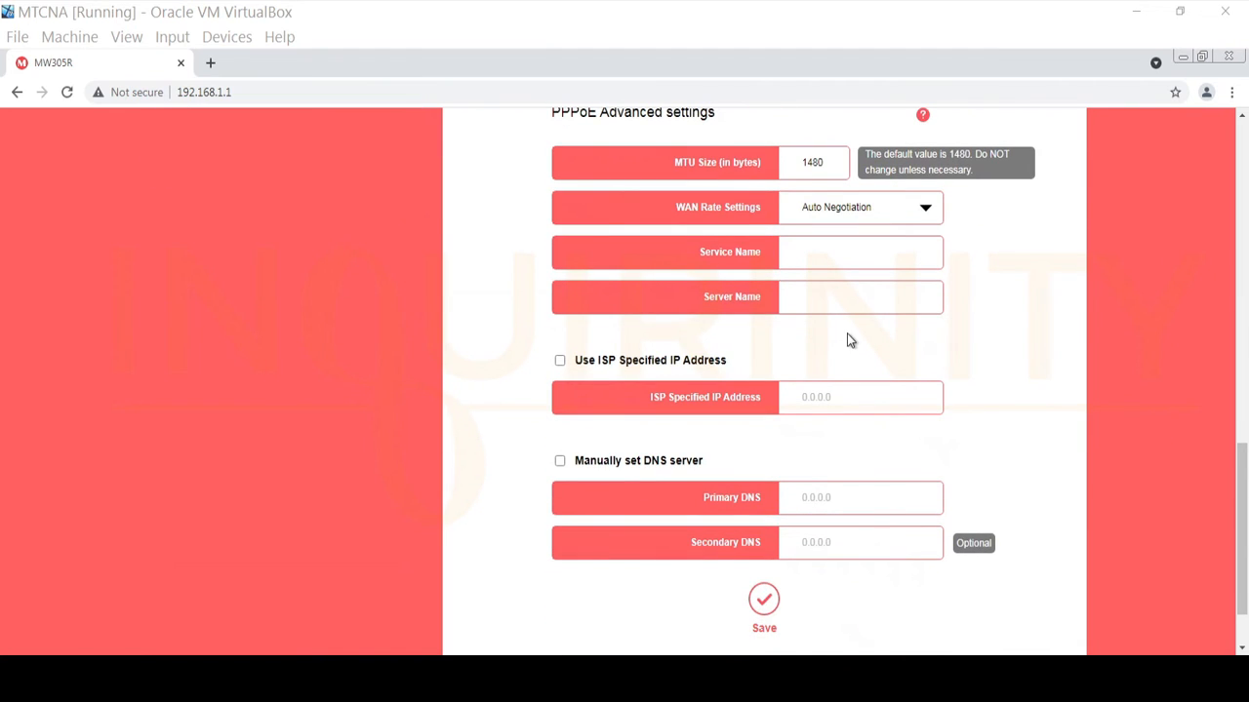
left_click(819, 251)
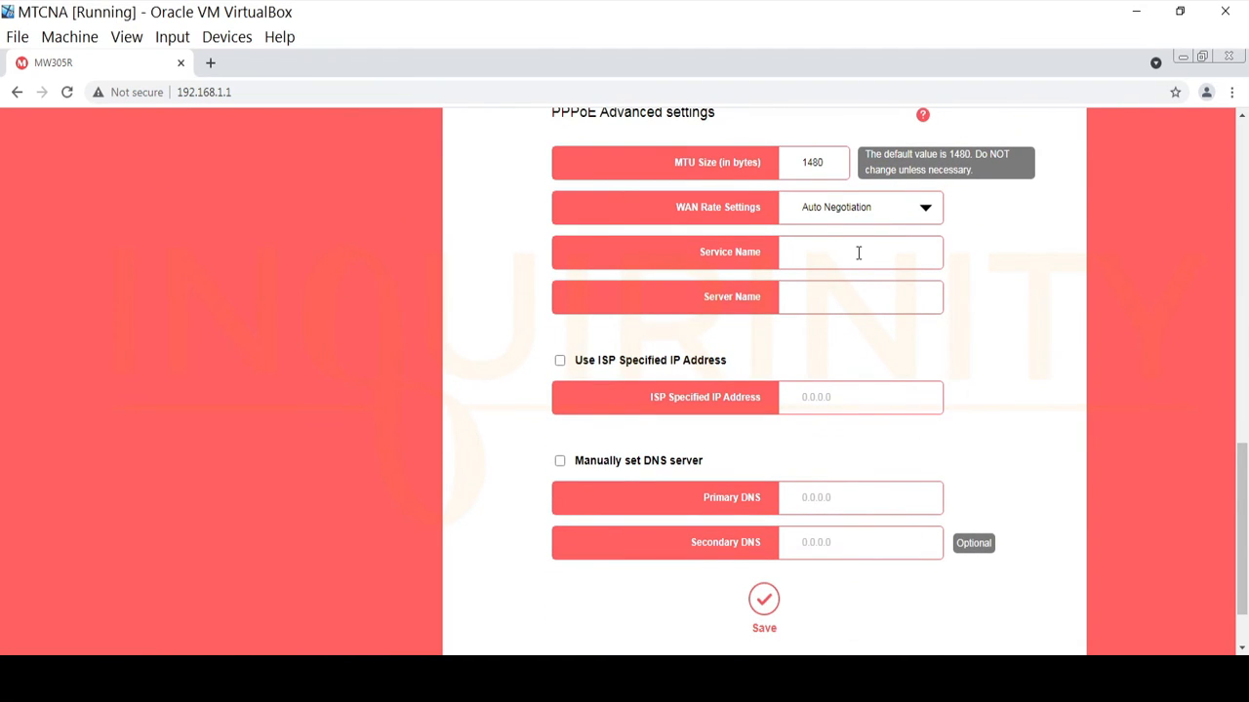
type("mt1-clientservic")
key("BackSpace")
key("BackSpace")
key("BackSpace")
type("vice1")
Save the service name and confirm the WAN address changes to 172.16.0.100.
left_click(763, 599)
scroll(870, 566, "up", 10)
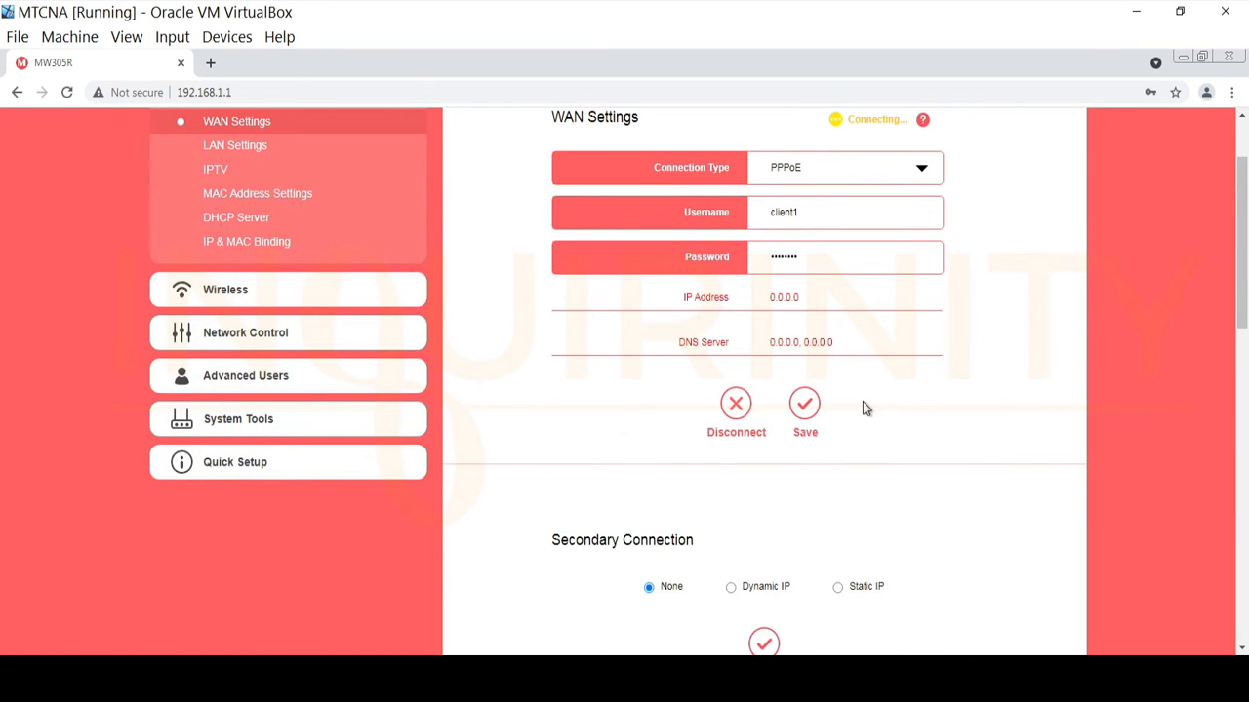
scroll(863, 402, "up", 1)
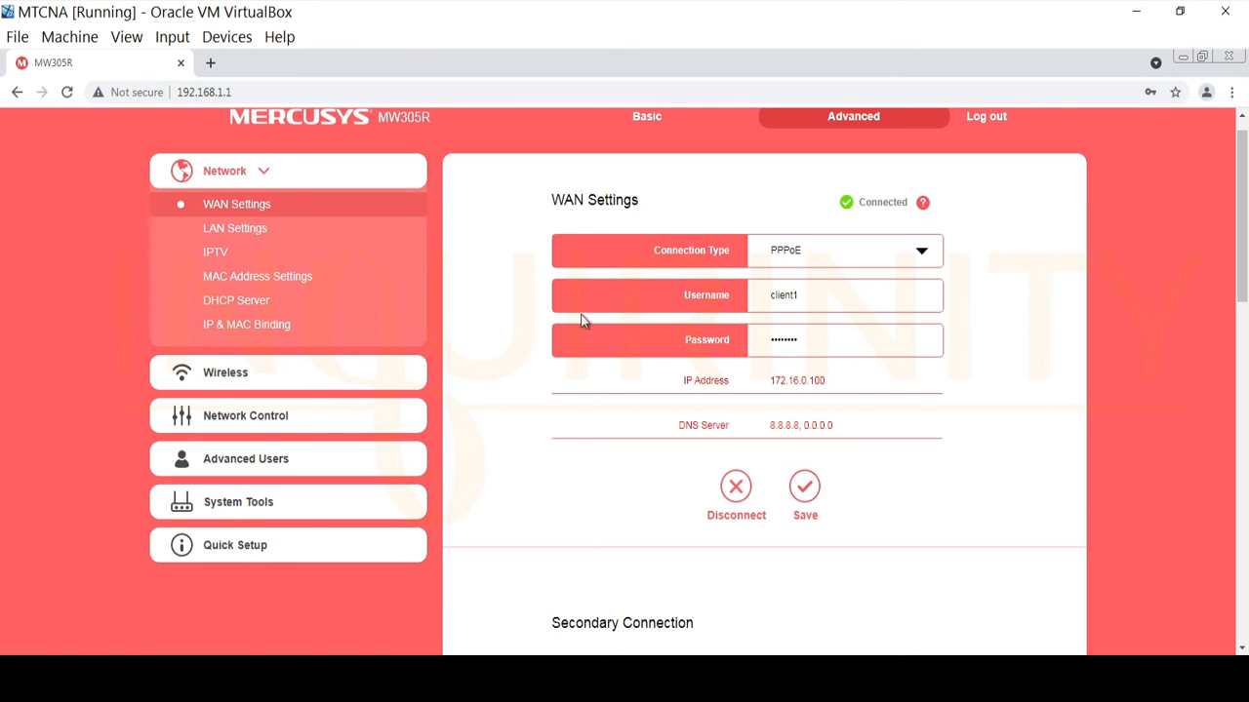
scroll(582, 320, "down", 10)
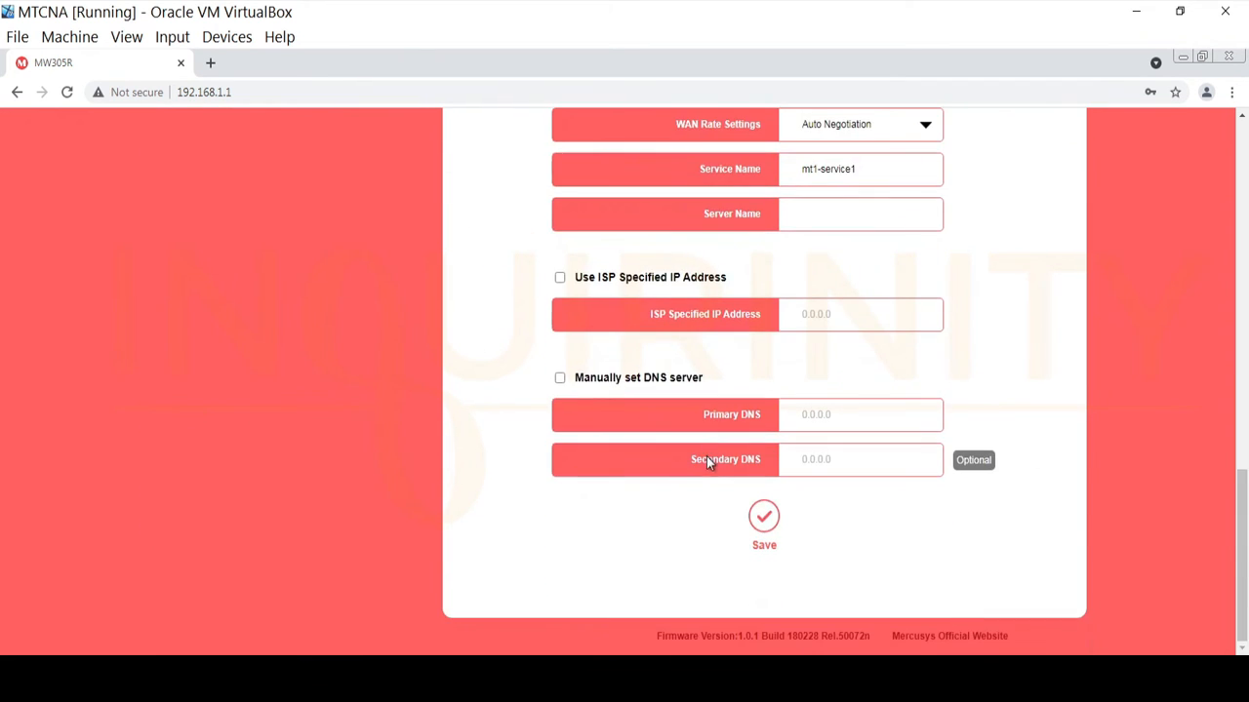
scroll(706, 461, "up", 3)
Select the mt1-service1 text in the Service Name field.
left_click(863, 419)
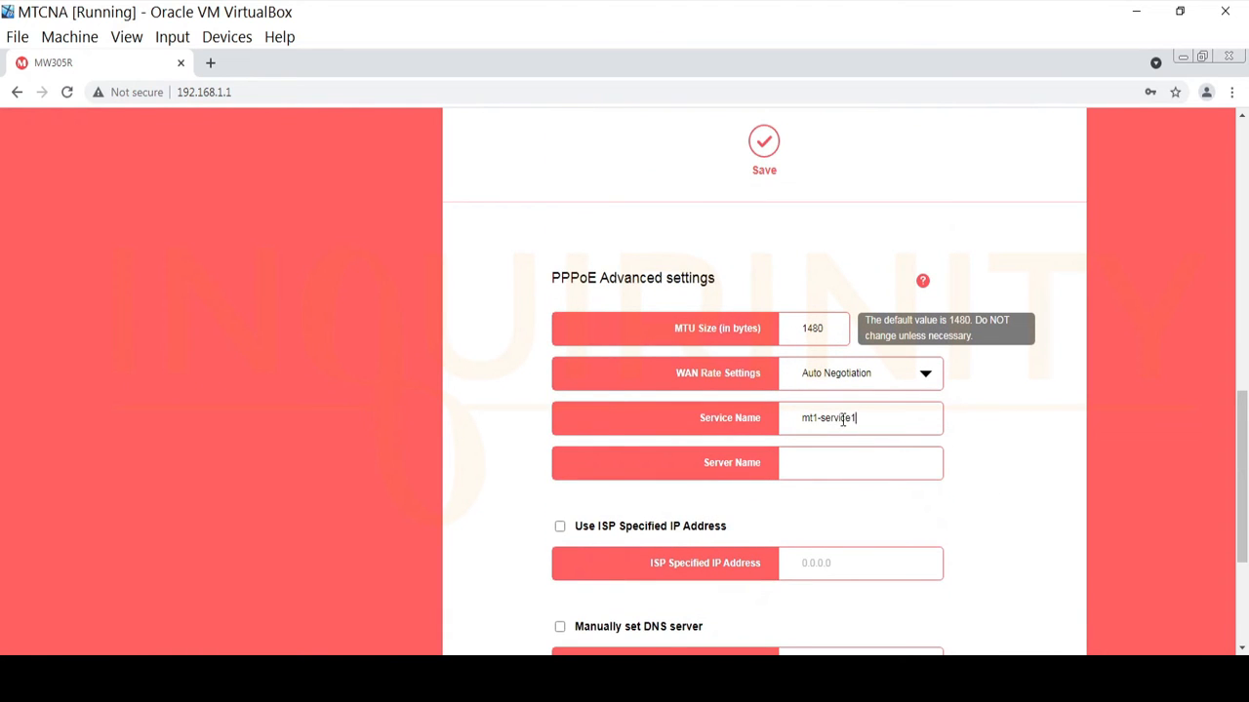
left_click_drag(857, 419, 765, 420)
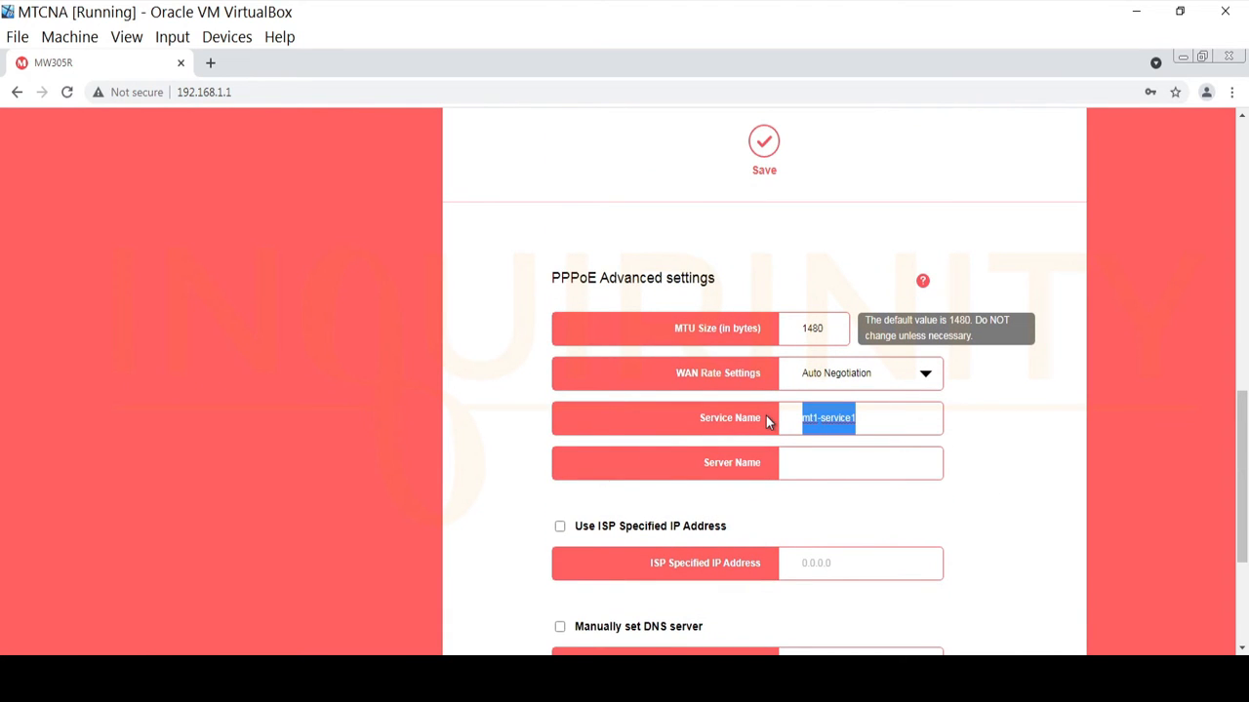
scroll(794, 404, "up", 10)
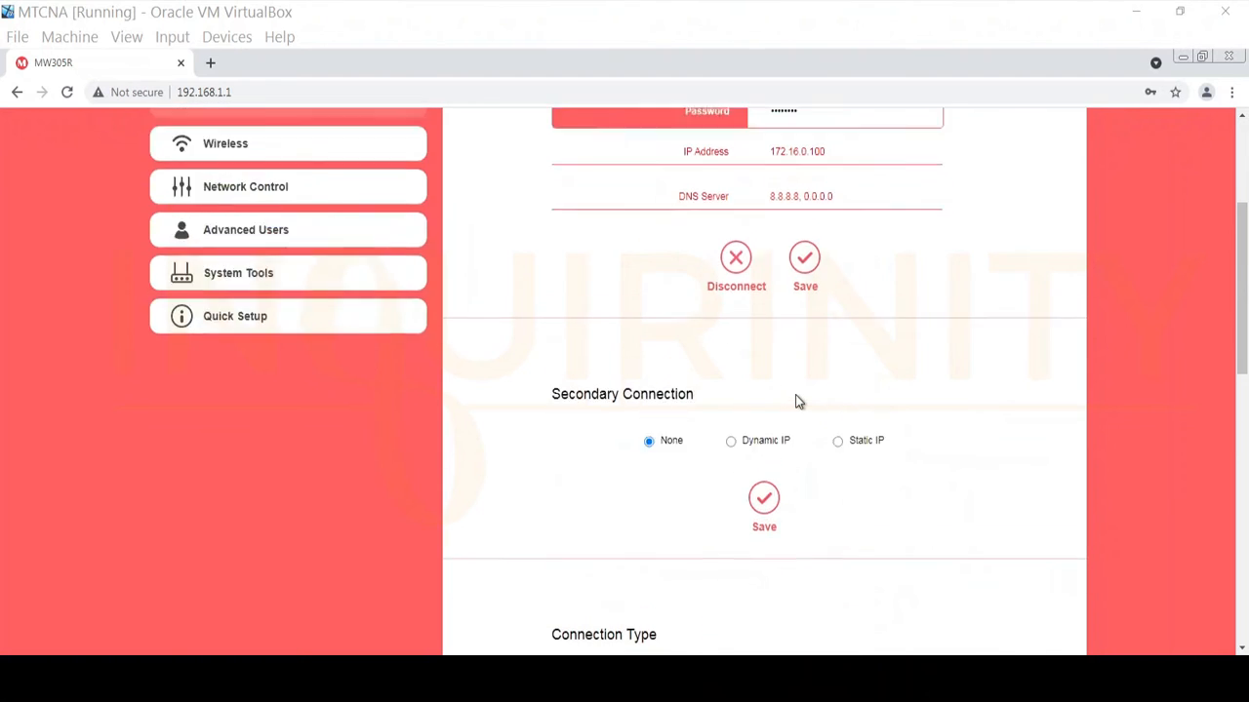
scroll(860, 523, "down", 10)
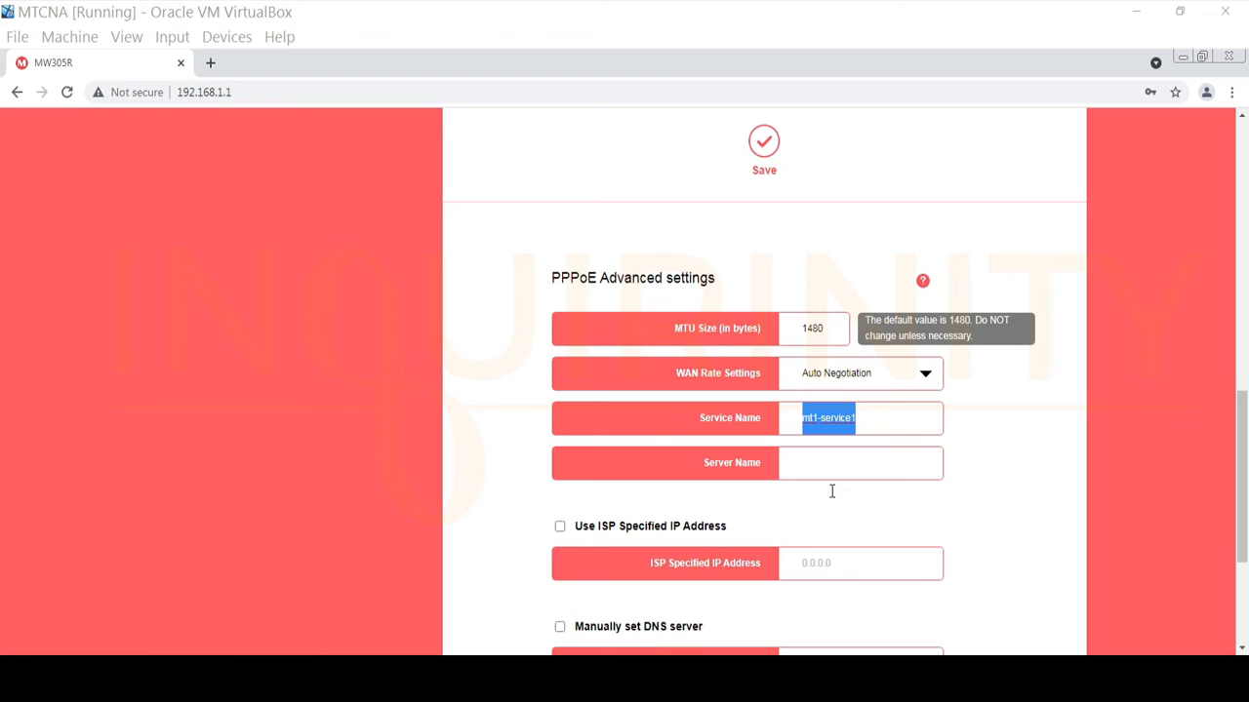
scroll(777, 377, "up", 5)
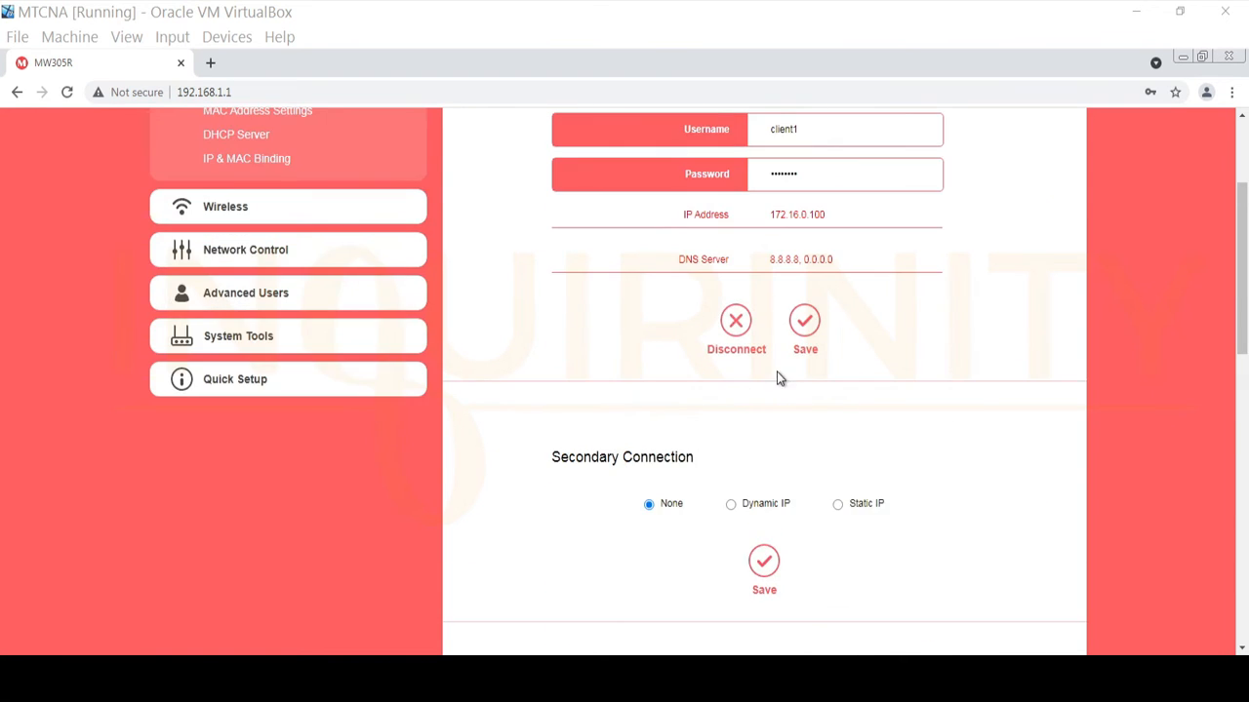
Enter MT2-PPPoE2 as the PPPoE Server Name.
scroll(848, 377, "down", 8)
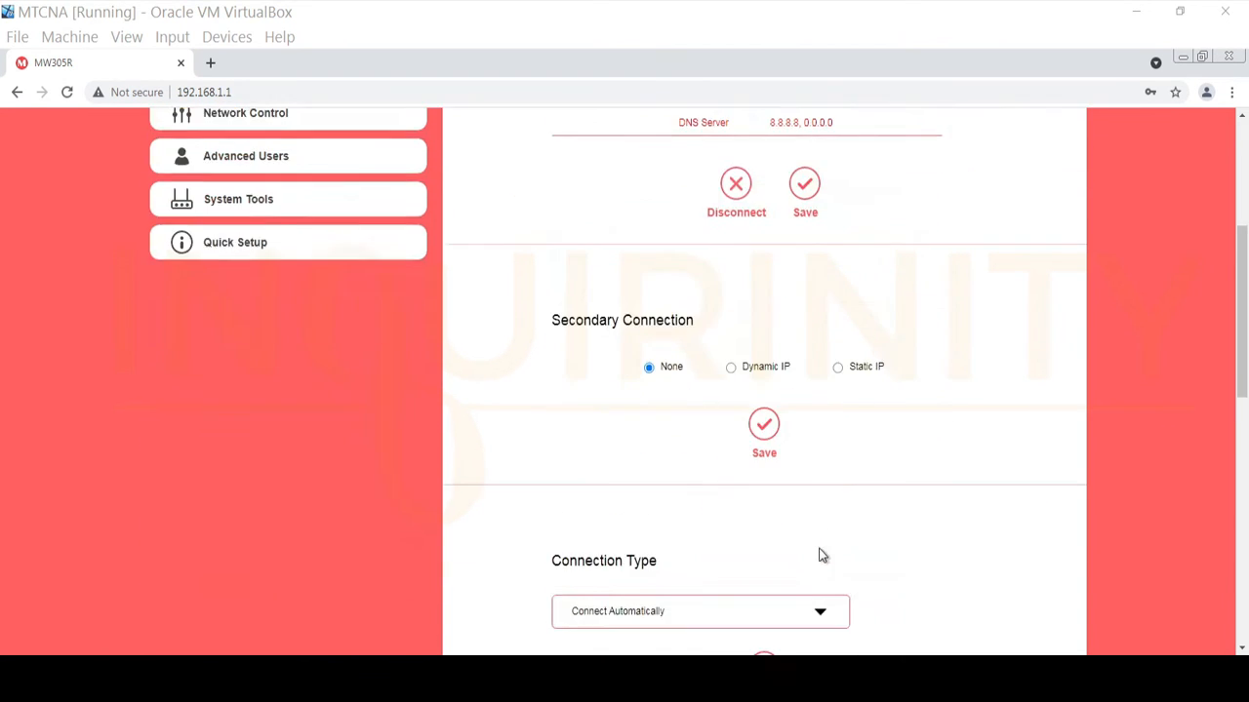
left_click(819, 332)
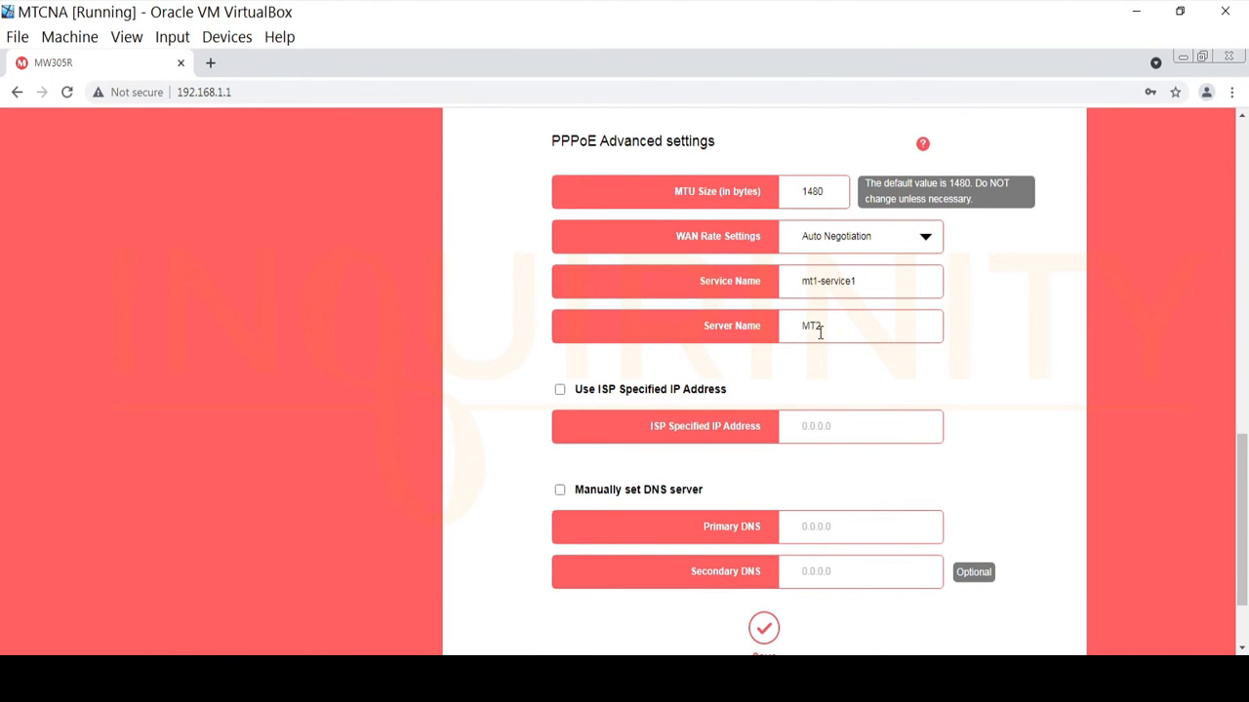
type("MT2-PPPoE2")
Clear the Service Name field and save the PPPoE advanced settings.
scroll(923, 526, "up", 3)
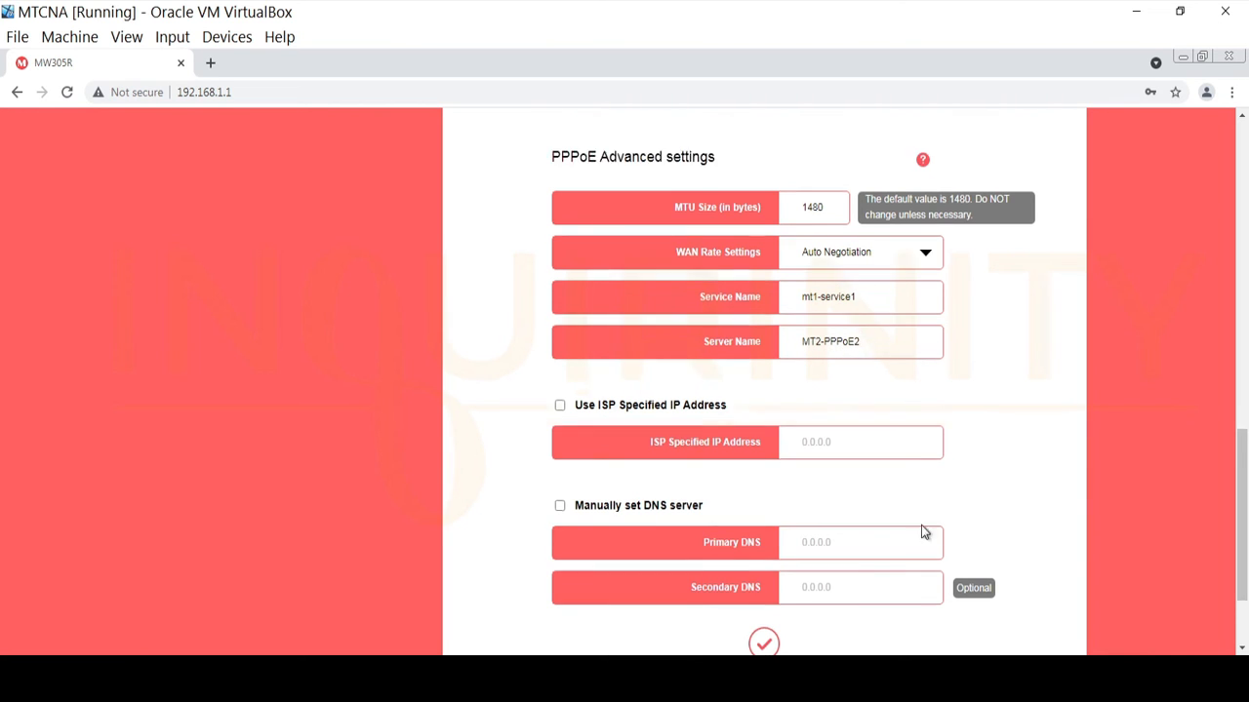
left_click_drag(868, 448, 691, 455)
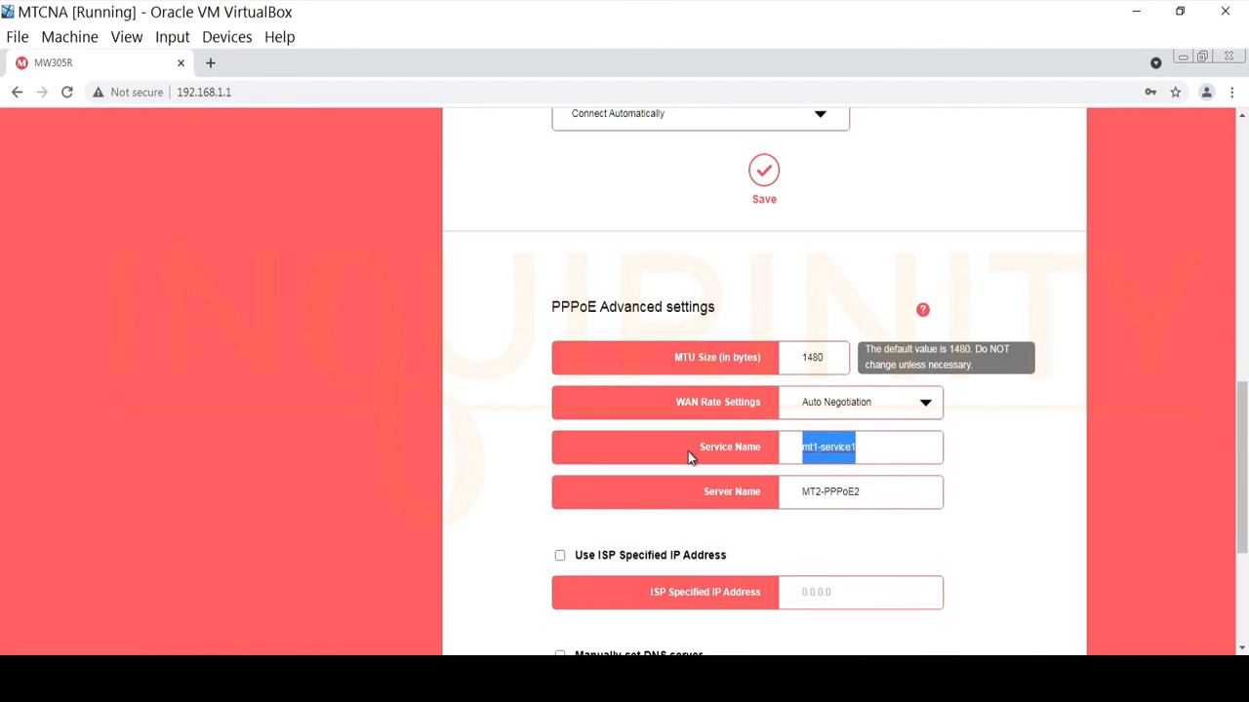
key("BackSpace")
scroll(881, 452, "up", 5)
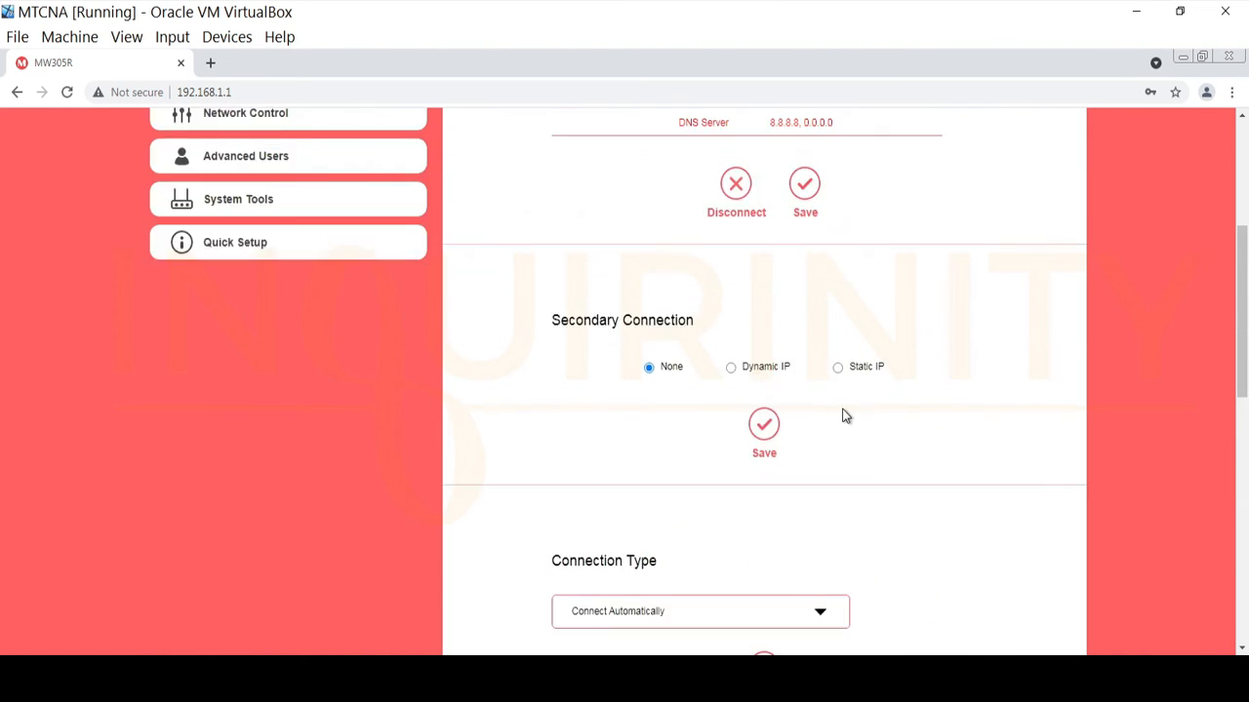
scroll(836, 510, "down", 4)
scroll(742, 449, "down", 3)
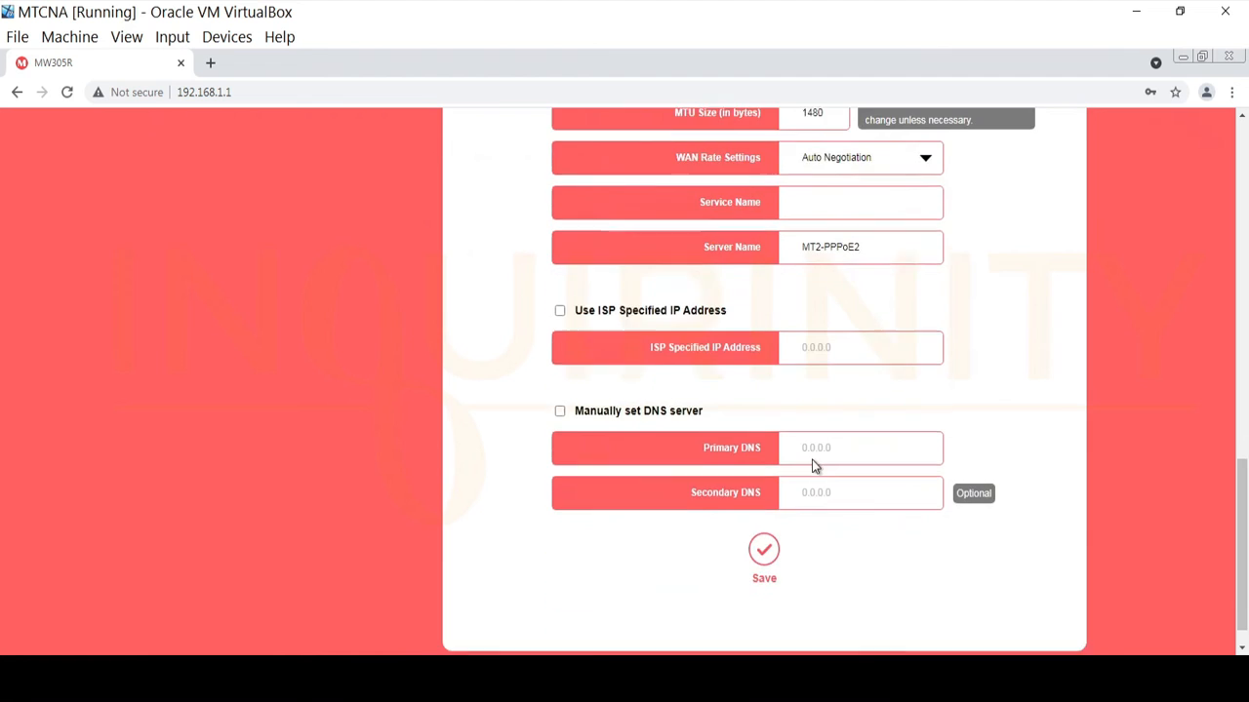
scroll(825, 468, "up", 3)
scroll(821, 456, "down", 3)
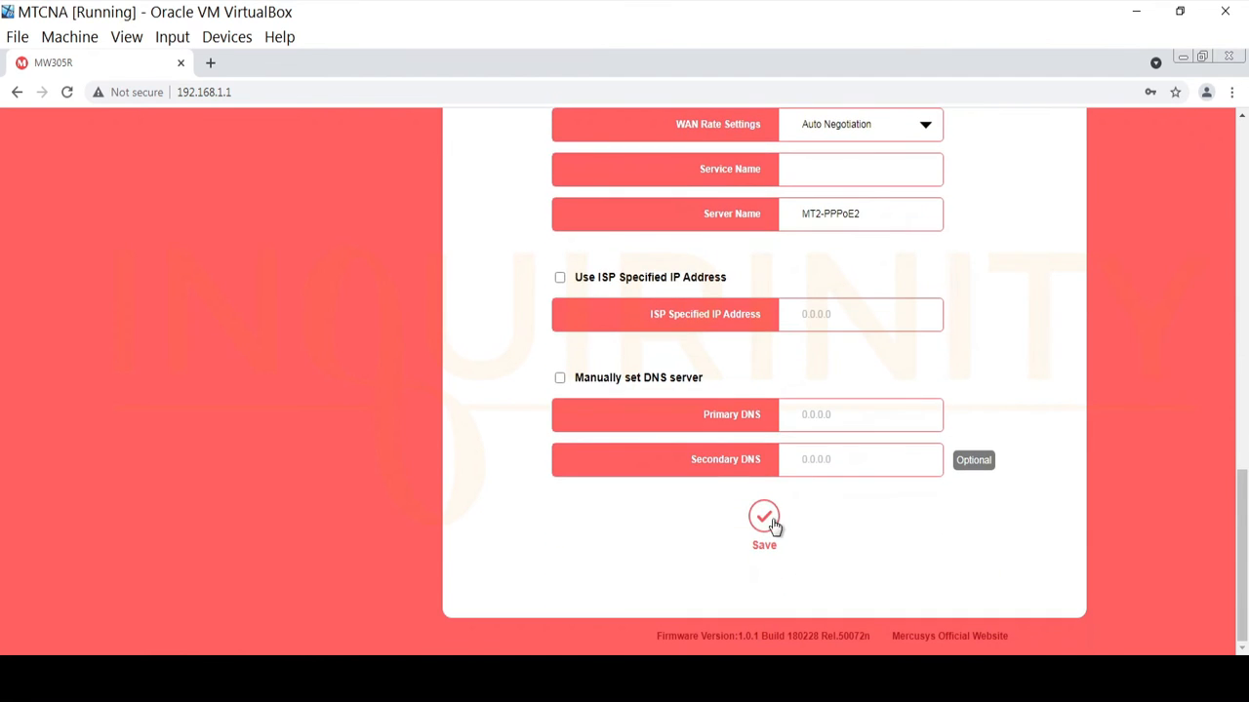
left_click(773, 522)
scroll(874, 332, "up", 2)
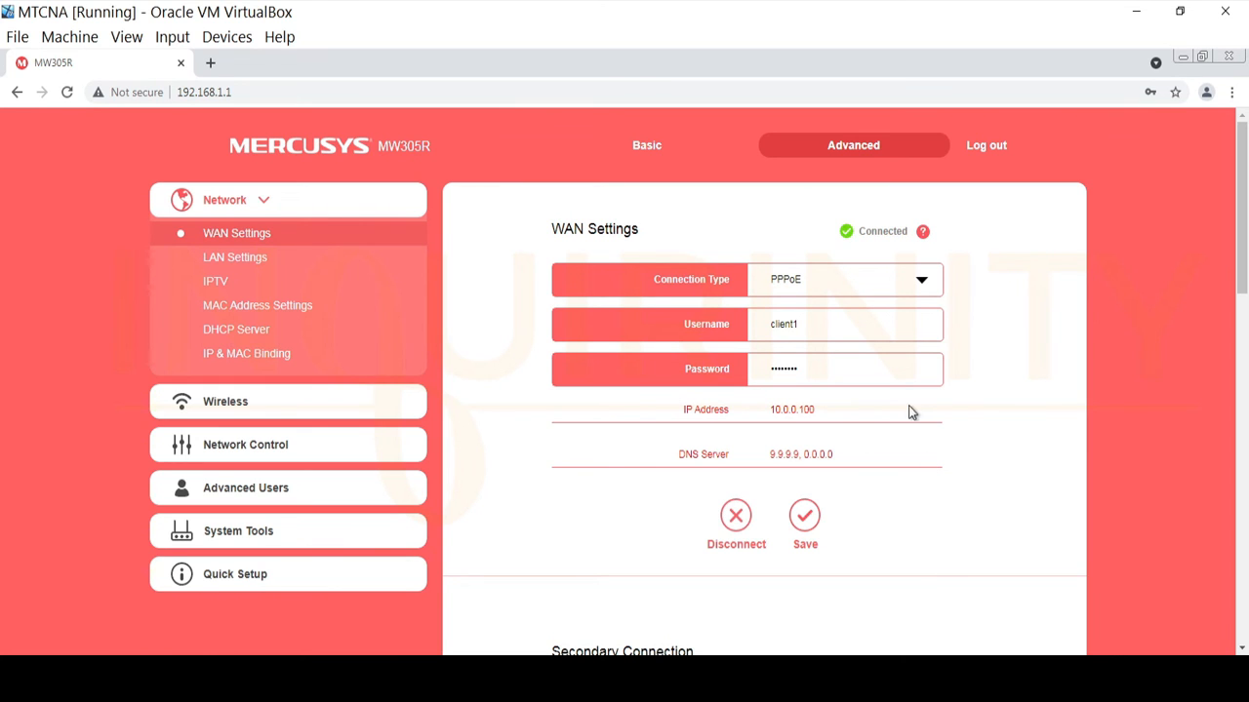
scroll(892, 409, "down", 10)
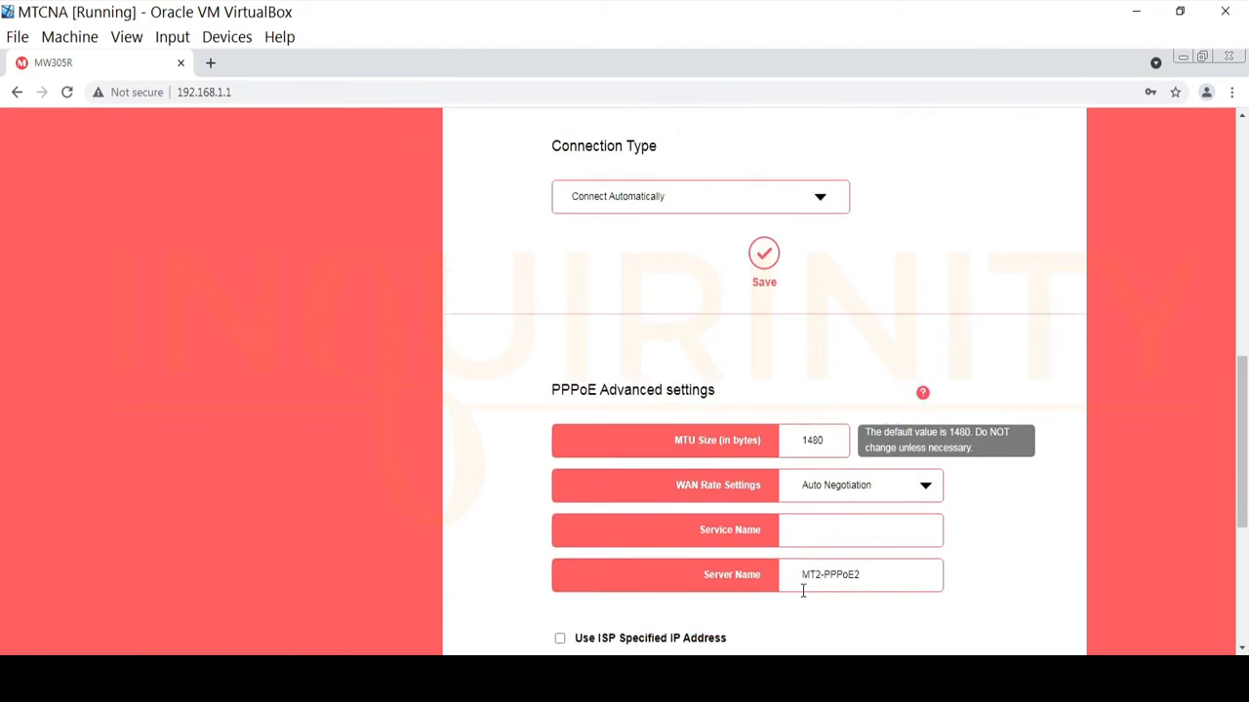
scroll(762, 546, "up", 3)
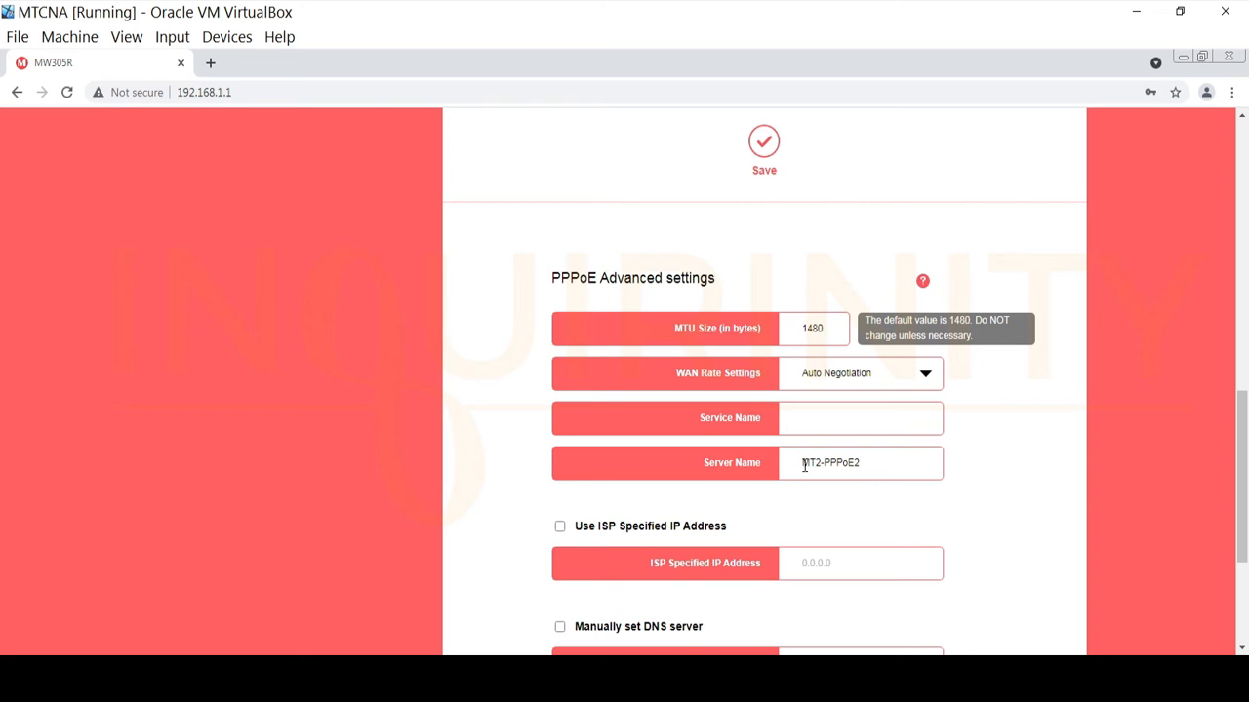
left_click_drag(804, 465, 872, 464)
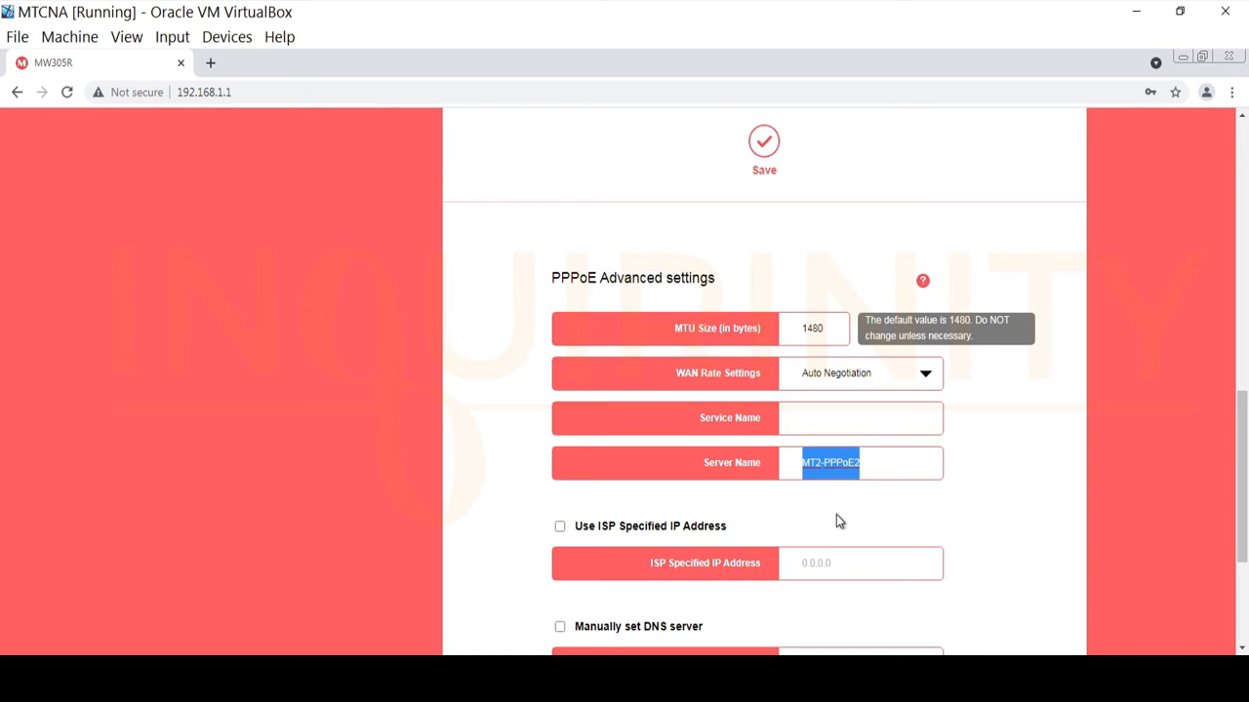
left_click(883, 463)
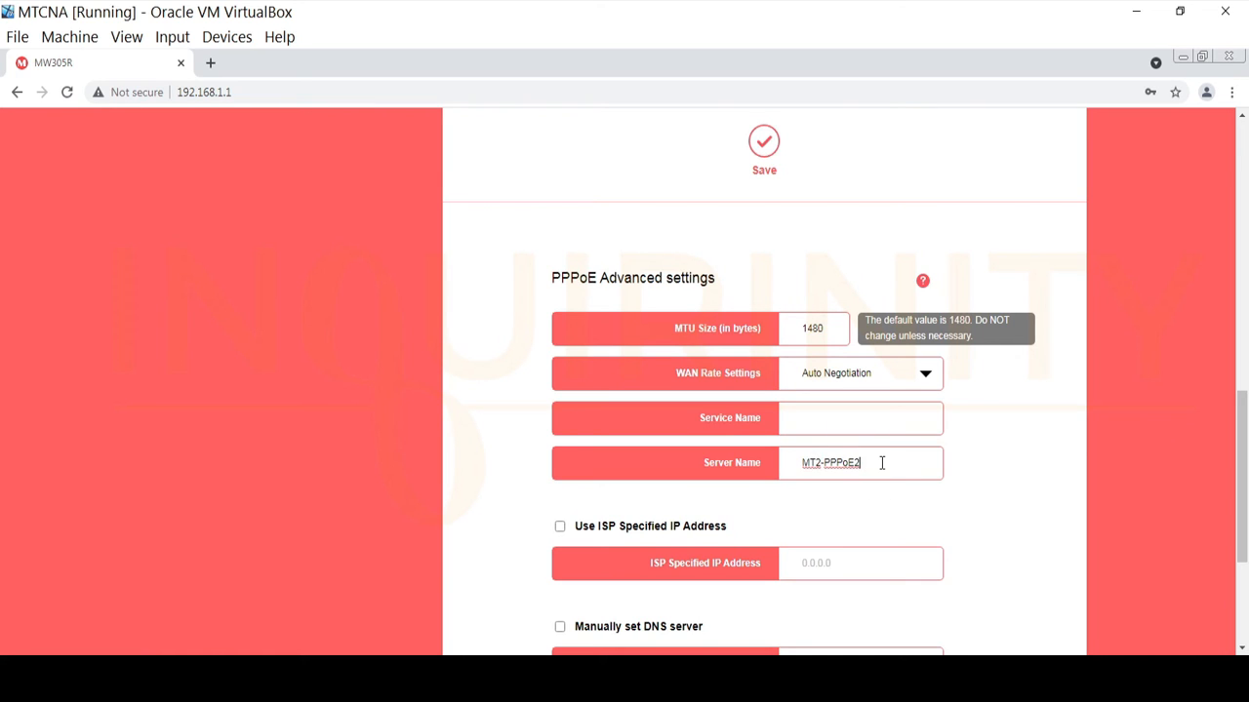
left_click_drag(859, 462, 711, 467)
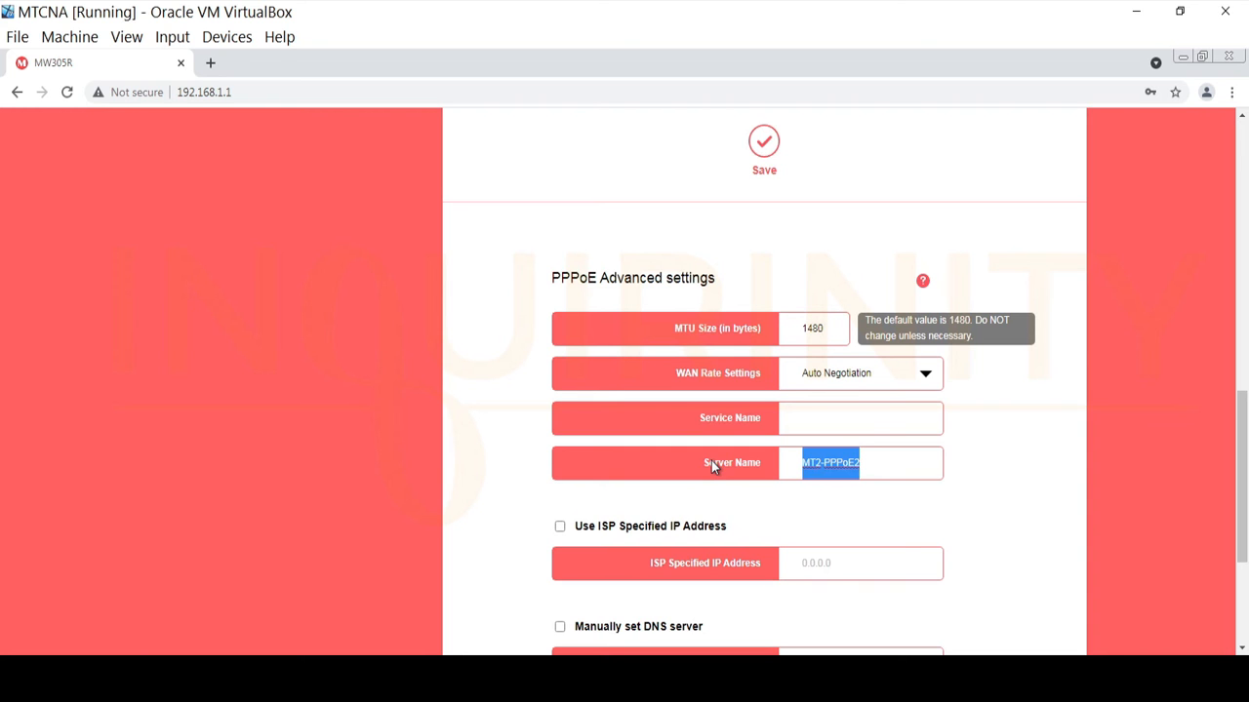
scroll(848, 493, "up", 9)
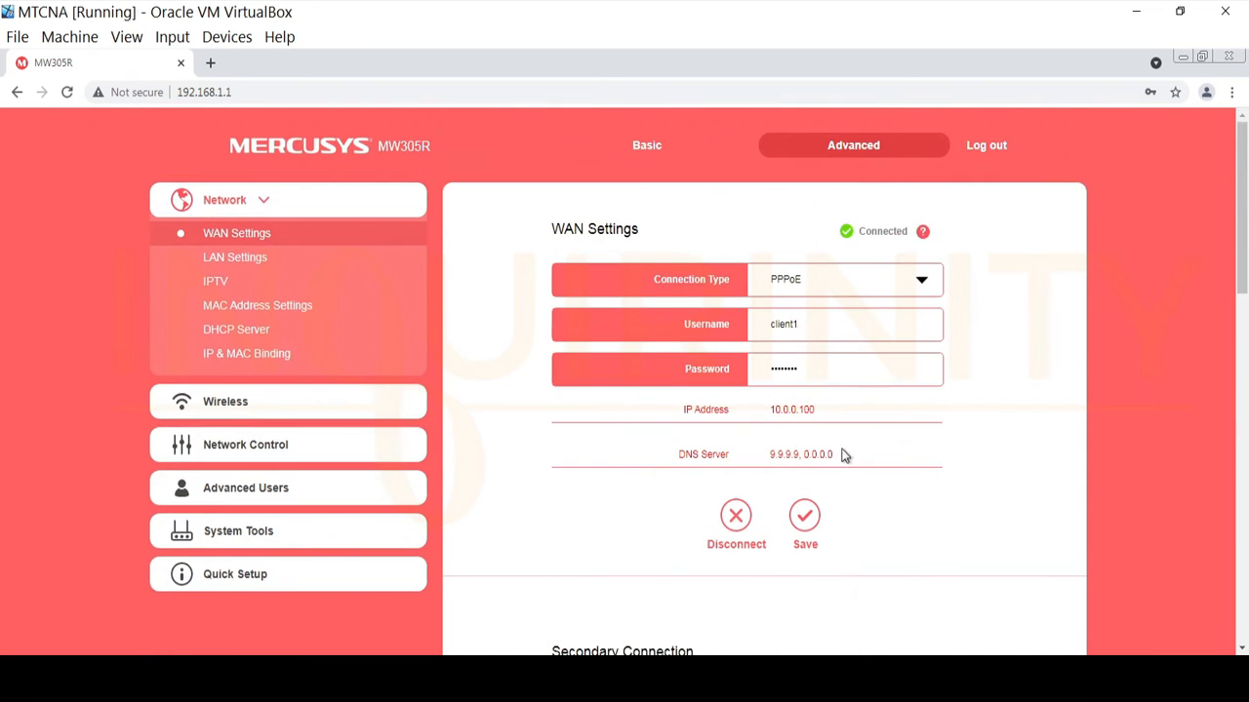
left_click(882, 676)
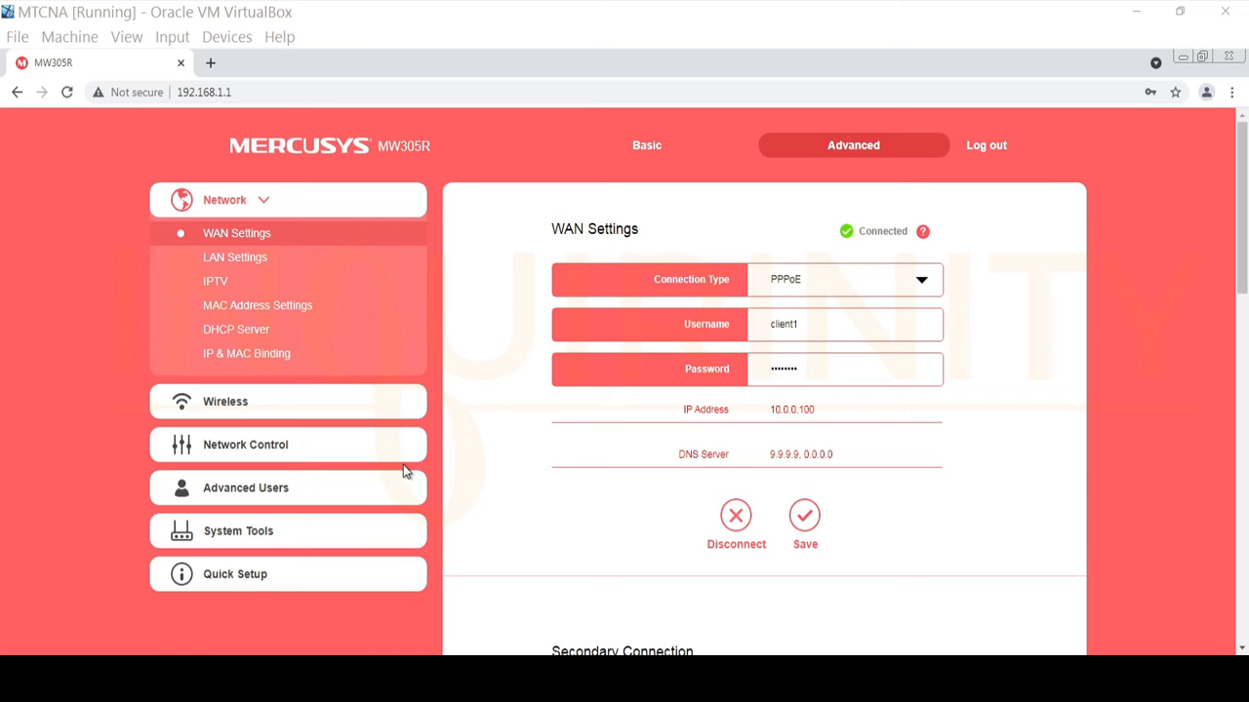
Go to System Tools > Diagnostic Tools and ping 8.8.8.8 from the router.
left_click(230, 533)
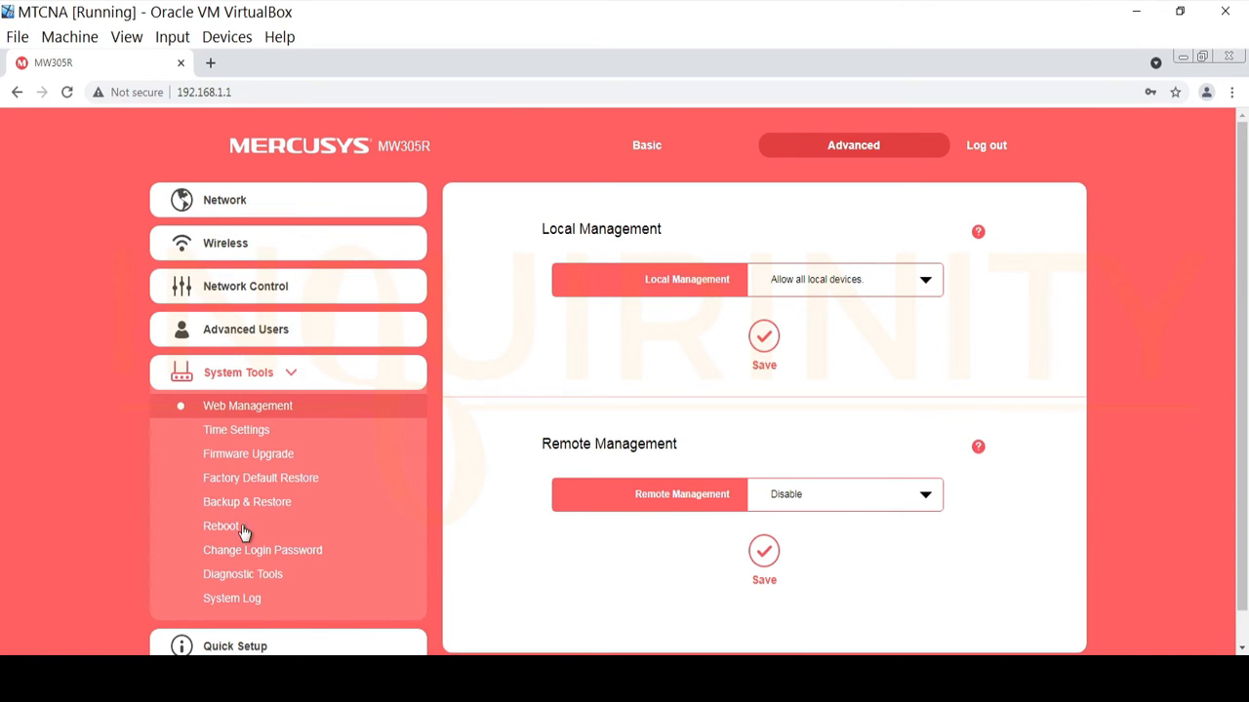
left_click(252, 576)
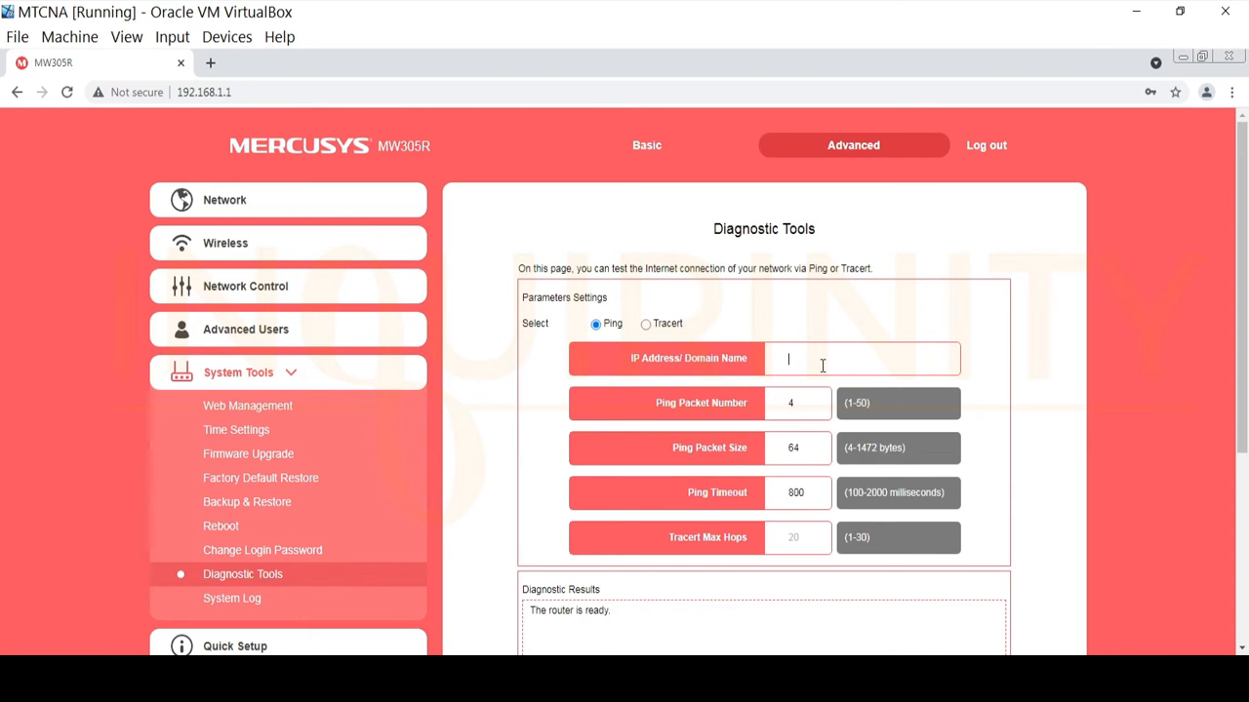
type("8.8.8.")
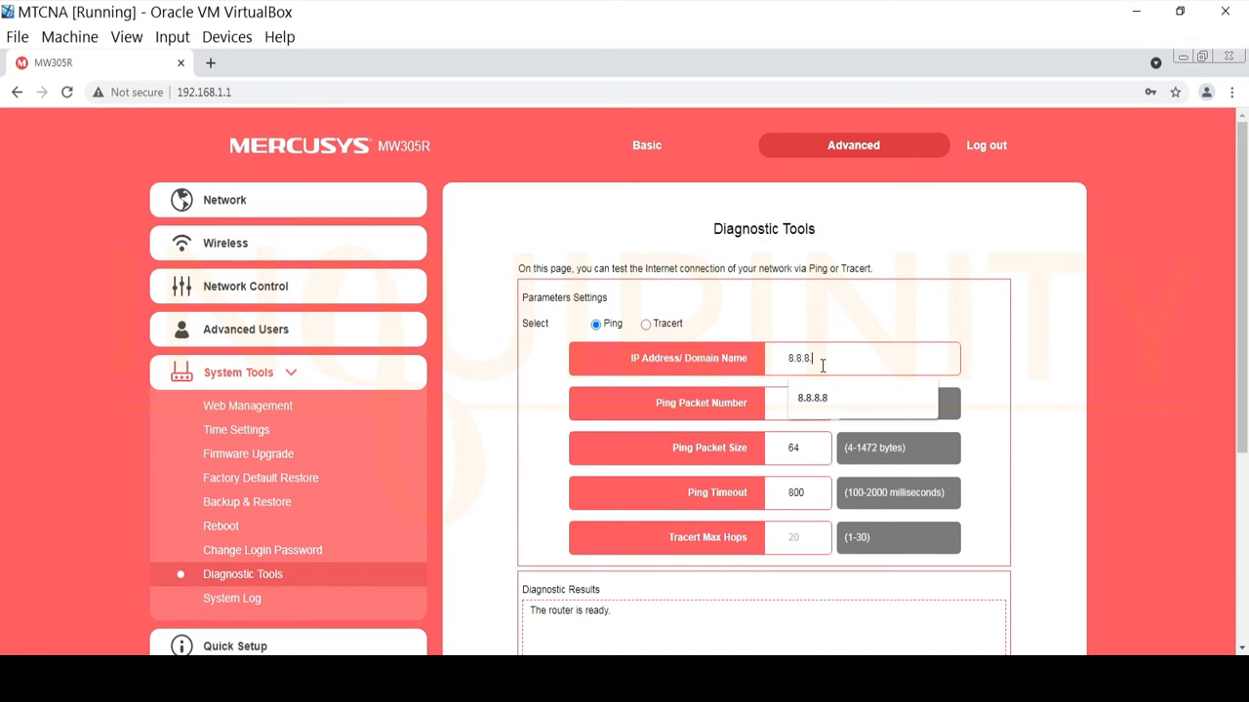
type("8")
scroll(926, 468, "down", 3)
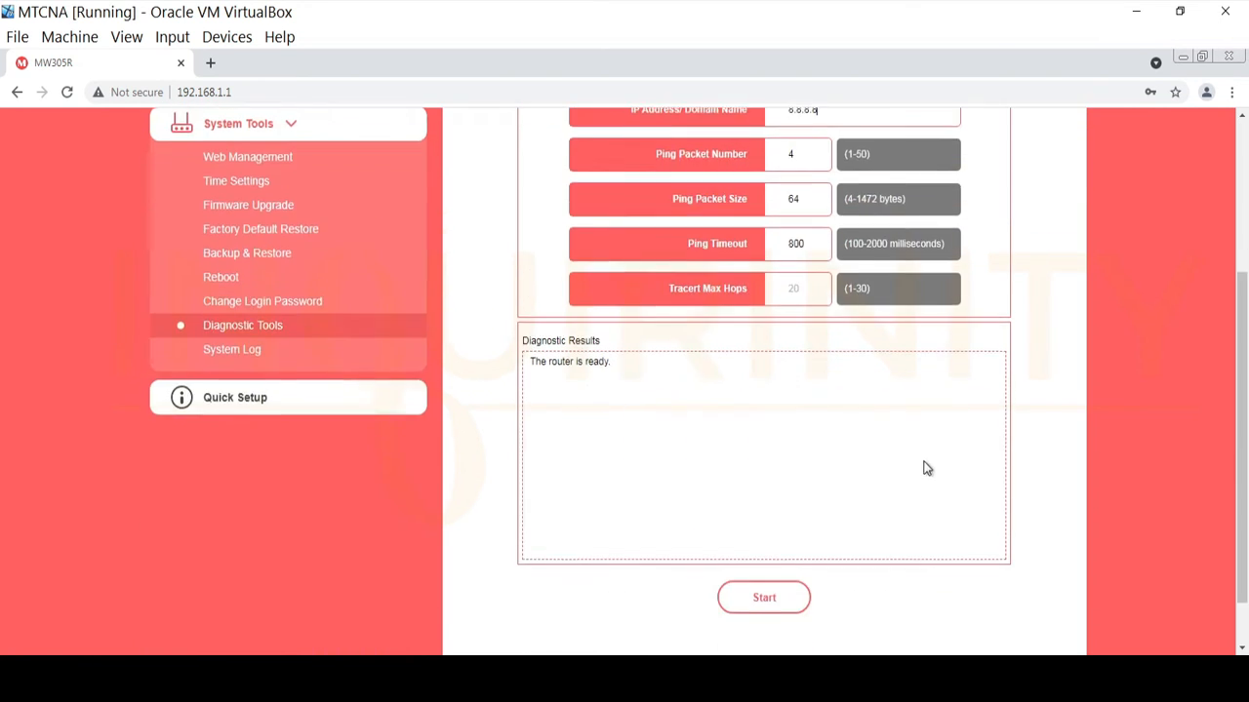
left_click(772, 537)
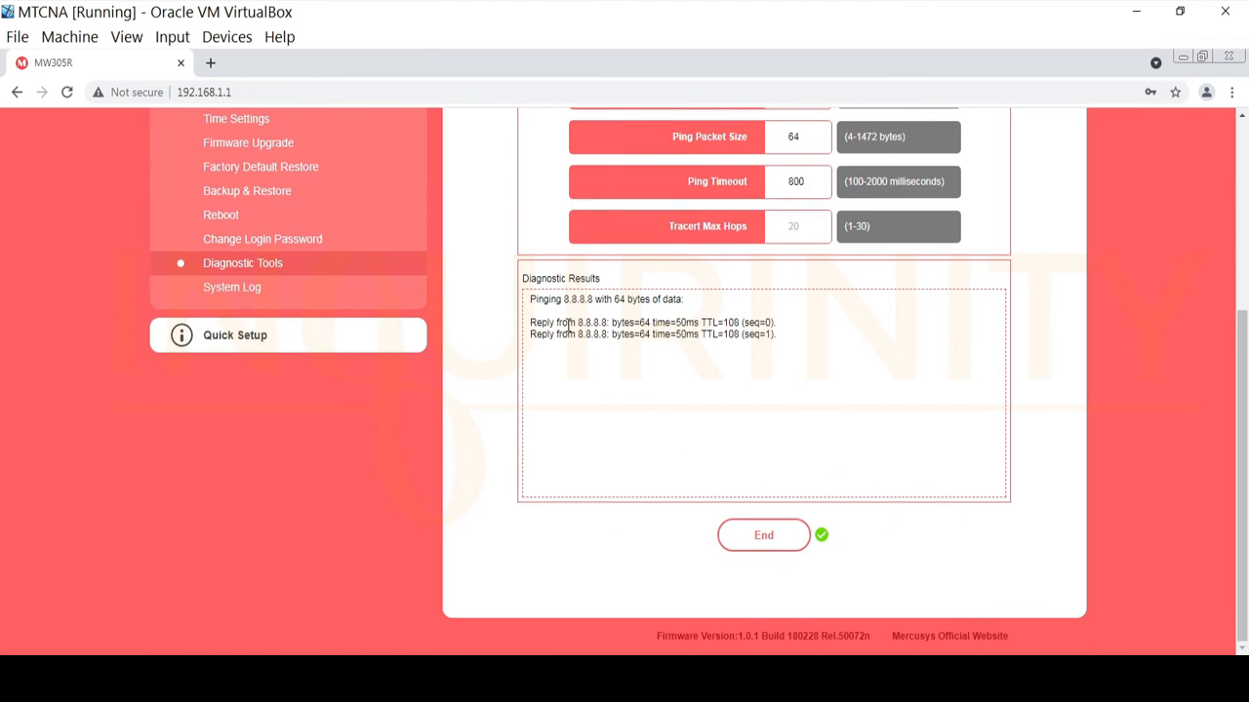
Replace the target address and ping 9.9.9.9 from the router.
scroll(822, 346, "up", 3)
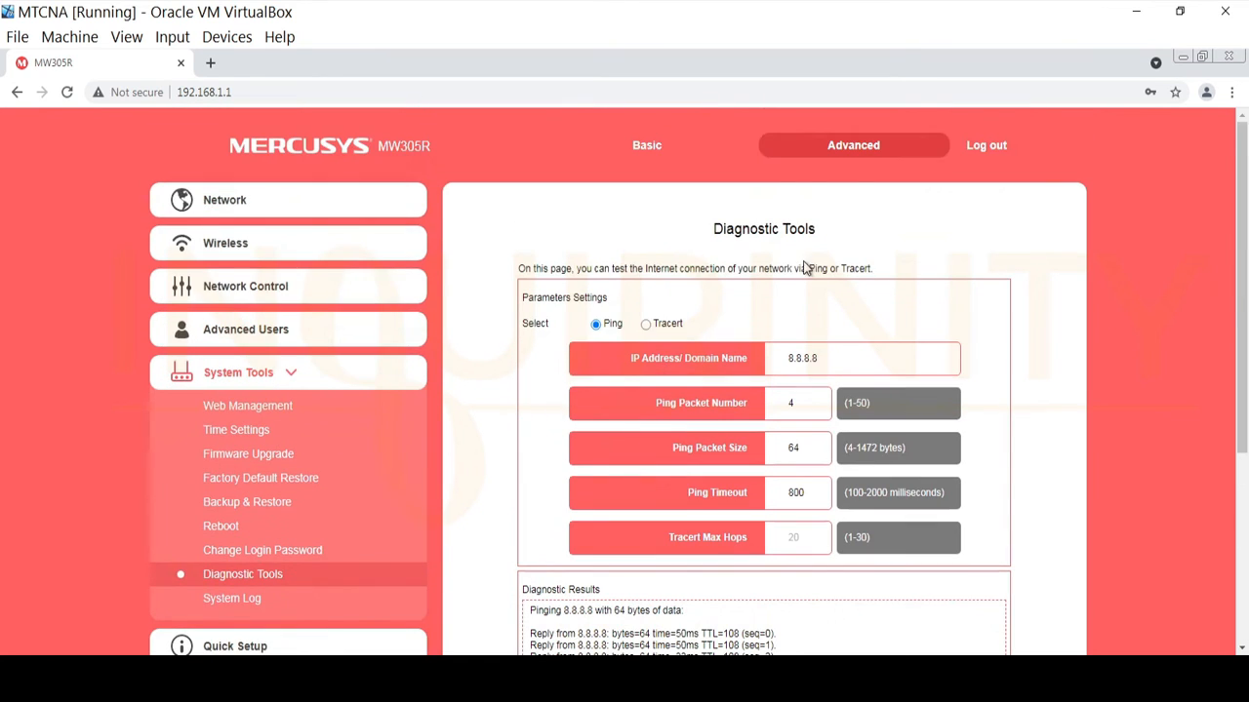
left_click_drag(823, 359, 676, 336)
type("8.8.8.8")
scroll(867, 535, "down", 3)
scroll(867, 543, "down", 1)
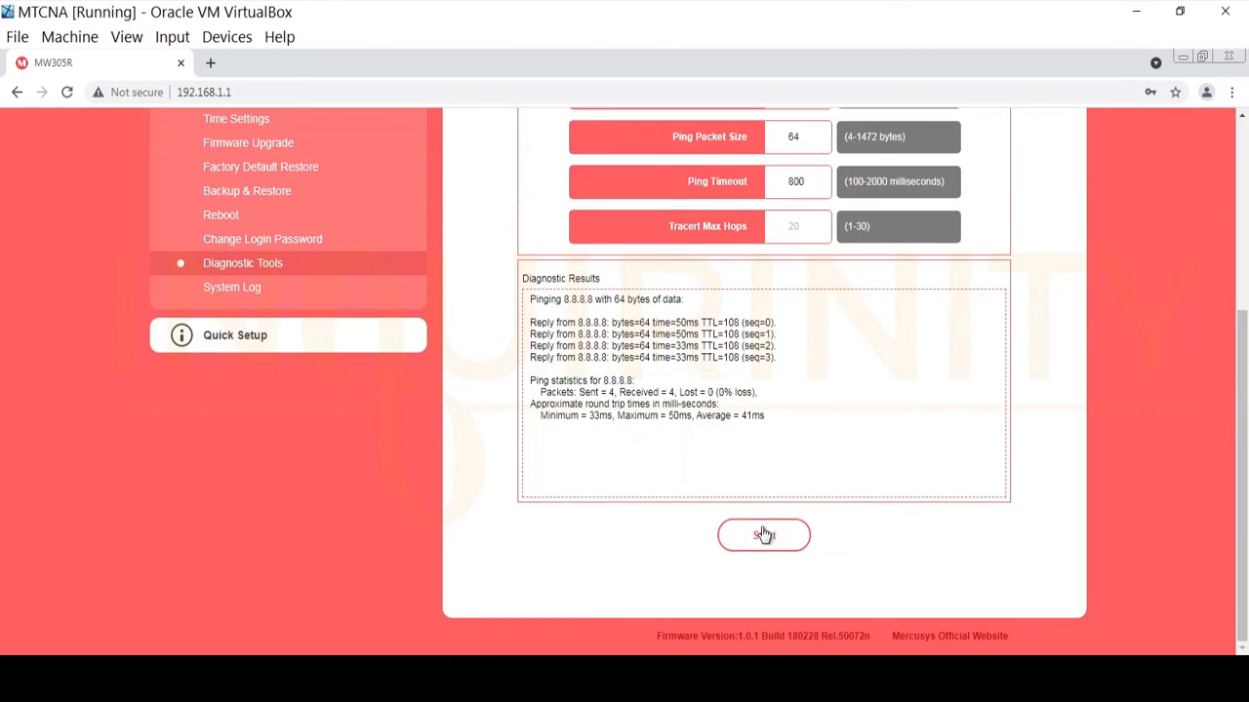
left_click(764, 535)
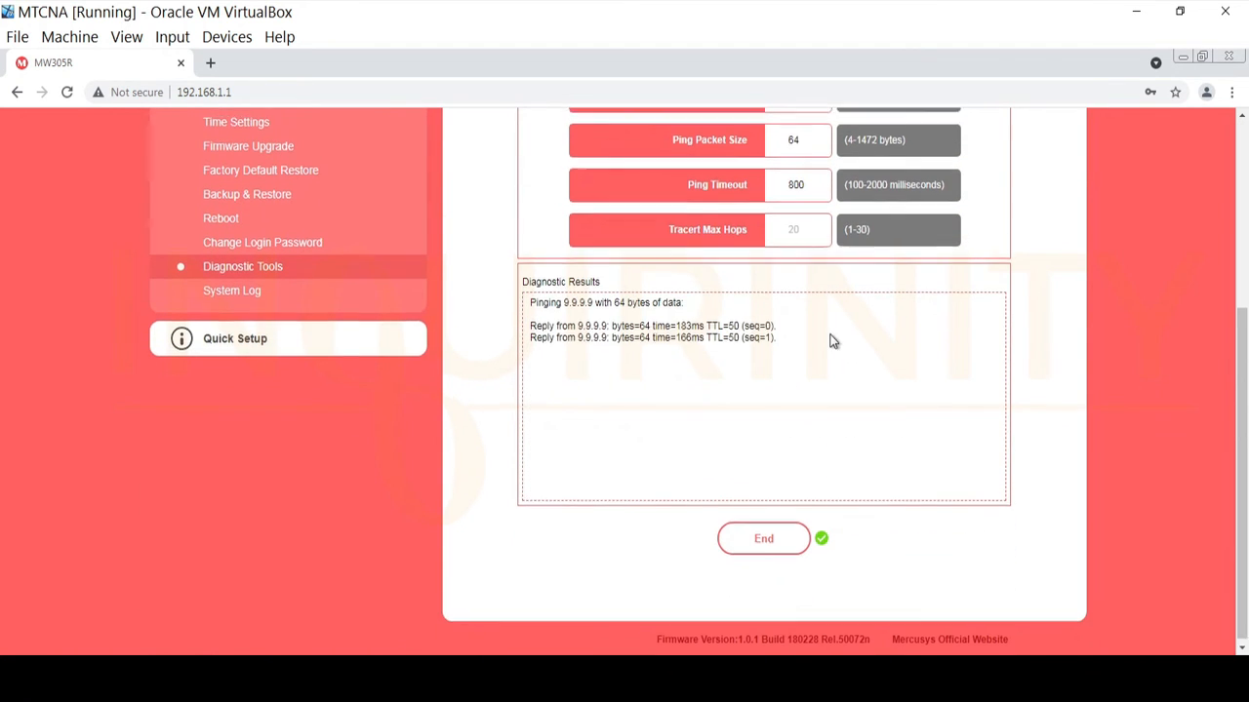
scroll(835, 347, "up", 3)
left_click_drag(842, 358, 607, 322)
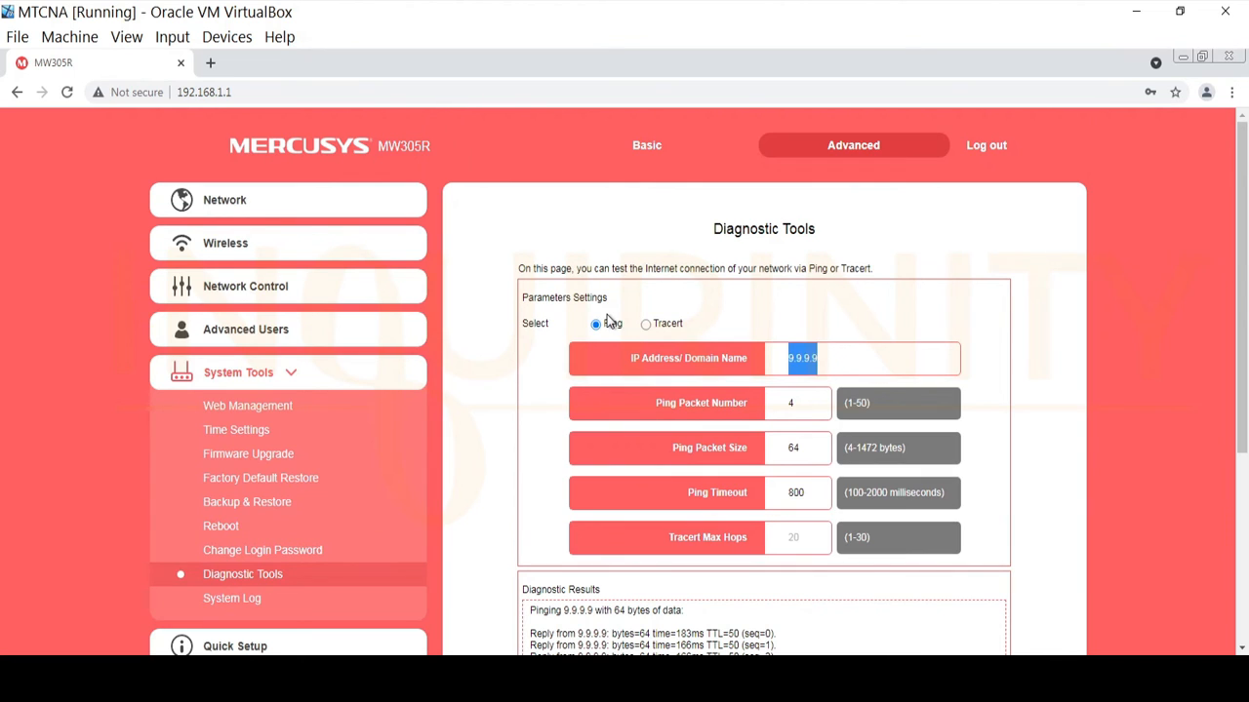
type("www.youtu")
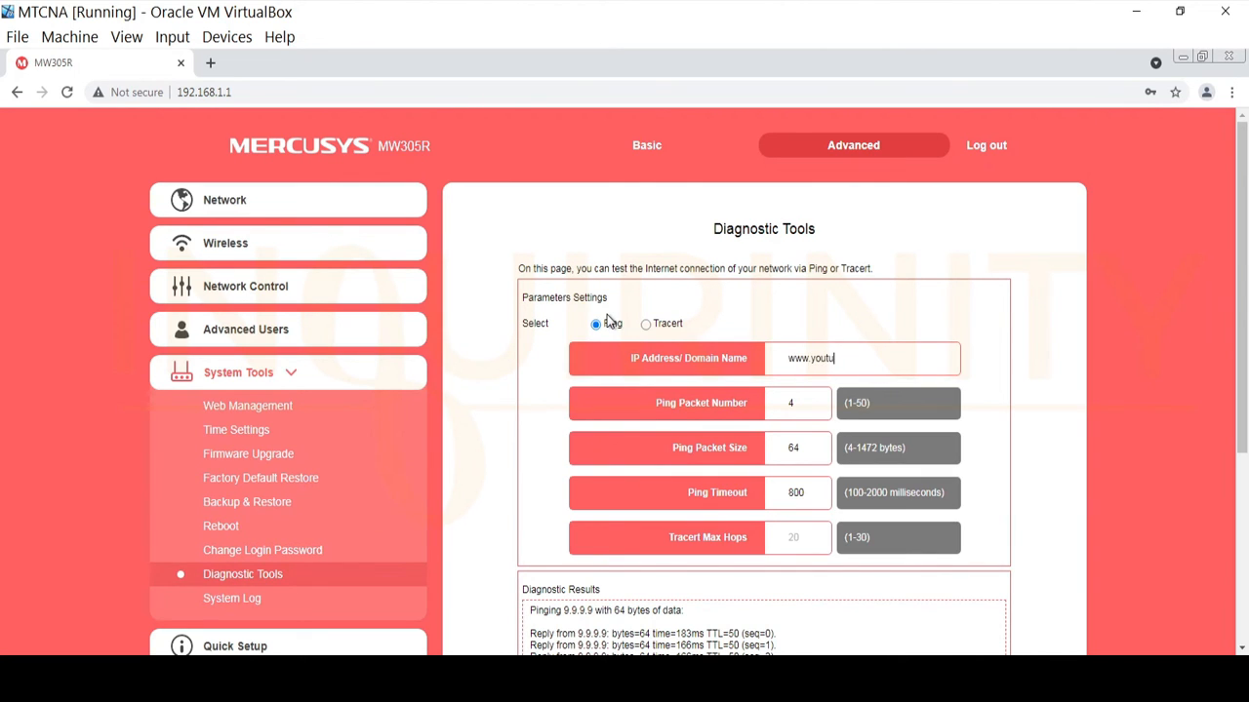
type("be.com")
scroll(607, 269, "down", 3)
left_click(775, 606)
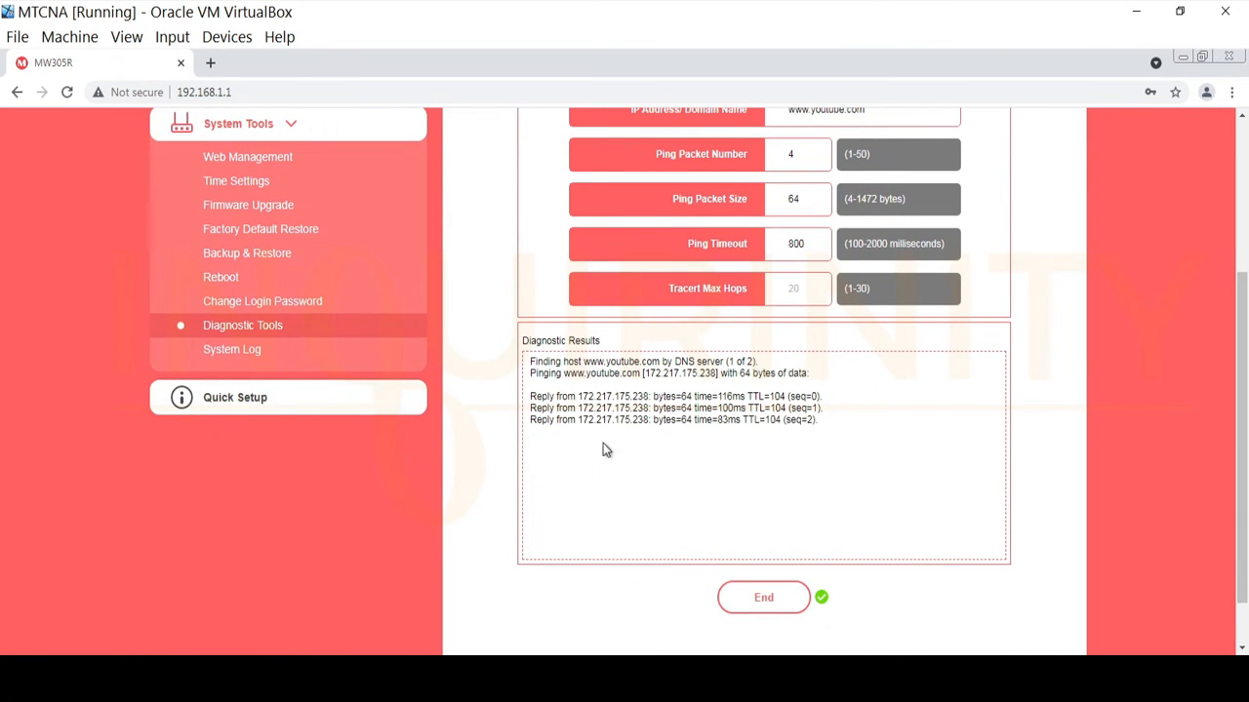
scroll(882, 476, "up", 3)
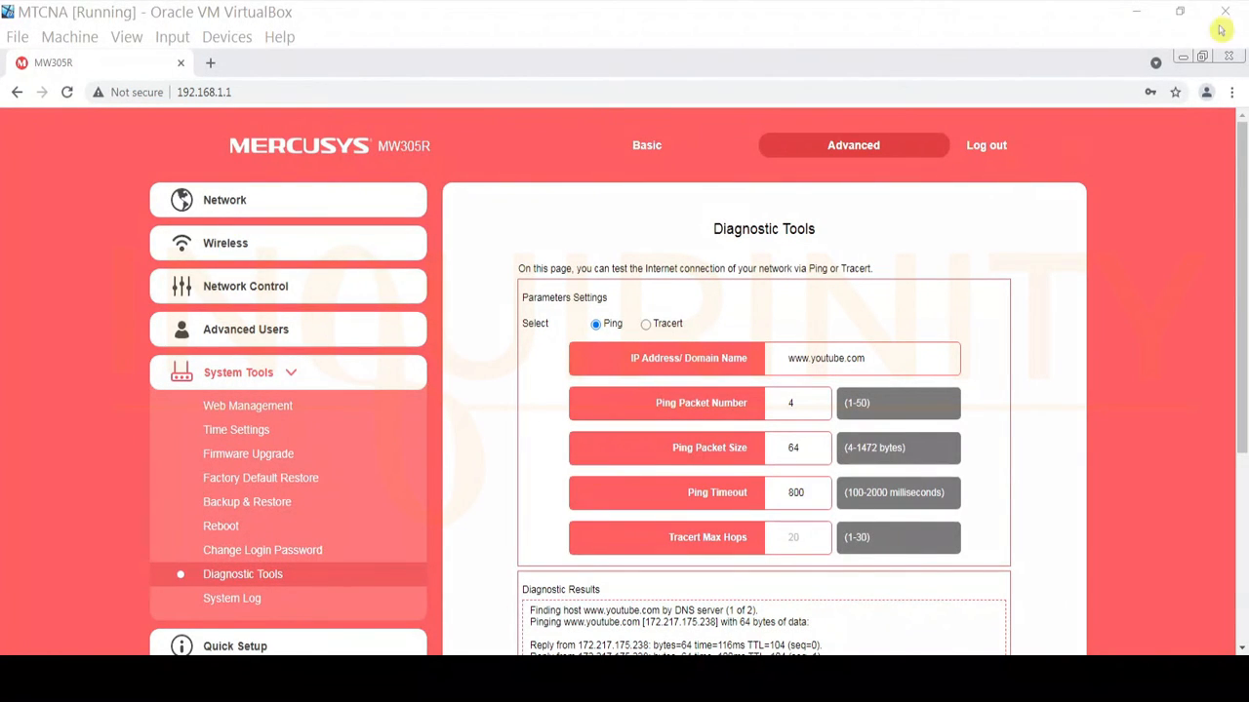
Check the Local Area Connection details to confirm the PC's gateway is 192.168.1.1.
left_click(1182, 59)
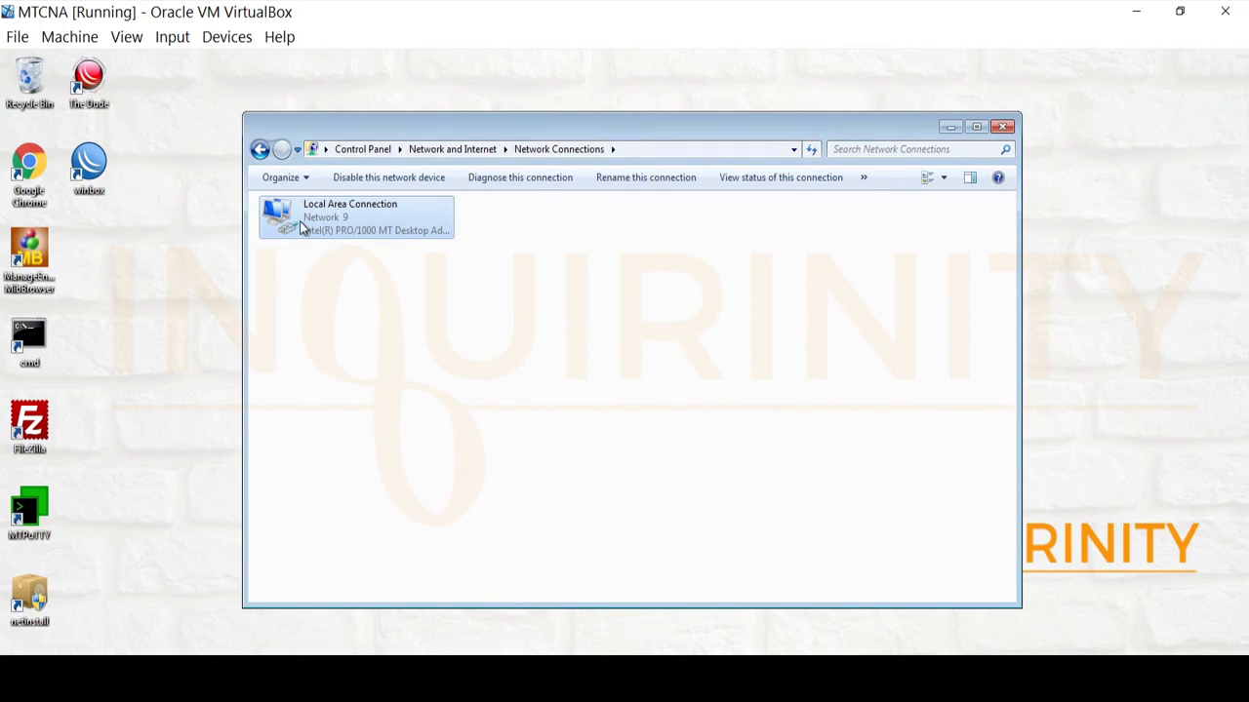
right_click(300, 228)
left_click(334, 249)
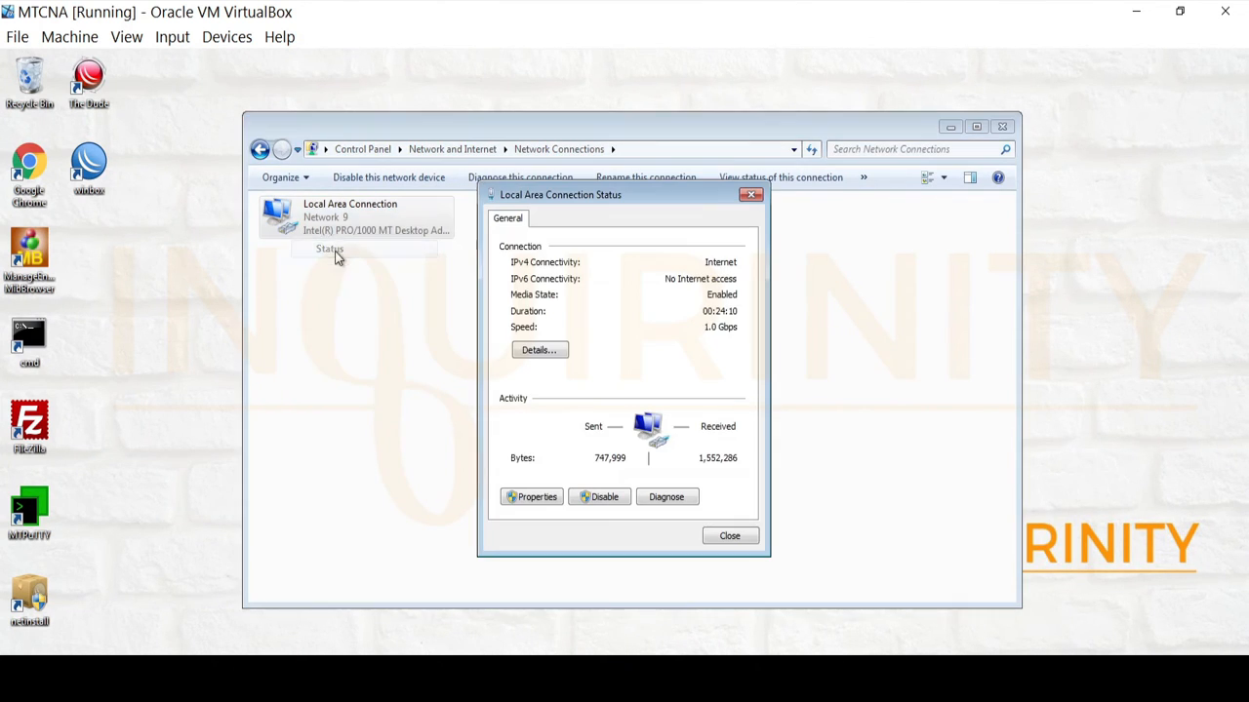
left_click(539, 351)
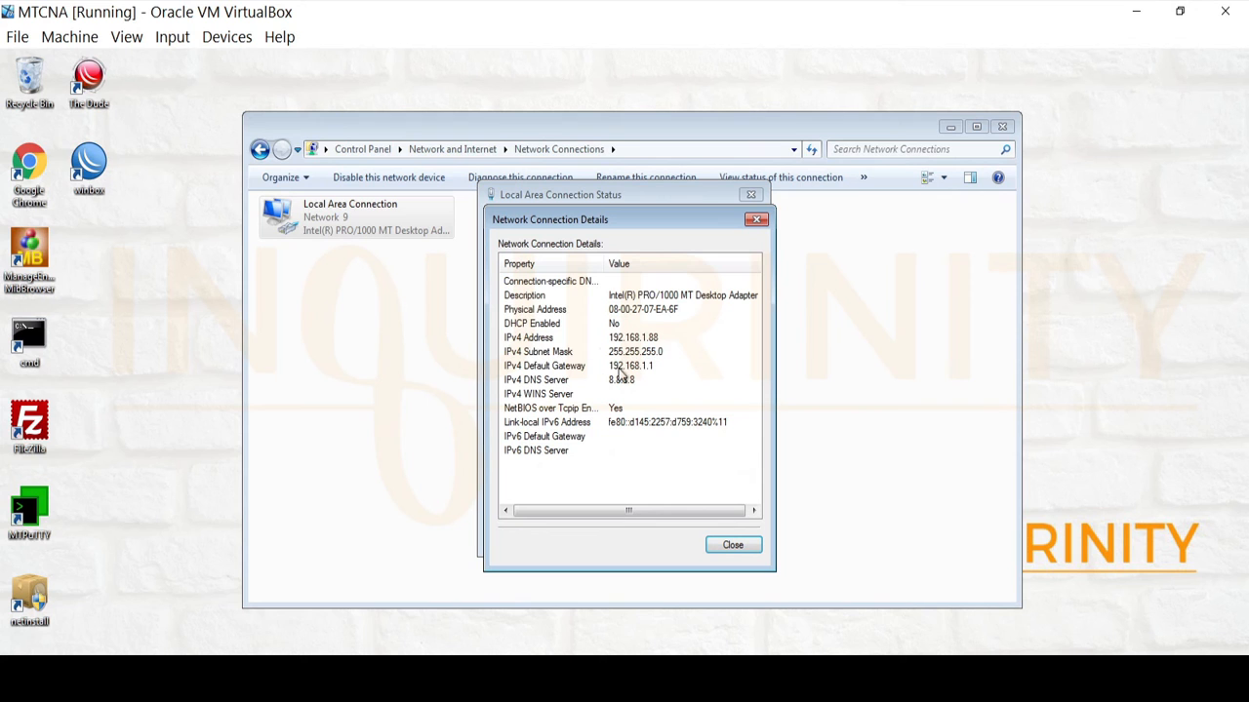
left_click(758, 221)
left_click(750, 196)
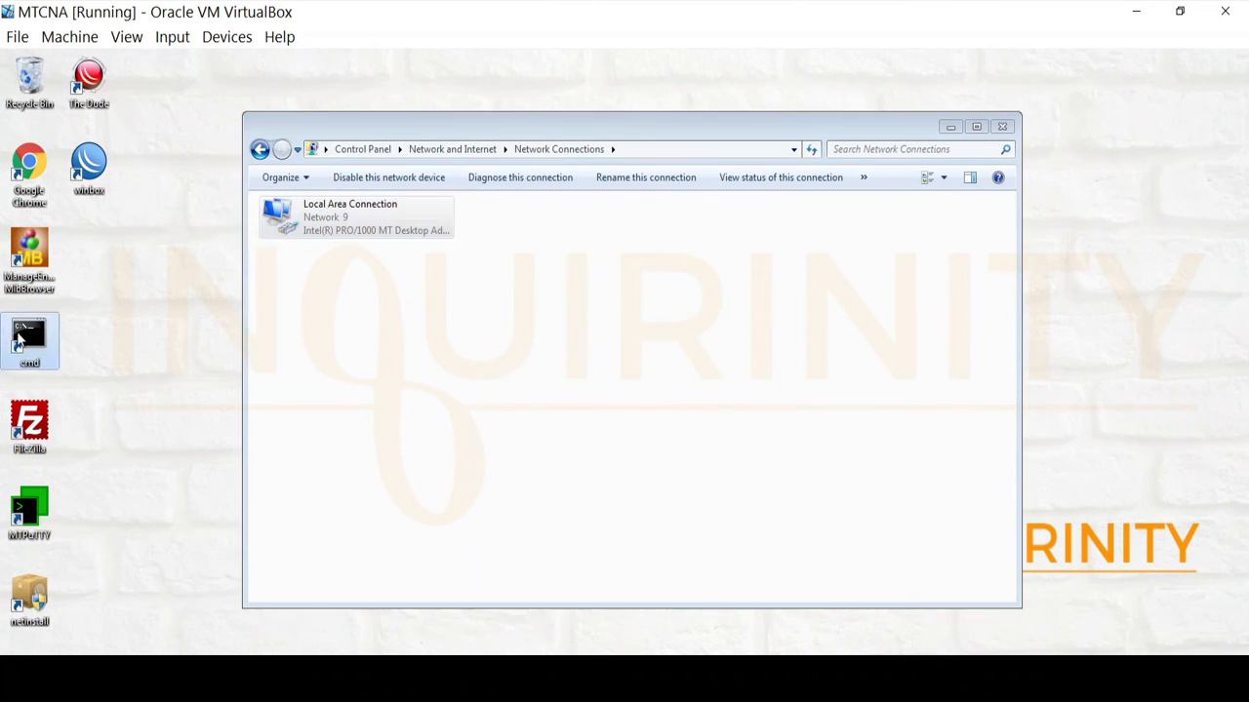
double_click(17, 339)
type("ping")
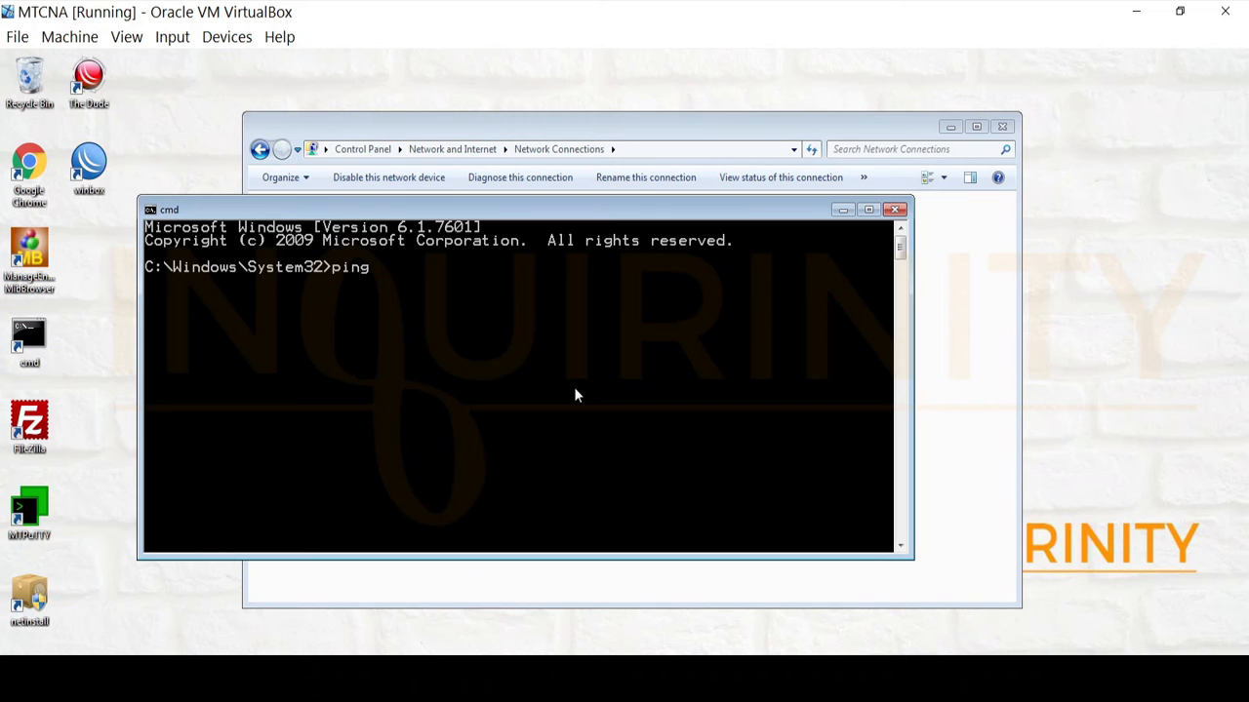
type(" 8.8.8.8")
key("Return")
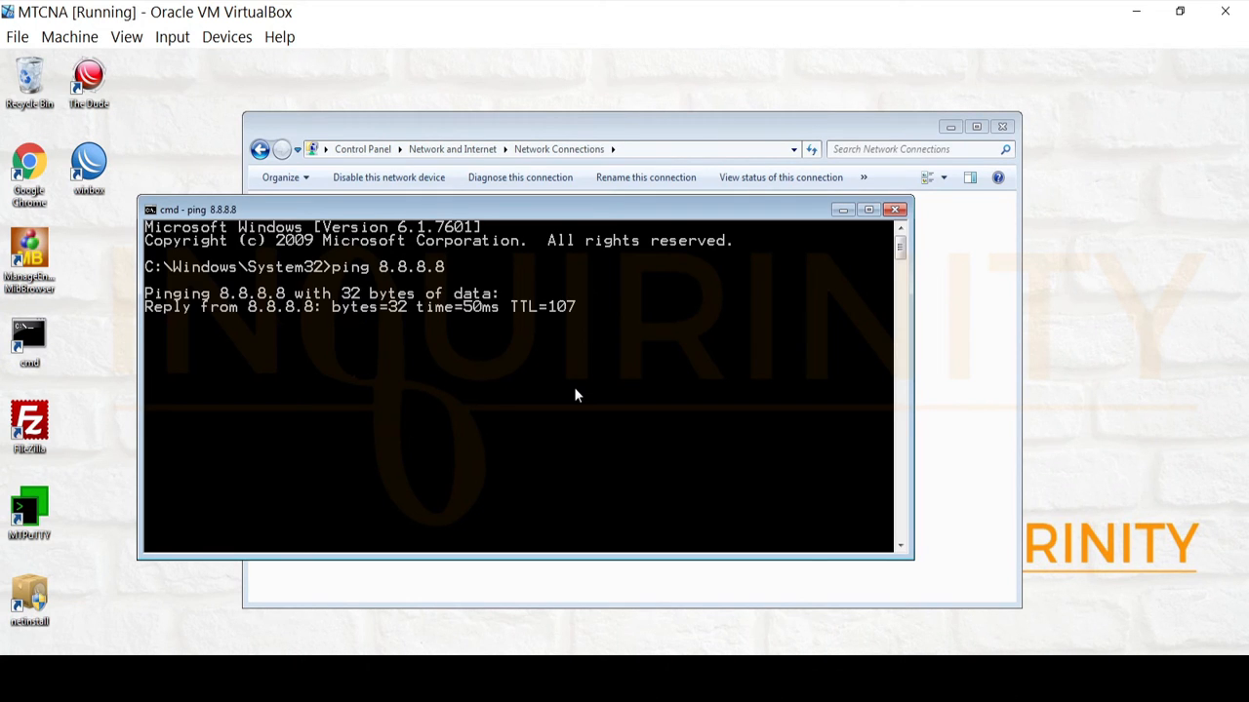
key("ctrl+c")
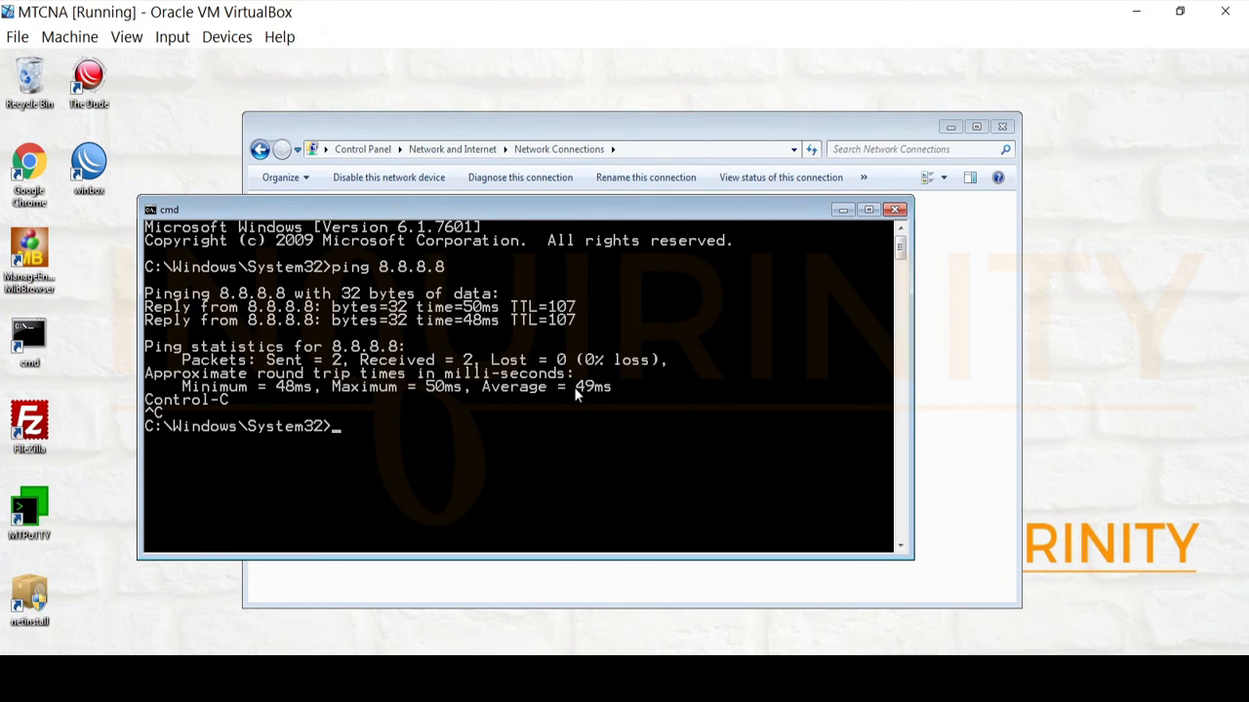
type("ping 9.9.9.9")
key("Return")
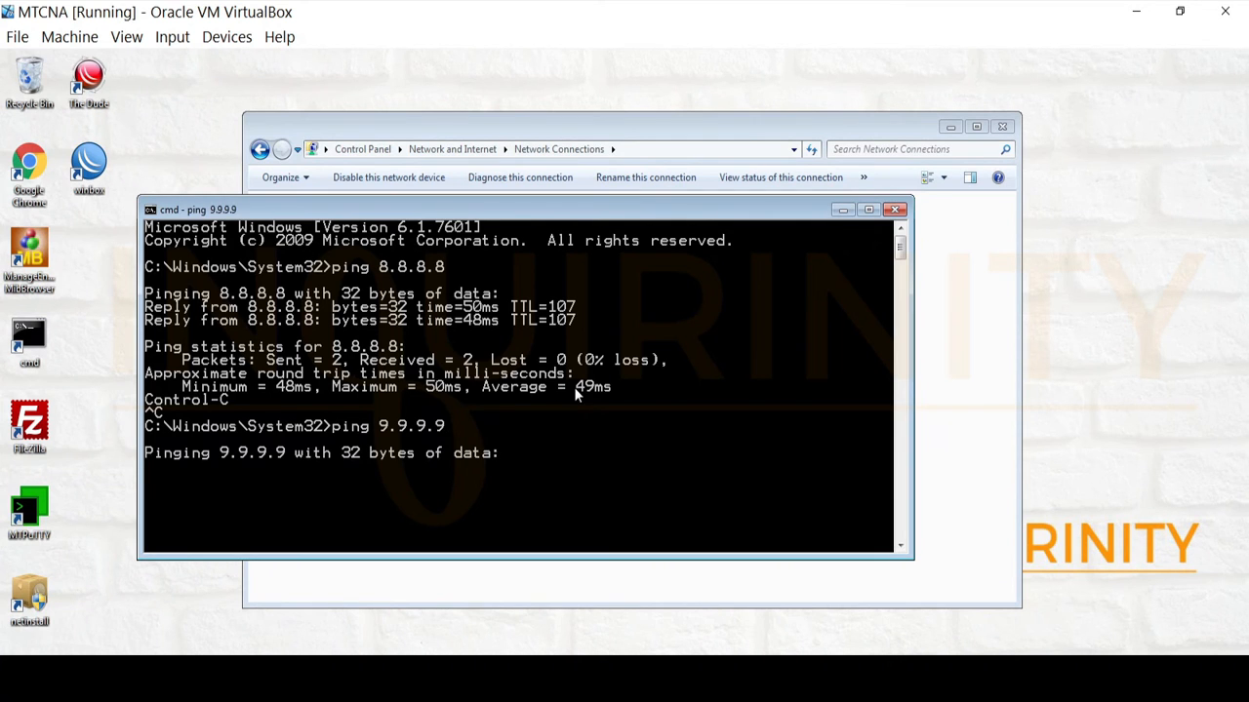
key("ctrl+c")
type("ping")
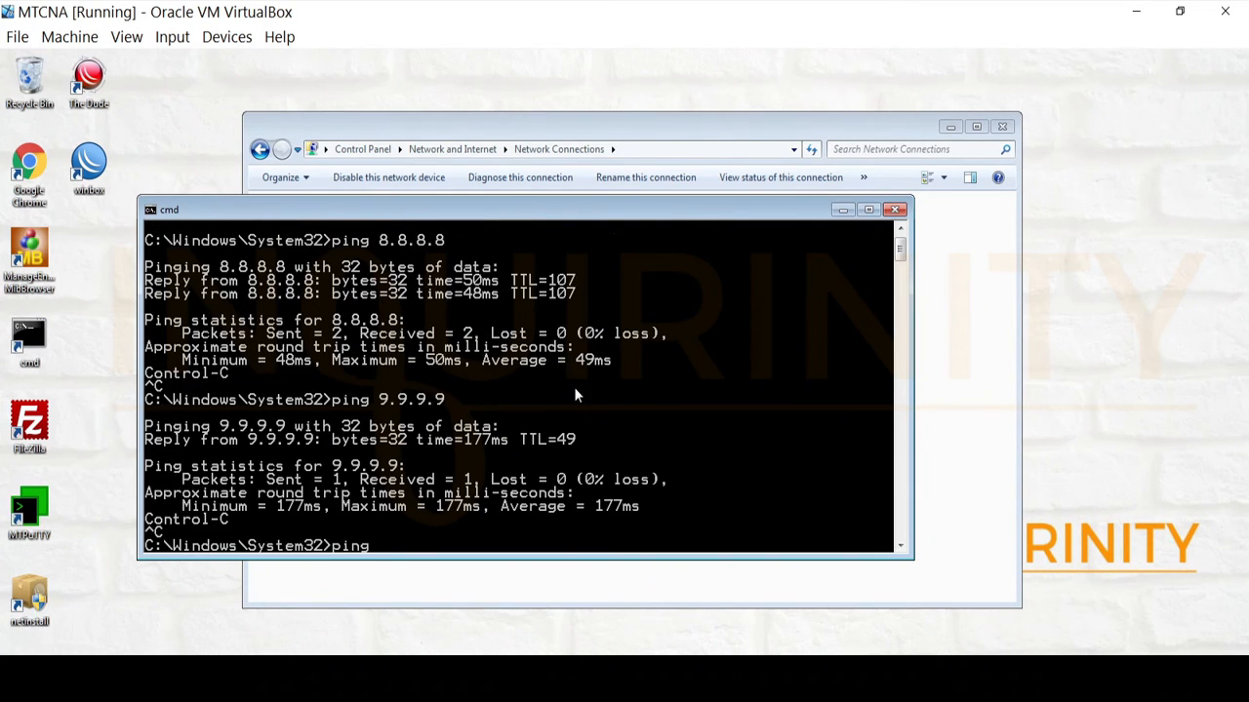
type(" www.youtube.co")
type("m")
key("Return")
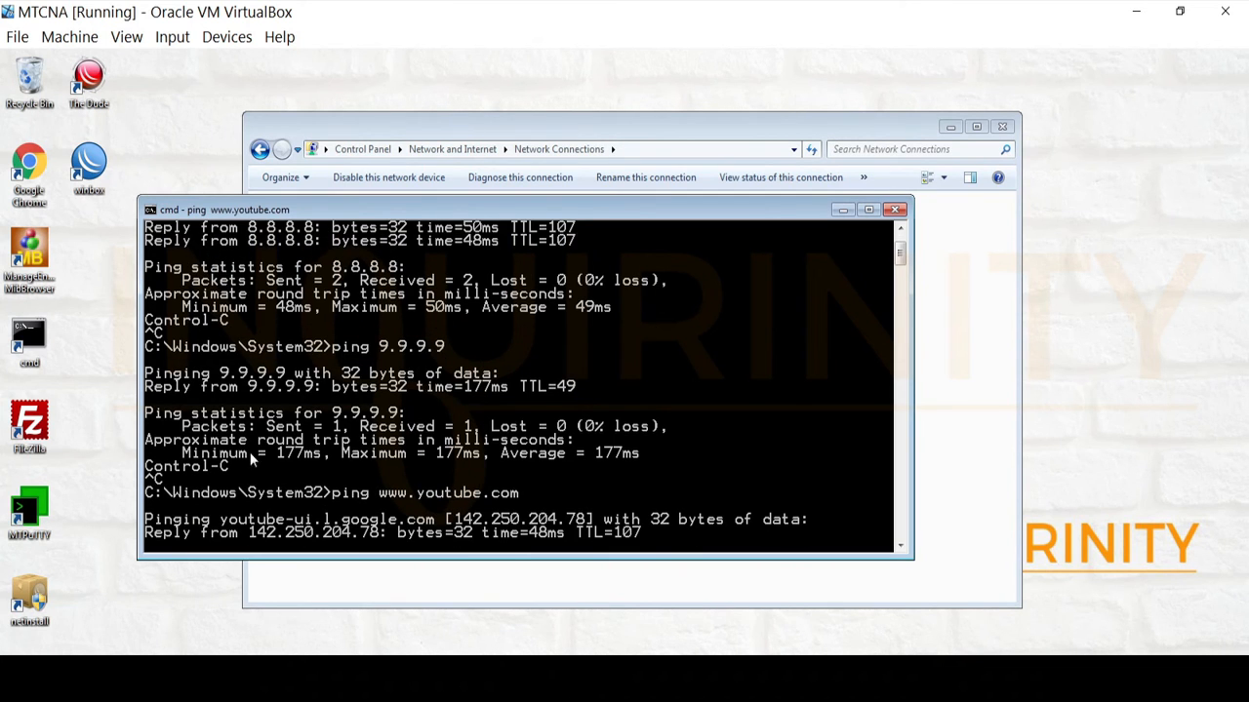
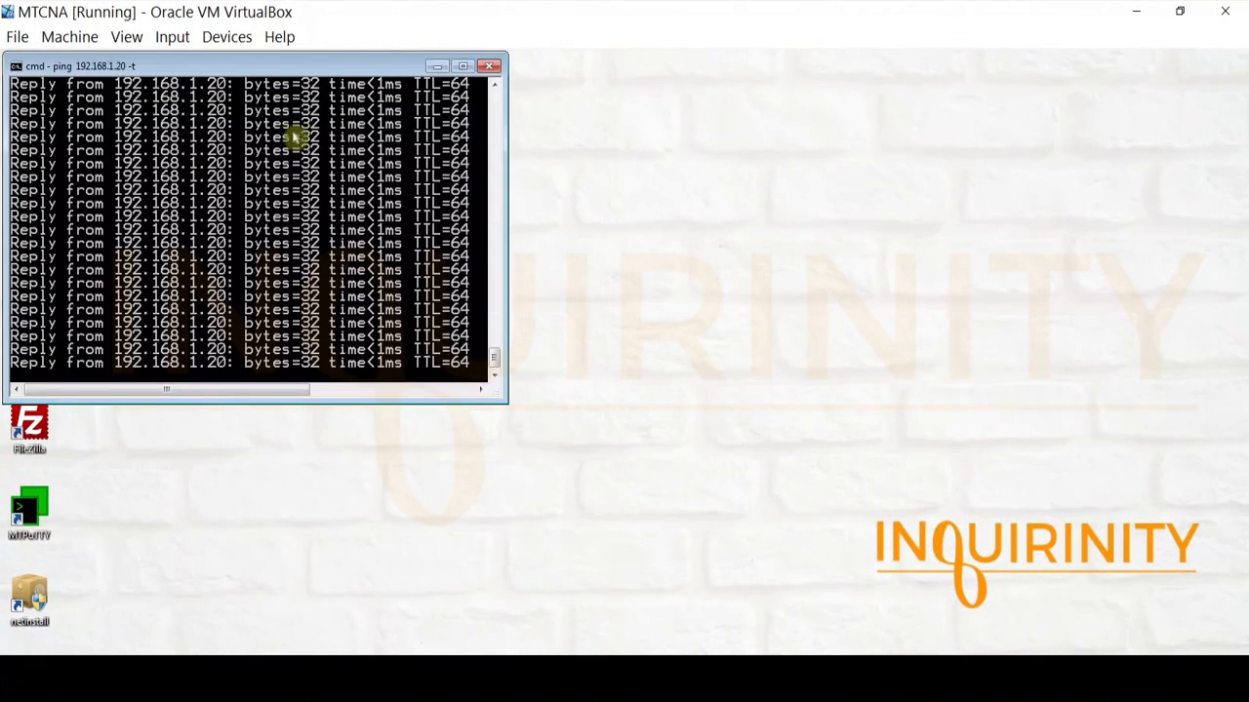
Move the continuous-ping Command Prompt window down and widen it to uncover the desktop icons.
left_click_drag(275, 71, 375, 239)
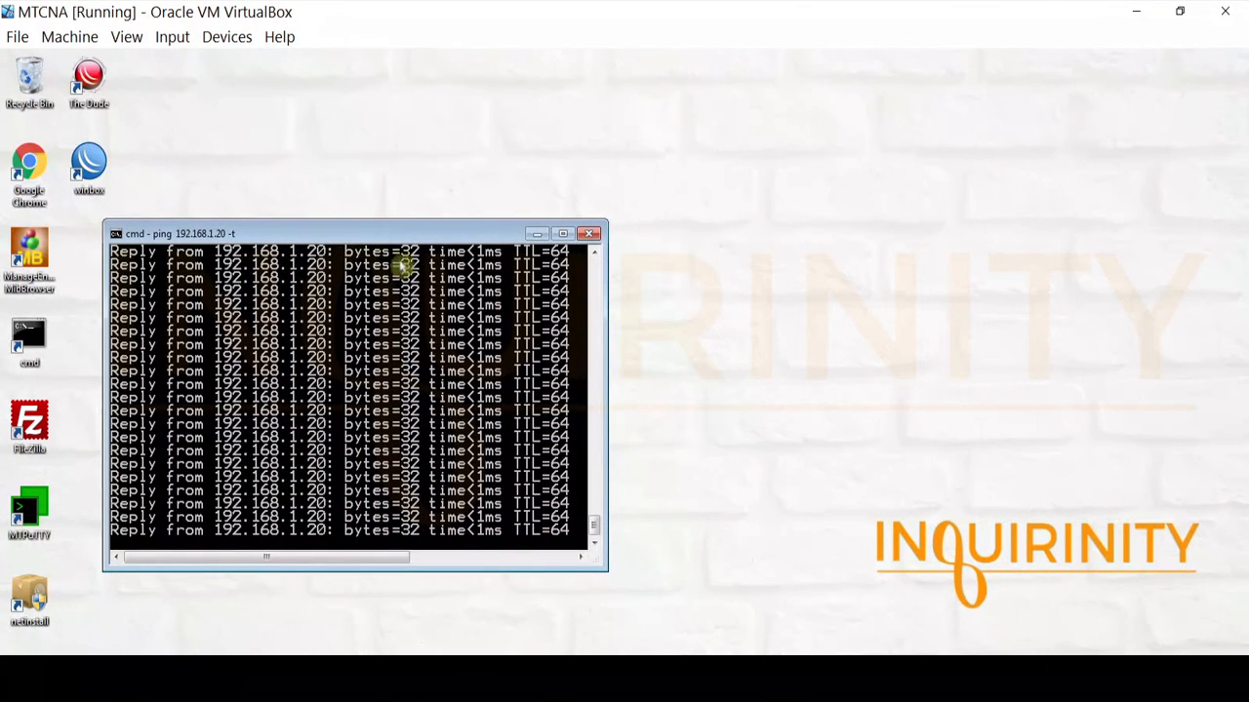
left_click_drag(606, 568, 848, 569)
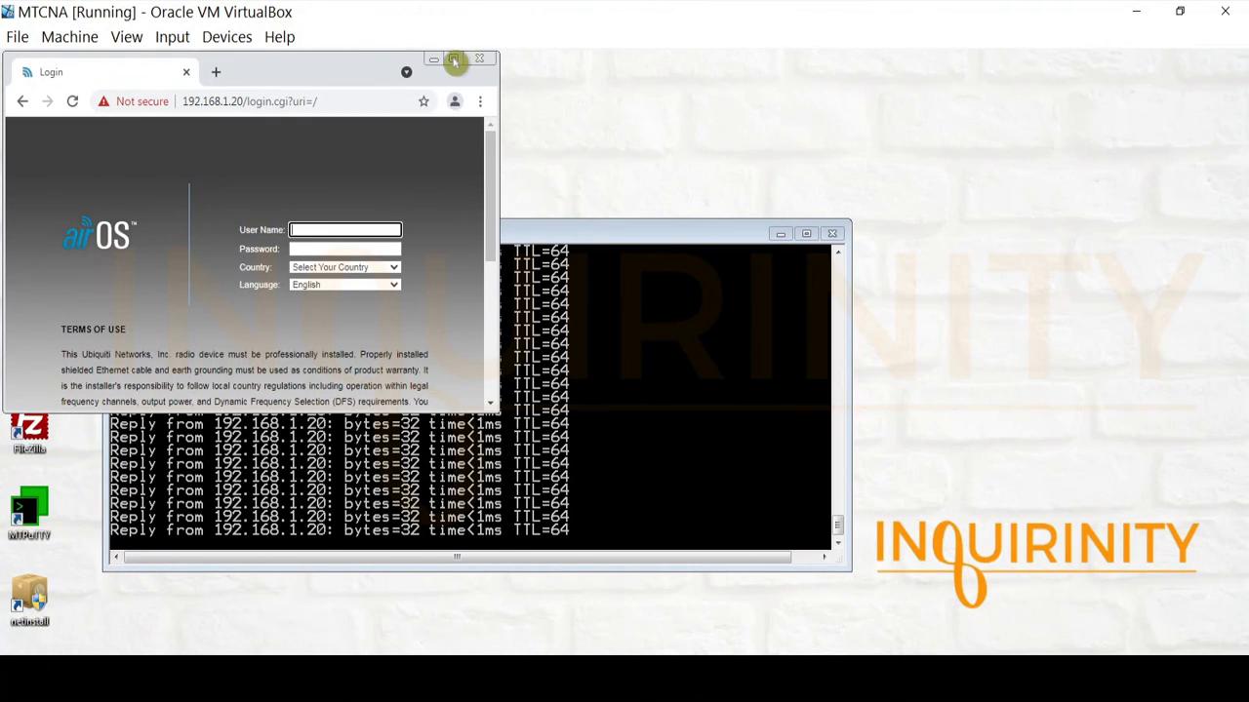
Log in to the LiteBeam M5 with its user name and password, country Philippines, and terms accepted.
left_click(454, 61)
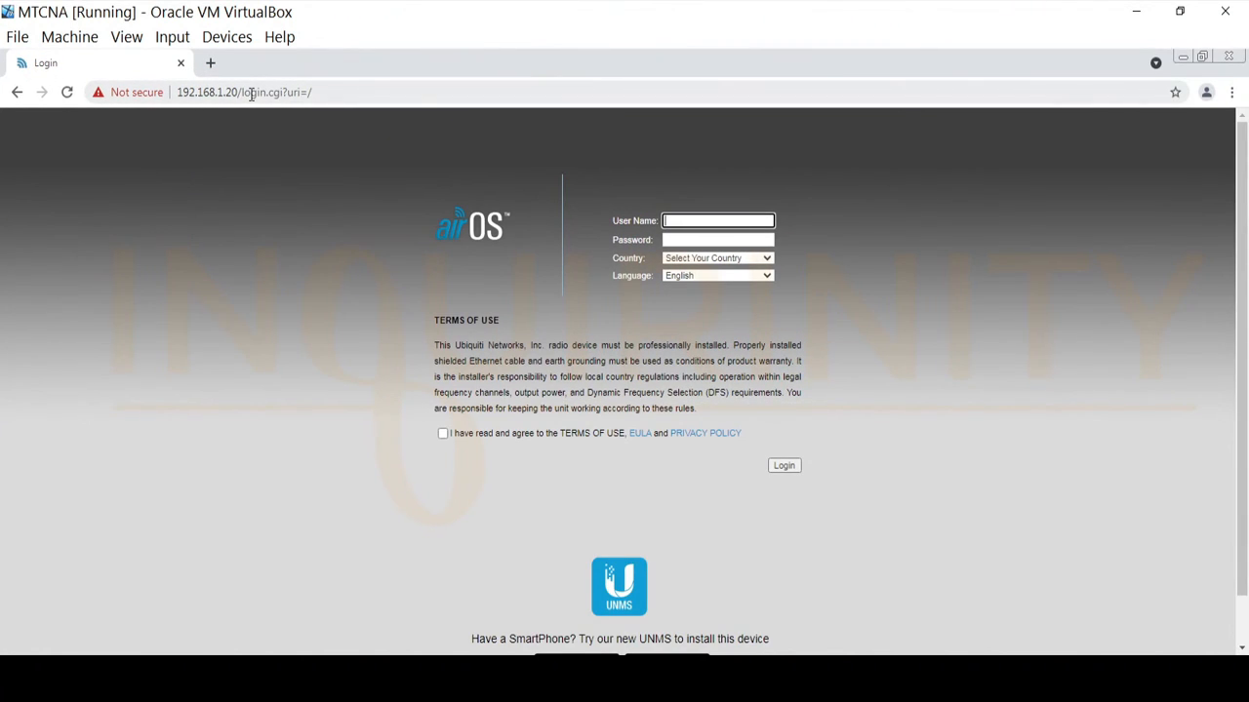
left_click(690, 220)
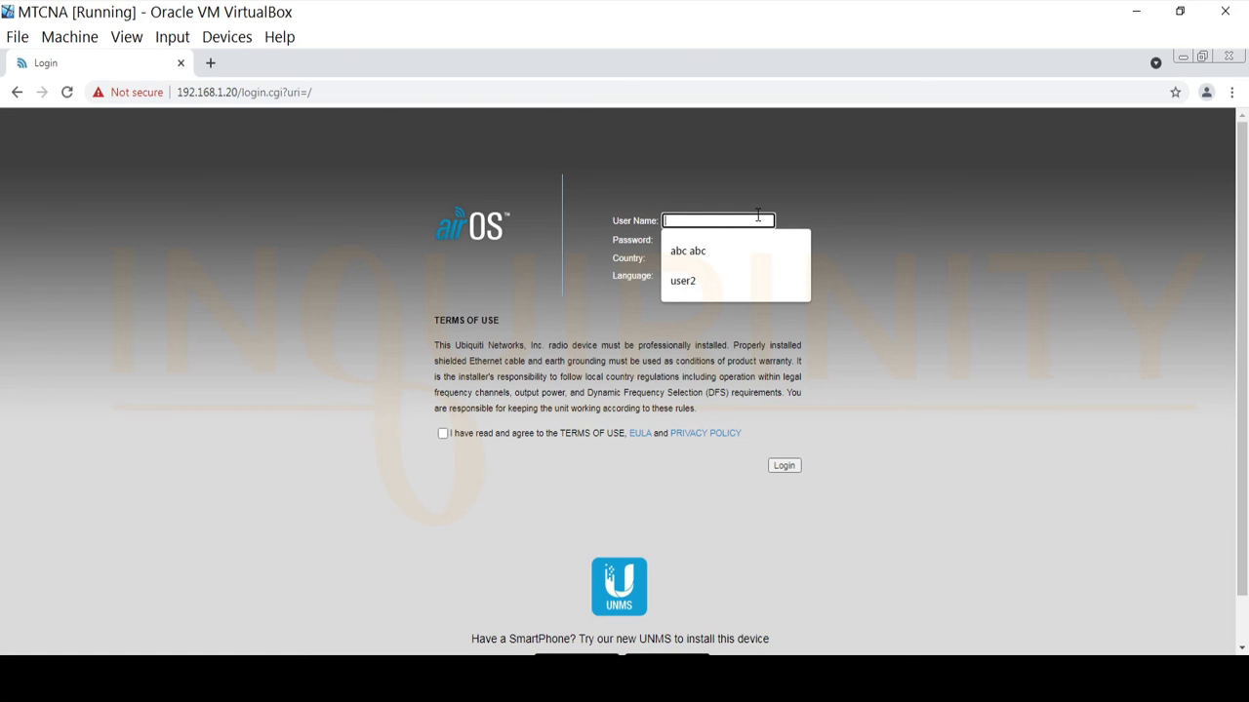
type("ubnt")
left_click(718, 239)
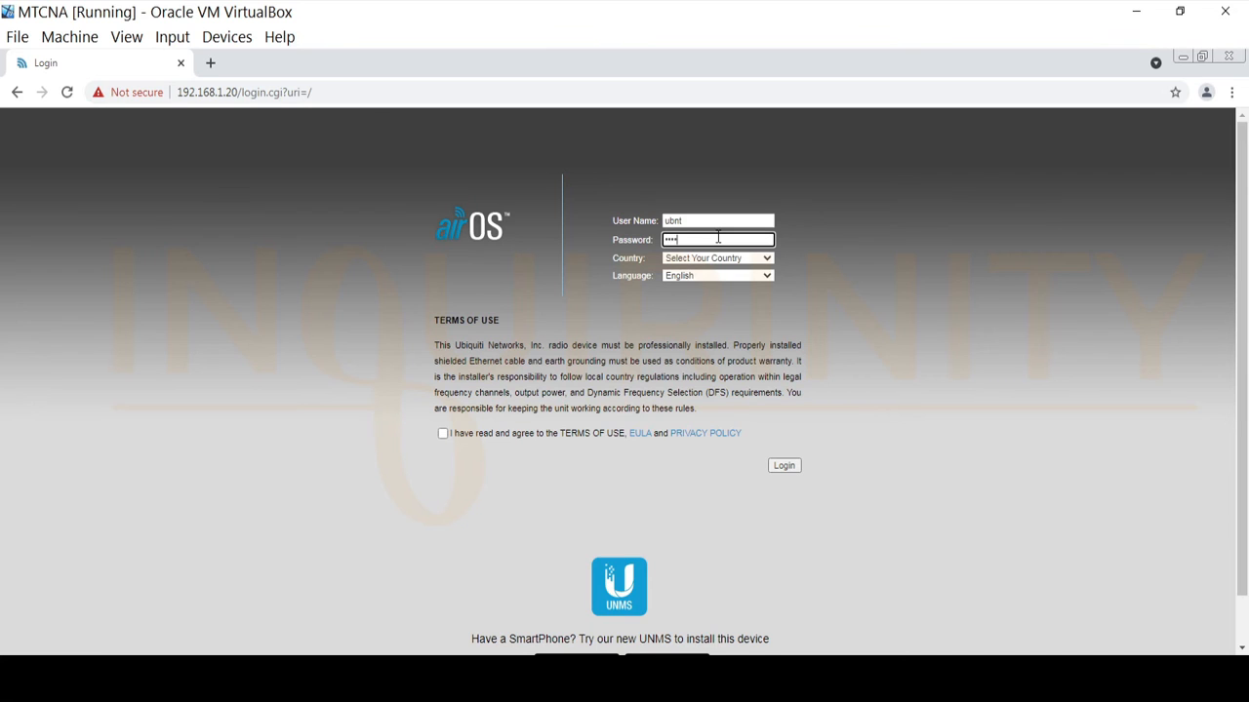
left_click(719, 258)
left_click_drag(776, 298, 777, 418)
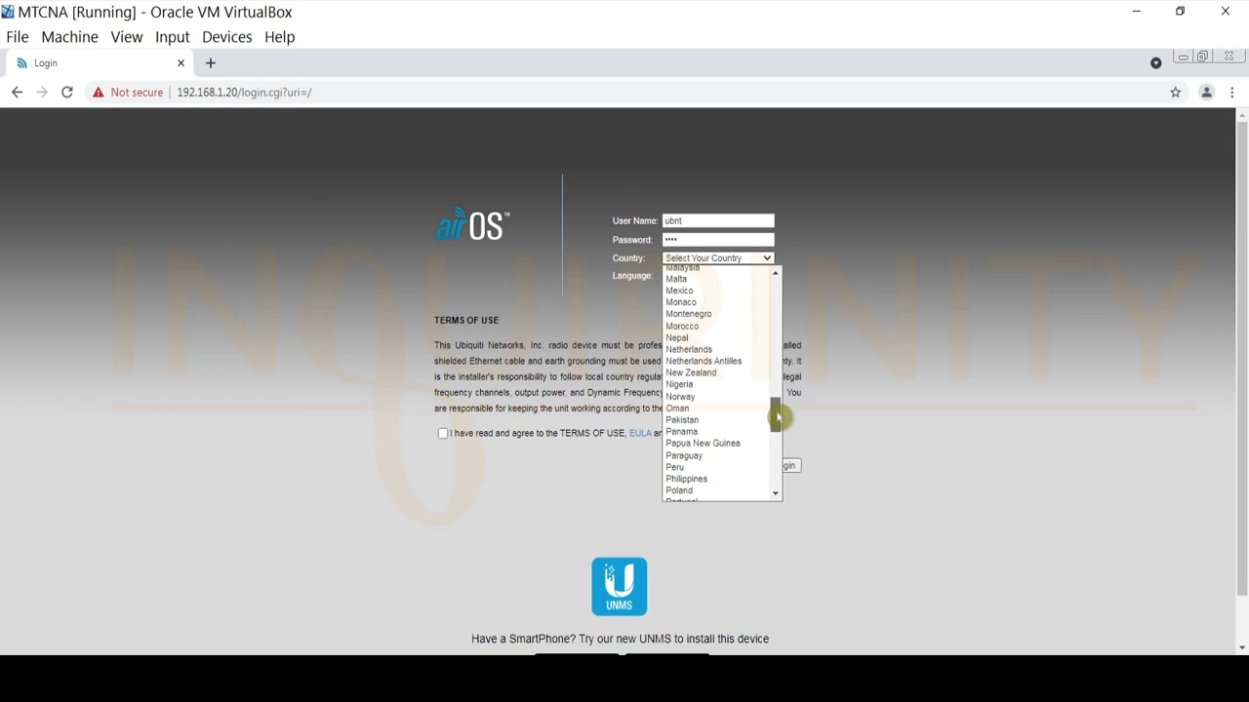
left_click(706, 479)
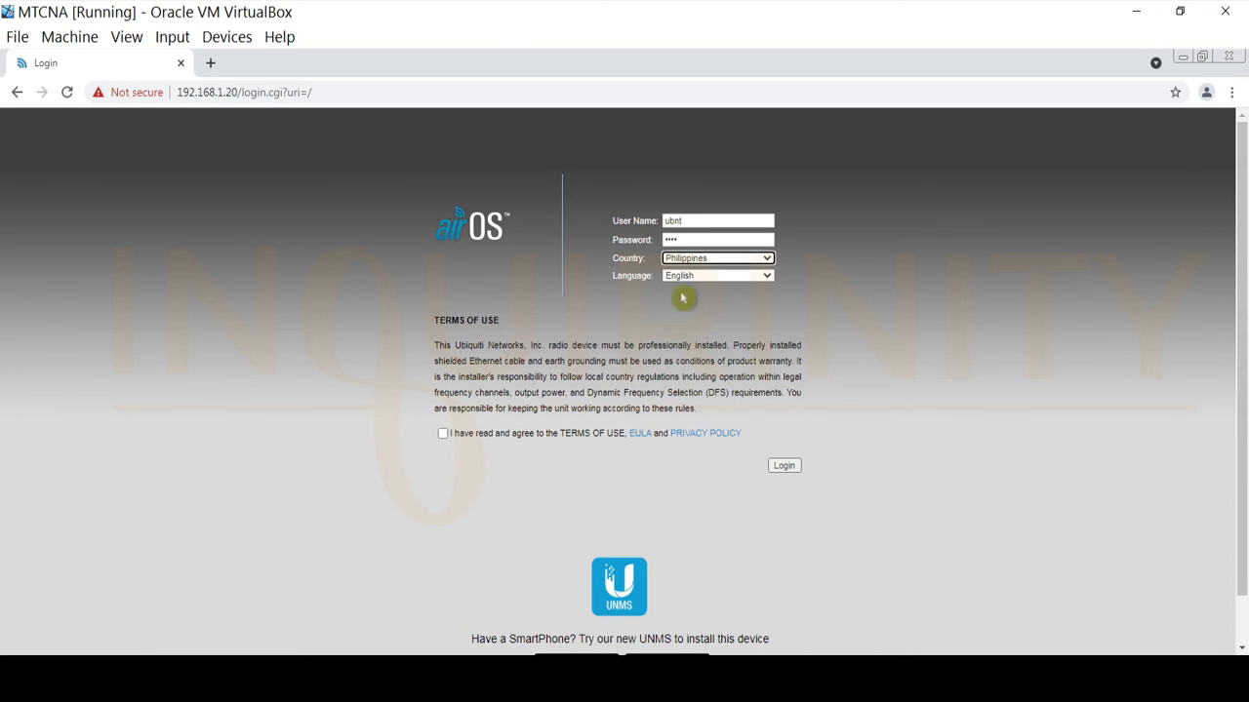
left_click(442, 433)
left_click(783, 467)
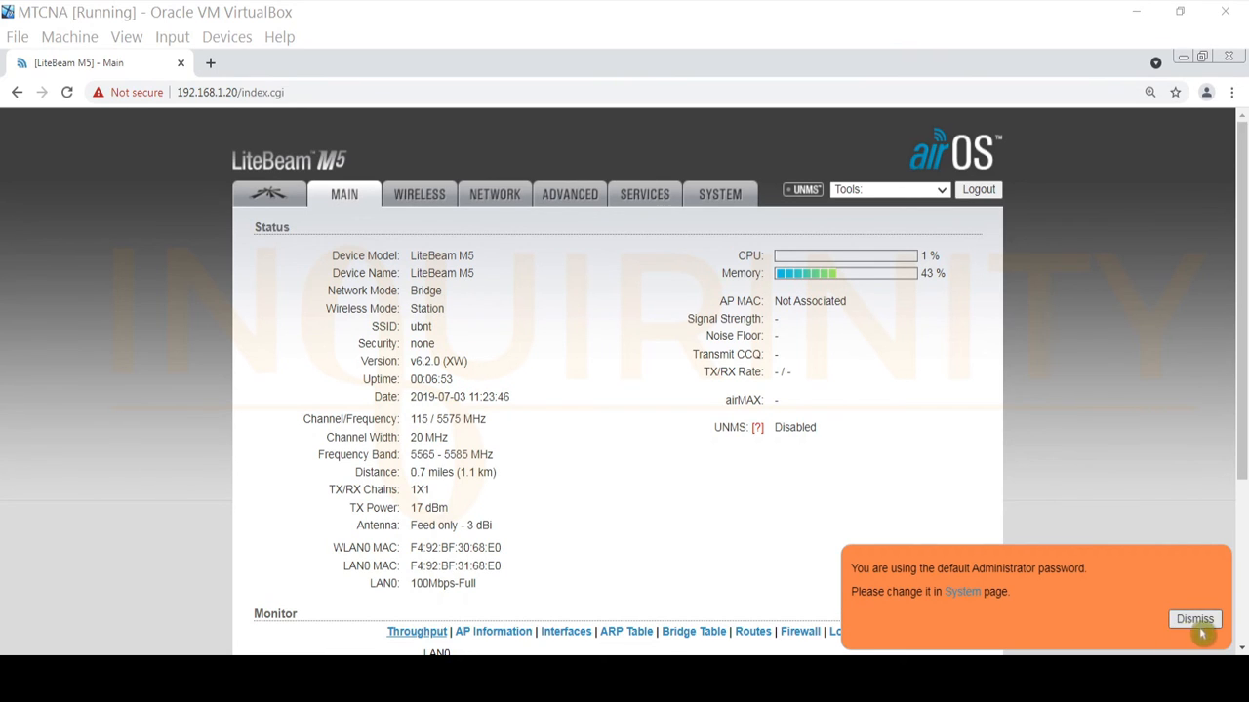
Dismiss the default-password warning and set the airOS Network Mode to SOHO Router.
left_click(1194, 622)
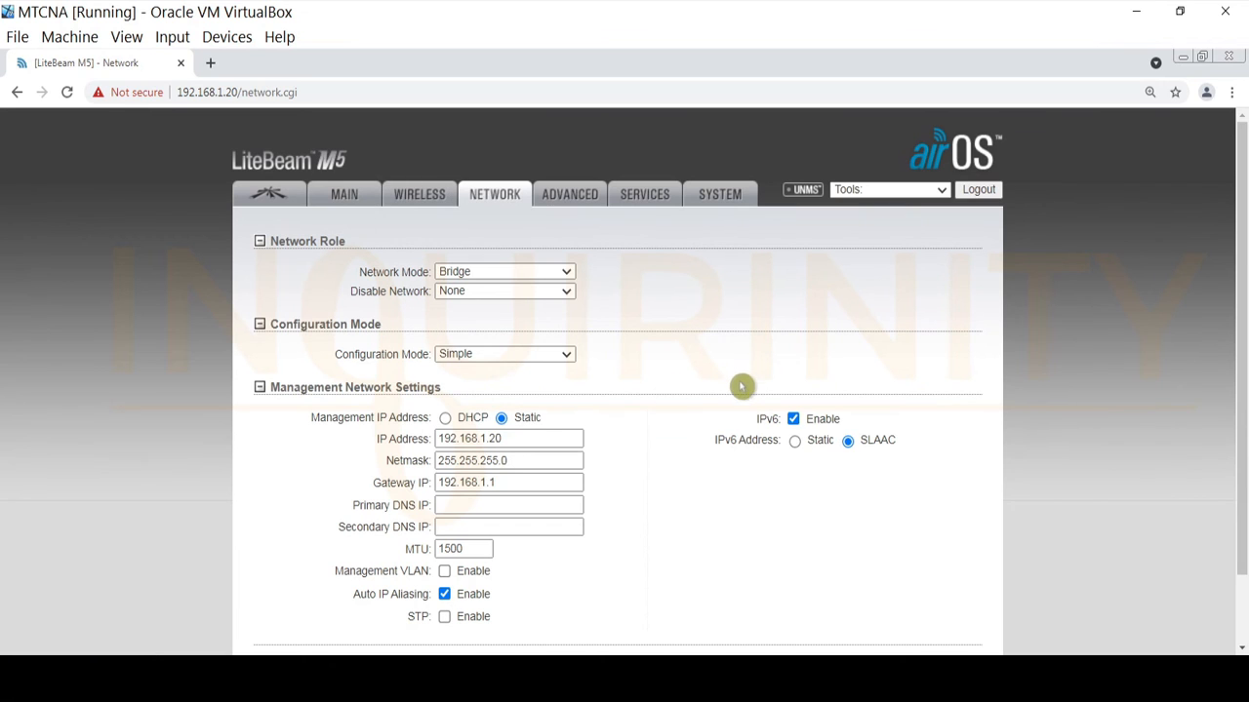
scroll(617, 478, "down", 1)
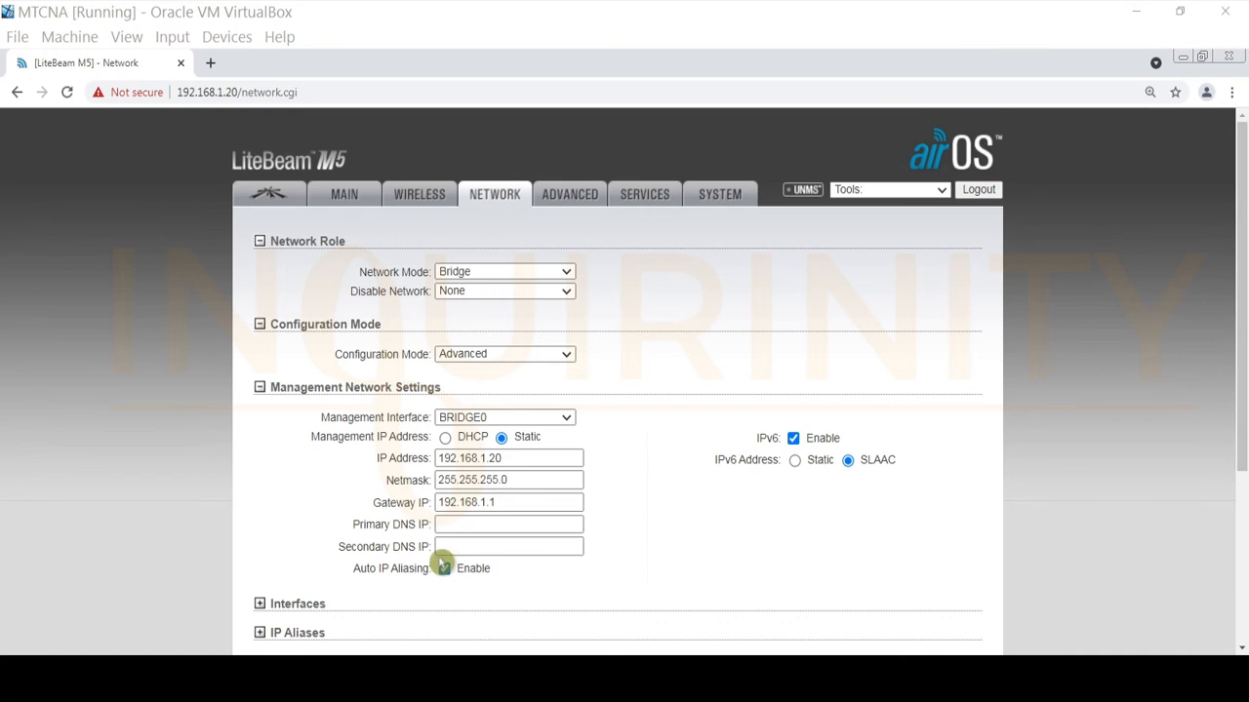
left_click(510, 276)
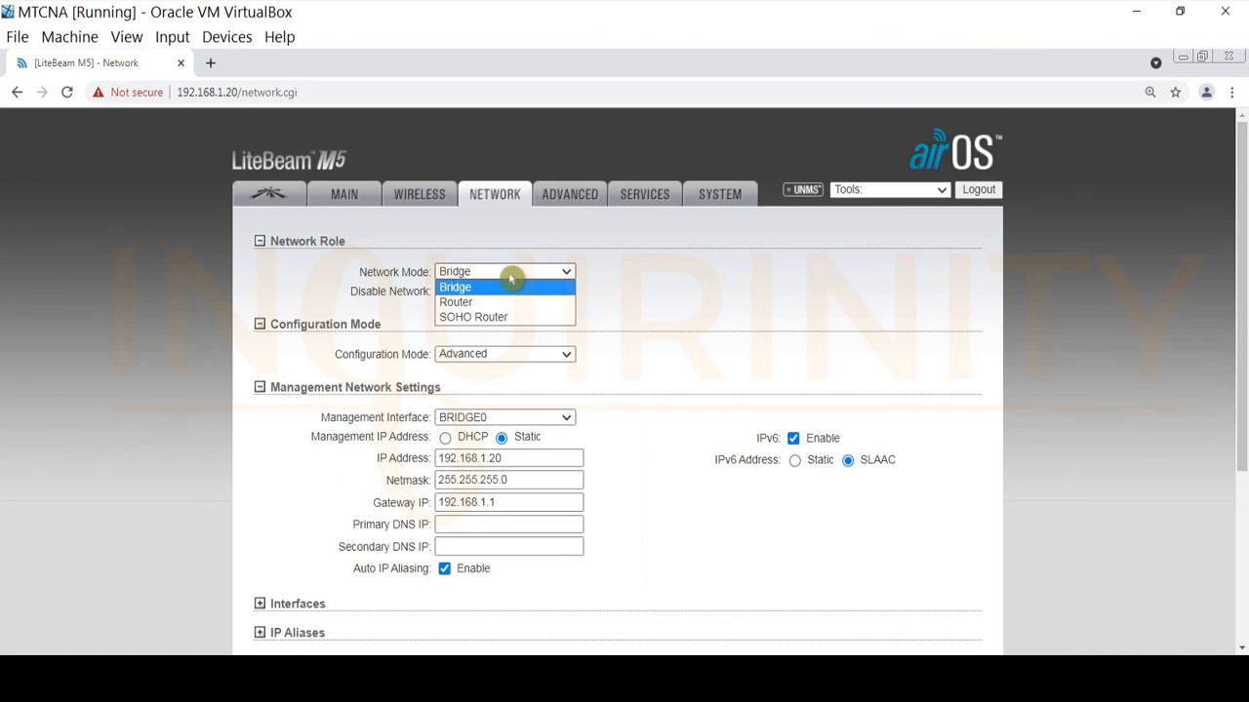
left_click(480, 320)
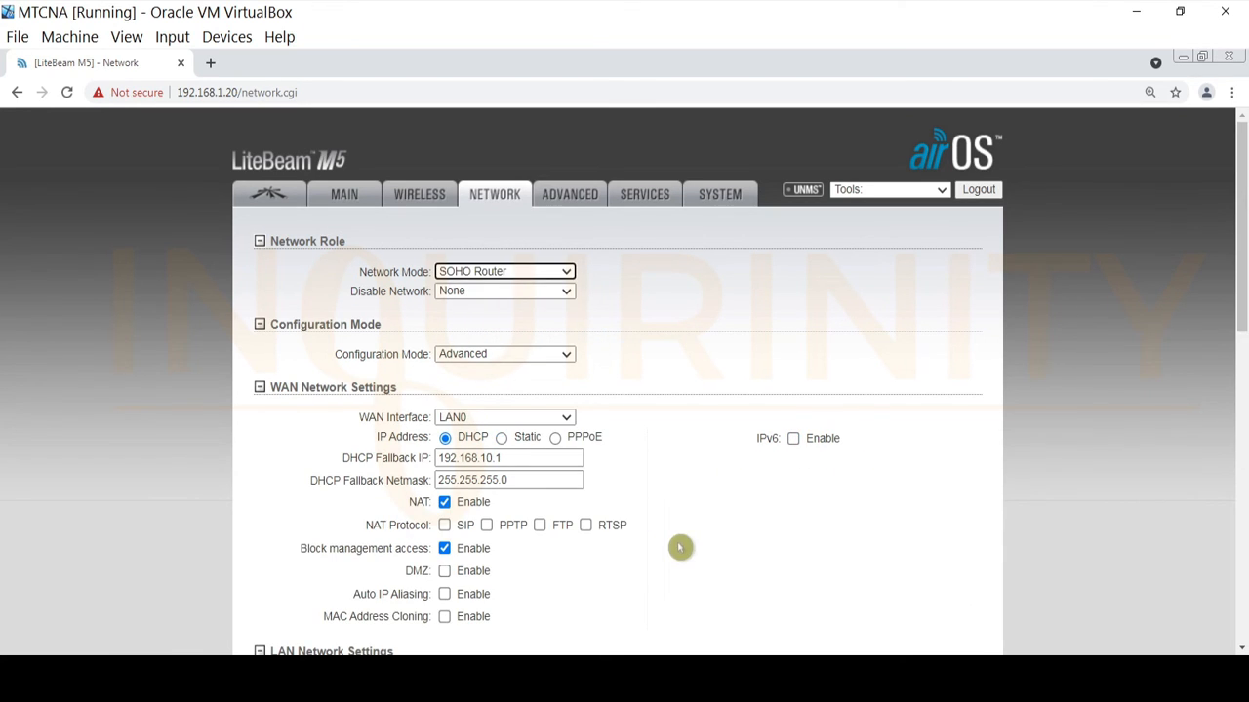
scroll(653, 530, "down", 2)
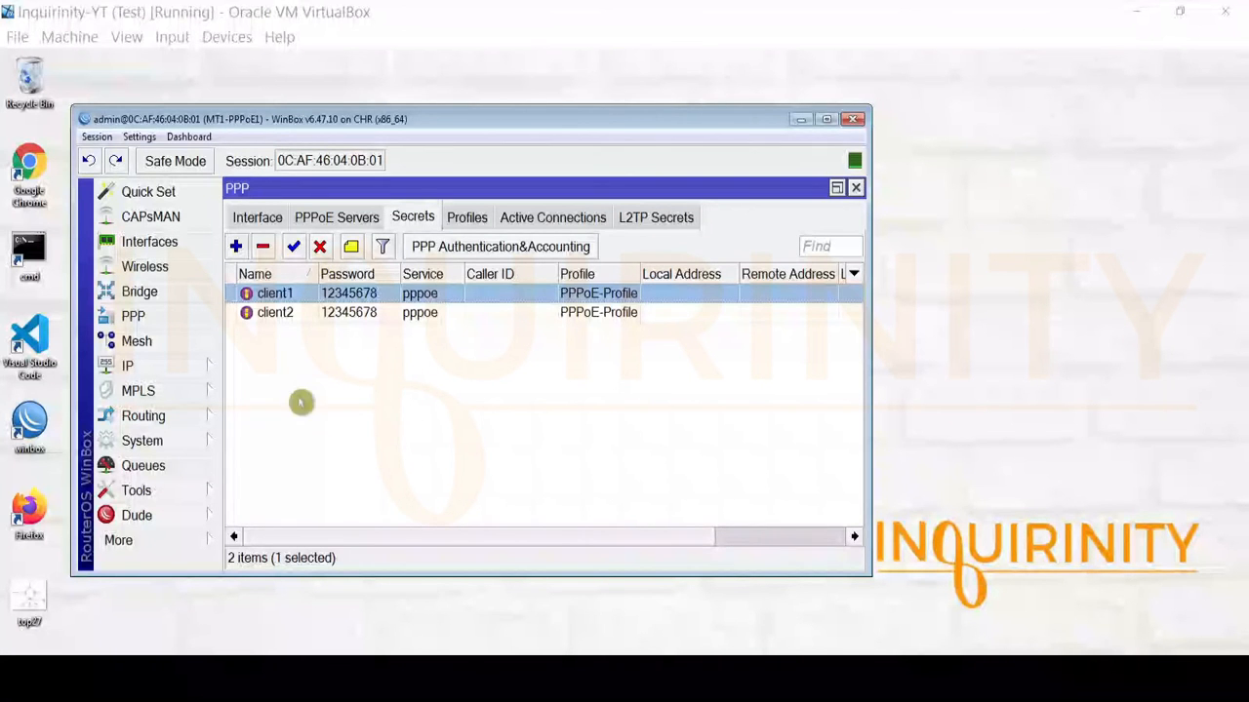
Review the client2 secret and PPP interface bindings on MT1-PPPoE1, then on MT2-PPPoE2.
left_click(293, 312)
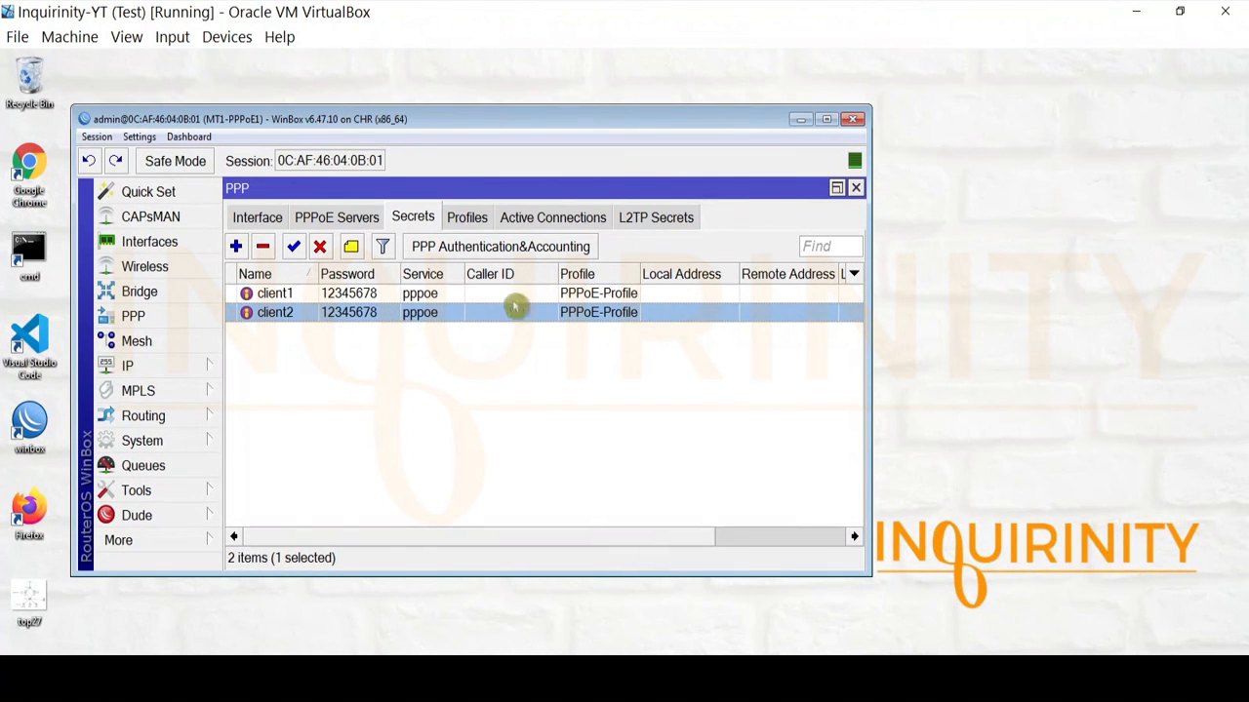
left_click(254, 217)
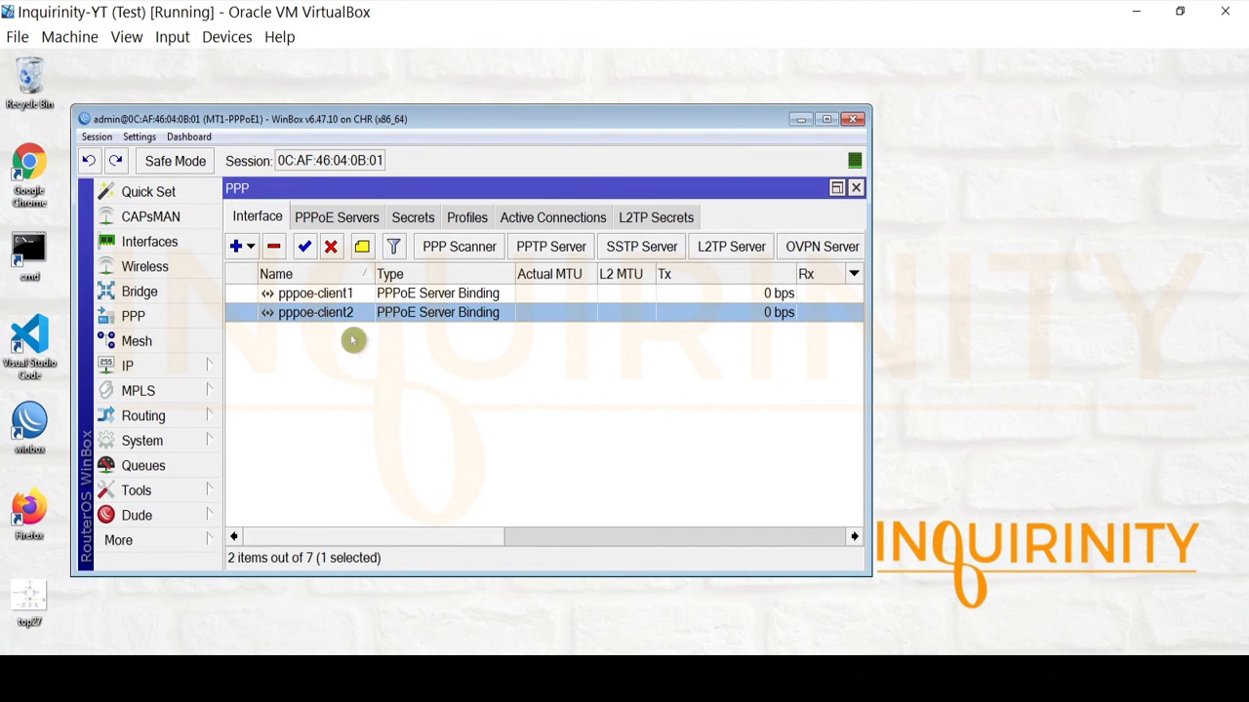
left_click(238, 636)
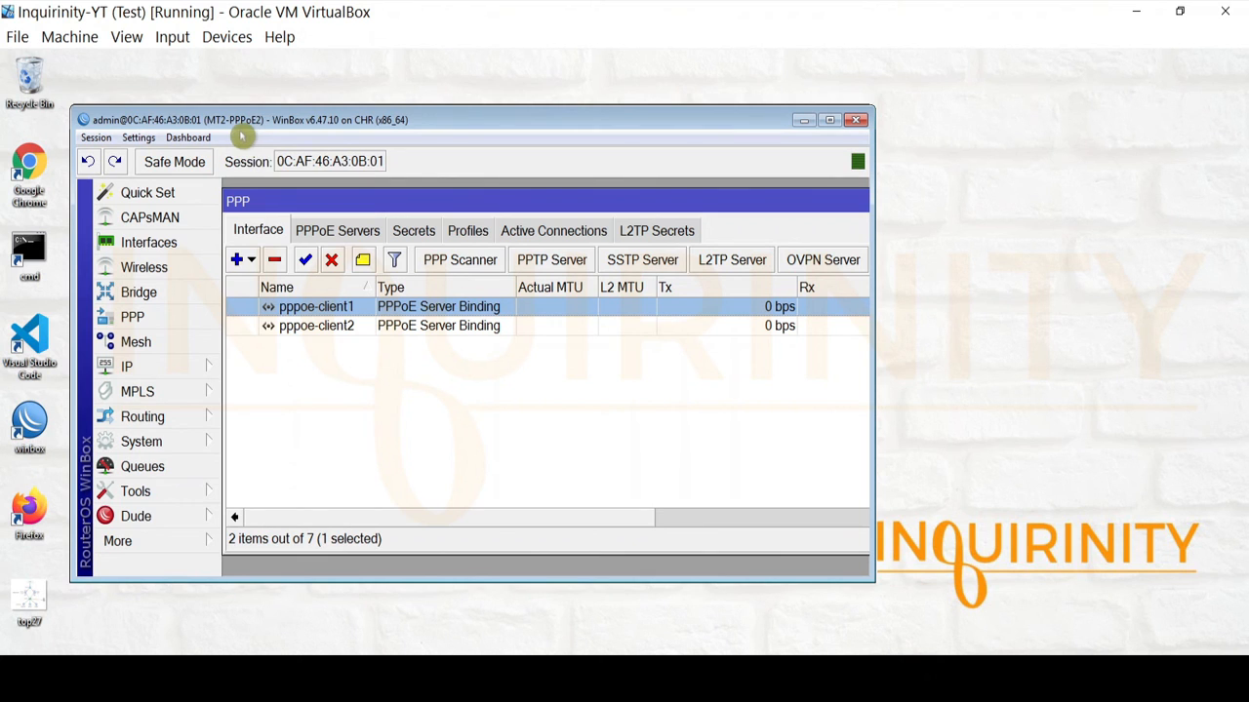
left_click(414, 234)
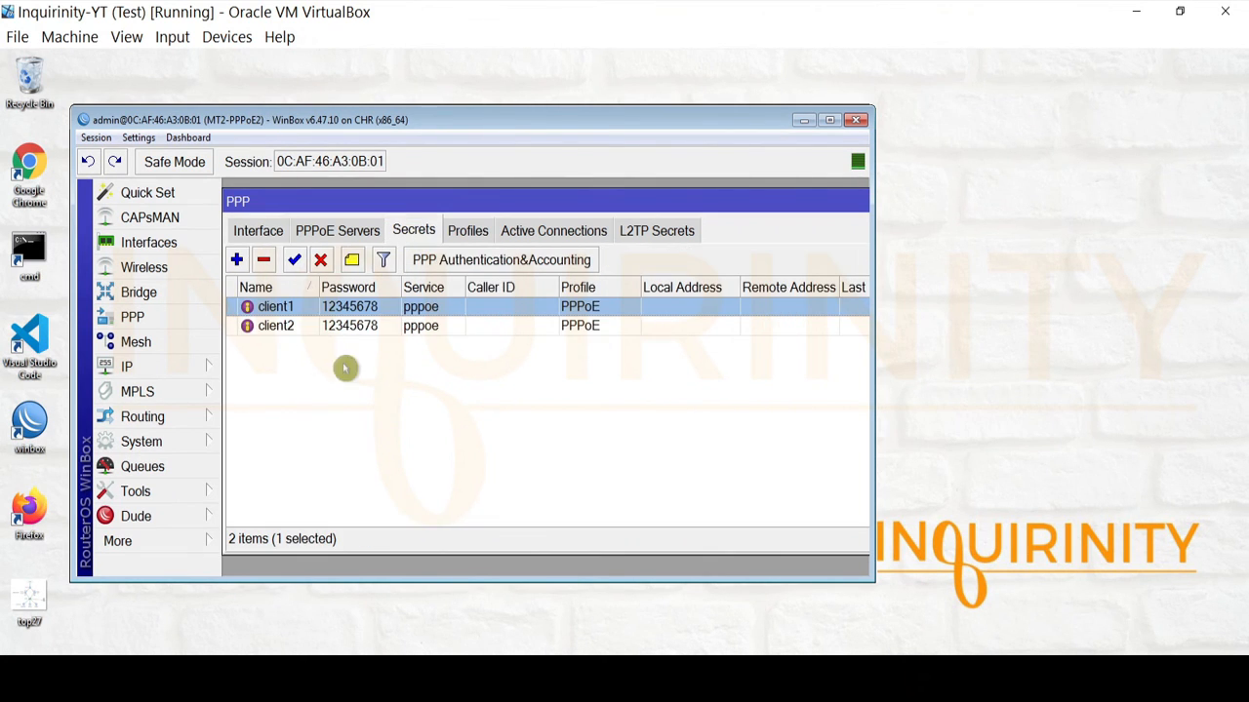
left_click(292, 330)
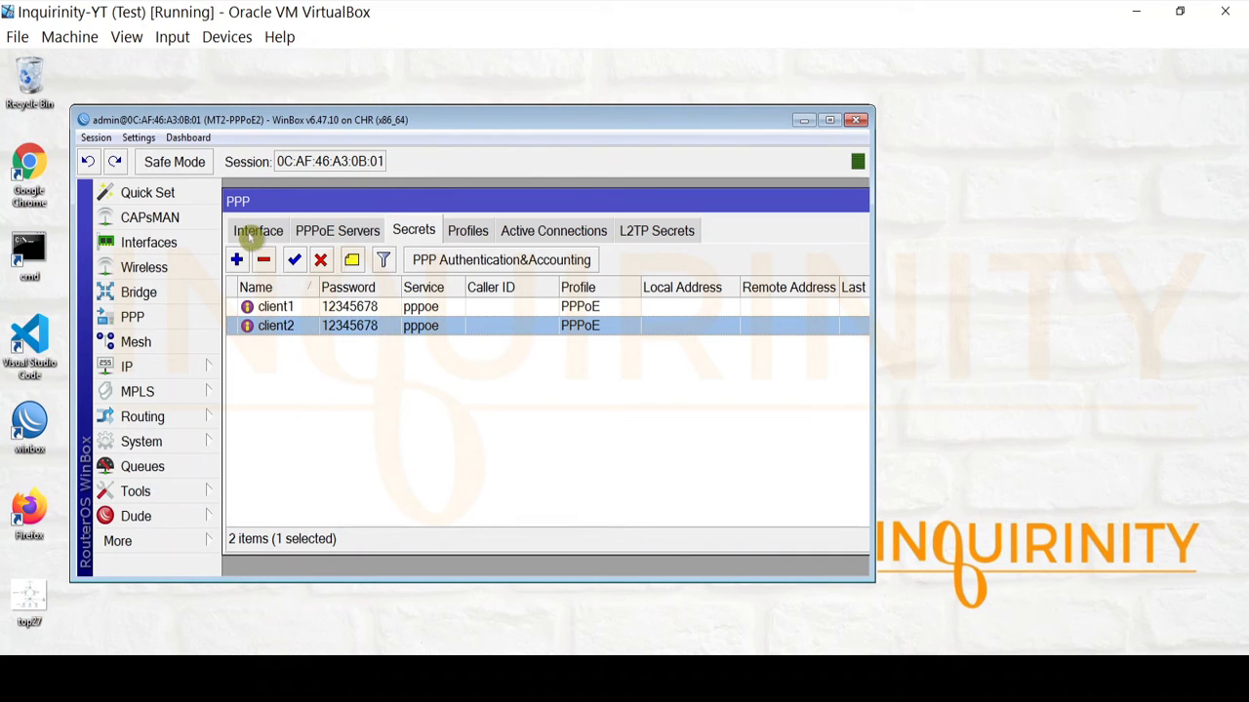
left_click(252, 232)
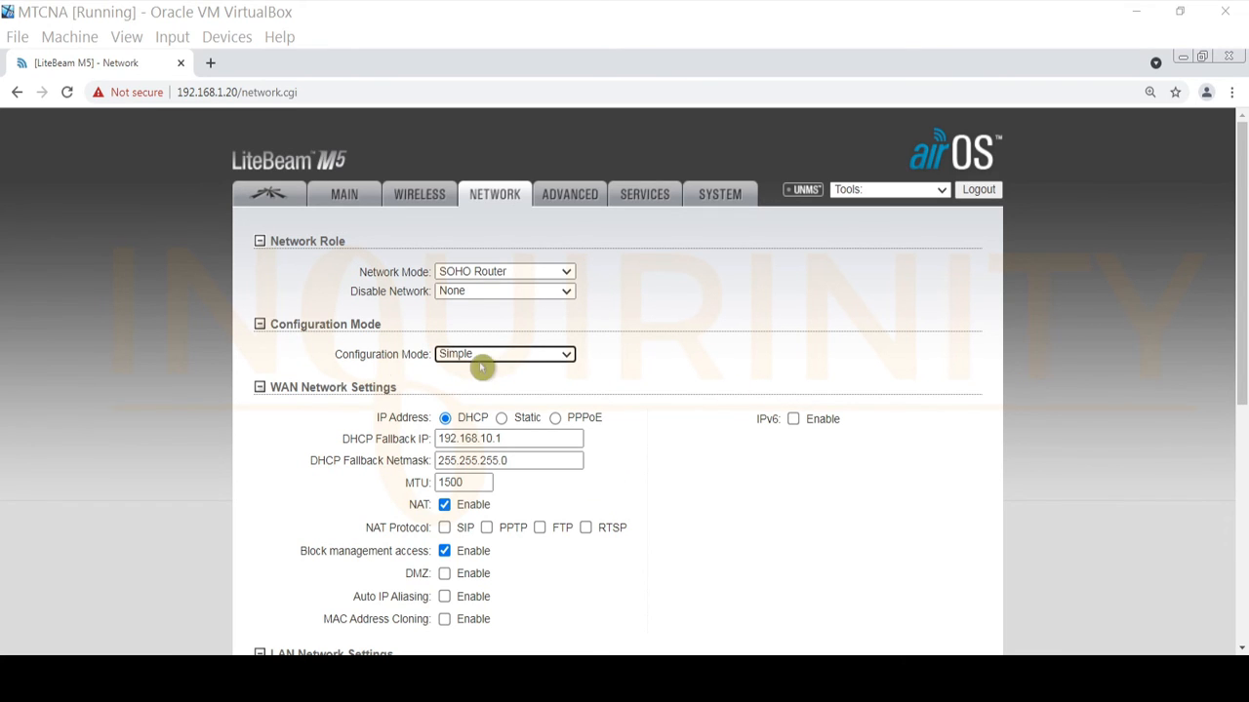
Set the WAN addressing to PPPoE and check its user name, password and service name fields.
left_click(555, 419)
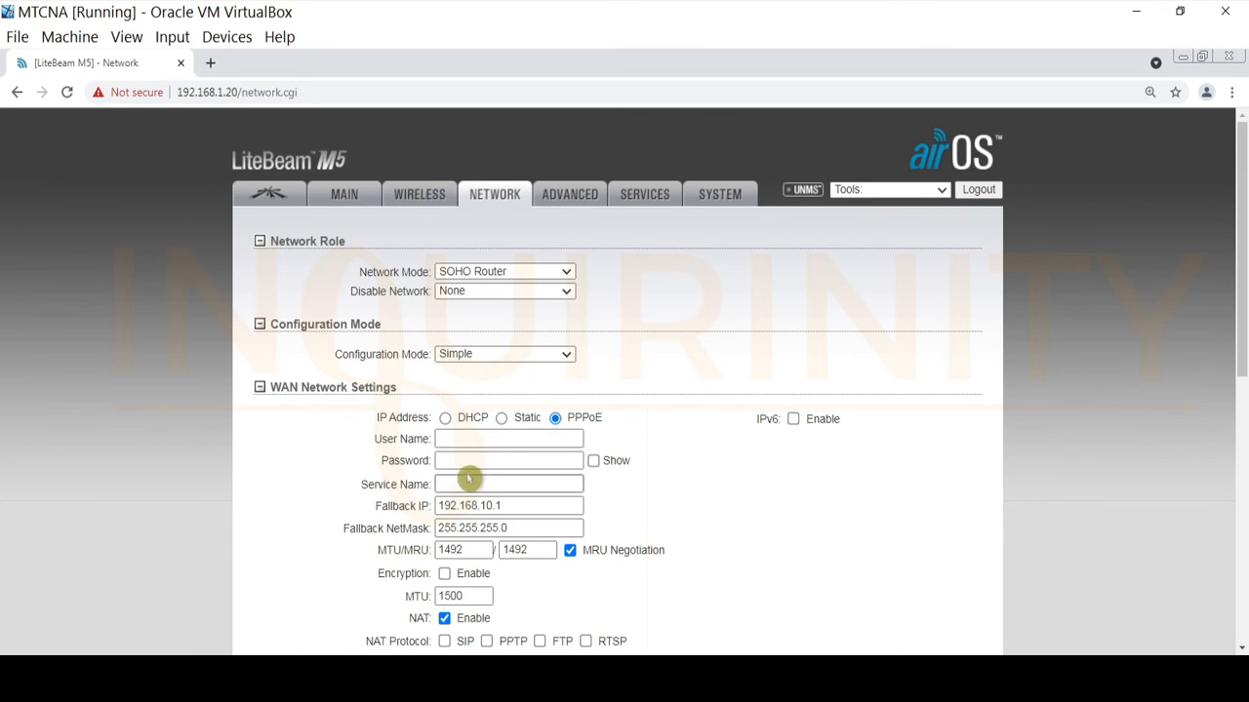
left_click(463, 461)
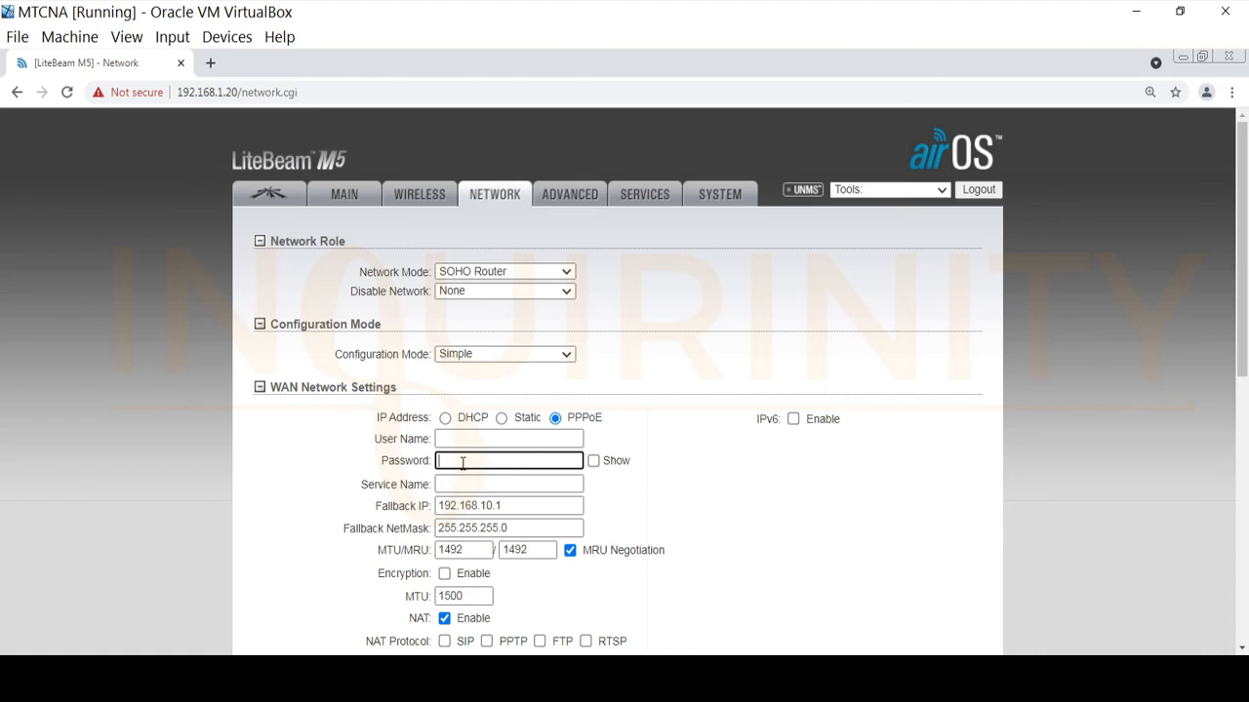
left_click(455, 484)
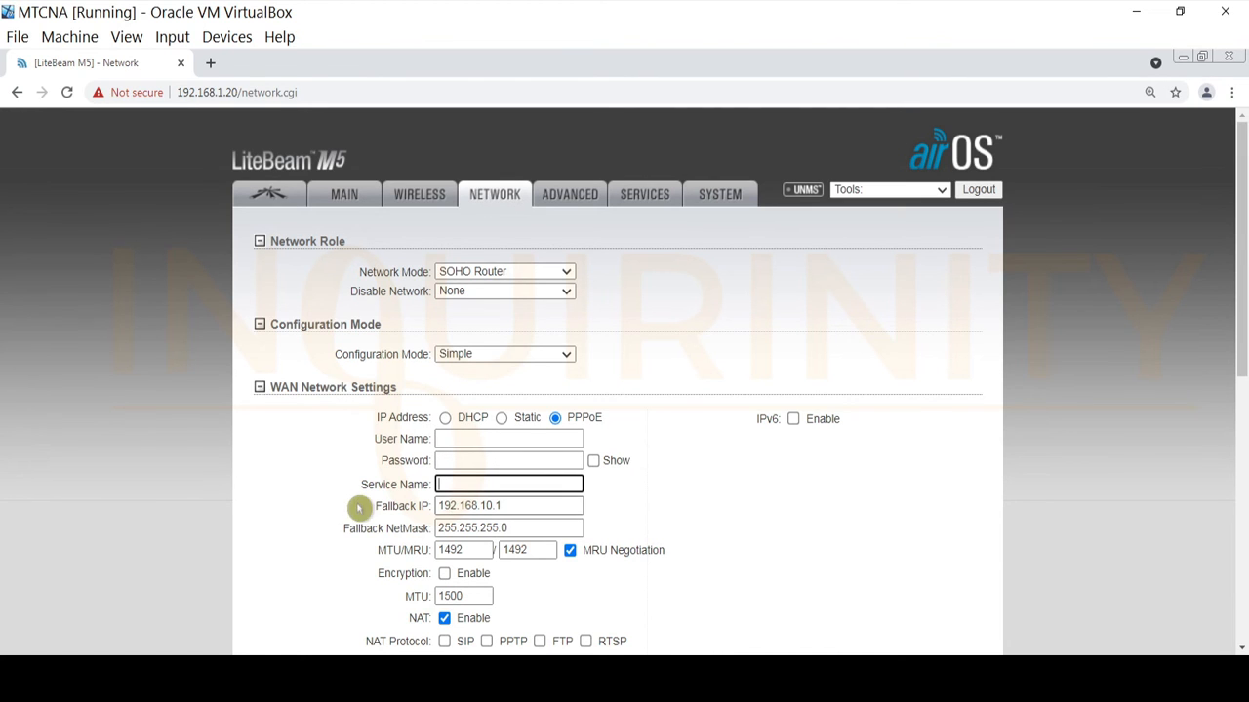
scroll(351, 517, "down", 3)
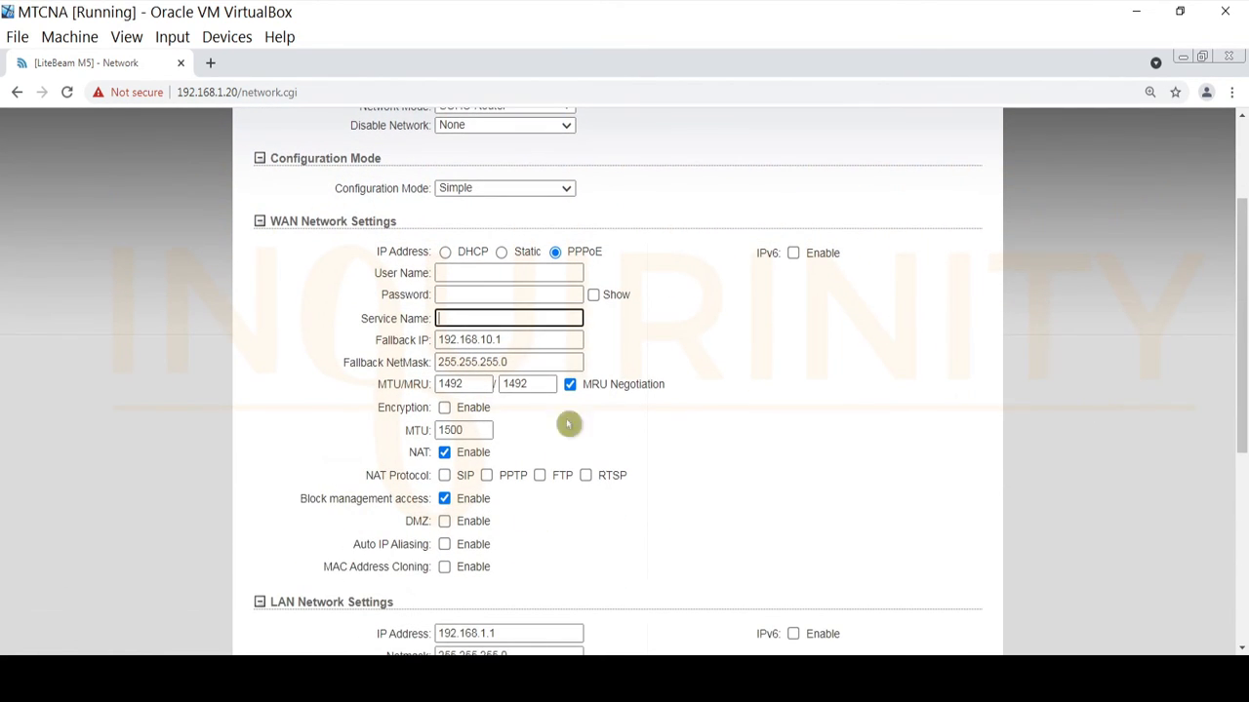
scroll(488, 449, "down", 3)
scroll(497, 410, "up", 3)
scroll(439, 532, "down", 2)
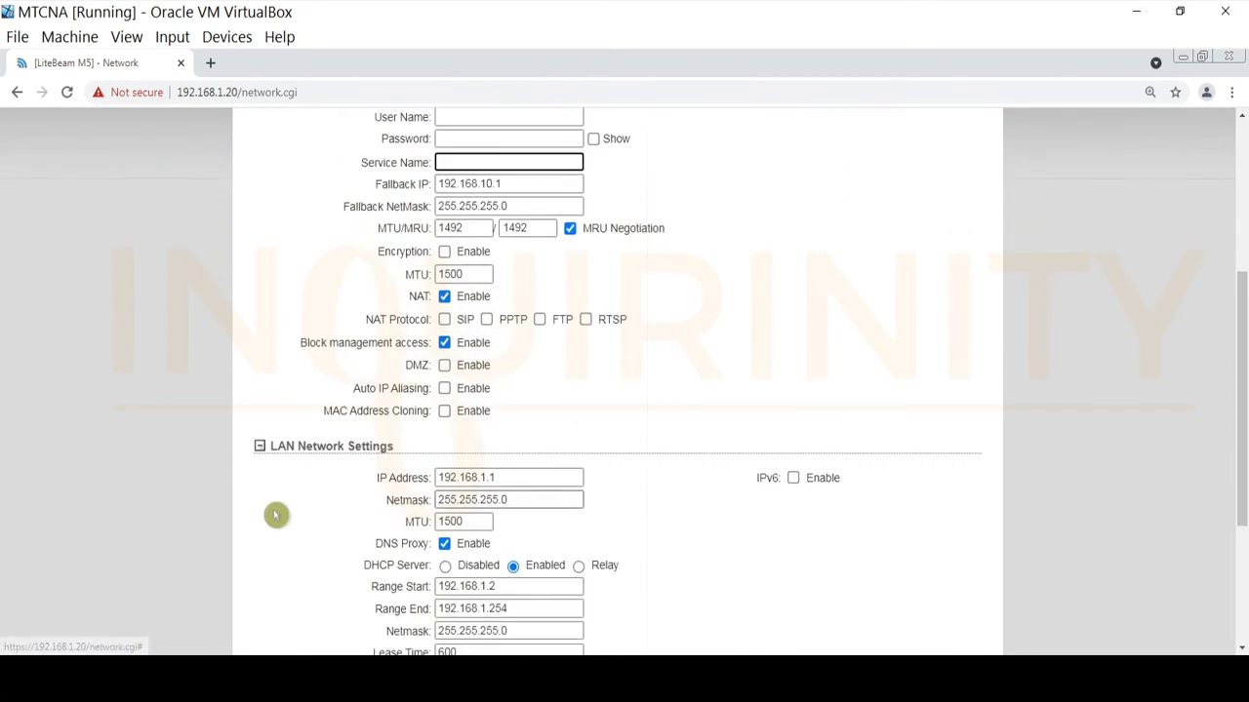
Collapse, re-expand, and collapse again the LAN Network Settings section.
left_click(260, 444)
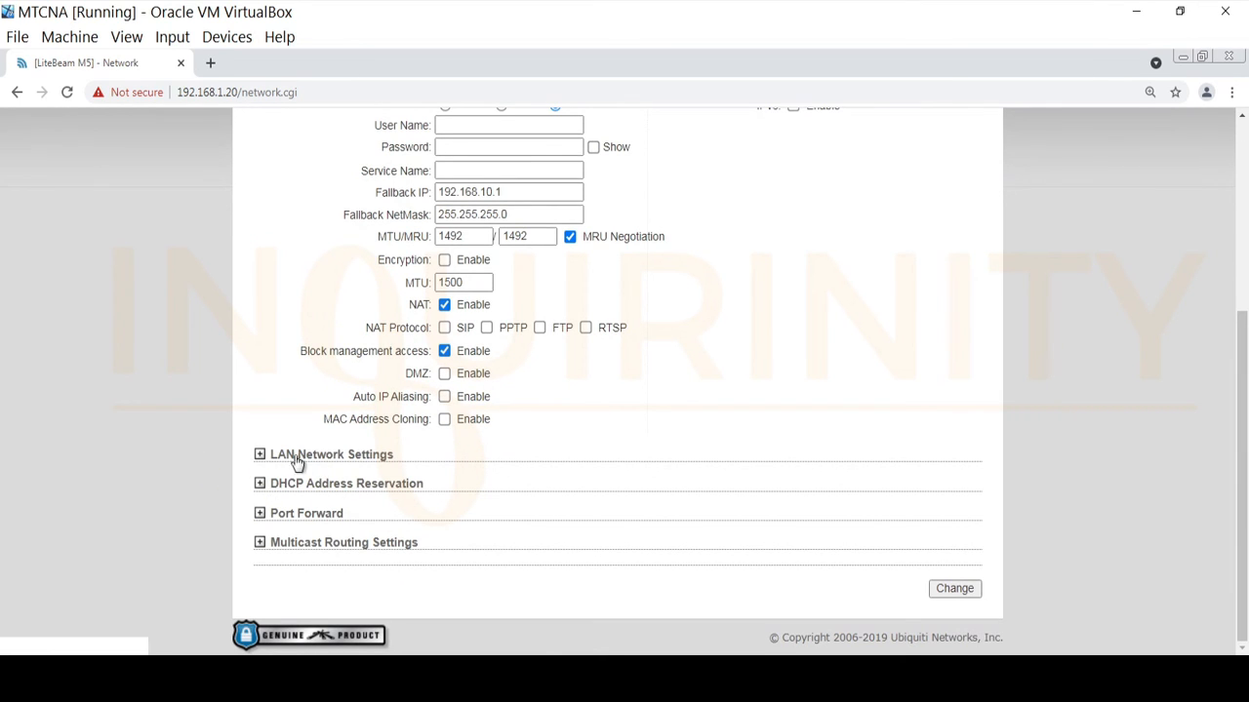
left_click(261, 457)
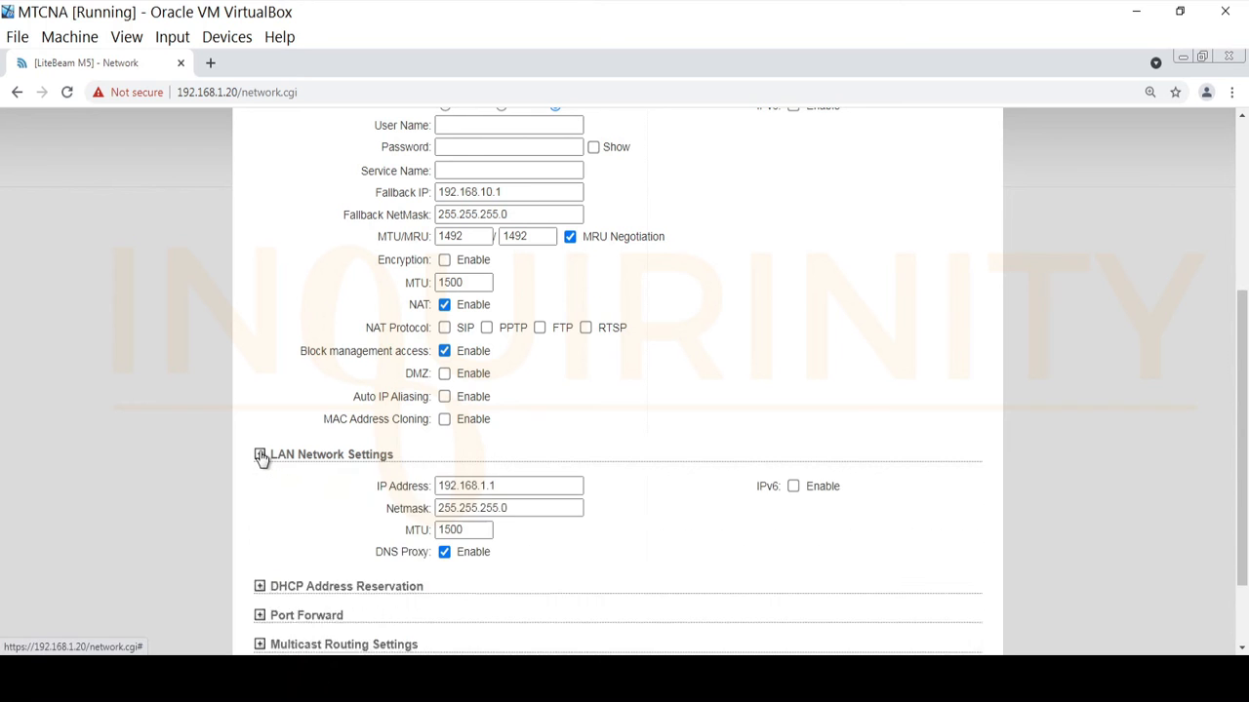
scroll(337, 521, "down", 3)
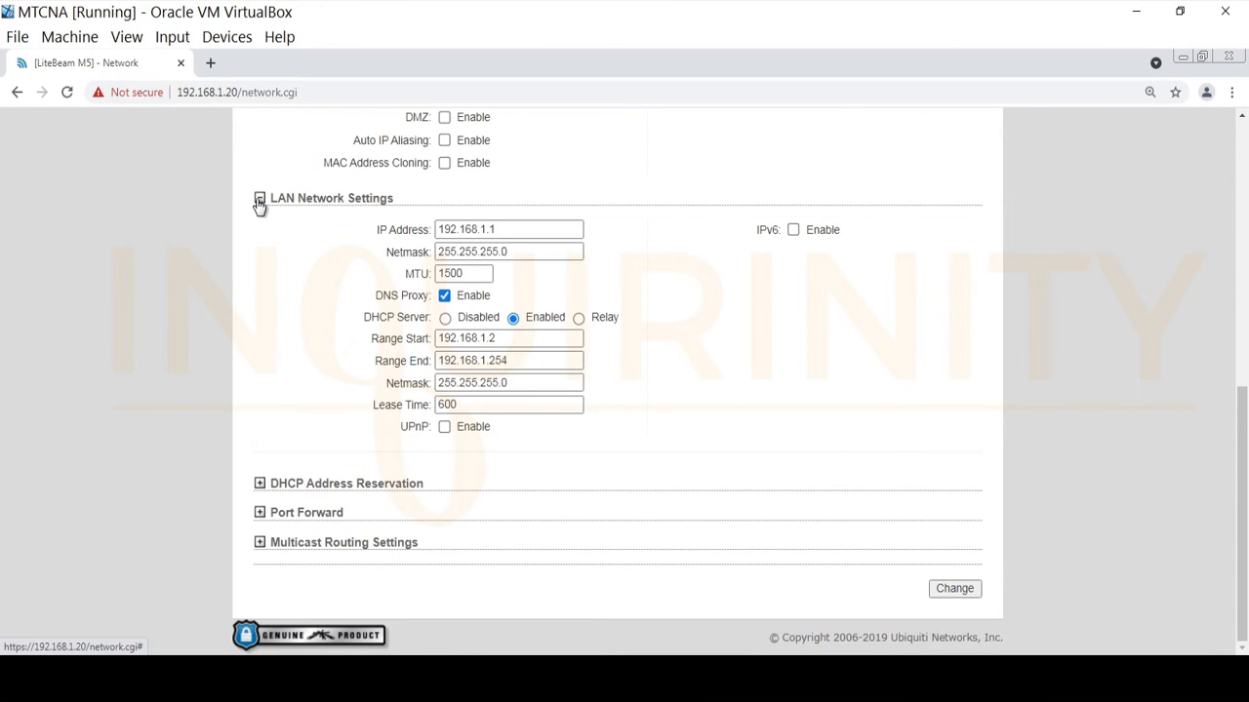
left_click(259, 201)
Expand and collapse DHCP Address Reservation, Port Forward and Multicast Routing Settings, then return to the top.
left_click(260, 485)
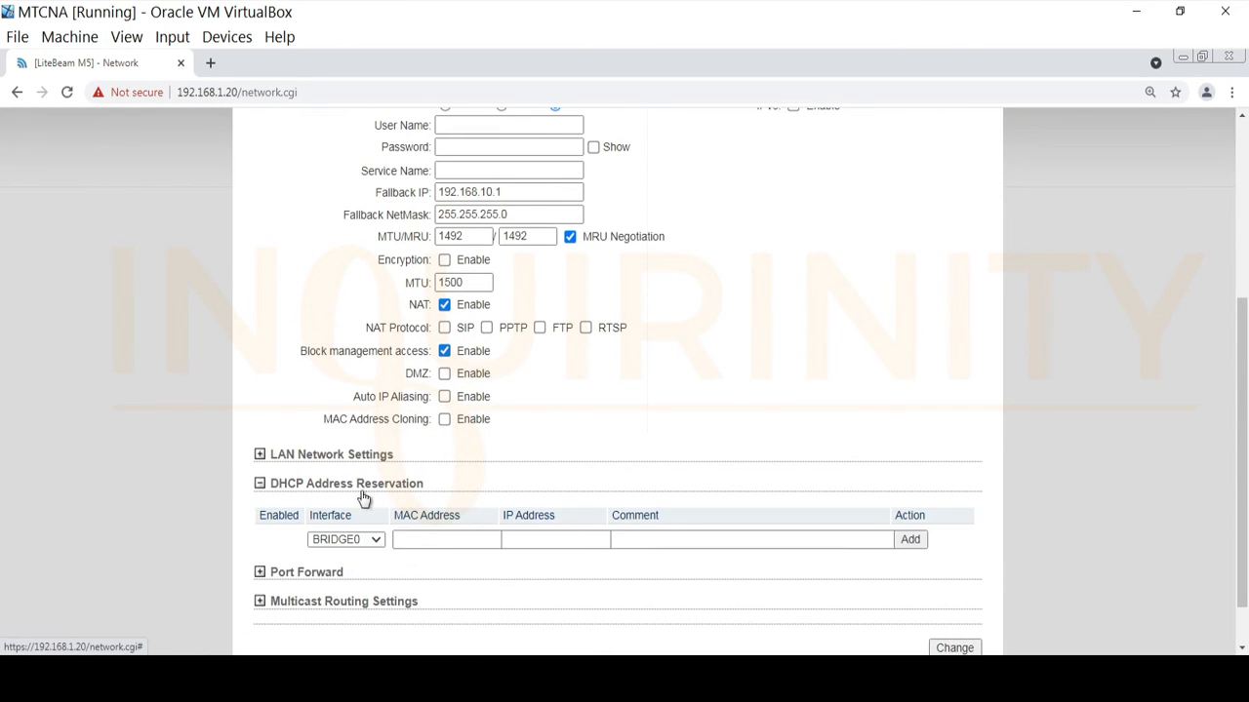
scroll(292, 507, "down", 1)
left_click(260, 430)
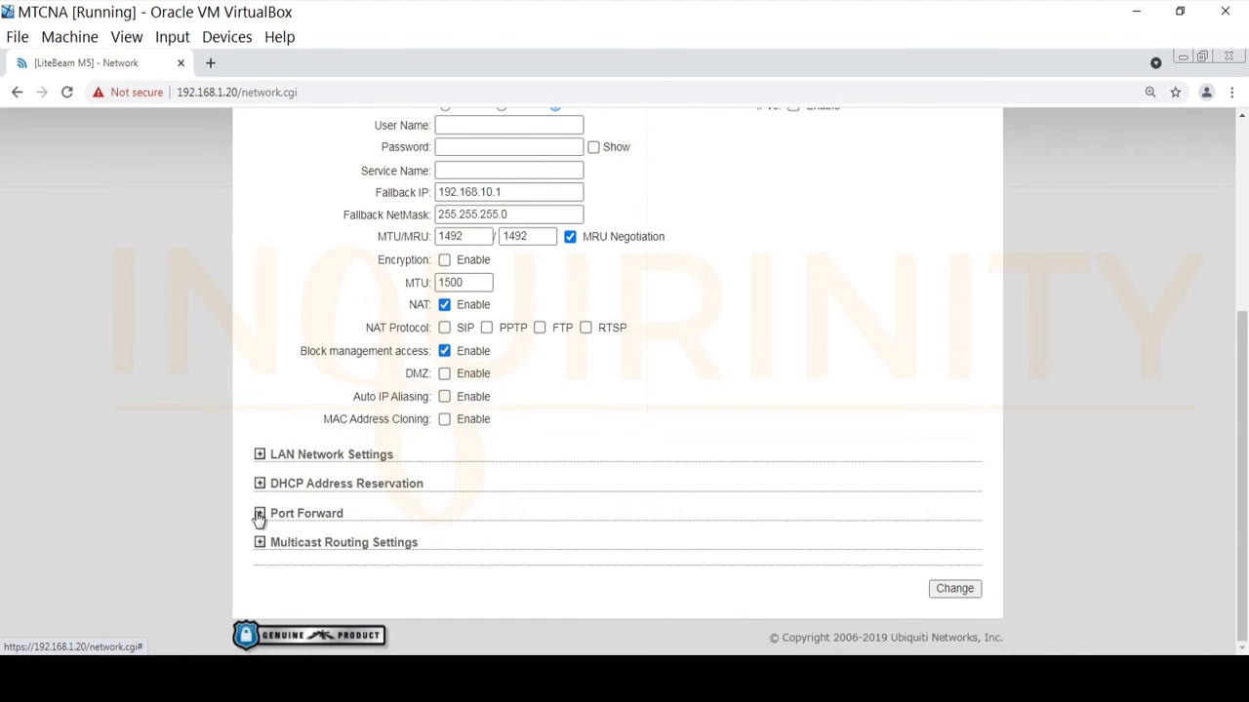
left_click(259, 514)
scroll(279, 527, "down", 1)
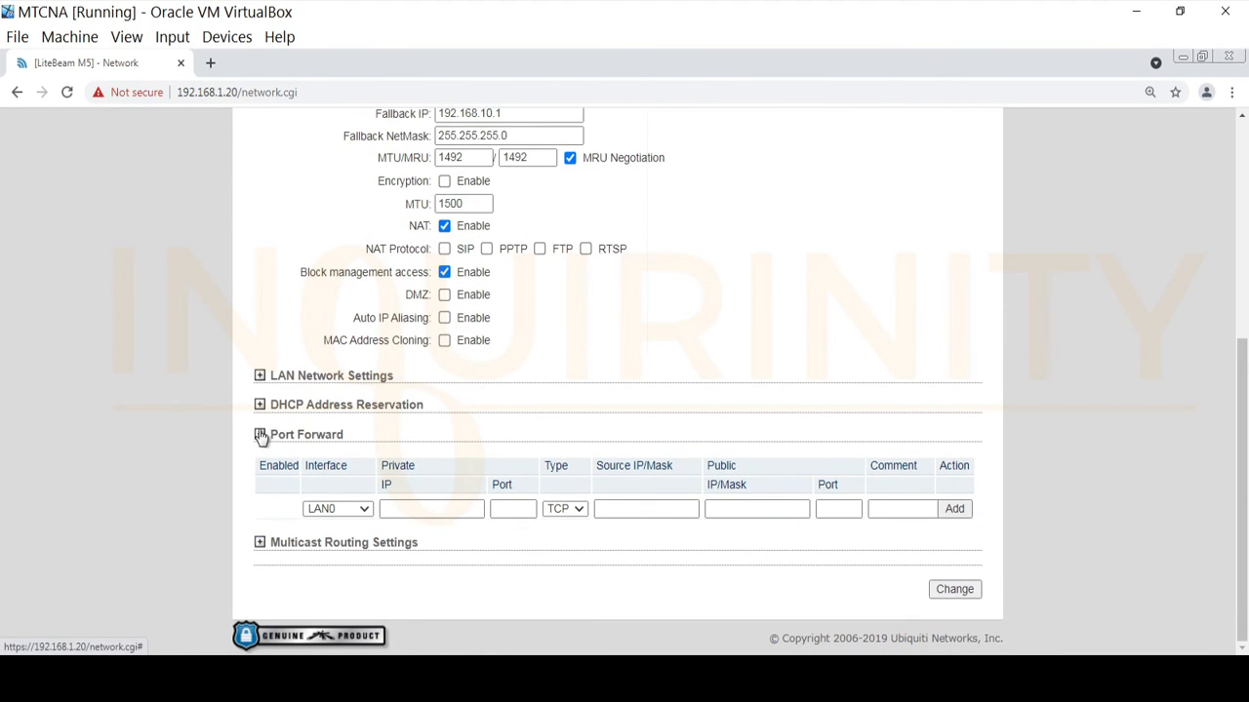
left_click(259, 436)
left_click(261, 544)
scroll(267, 549, "down", 1)
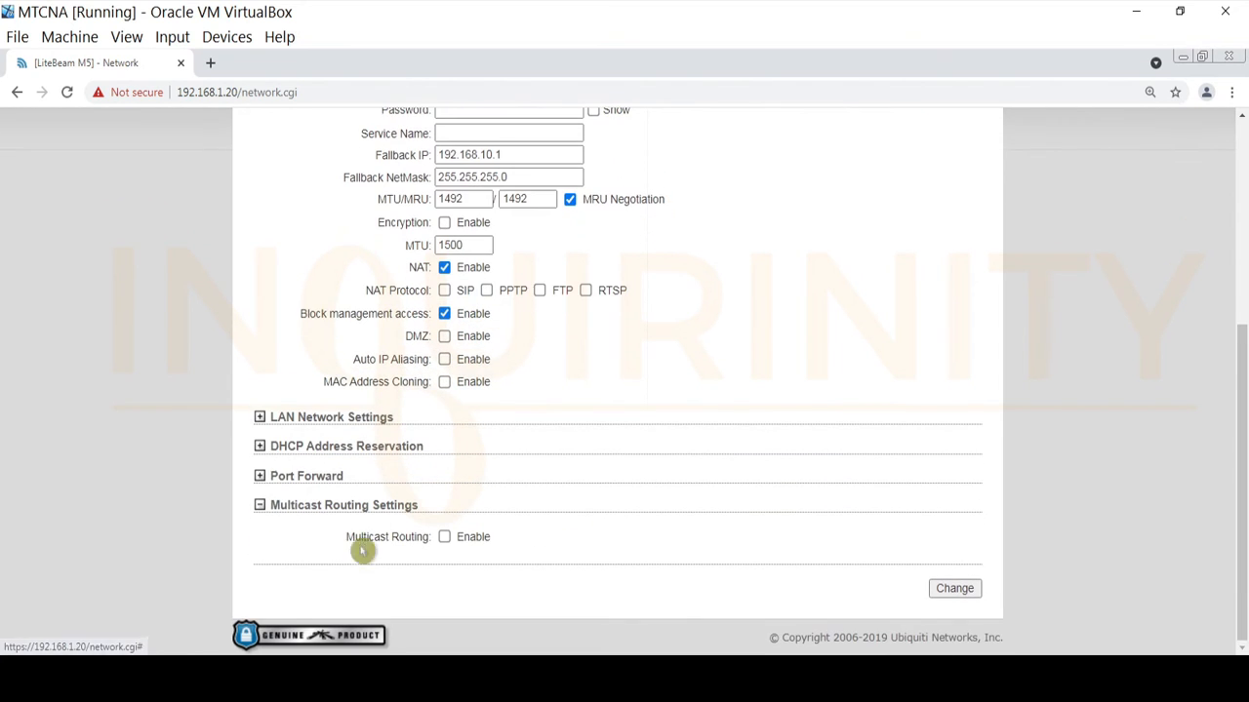
left_click(258, 509)
scroll(592, 380, "up", 3)
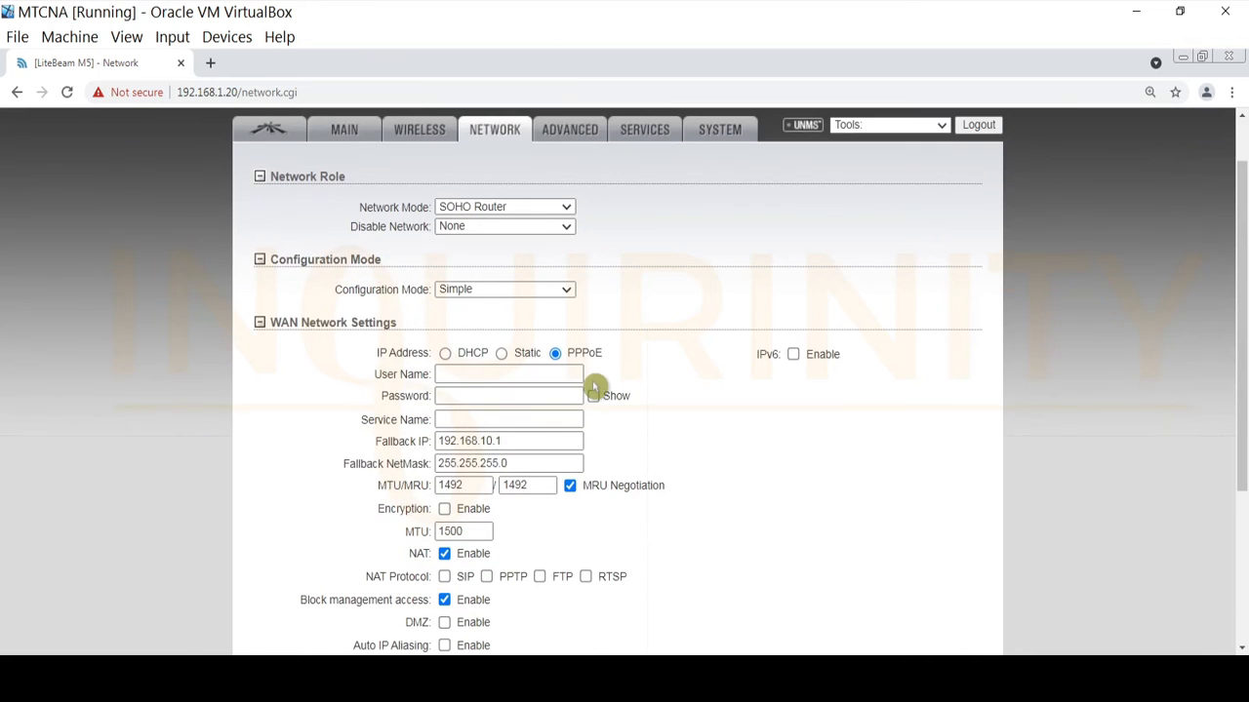
Set Configuration Mode to Advanced and check the PPPoE user name, password and service name fields.
left_click(565, 290)
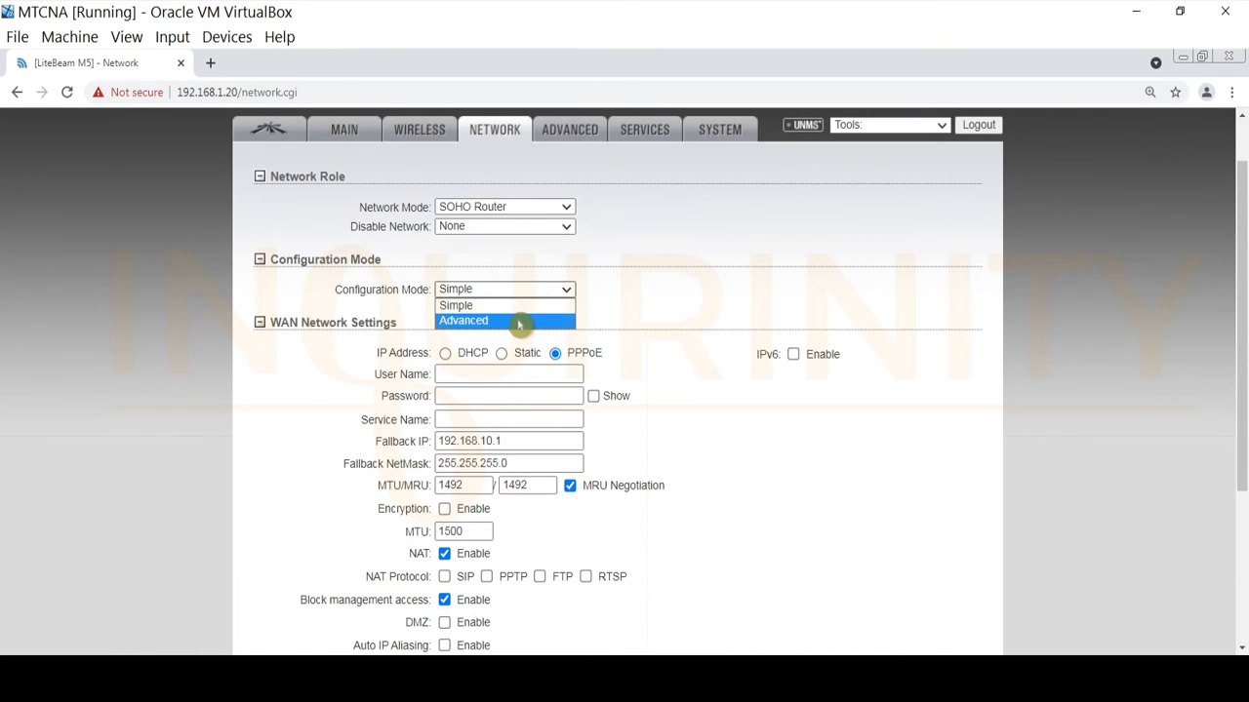
left_click(518, 322)
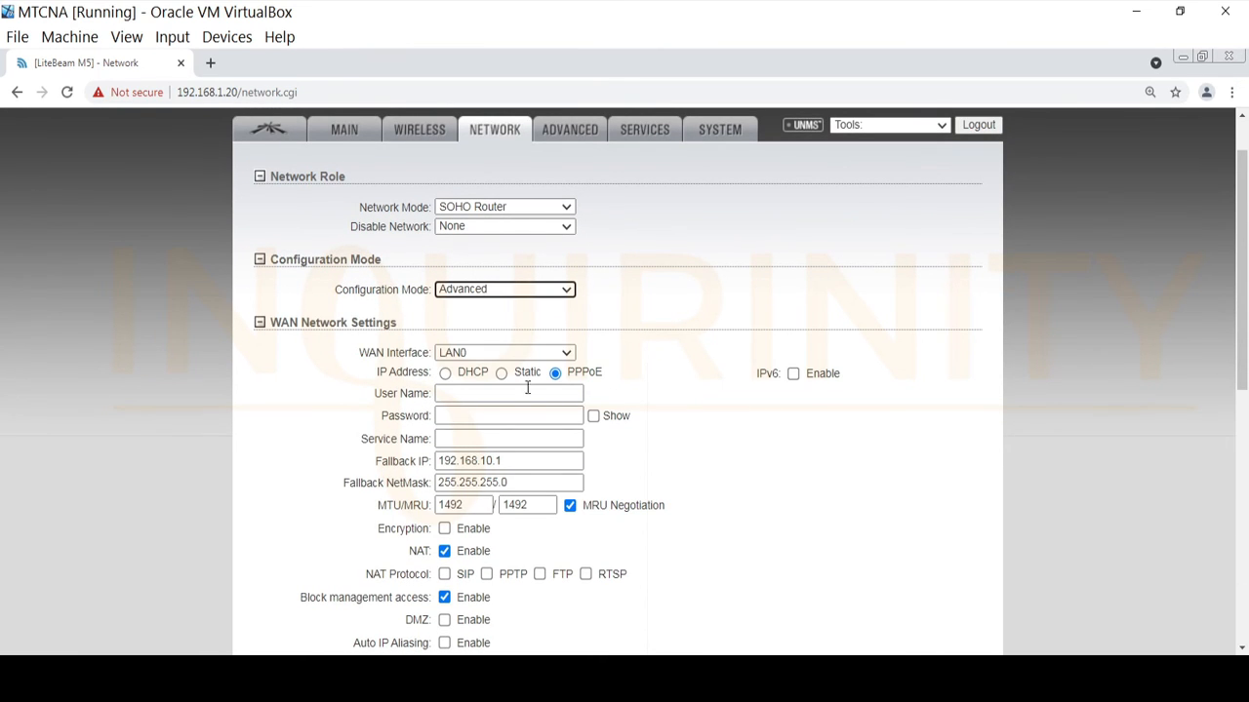
scroll(689, 477, "down", 1)
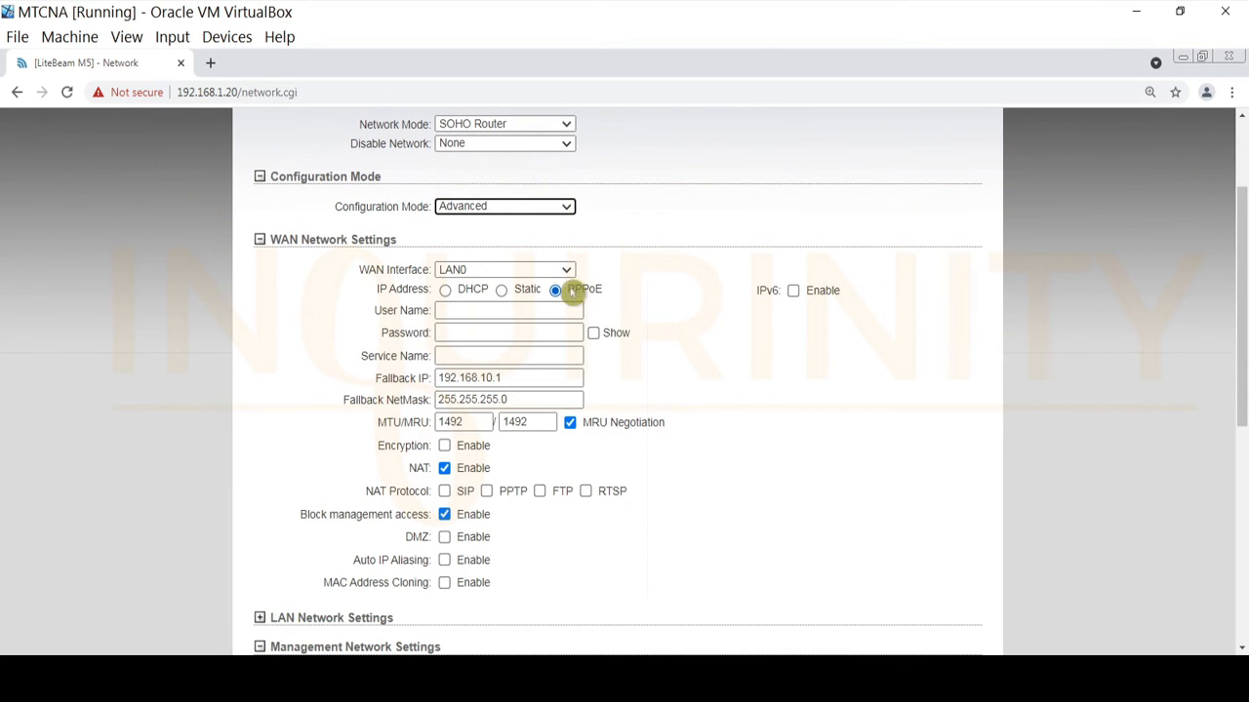
left_click(477, 314)
left_click(474, 333)
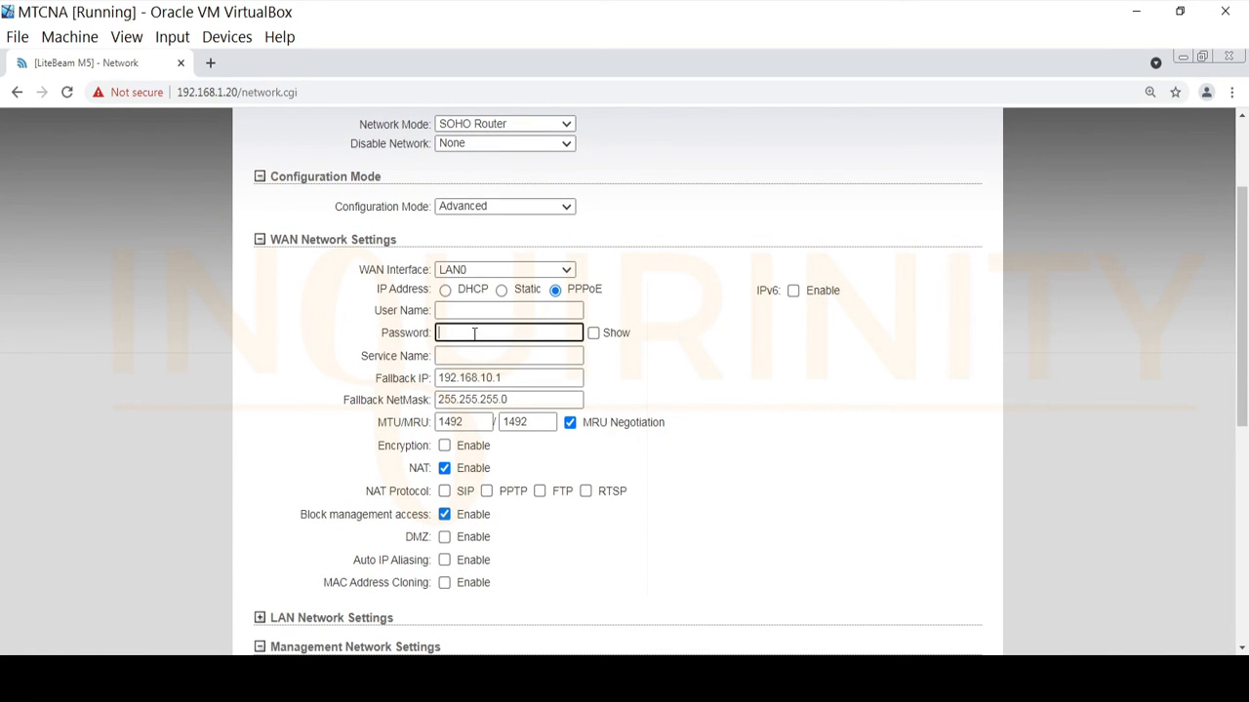
left_click(453, 355)
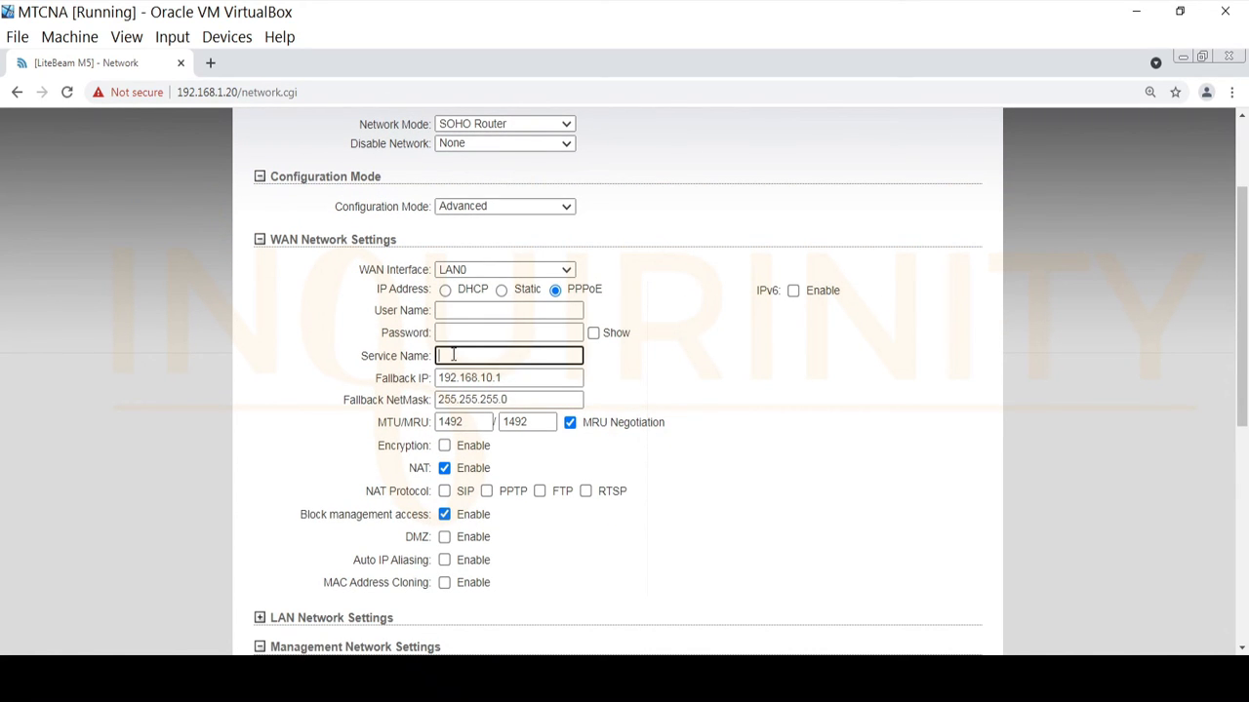
Expand Interfaces and open then cancel LAN0's MTU edit, leaving it at 1500.
scroll(446, 478, "down", 1)
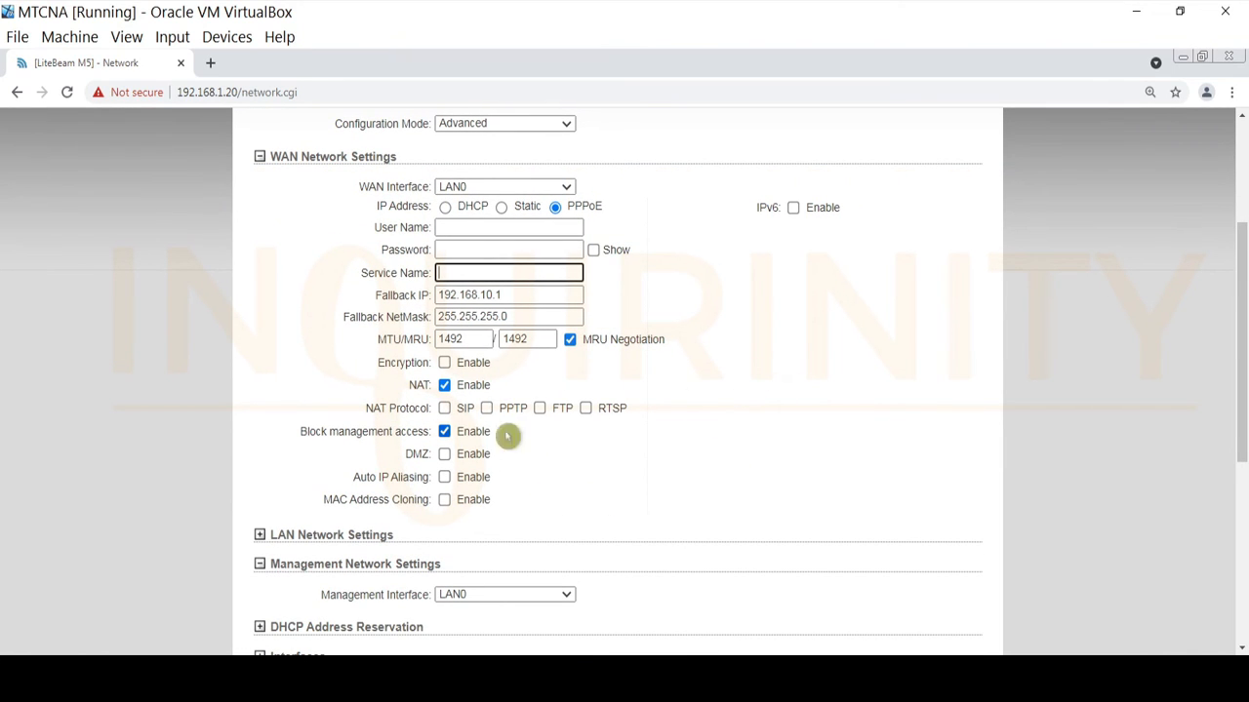
scroll(439, 478, "down", 4)
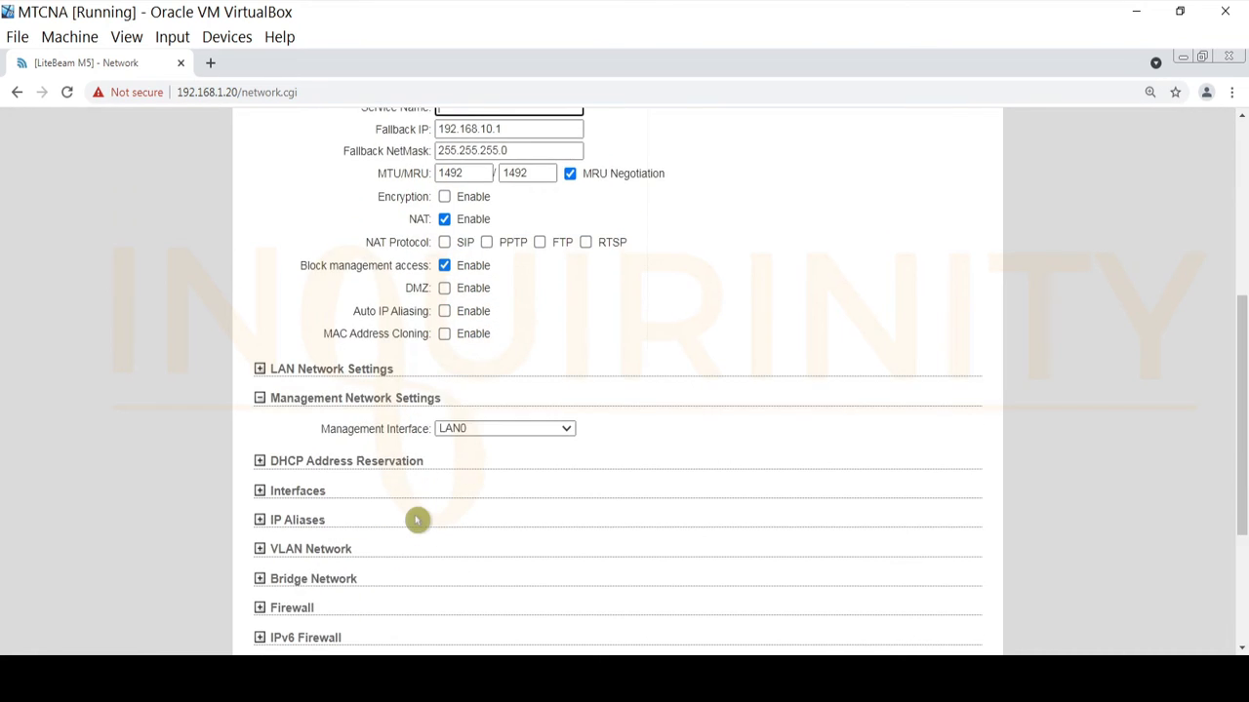
scroll(273, 507, "down", 1)
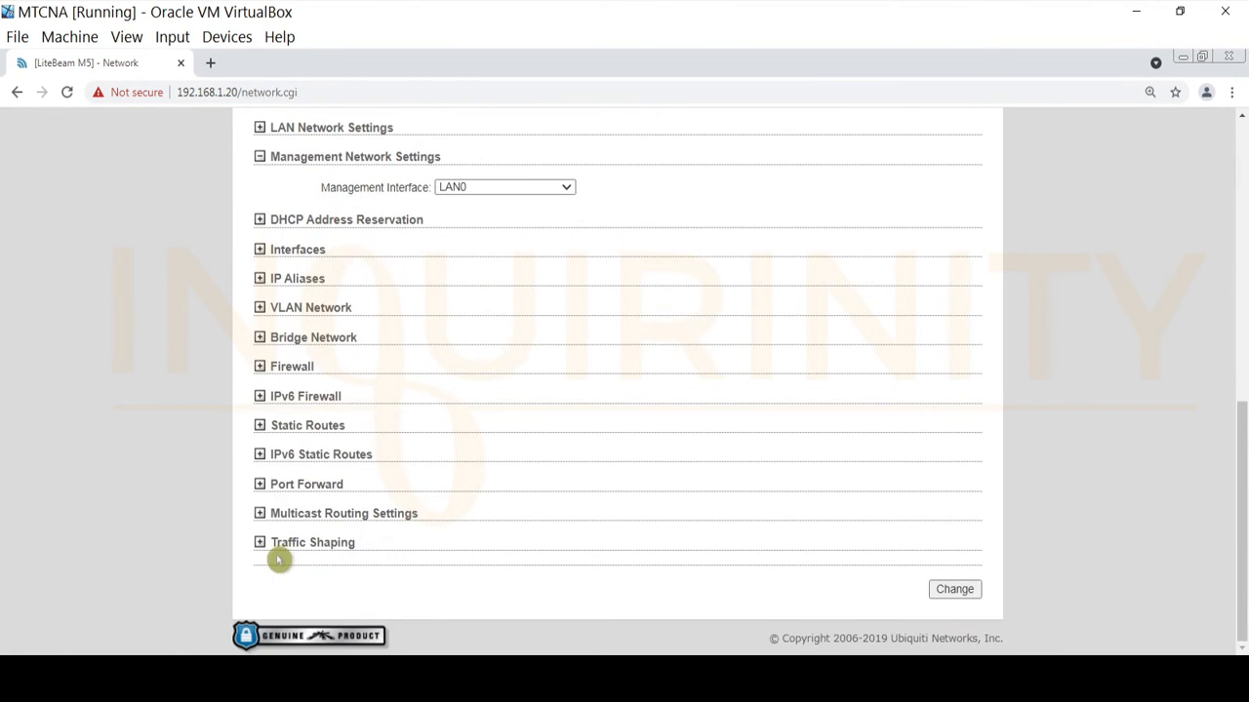
left_click(259, 249)
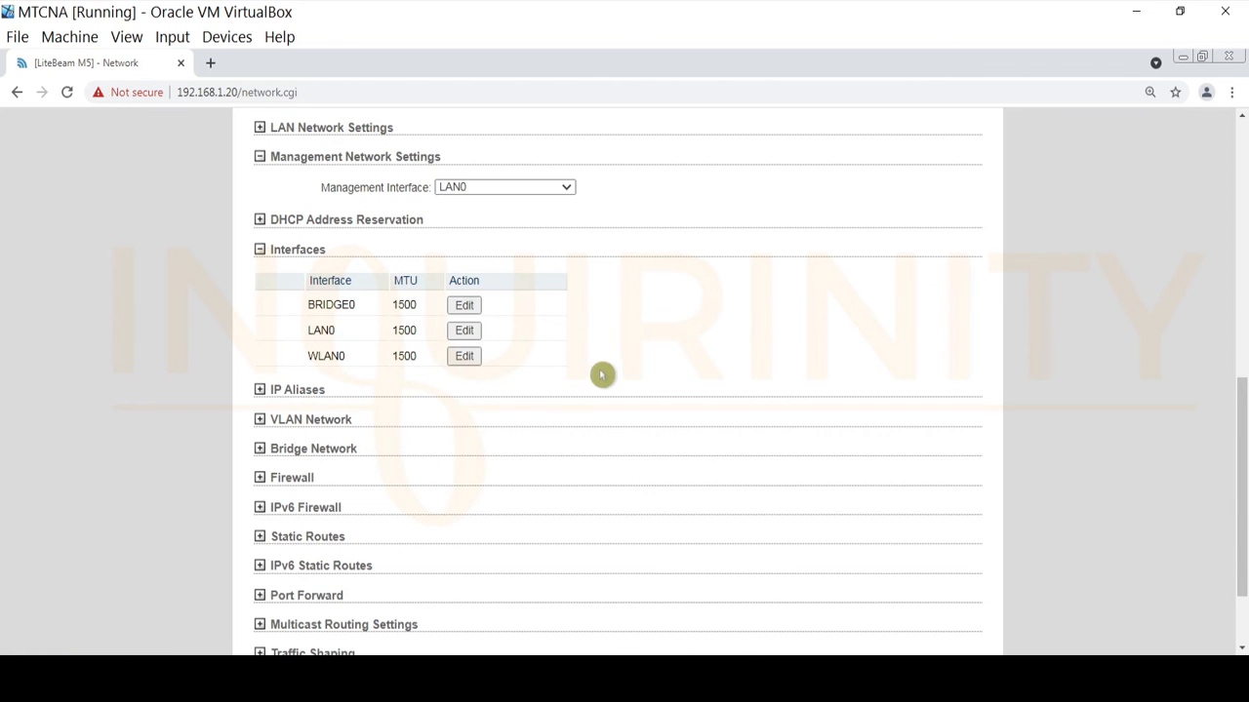
scroll(586, 353, "up", 6)
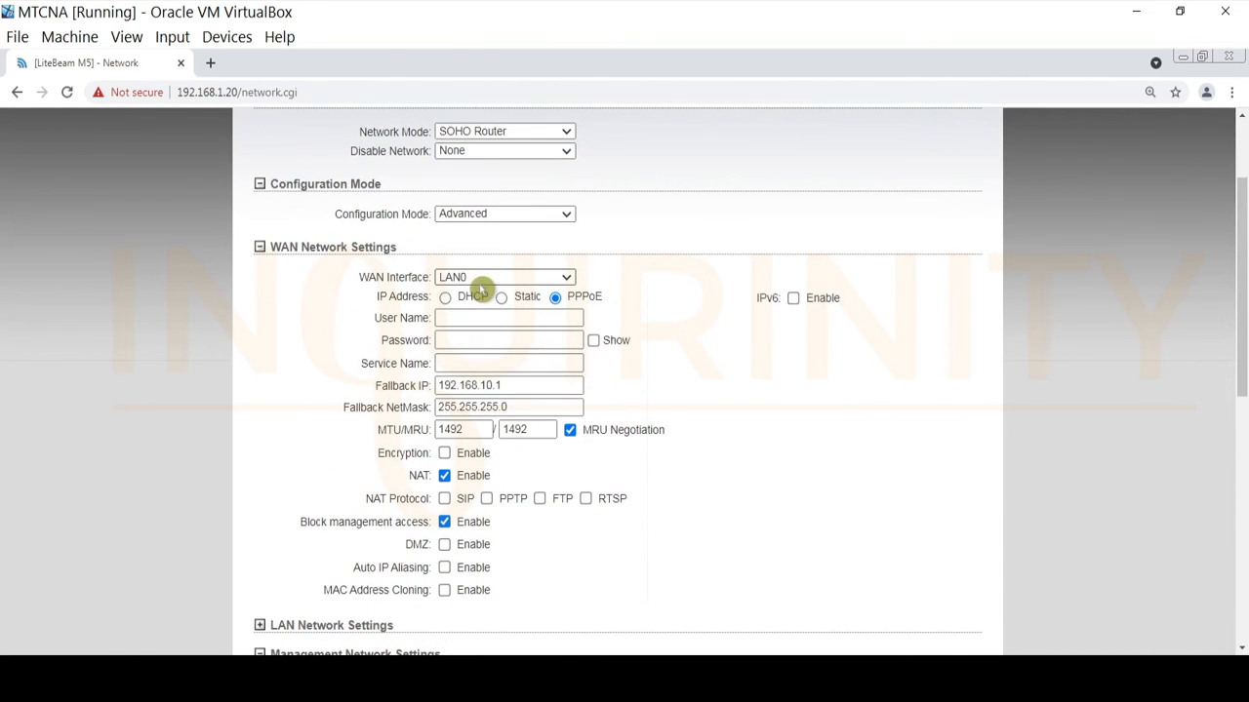
scroll(458, 439, "down", 4)
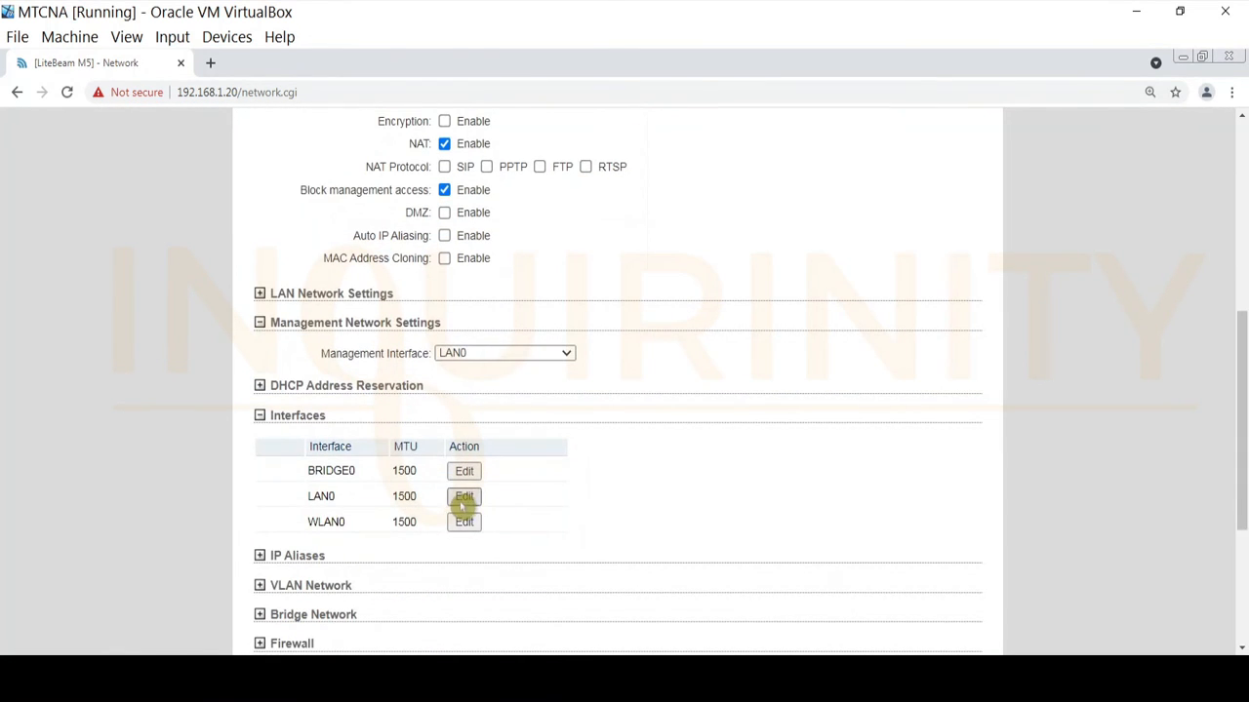
left_click(465, 500)
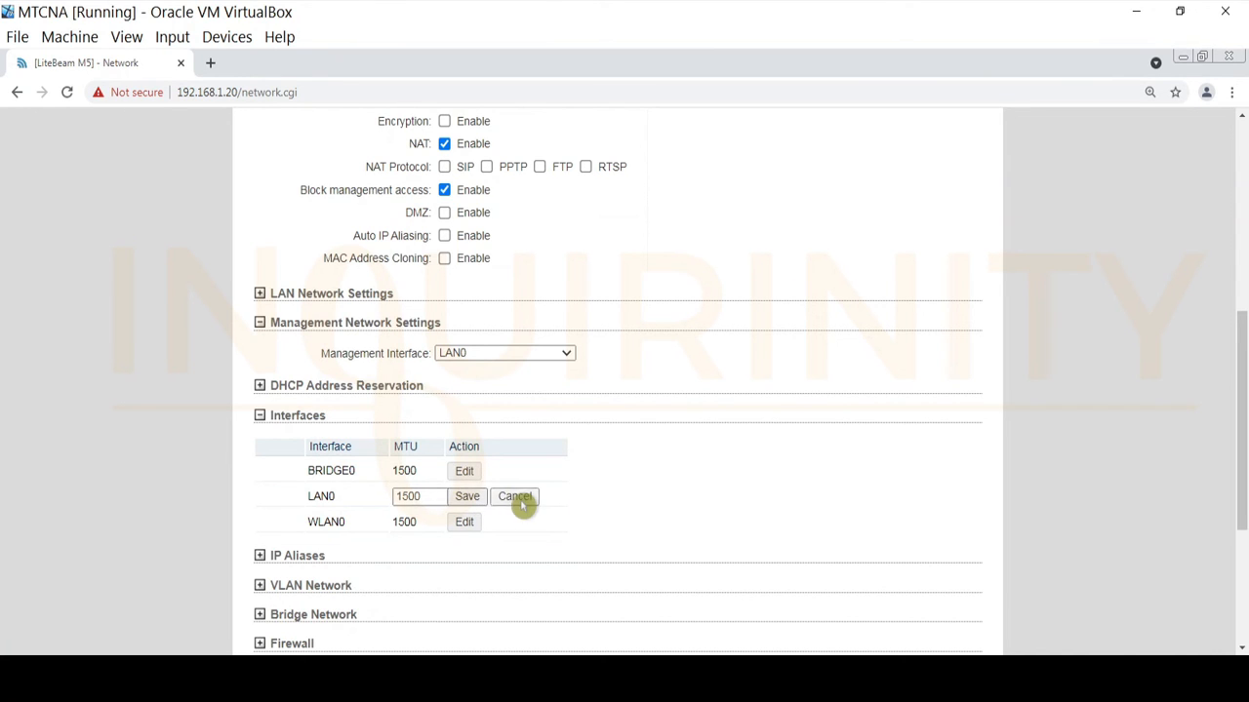
left_click(512, 499)
left_click(466, 497)
left_click(517, 496)
Expand and collapse the IP Aliases, VLAN Network and Bridge Network sections.
scroll(295, 482, "down", 1)
scroll(295, 483, "down", 1)
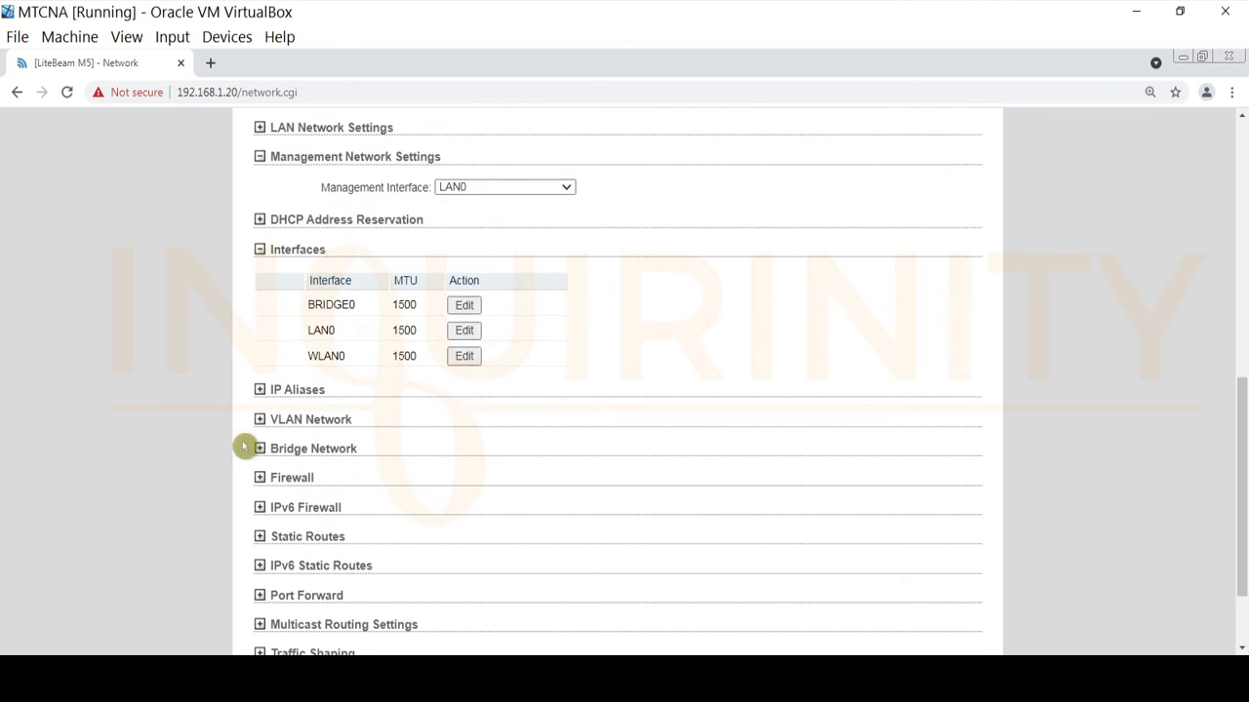
left_click(261, 391)
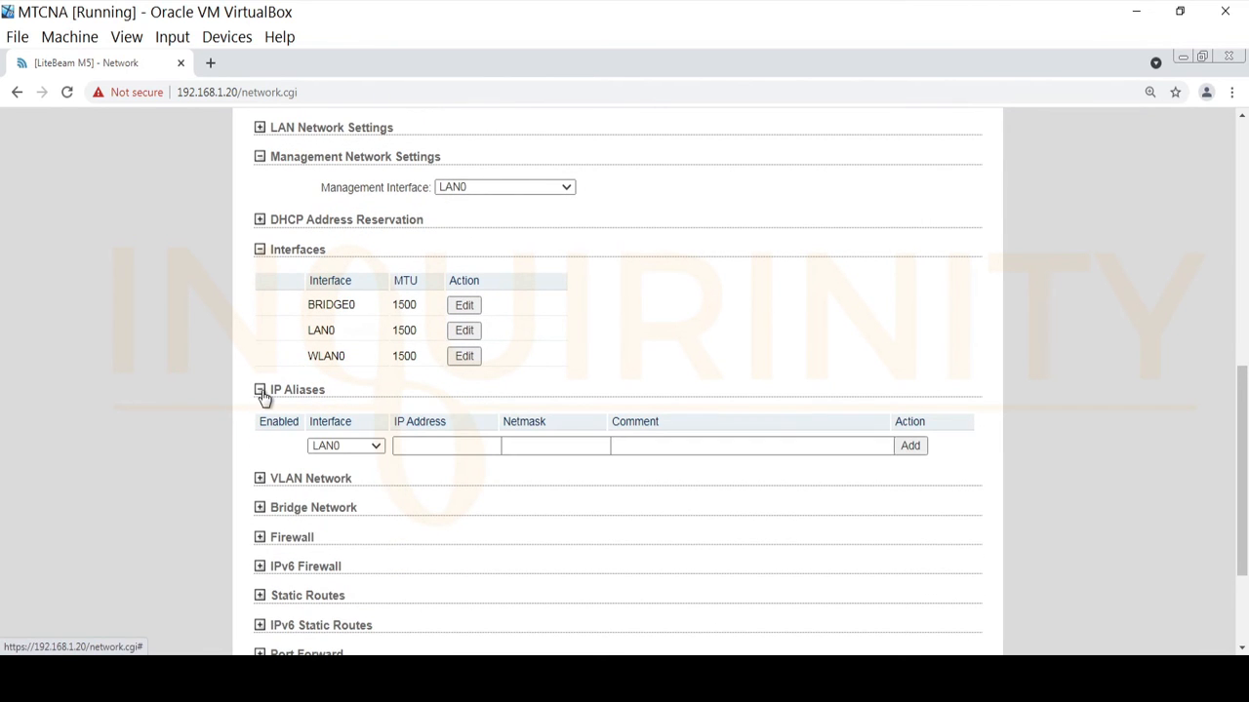
left_click(260, 391)
left_click(259, 421)
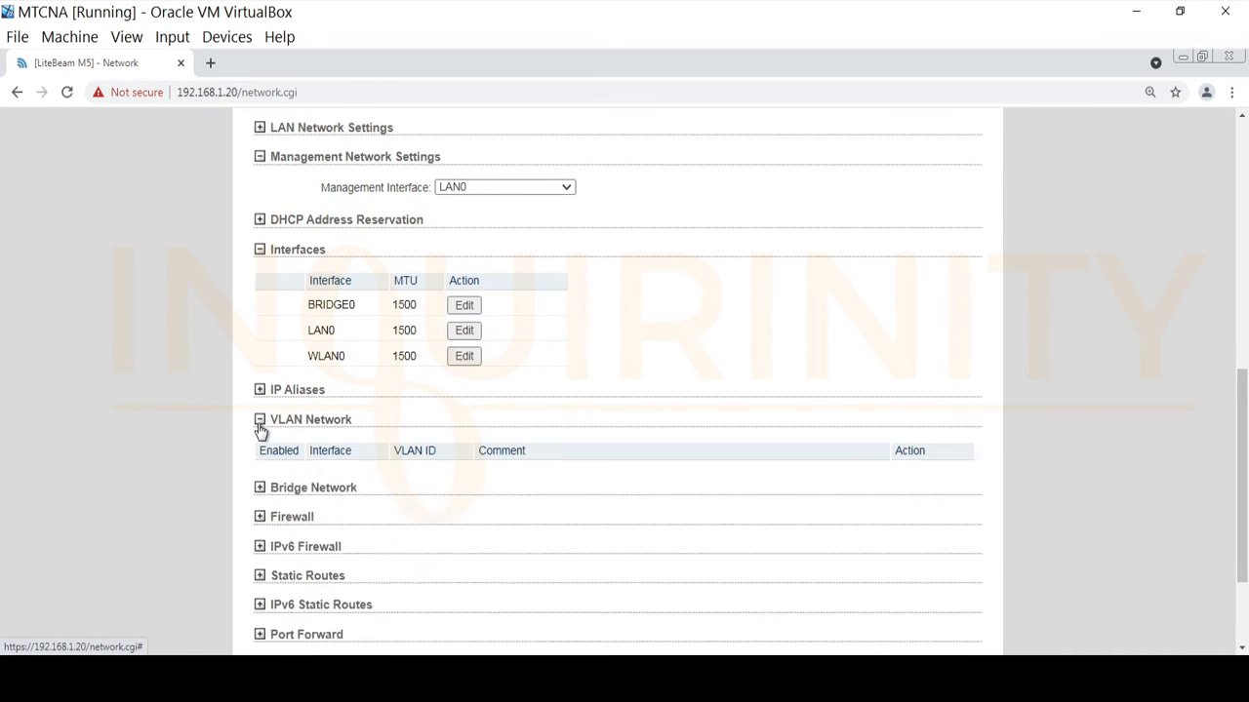
left_click(259, 421)
left_click(259, 448)
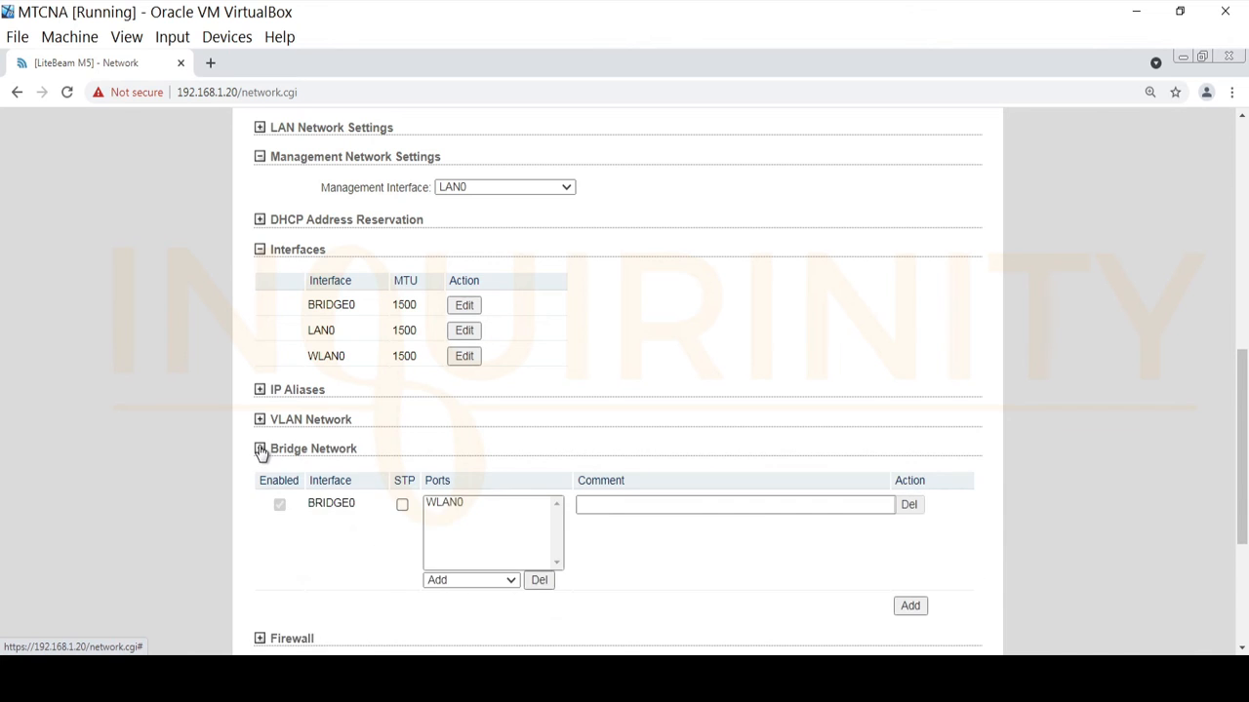
left_click(259, 448)
scroll(259, 419, "down", 2)
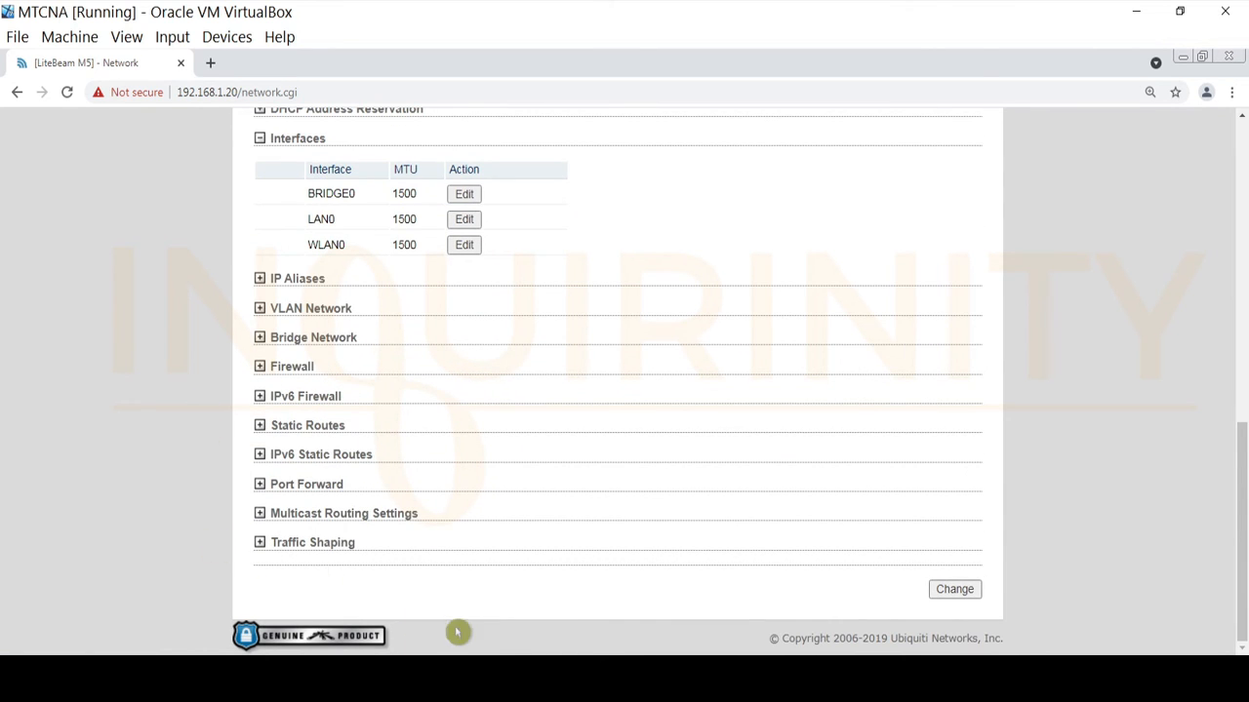
scroll(468, 625, "up", 5)
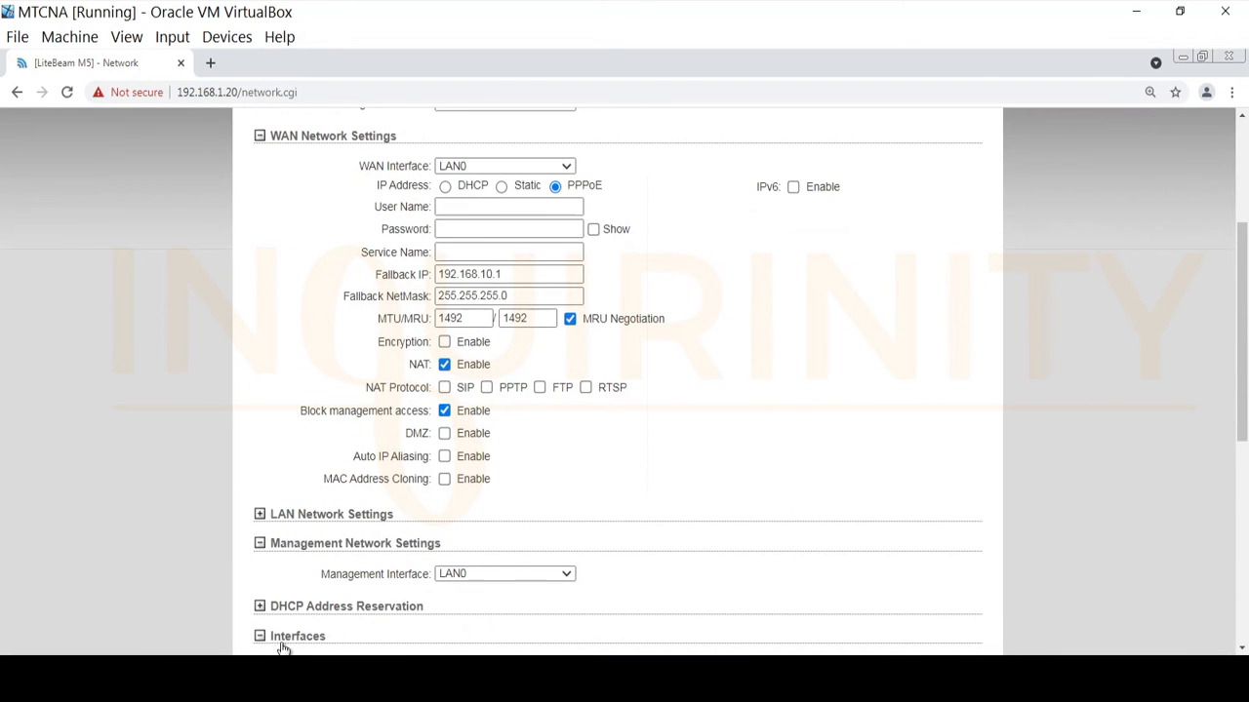
Recheck the still-empty PPPoE user name, password and service name fields on the LAN0 WAN.
scroll(533, 407, "up", 3)
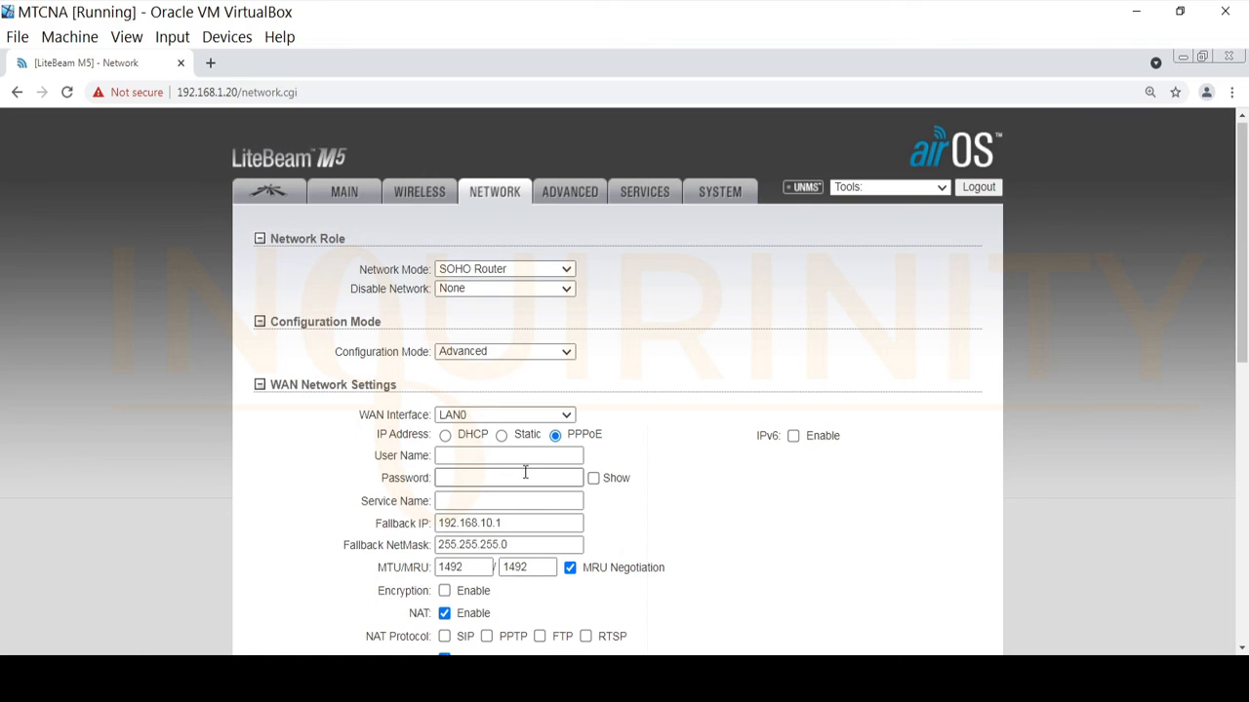
left_click(512, 456)
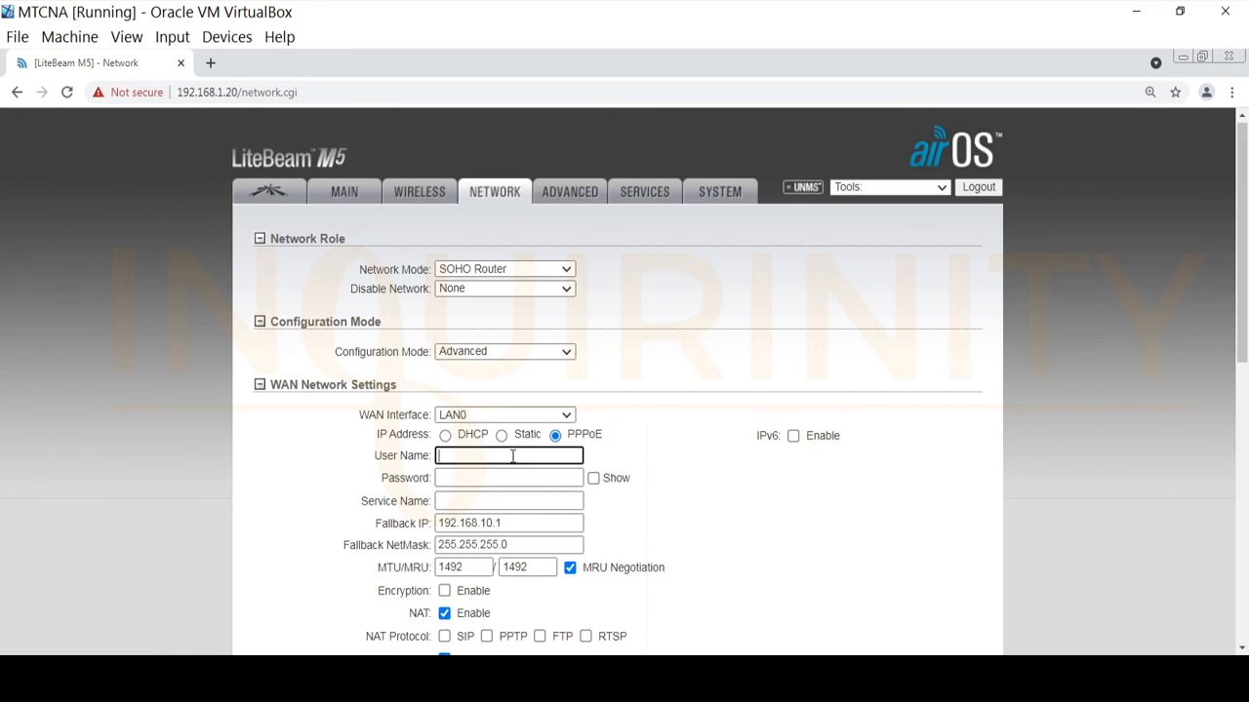
left_click(504, 477)
left_click(496, 500)
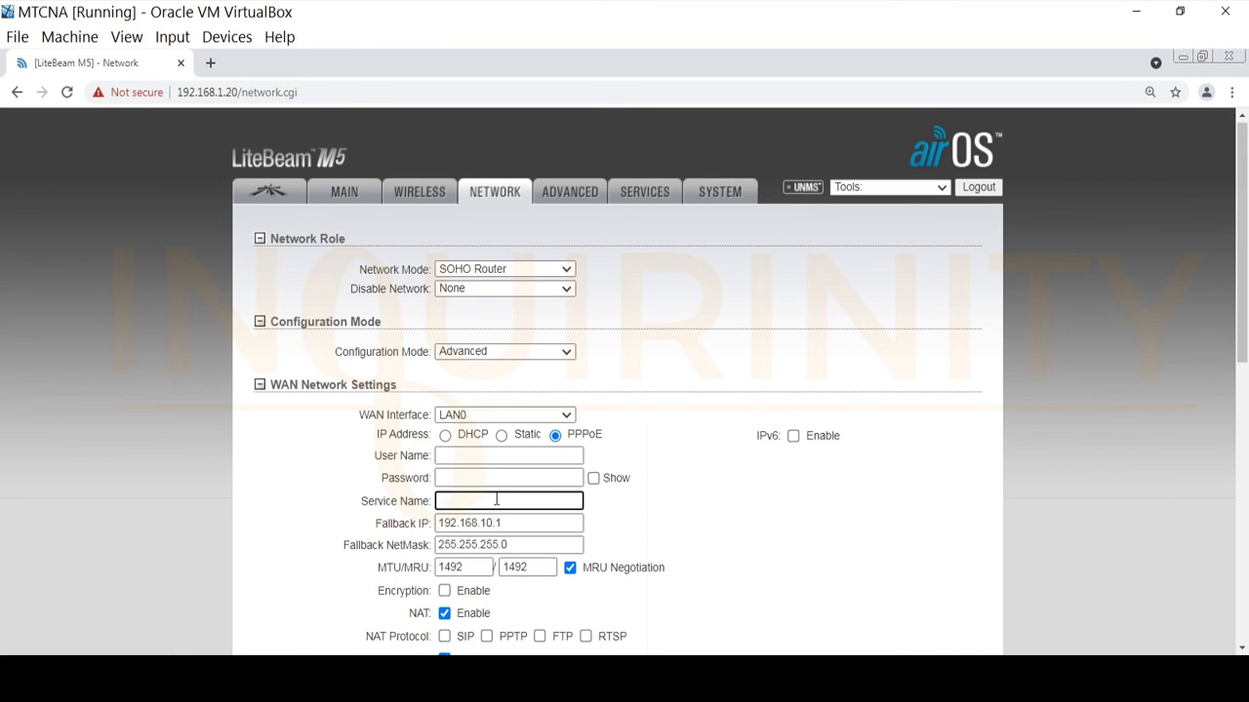
scroll(468, 434, "down", 1)
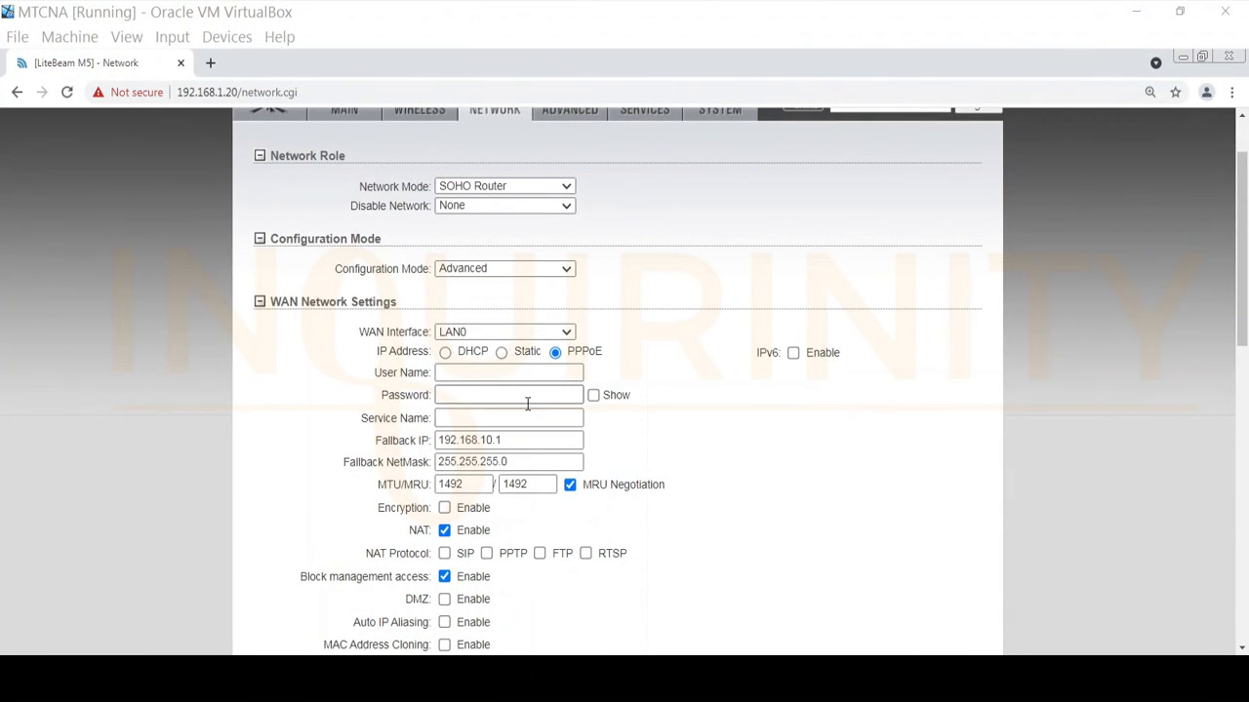
scroll(595, 556, "down", 9)
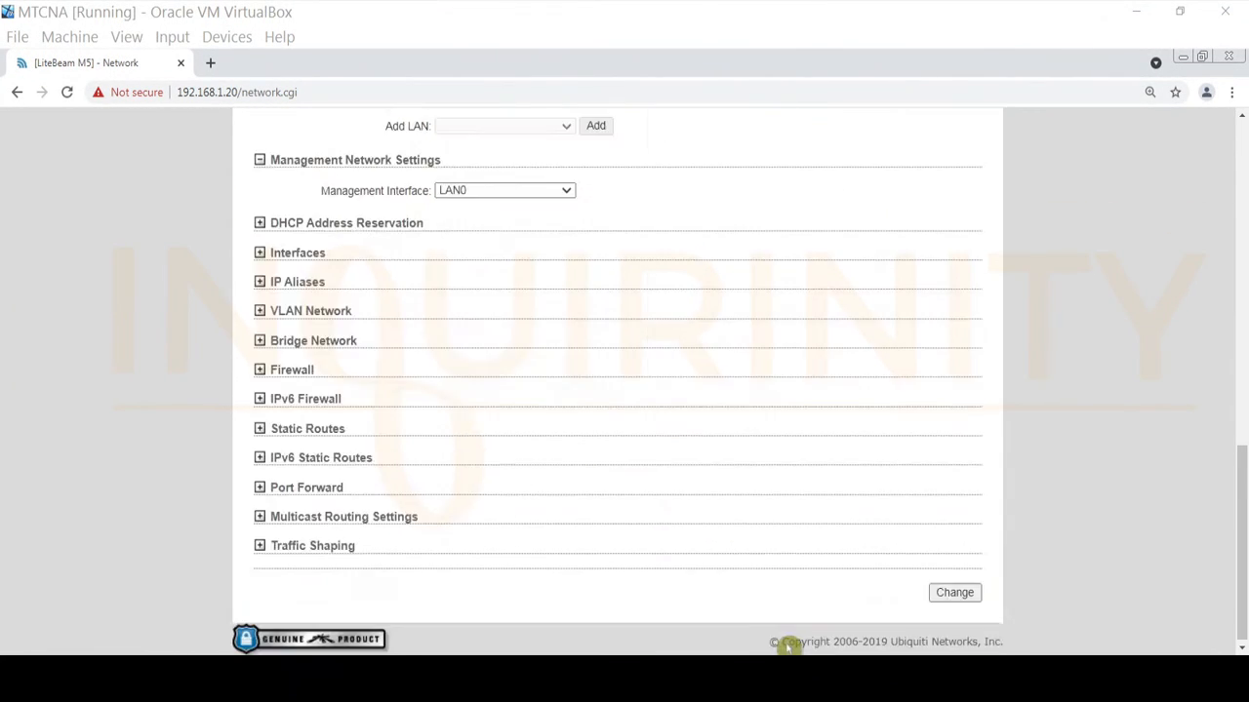
scroll(644, 527, "up", 3)
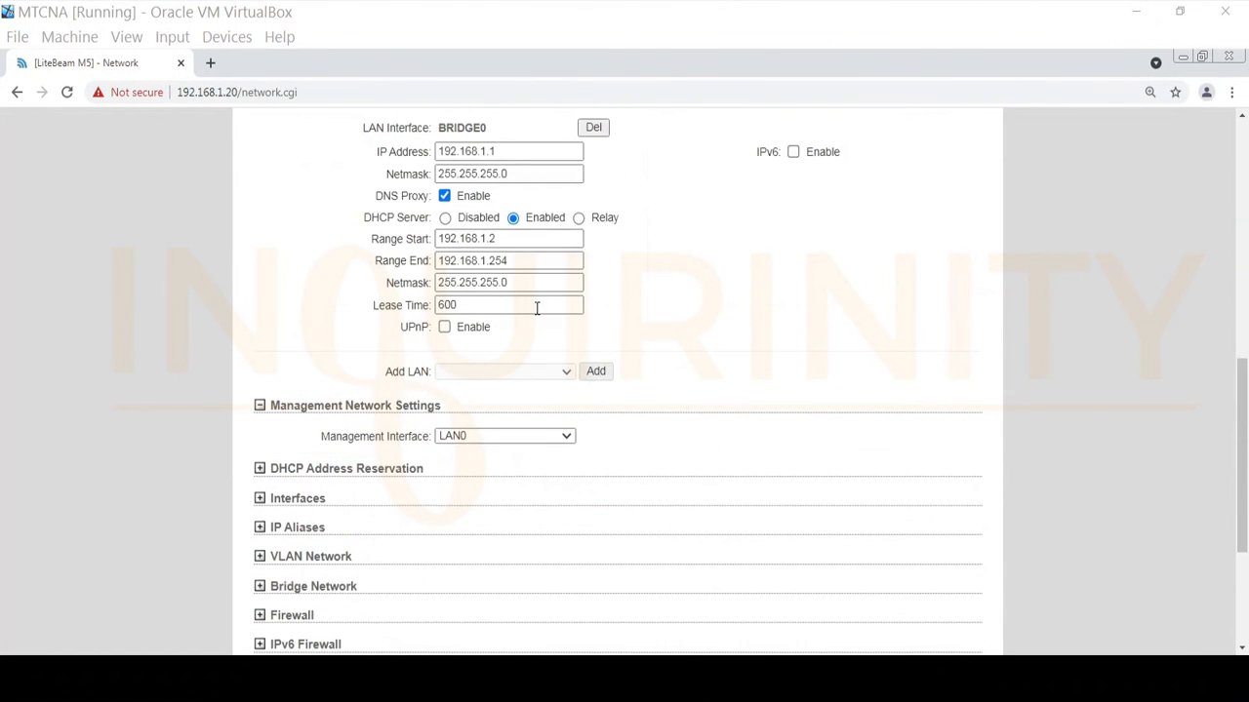
scroll(586, 473, "up", 3)
scroll(653, 458, "up", 3)
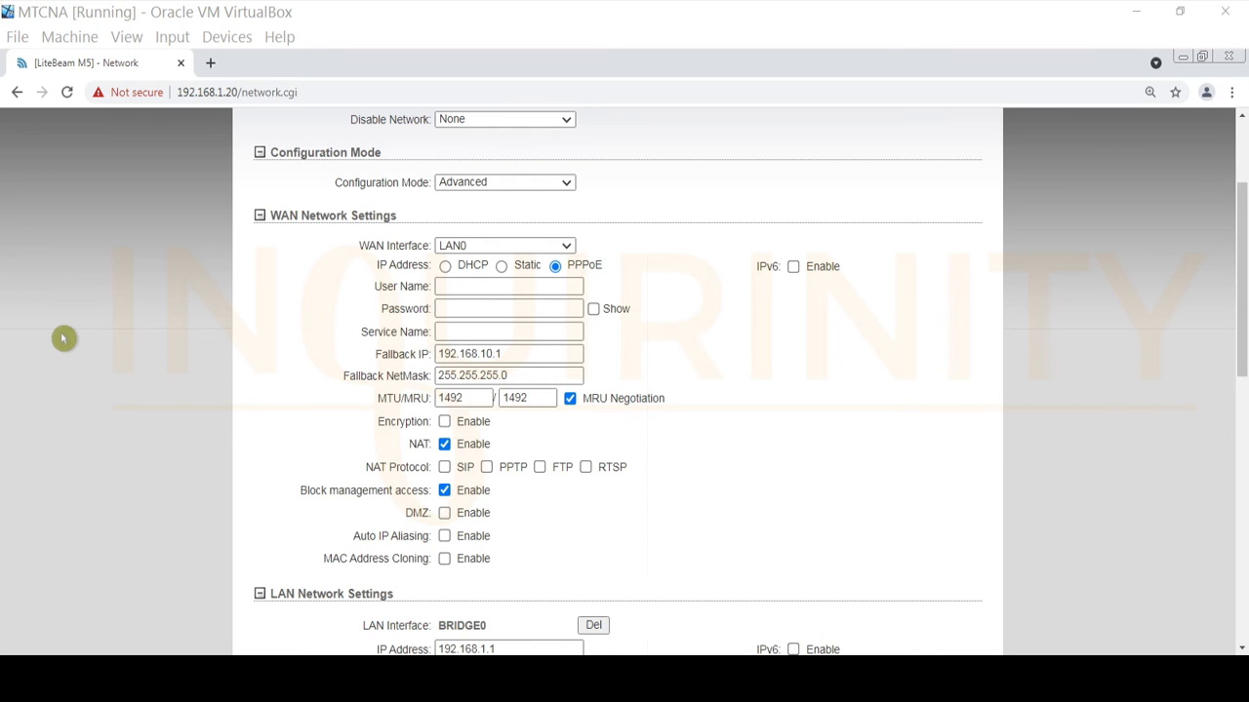
Expand Bridge Network to confirm BRIDGE0 bridges only WLAN0, then scroll back to WAN settings.
scroll(78, 341, "down", 3)
scroll(273, 381, "down", 2)
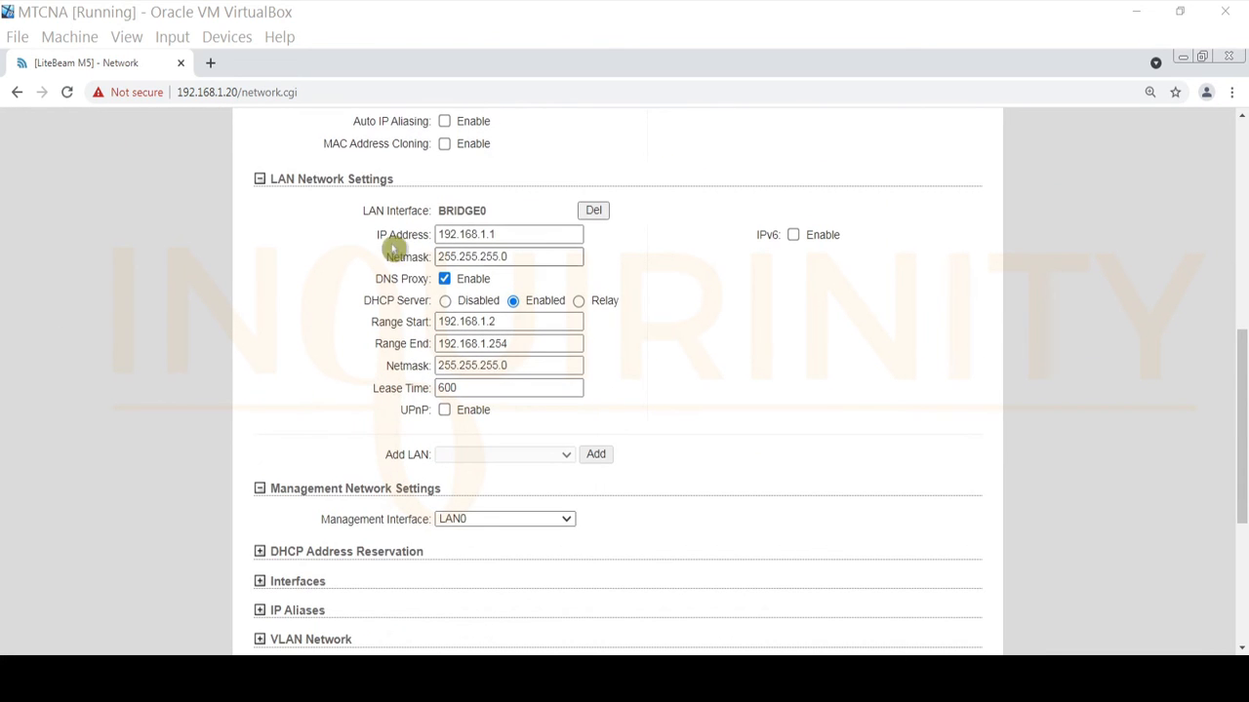
scroll(322, 507, "down", 2)
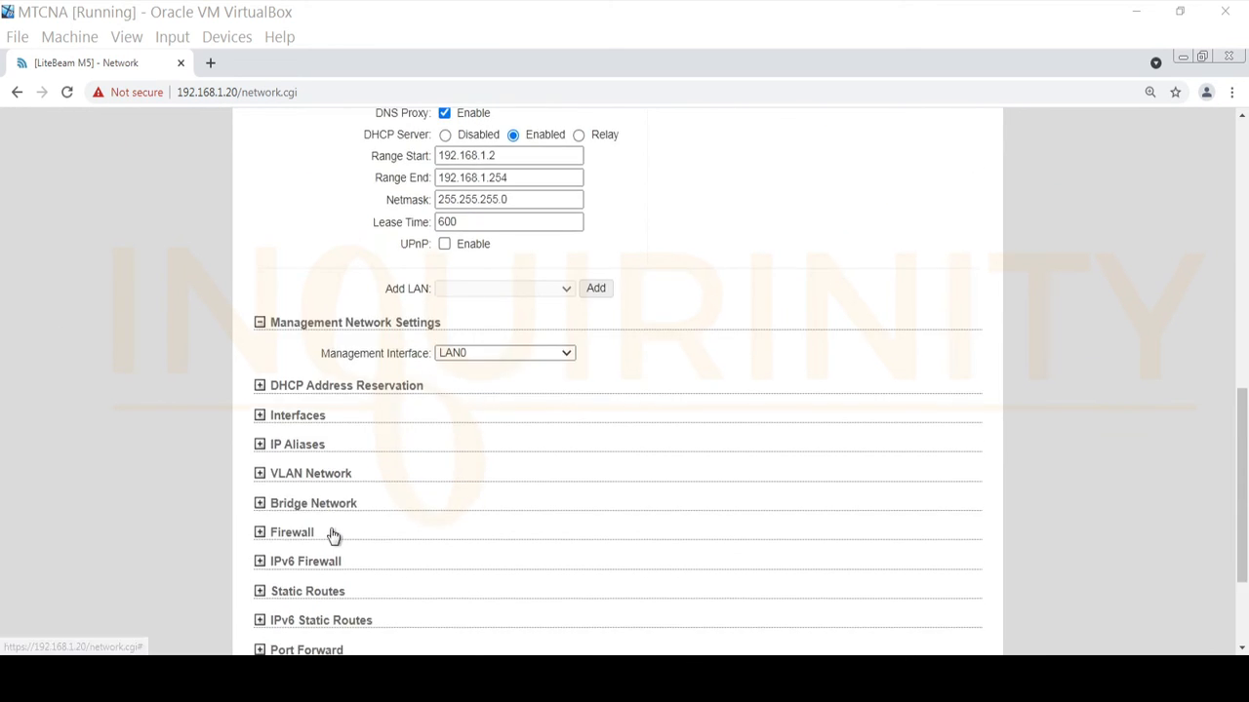
scroll(432, 311, "up", 2)
scroll(322, 488, "down", 2)
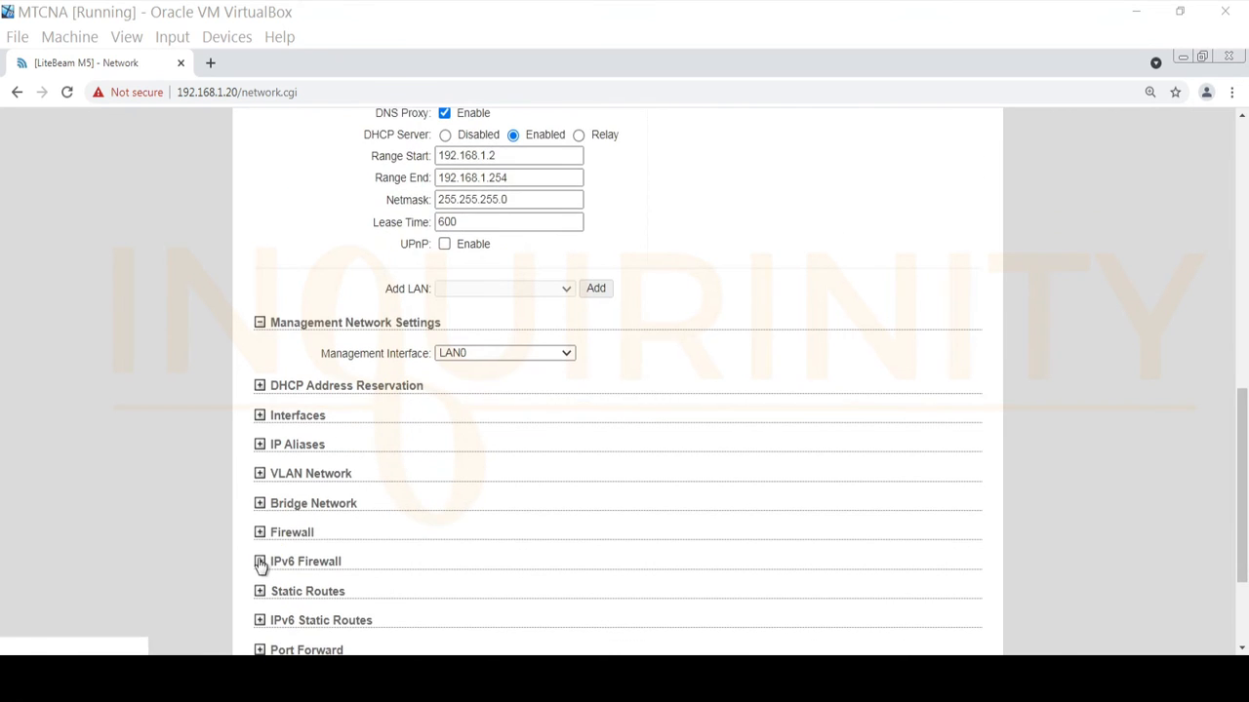
left_click(260, 503)
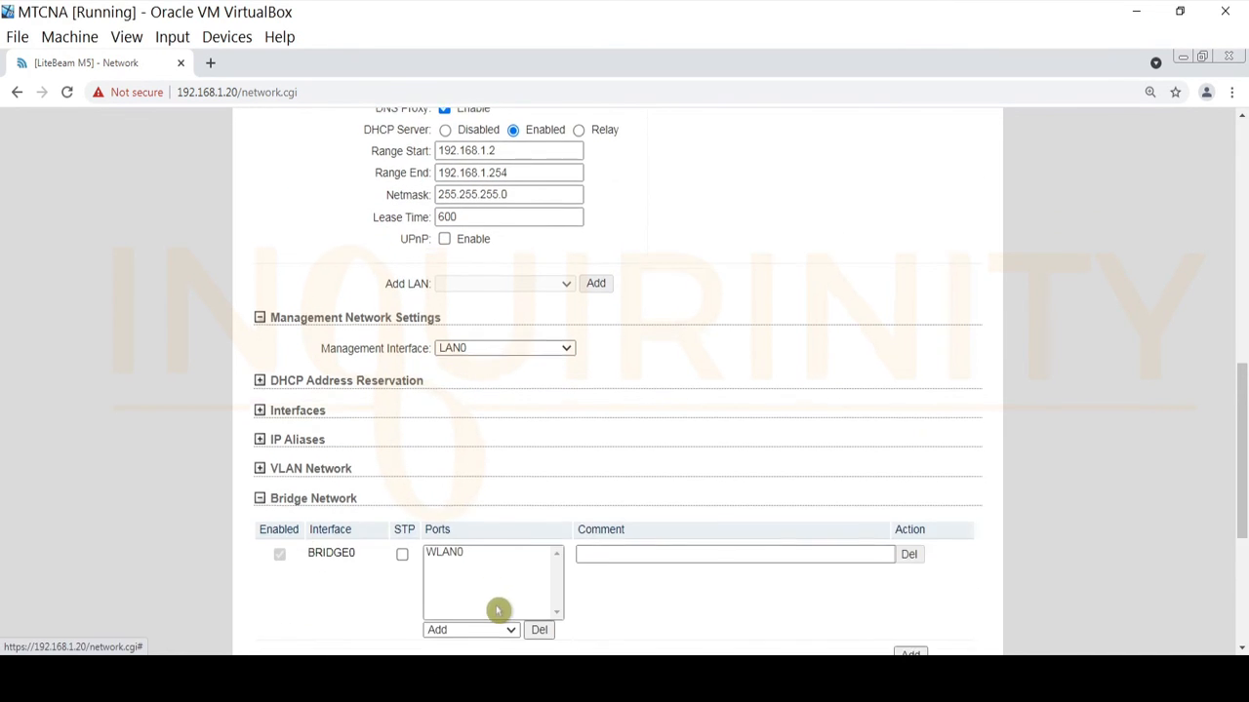
scroll(498, 610, "down", 2)
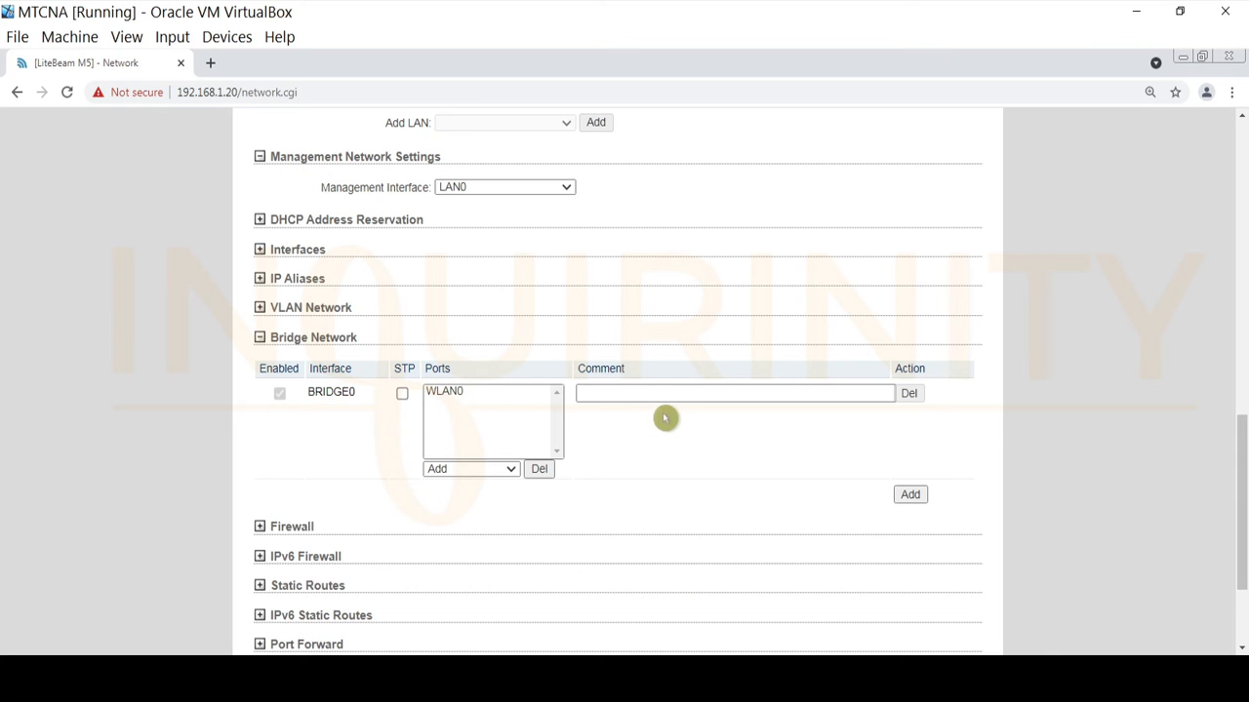
scroll(680, 588, "up", 7)
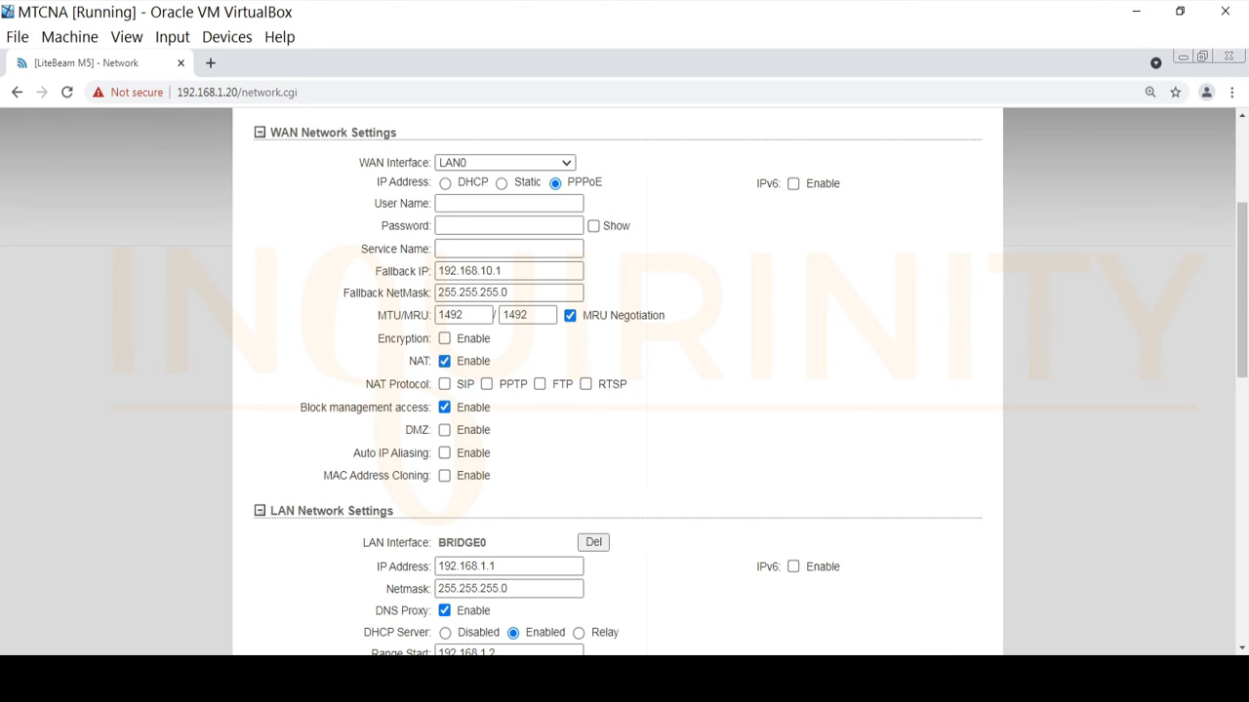
scroll(477, 403, "up", 1)
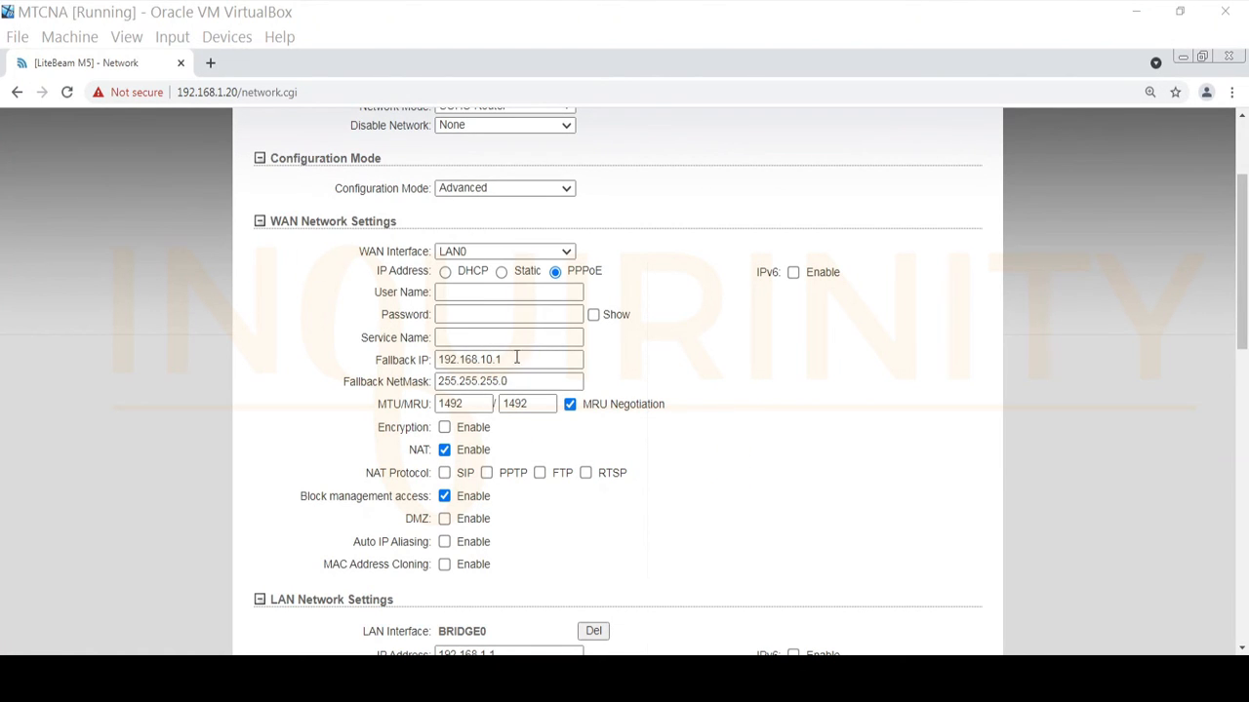
Fill the PPPoE user name from the saved suggestion, enter the password with Show ticked, and choose mt2-service1.
left_click(544, 292)
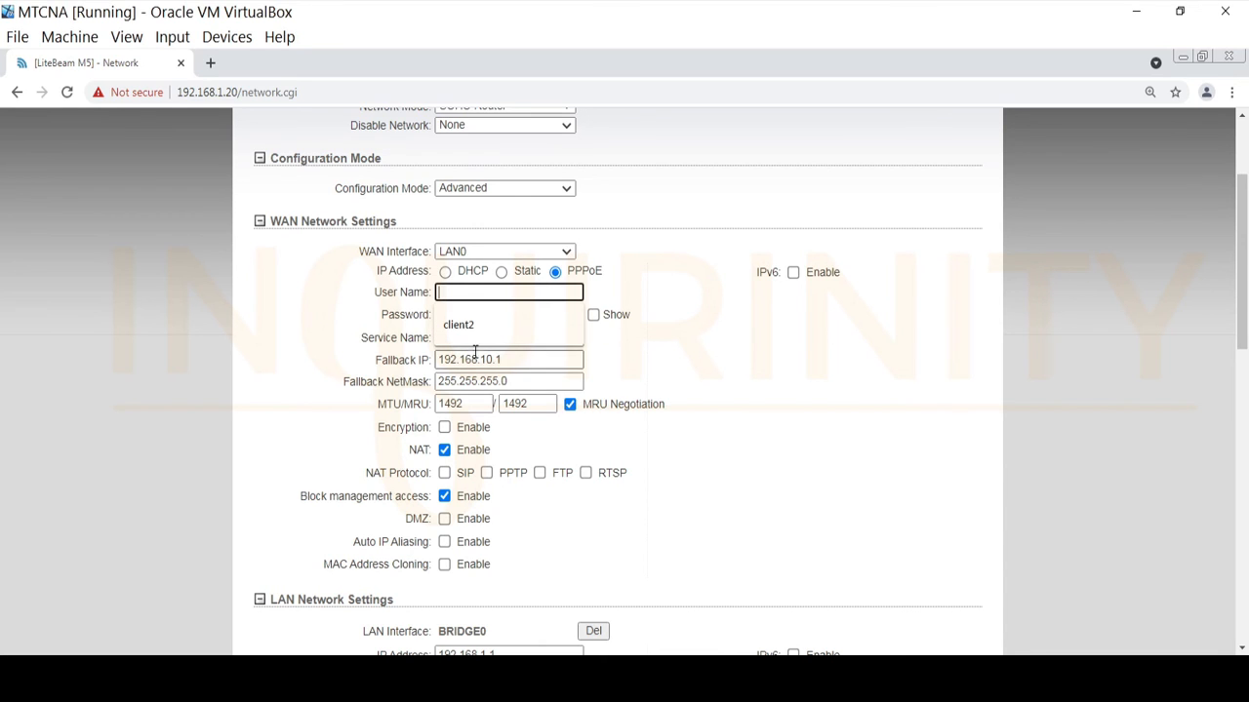
left_click(459, 324)
left_click(507, 312)
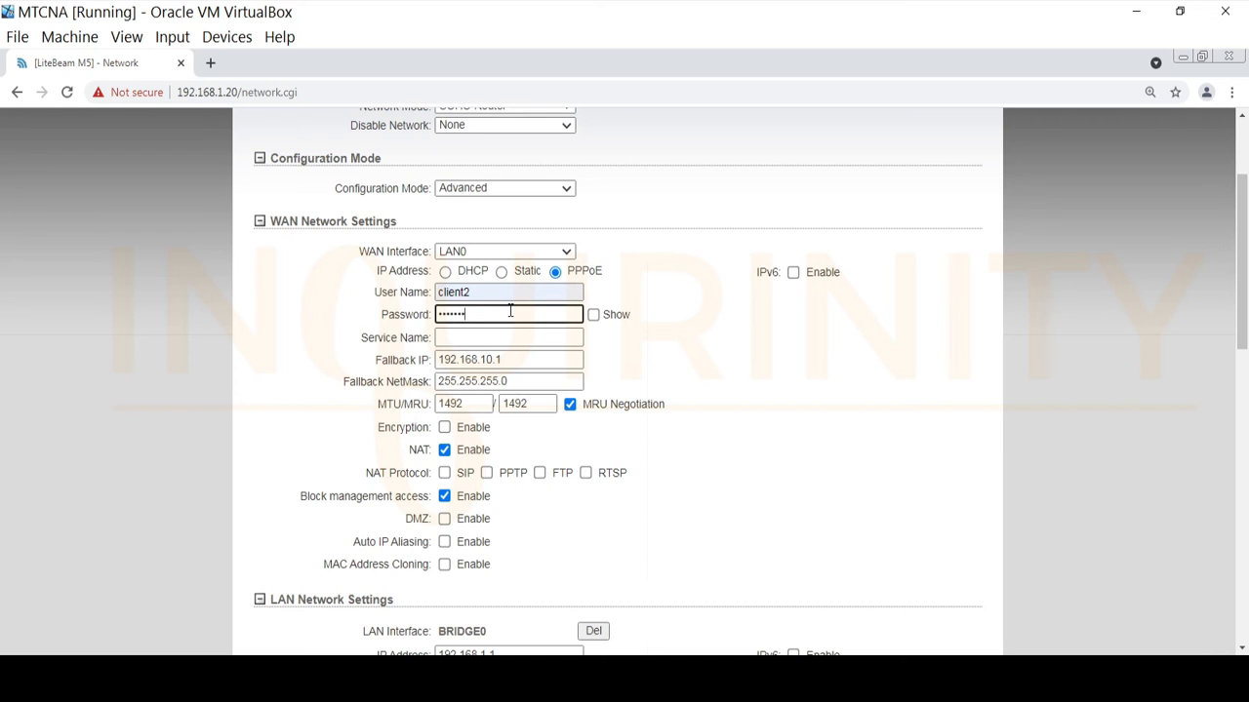
left_click(599, 317)
left_click(597, 317)
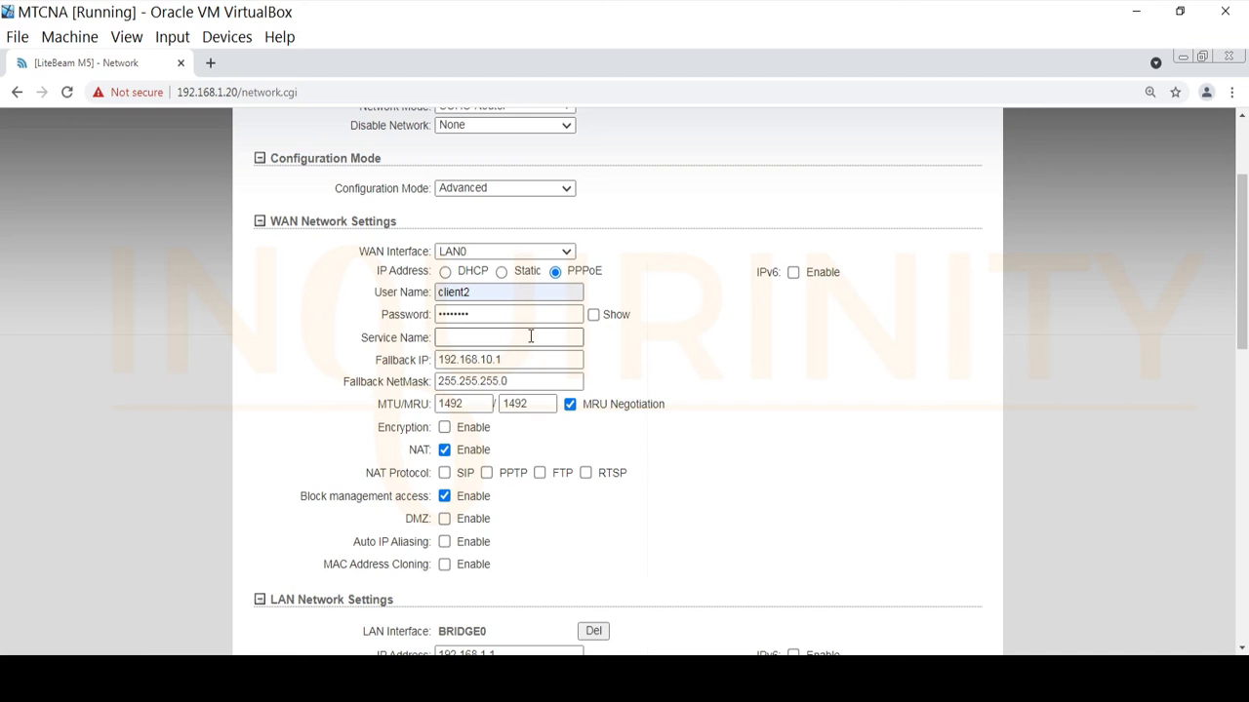
left_click(592, 316)
left_click(571, 337)
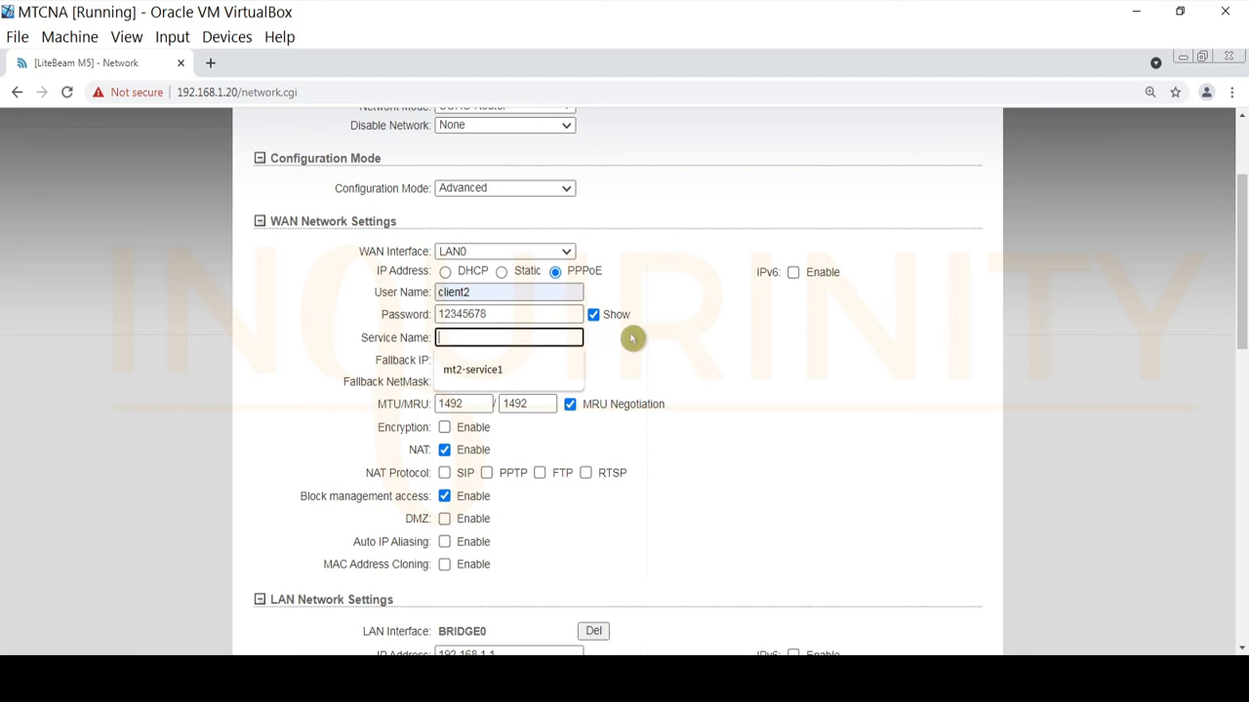
left_click(484, 376)
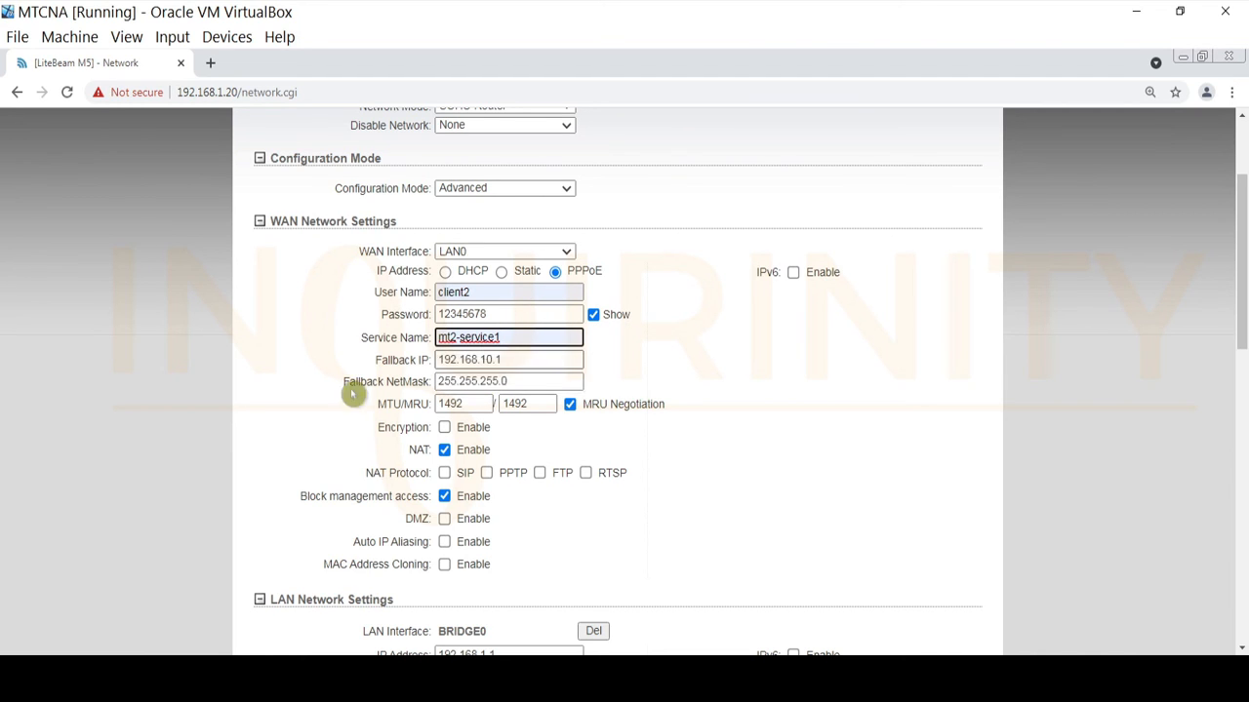
left_click(680, 365)
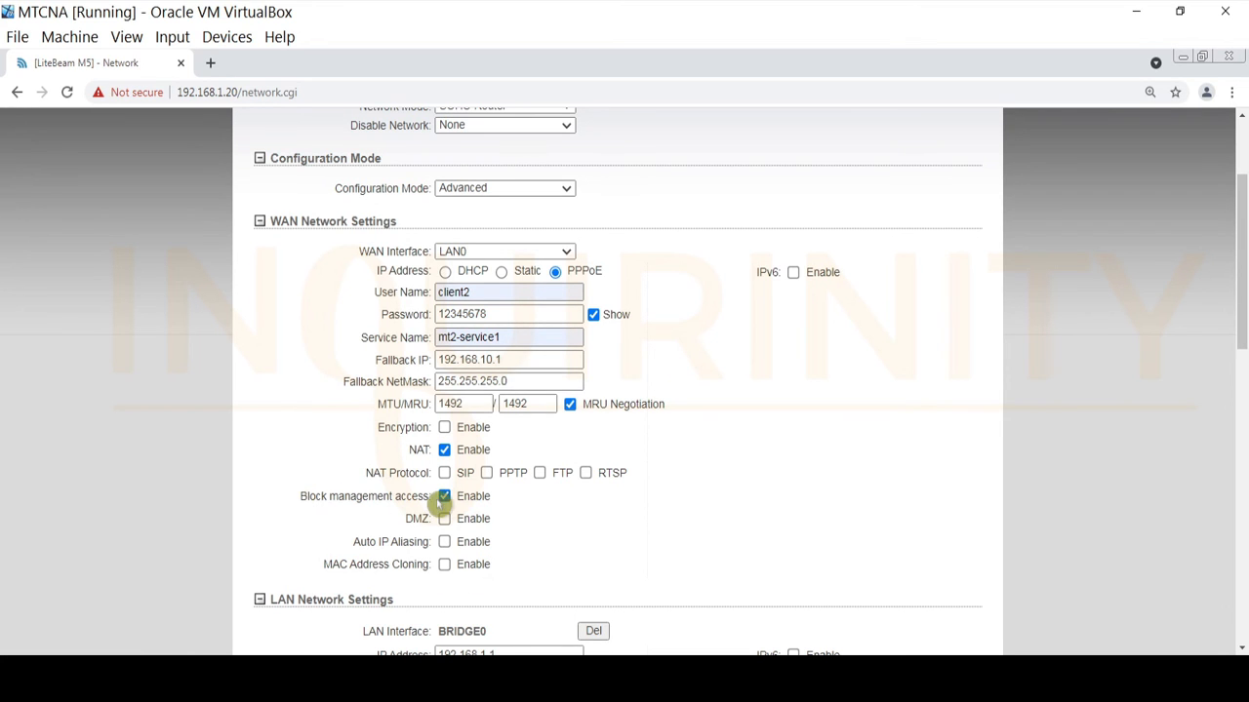
Untick Block management access on the PPPoE WAN and review the LAN and Bridge sections.
left_click(445, 497)
scroll(271, 339, "down", 5)
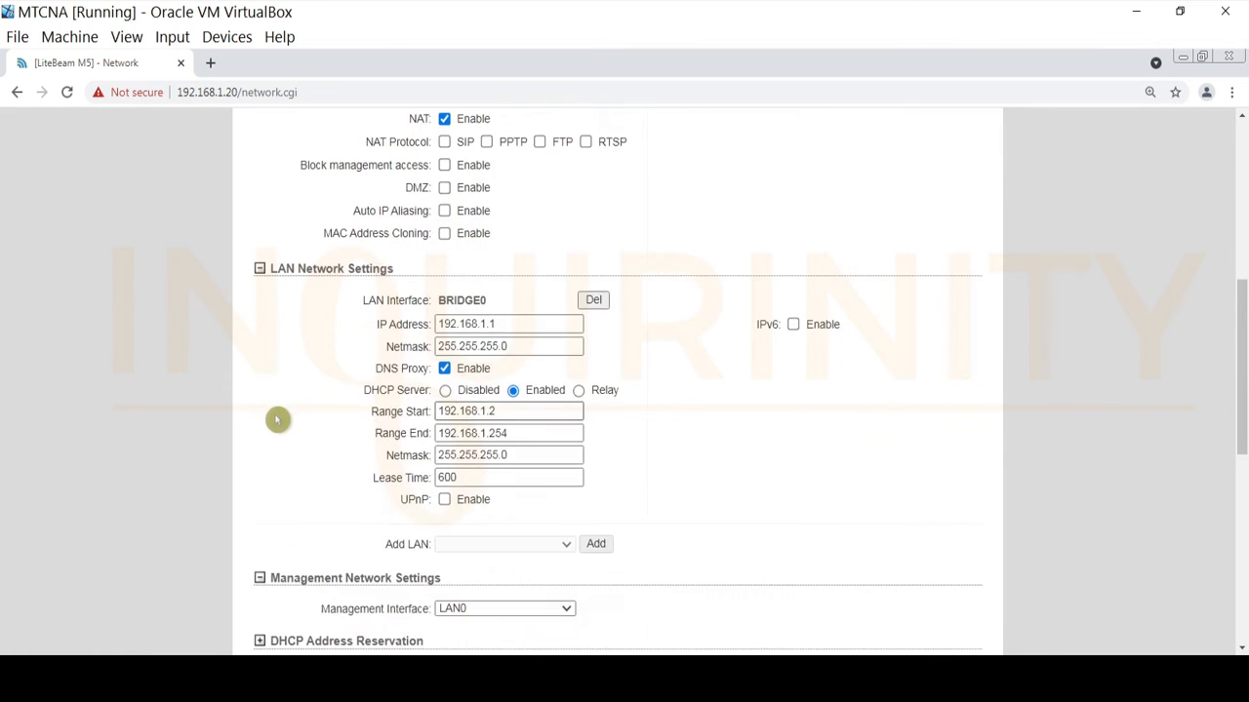
scroll(296, 276, "up", 3)
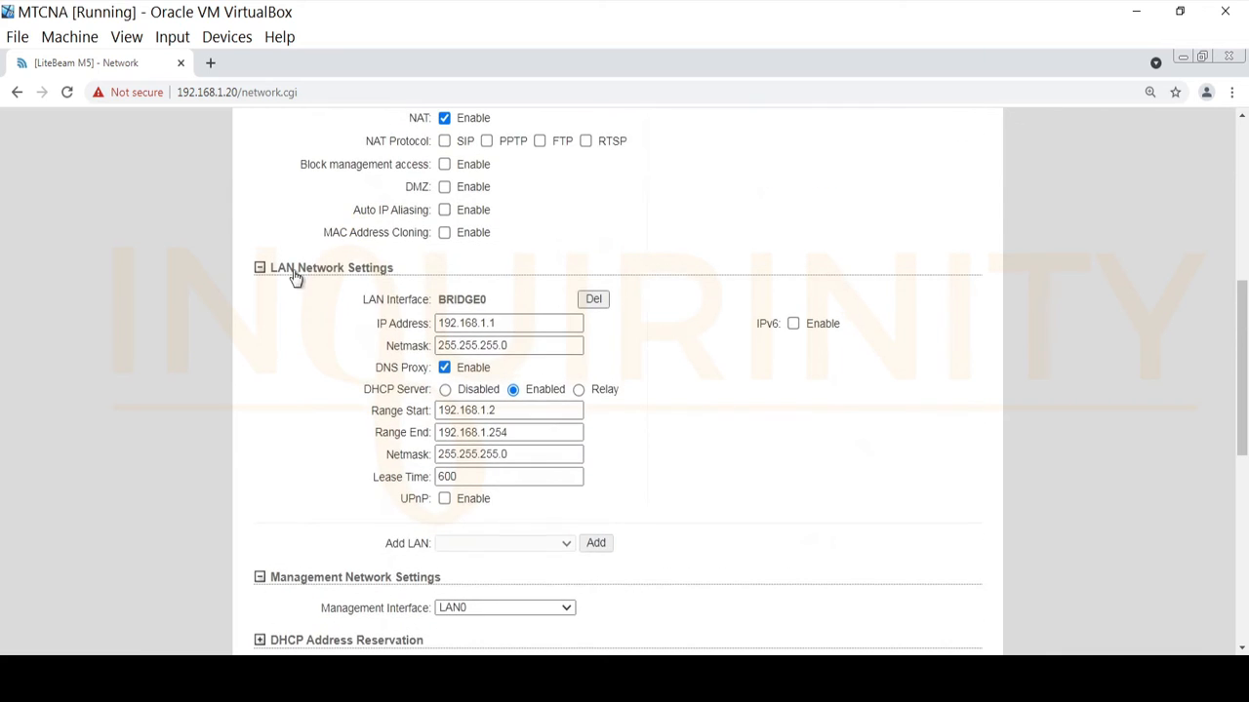
scroll(345, 444, "down", 3)
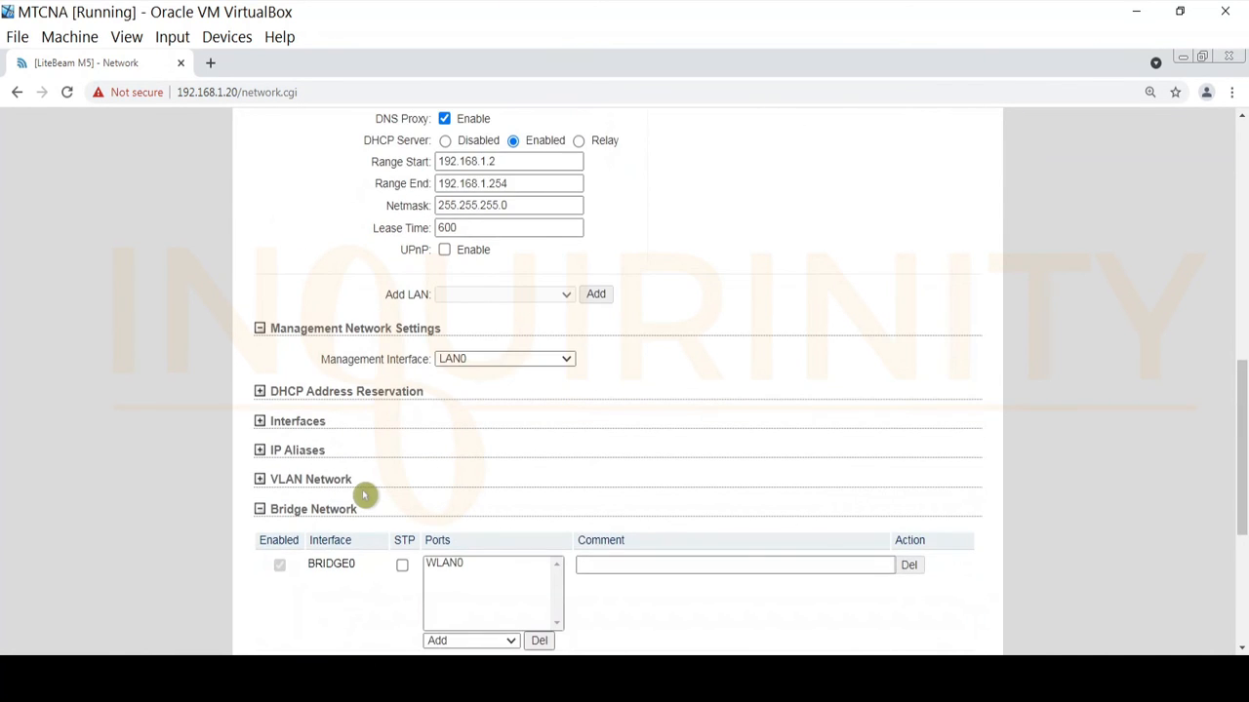
scroll(361, 490, "down", 1)
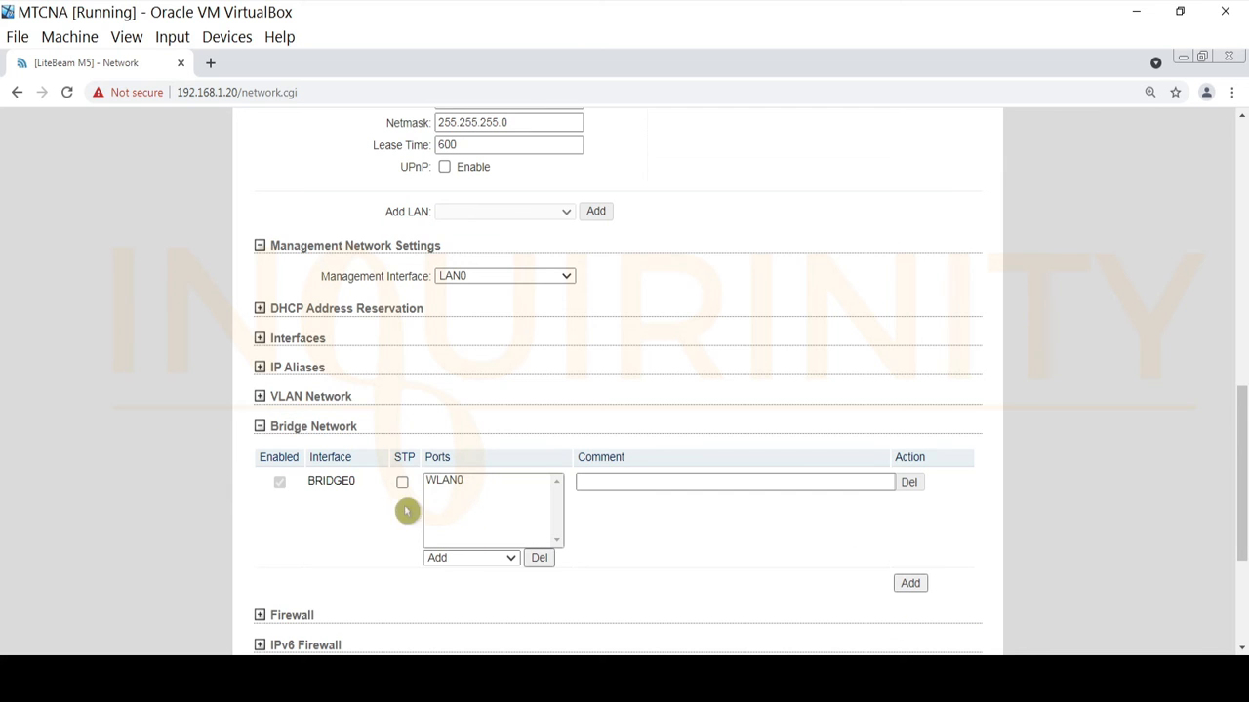
scroll(403, 507, "up", 5)
scroll(566, 433, "up", 4)
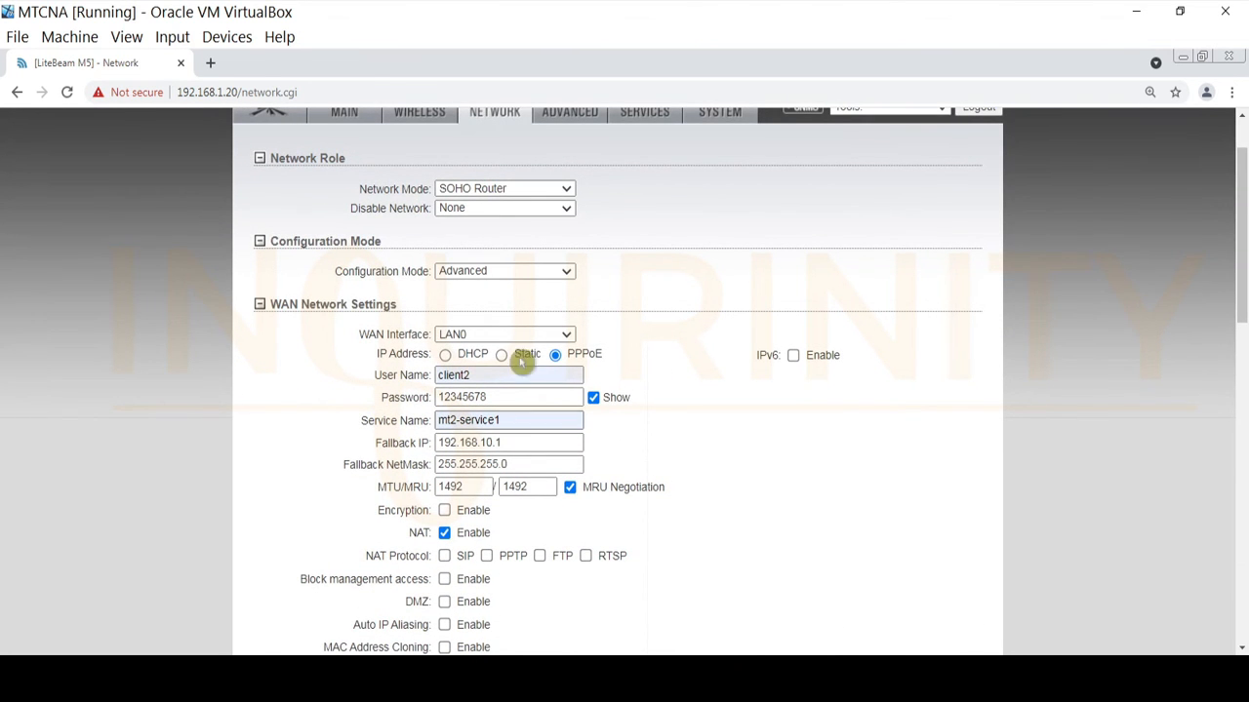
Select the PPPoE user name and password values to double-check them.
left_click_drag(496, 379, 313, 370)
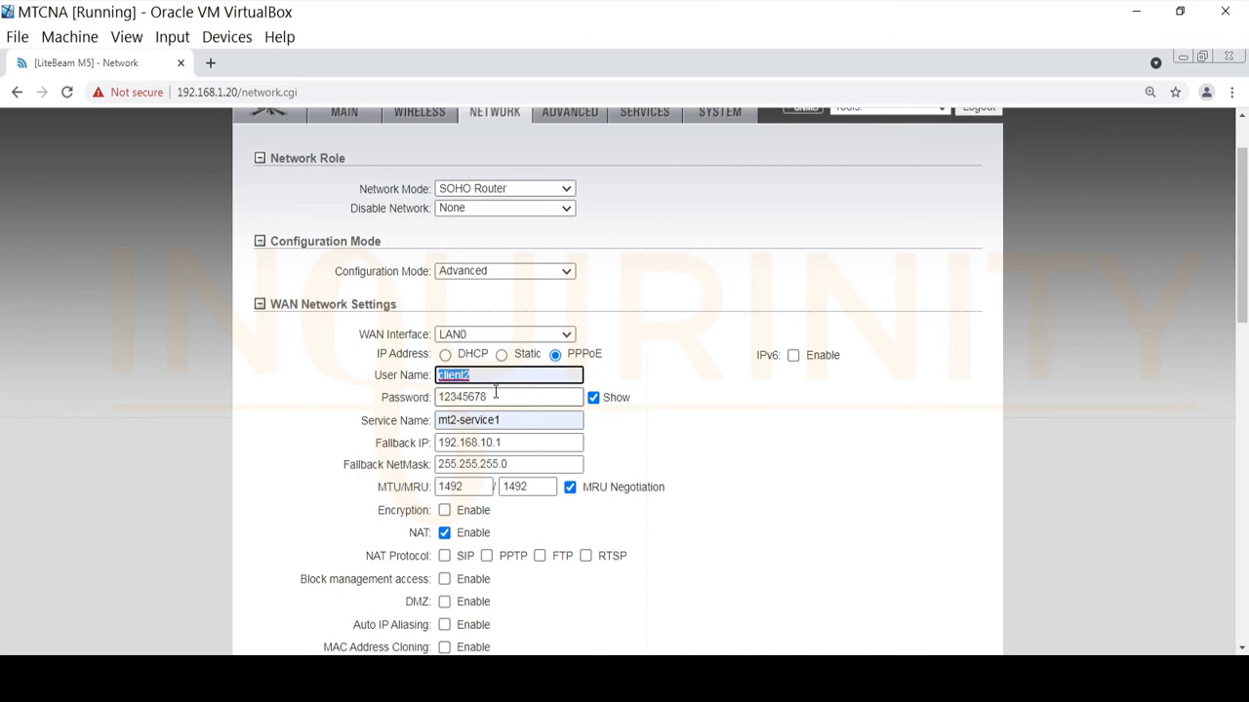
left_click_drag(495, 393, 281, 386)
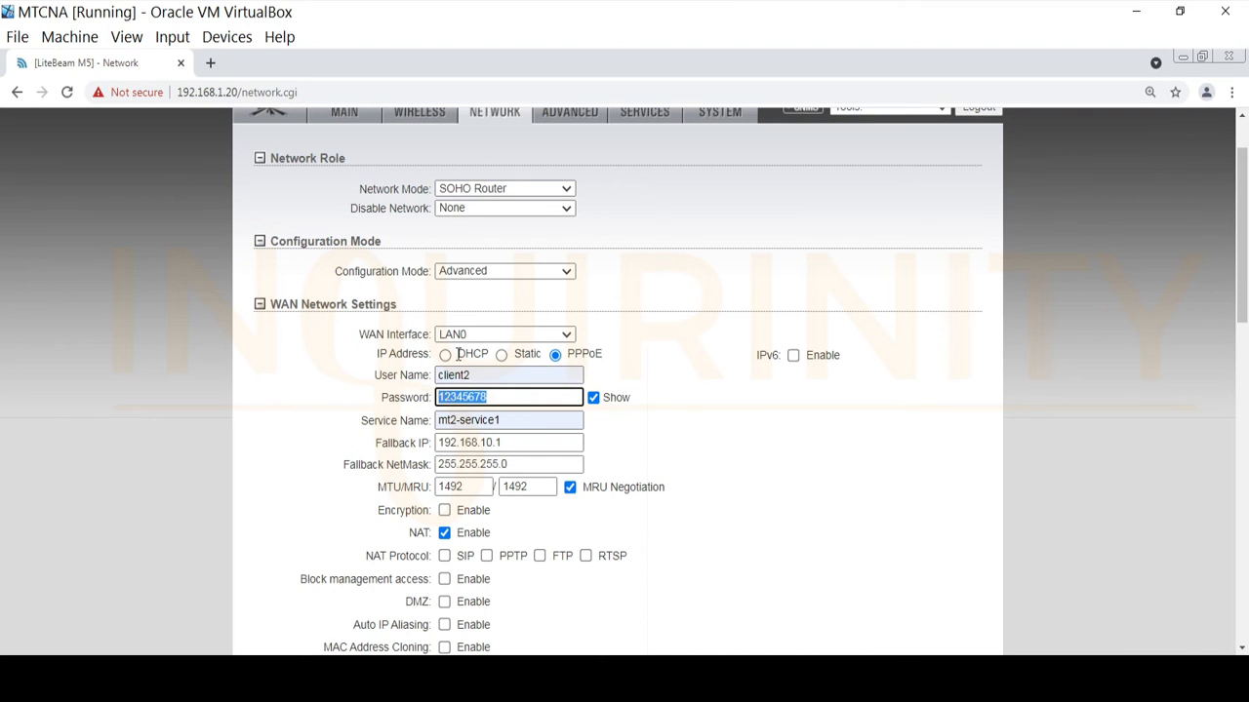
left_click(697, 394)
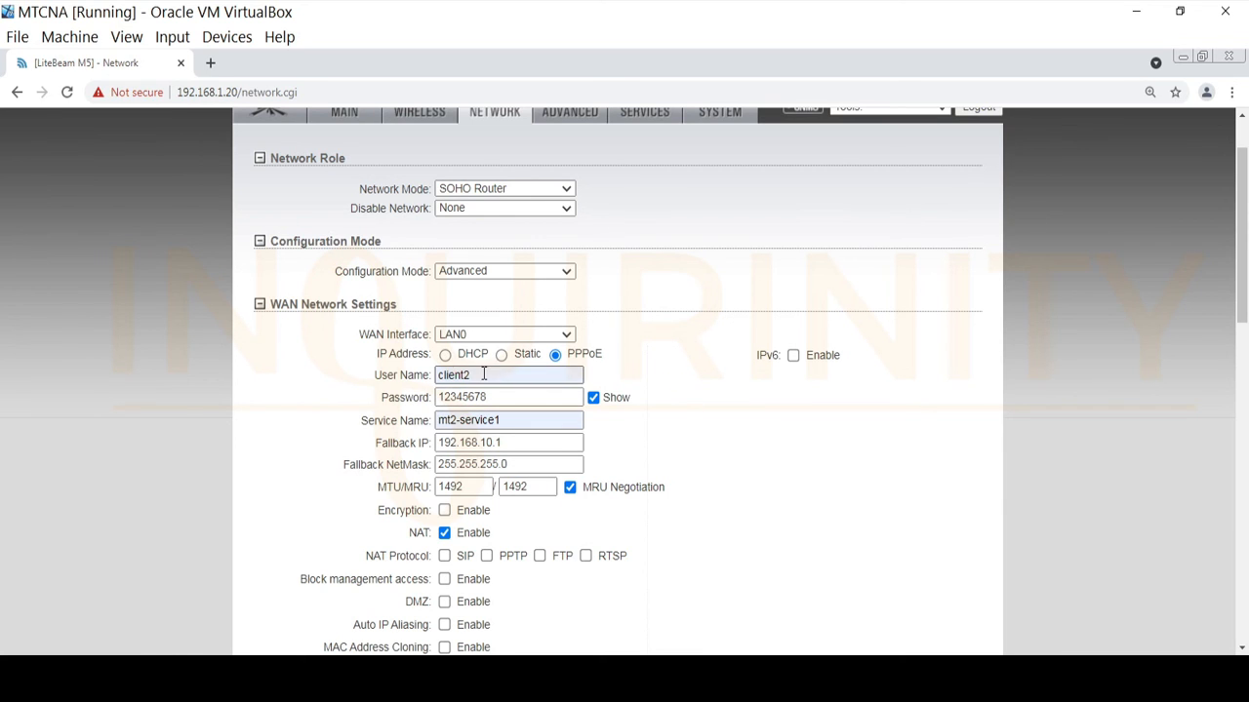
left_click_drag(483, 373, 420, 380)
left_click_drag(507, 397, 356, 400)
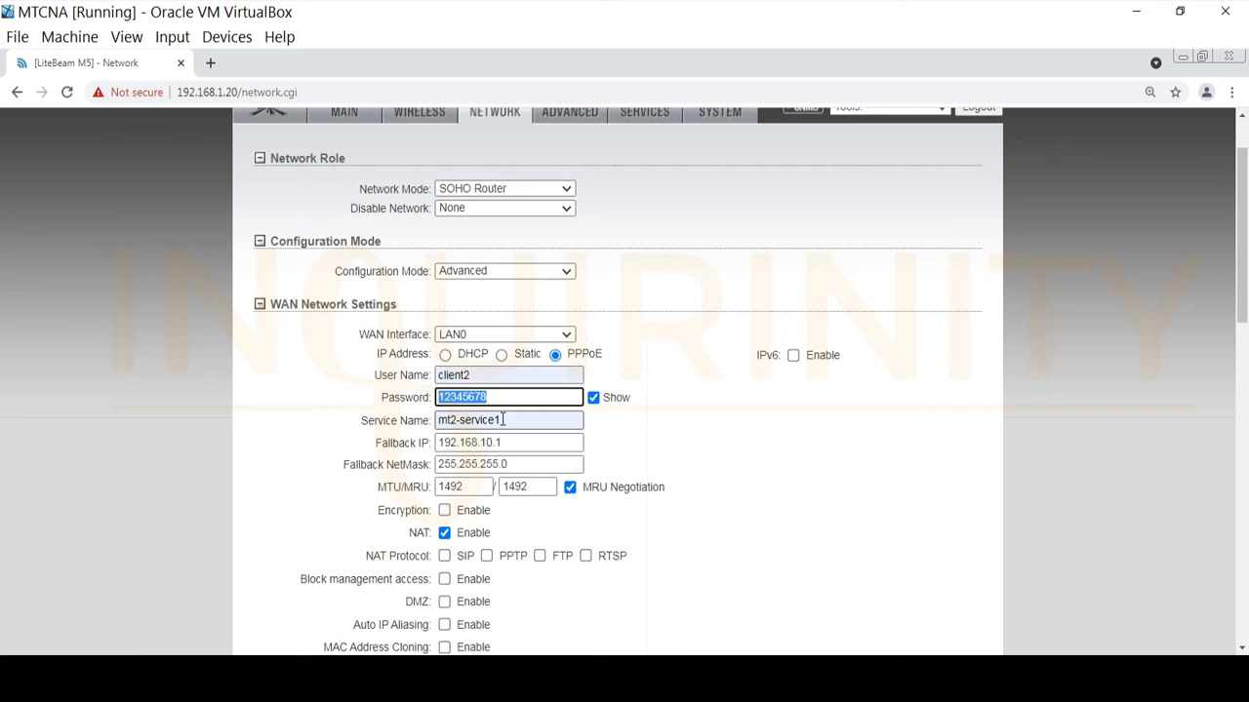
key("Tab")
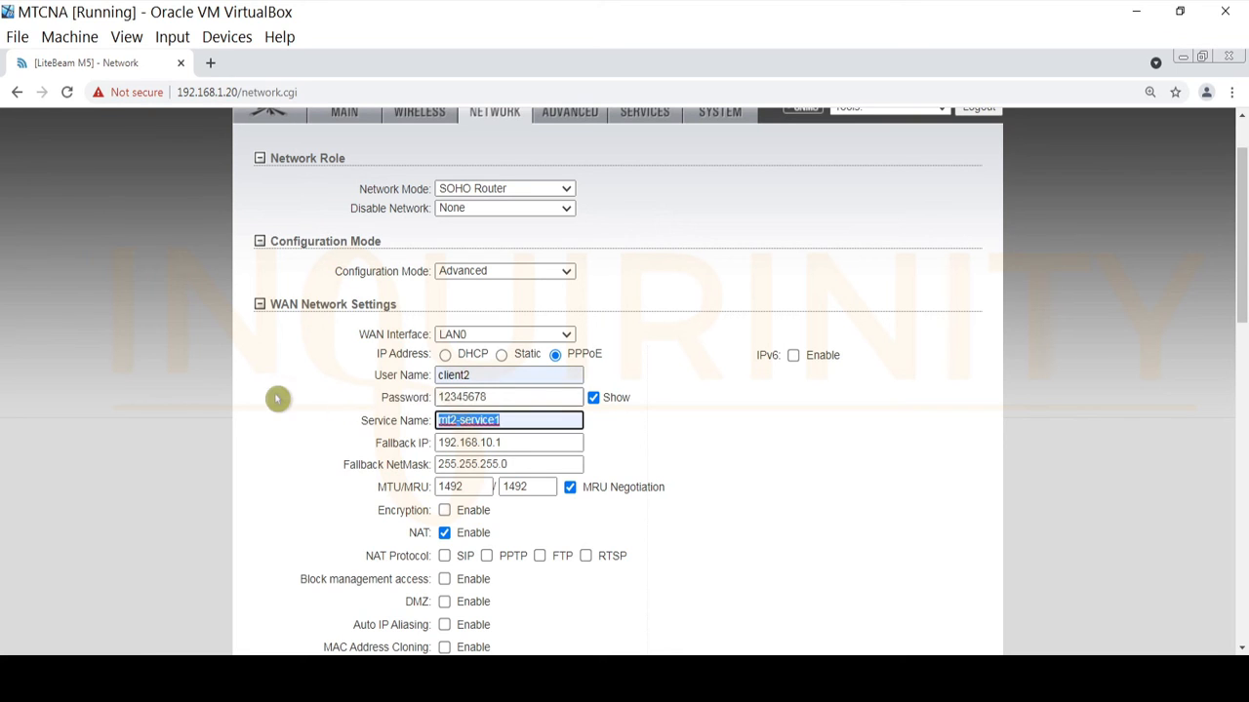
Change the PPPoE fallback IP to 192.168.1.20 and submit the network settings with Change.
left_click(500, 442)
key("BackSpace")
key("BackSpace")
key("BackSpace")
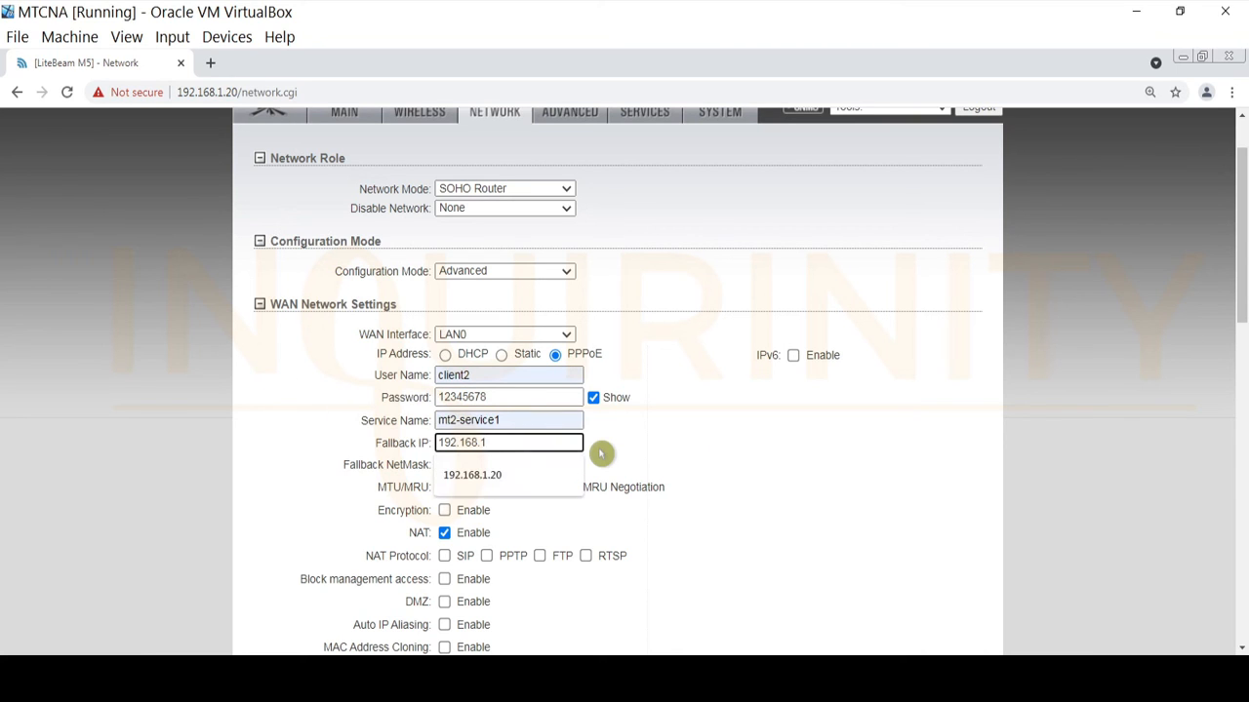
left_click(571, 475)
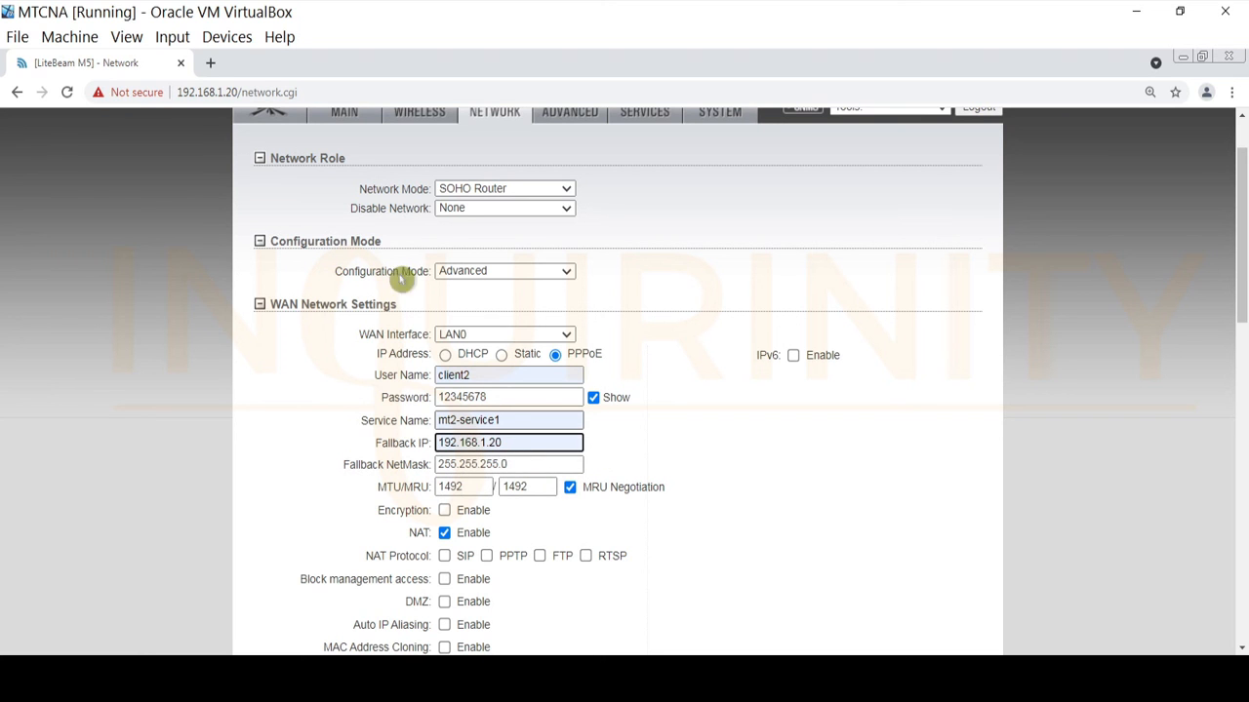
left_click(794, 504)
scroll(674, 494, "down", 3)
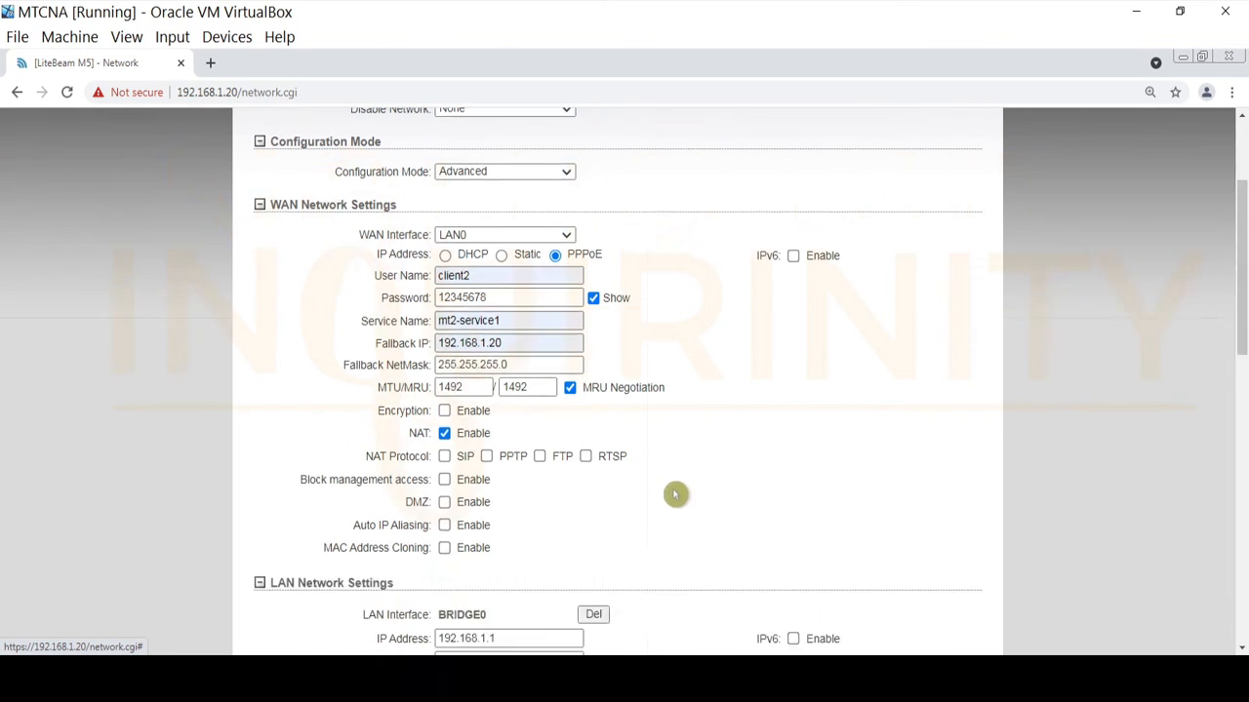
scroll(388, 467, "down", 10)
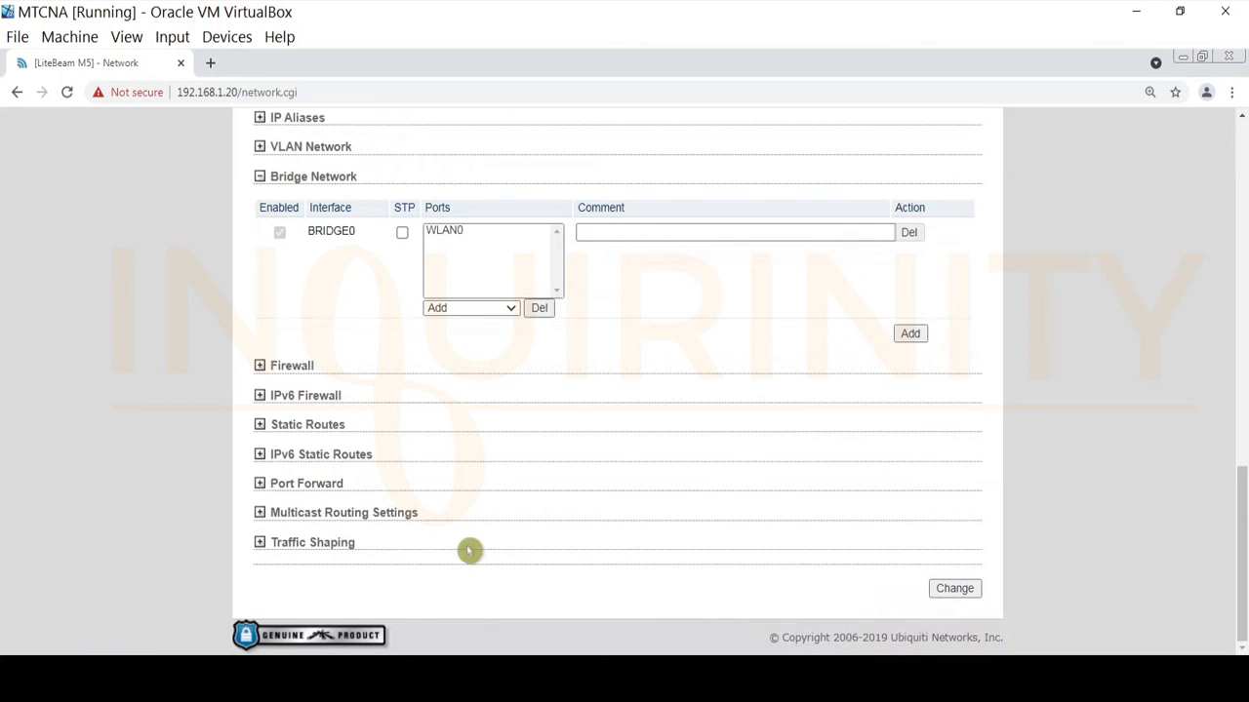
left_click(955, 591)
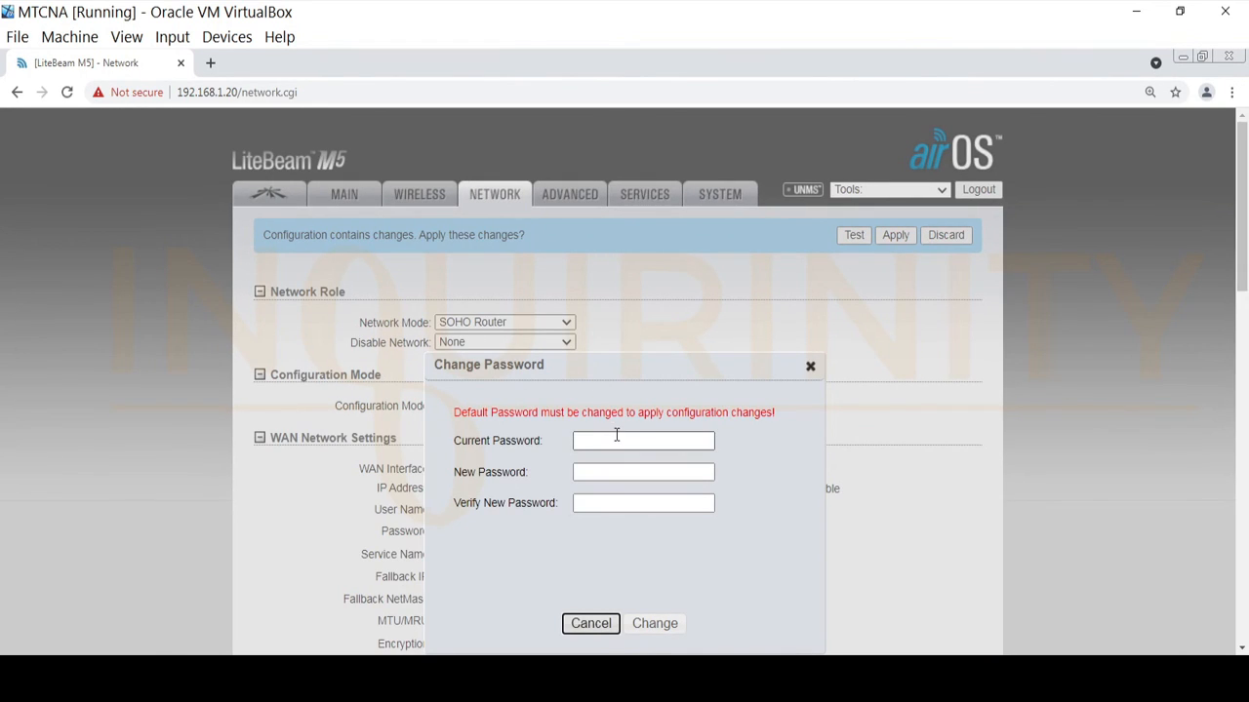
Replace the LiteBeam's default airOS password: enter the current one, then a new password twice.
left_click(616, 438)
type("ub")
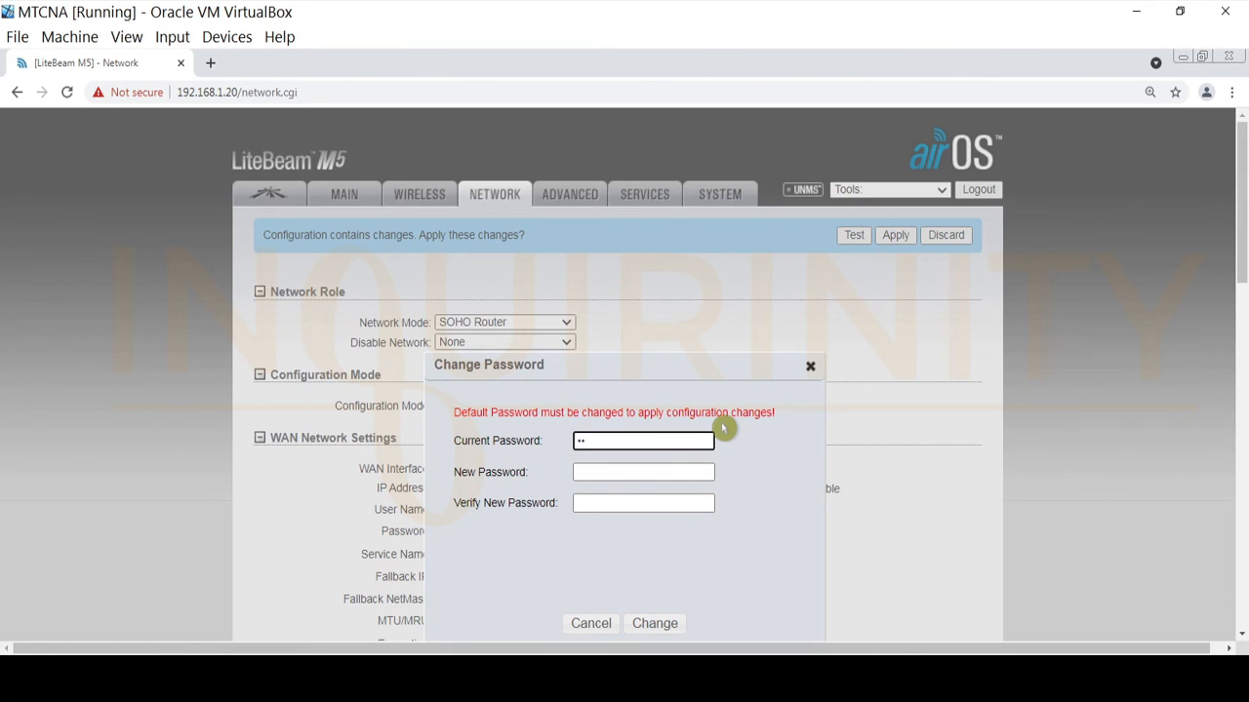
left_click(636, 474)
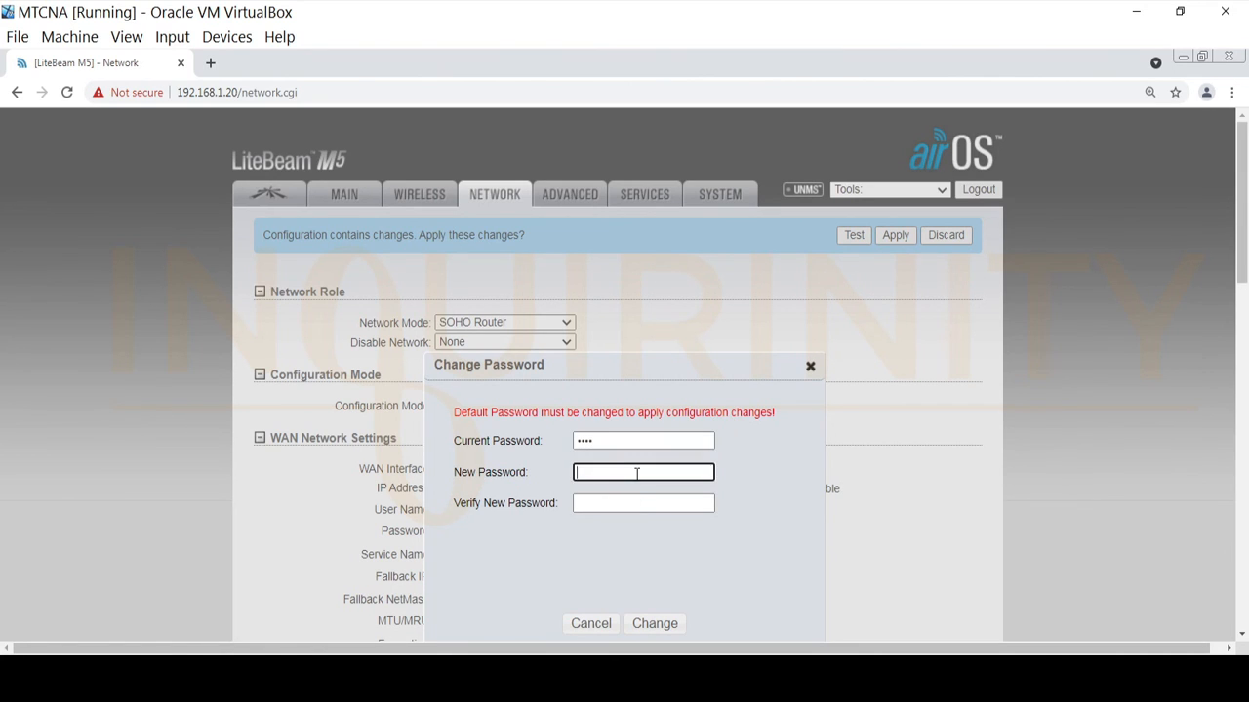
type("u•••••")
left_click(623, 498)
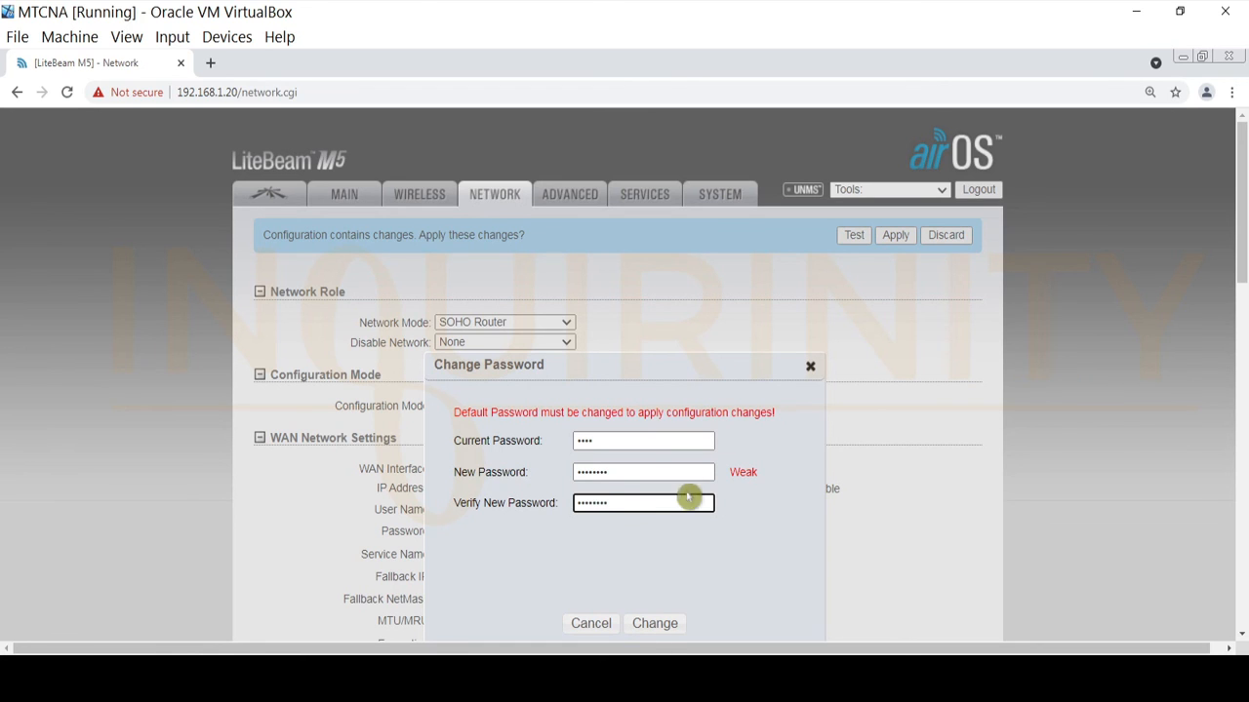
left_click(654, 625)
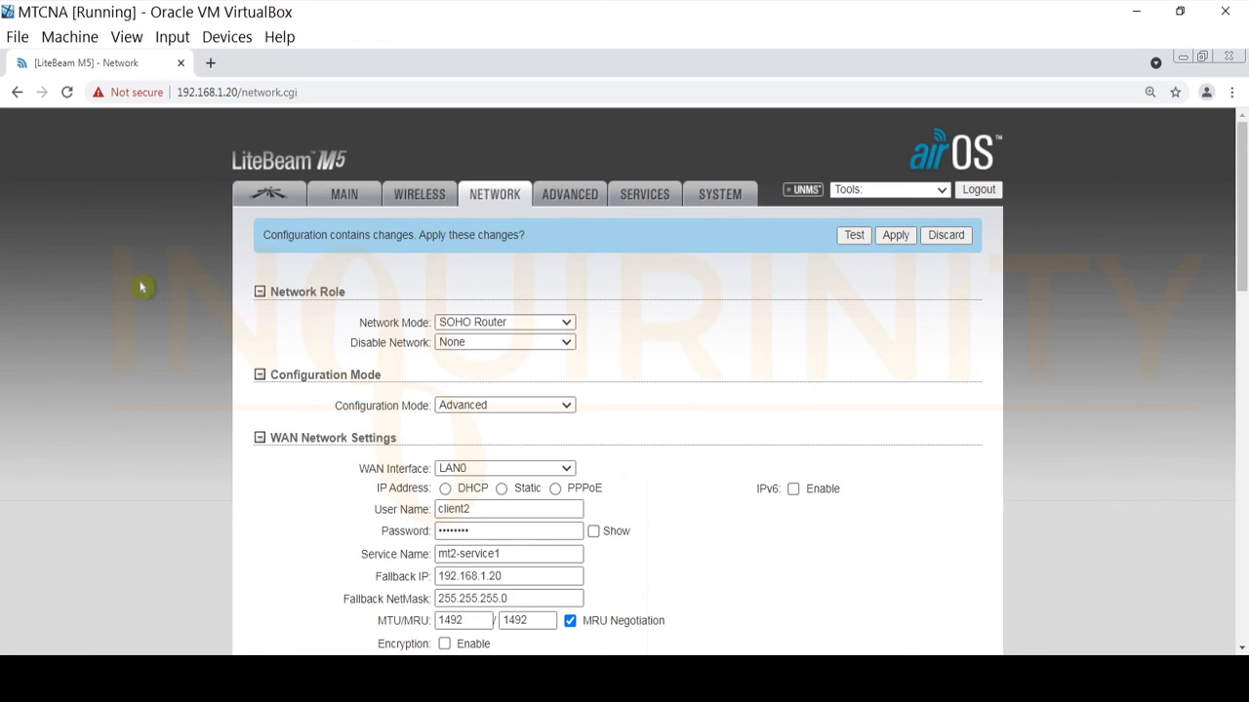
Apply the pending PPPoE WAN changes on the LiteBeam and go to its MAIN status page.
left_click(899, 239)
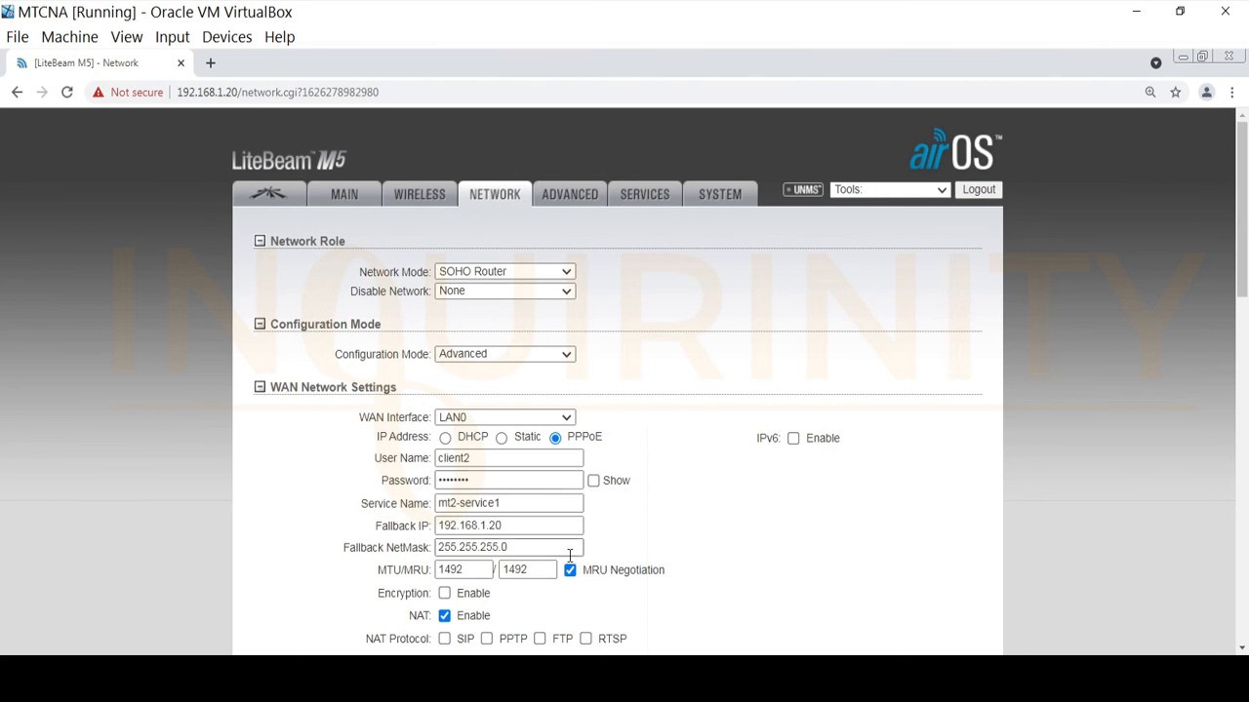
left_click(349, 199)
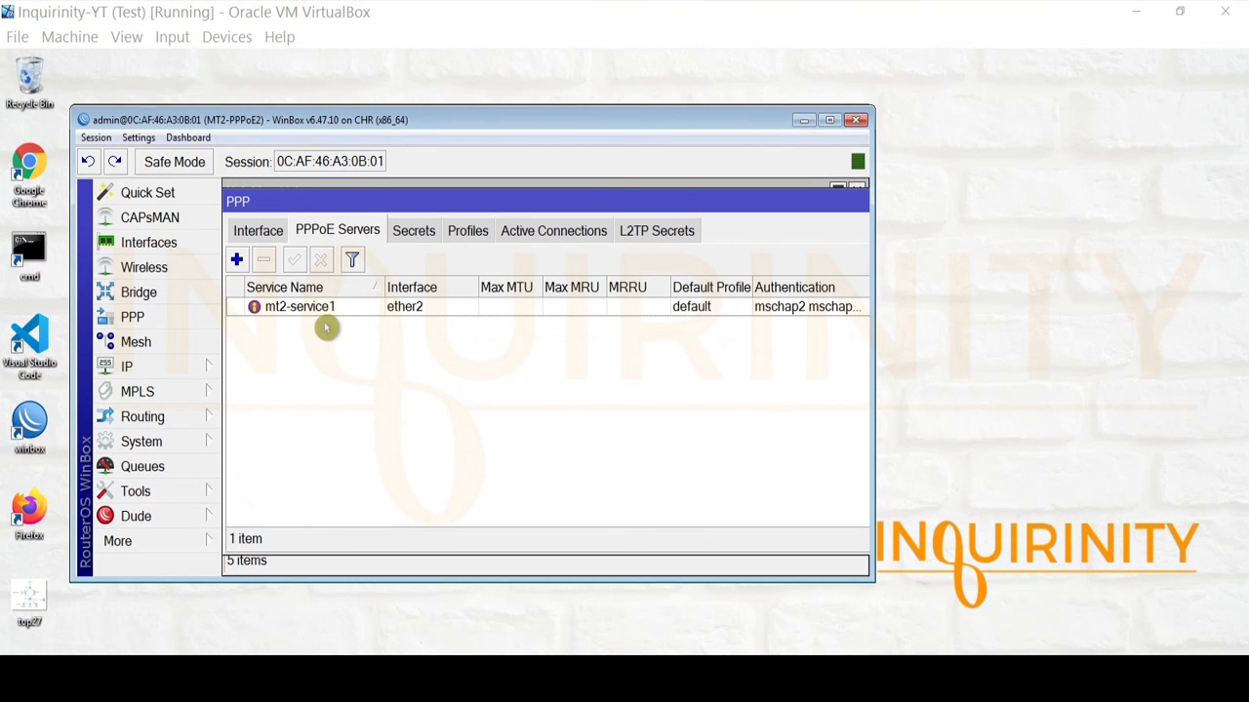
Confirm client2 is an active PPPoE connection at 10.0.0.99, then view the PPP interface list.
left_click(542, 237)
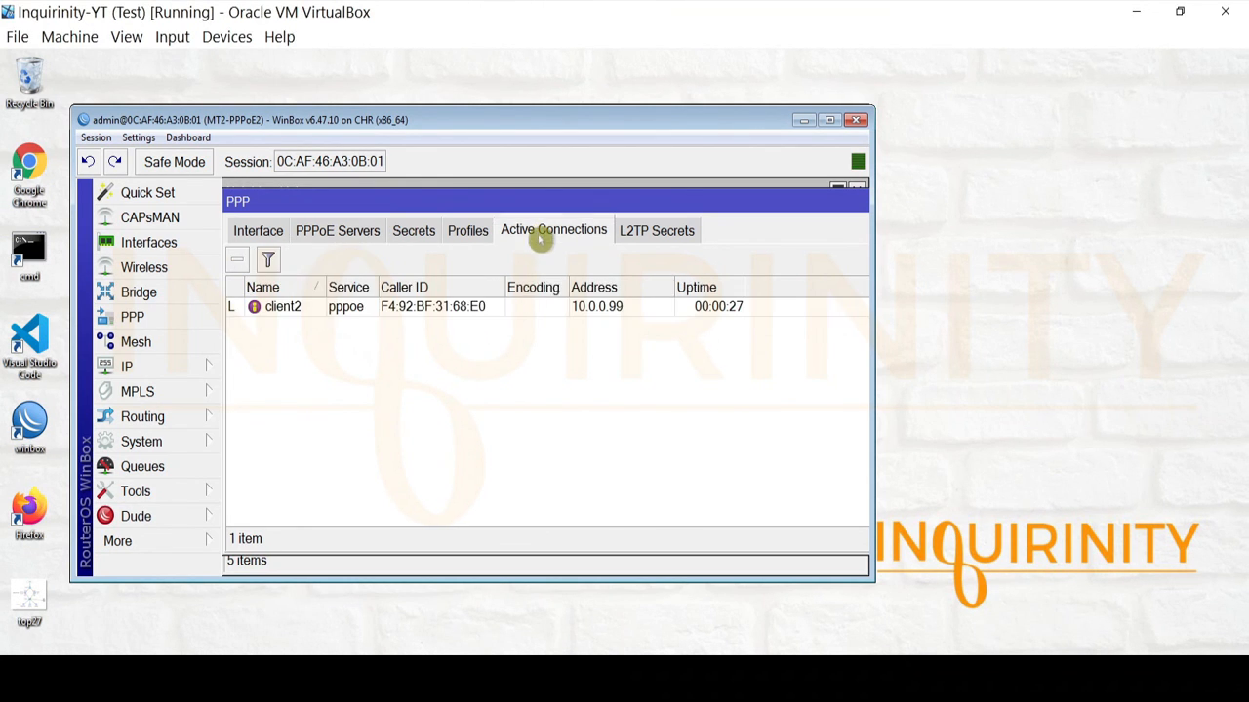
left_click(273, 311)
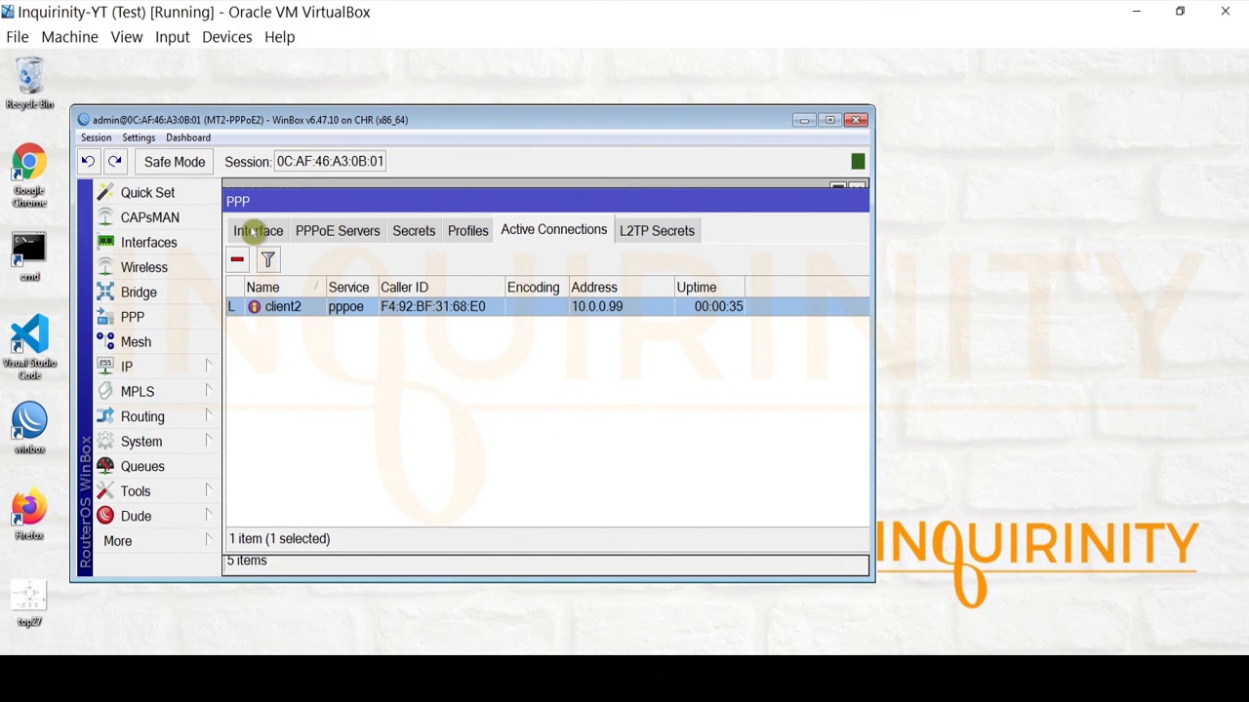
left_click(254, 232)
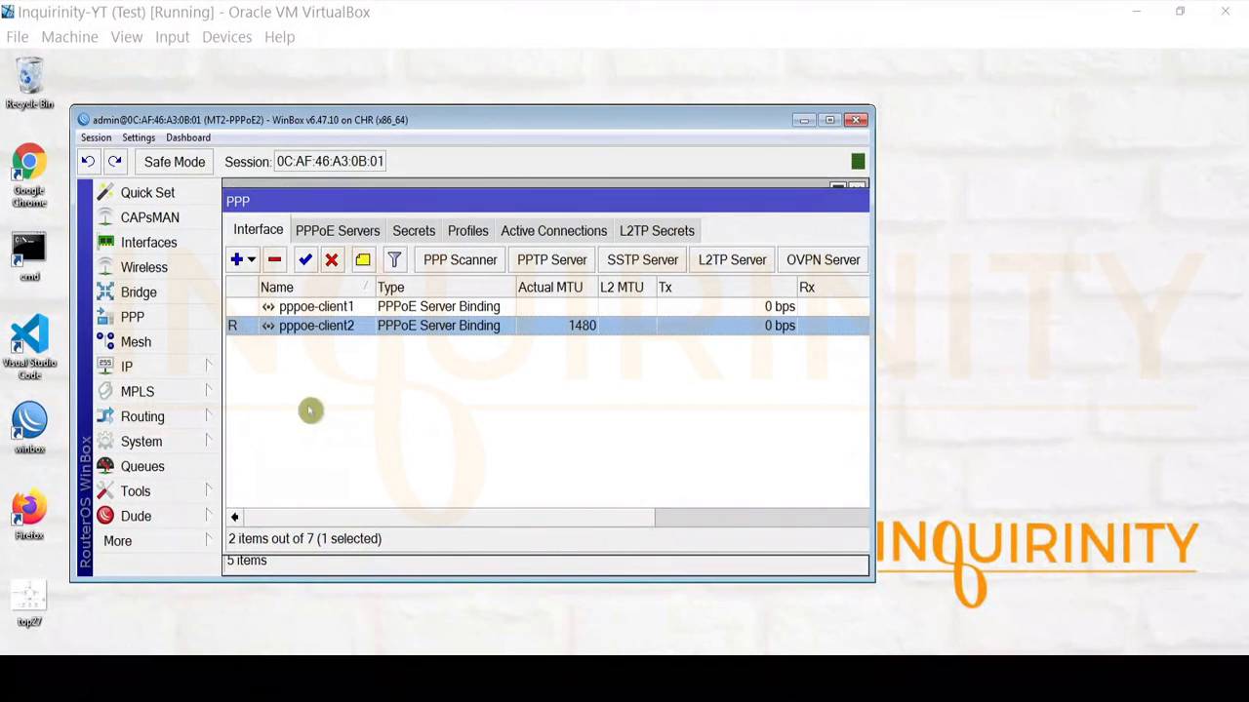
left_click(173, 493)
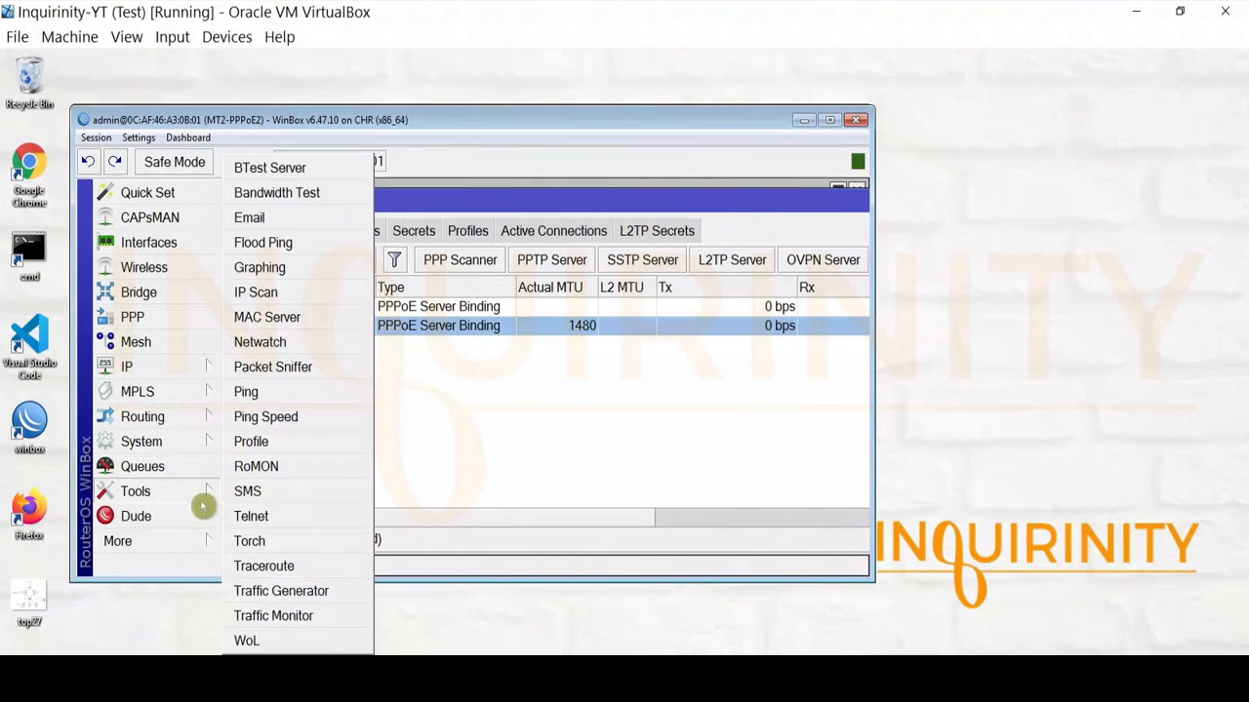
left_click(293, 393)
left_click(753, 223)
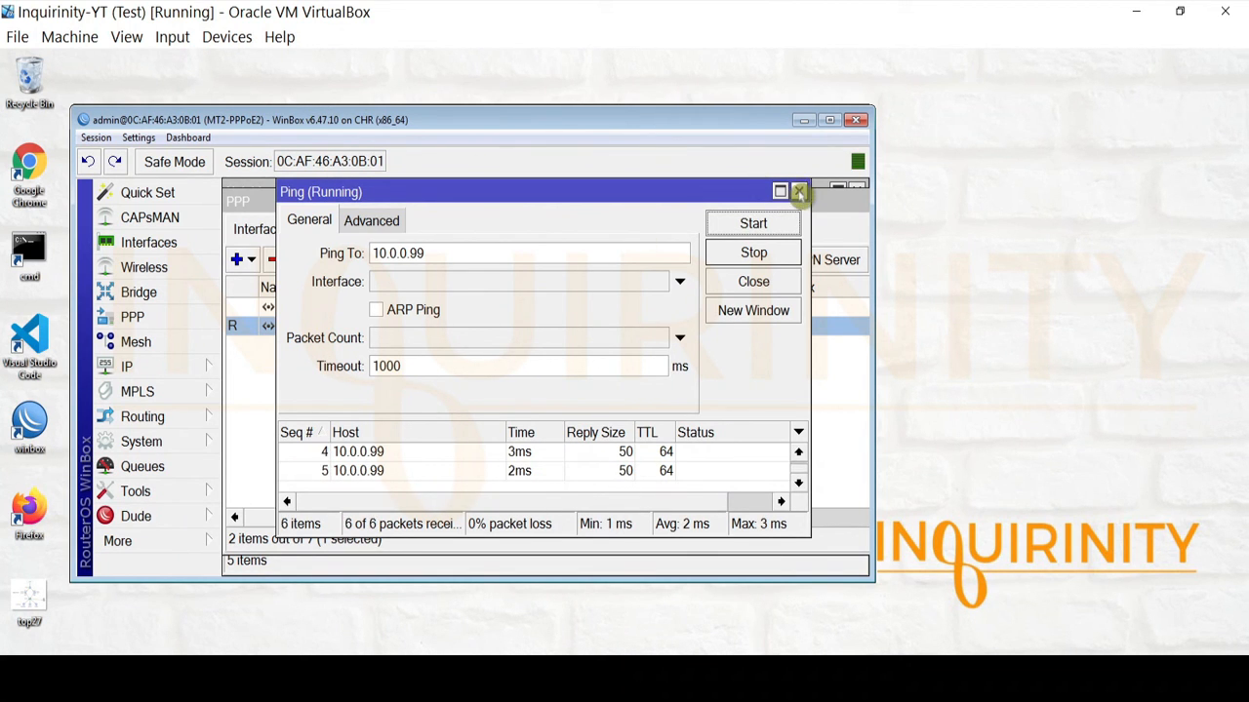
left_click(798, 192)
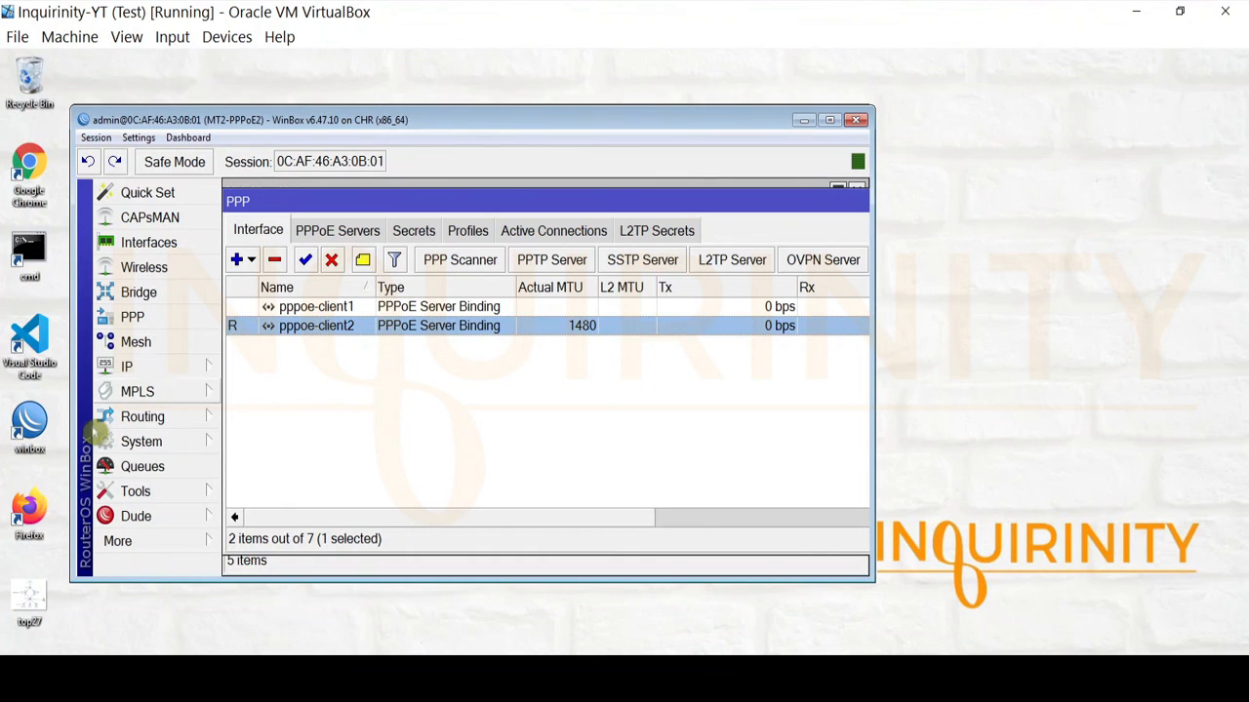
left_click(162, 490)
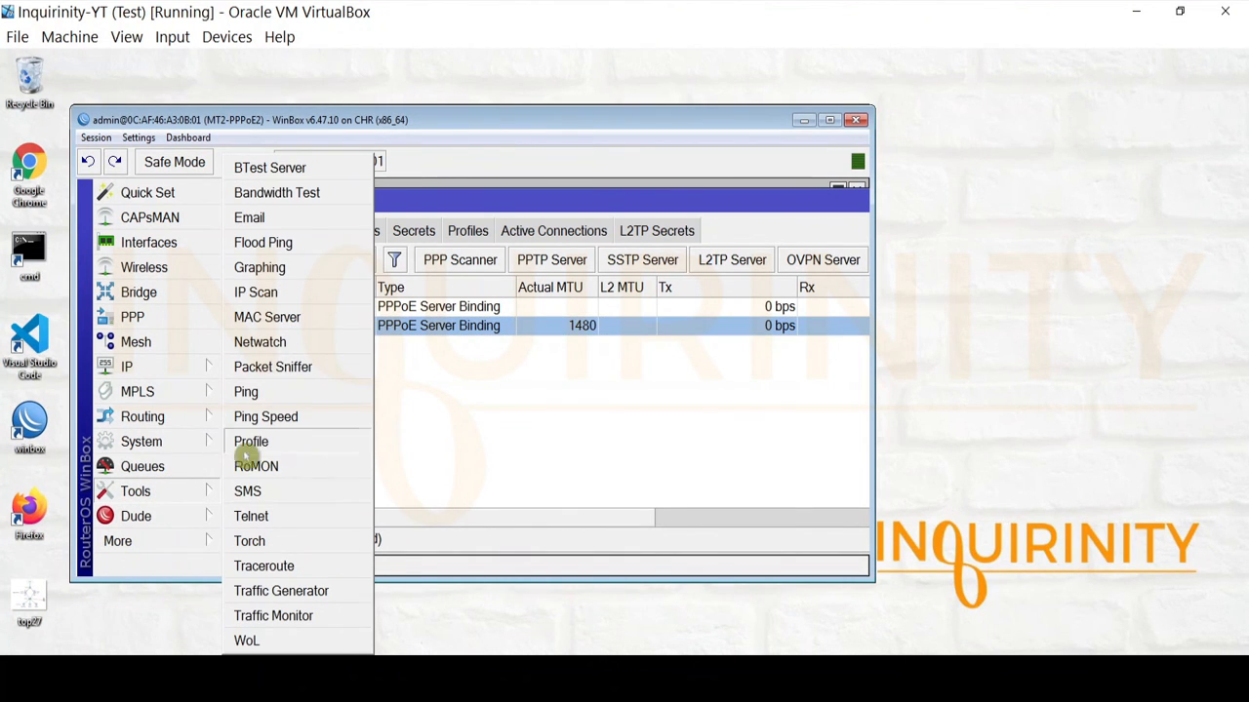
left_click(293, 517)
left_click_drag(500, 413, 376, 376)
left_click(689, 357)
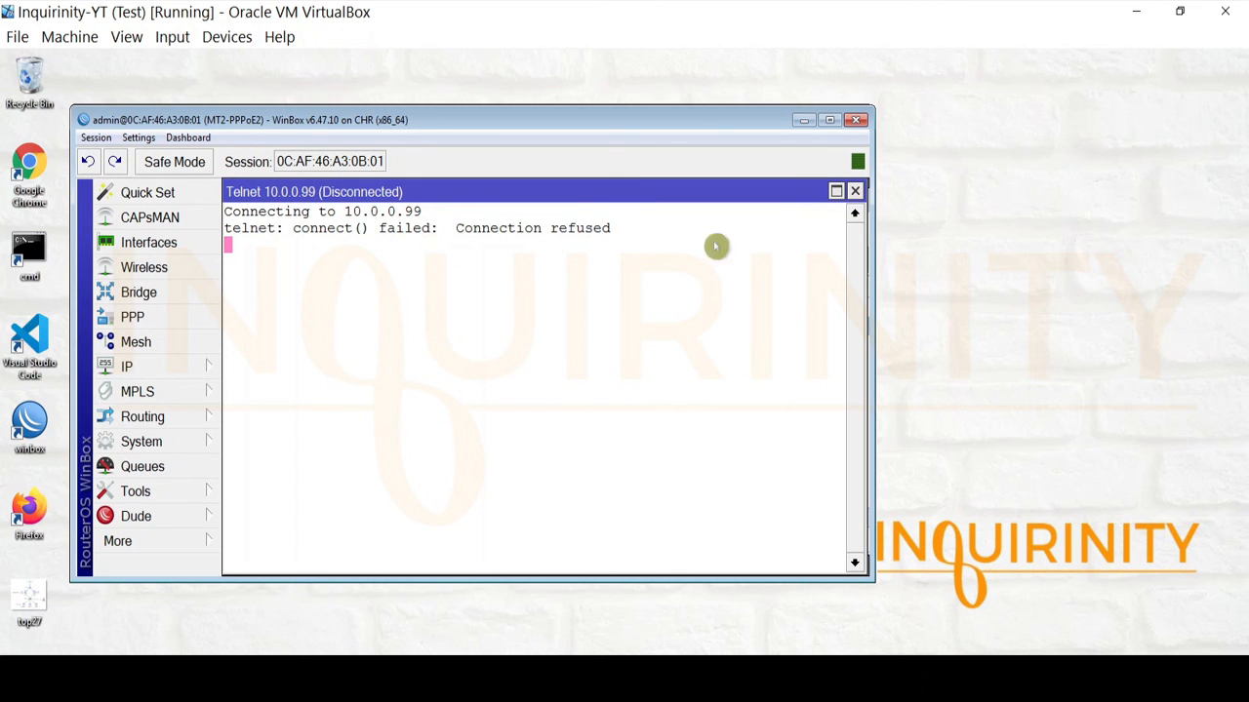
left_click(856, 193)
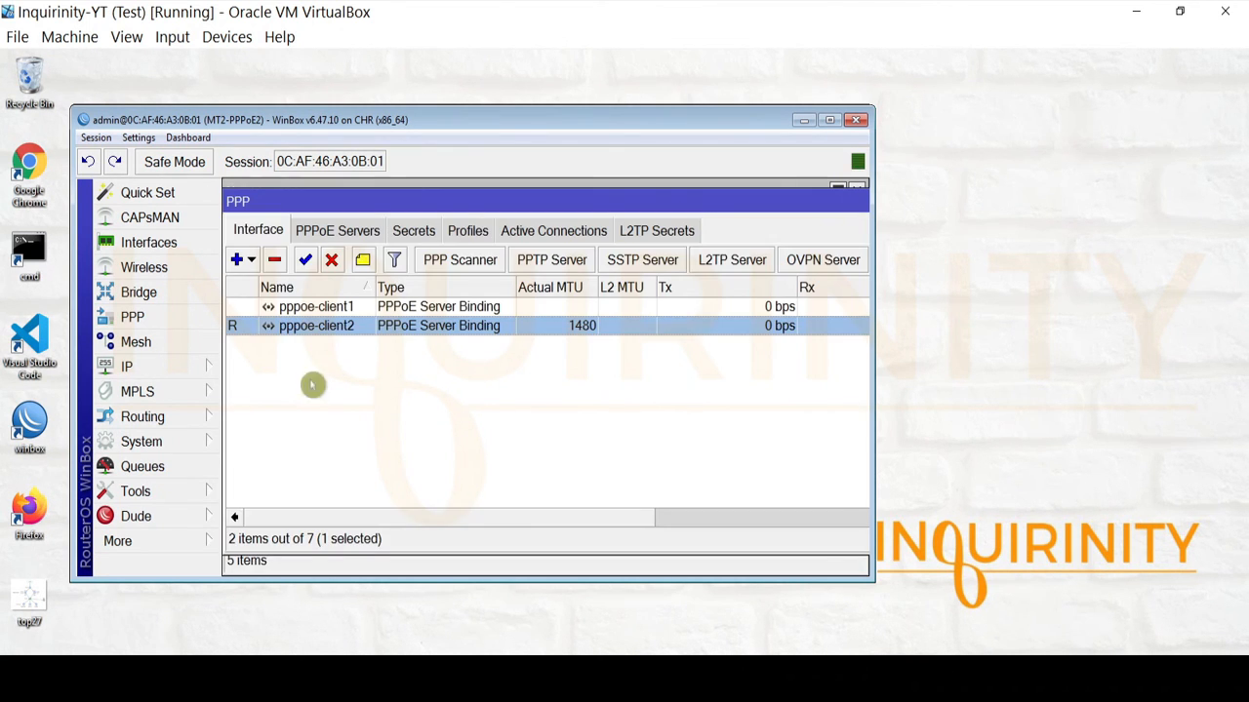
SSH into the LiteBeam at 10.0.0.99 as user ubnt and run ifconfig to list its interfaces.
left_click(164, 493)
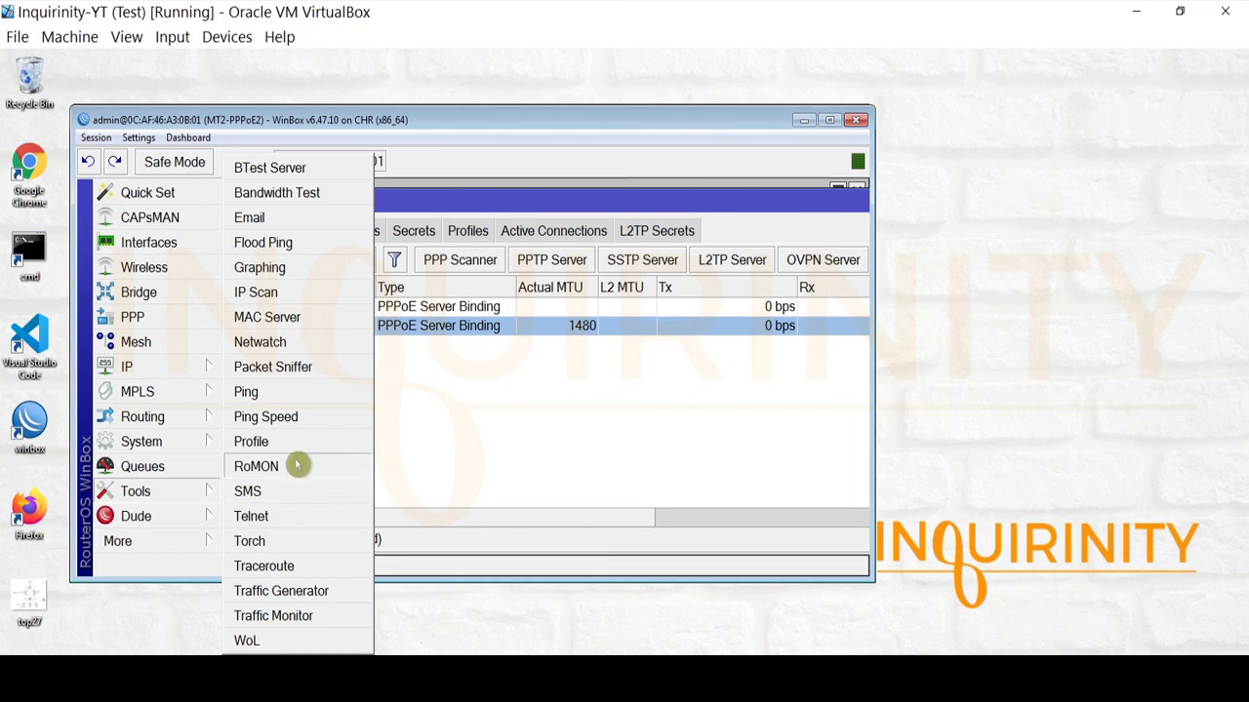
left_click(248, 517)
left_click(439, 385)
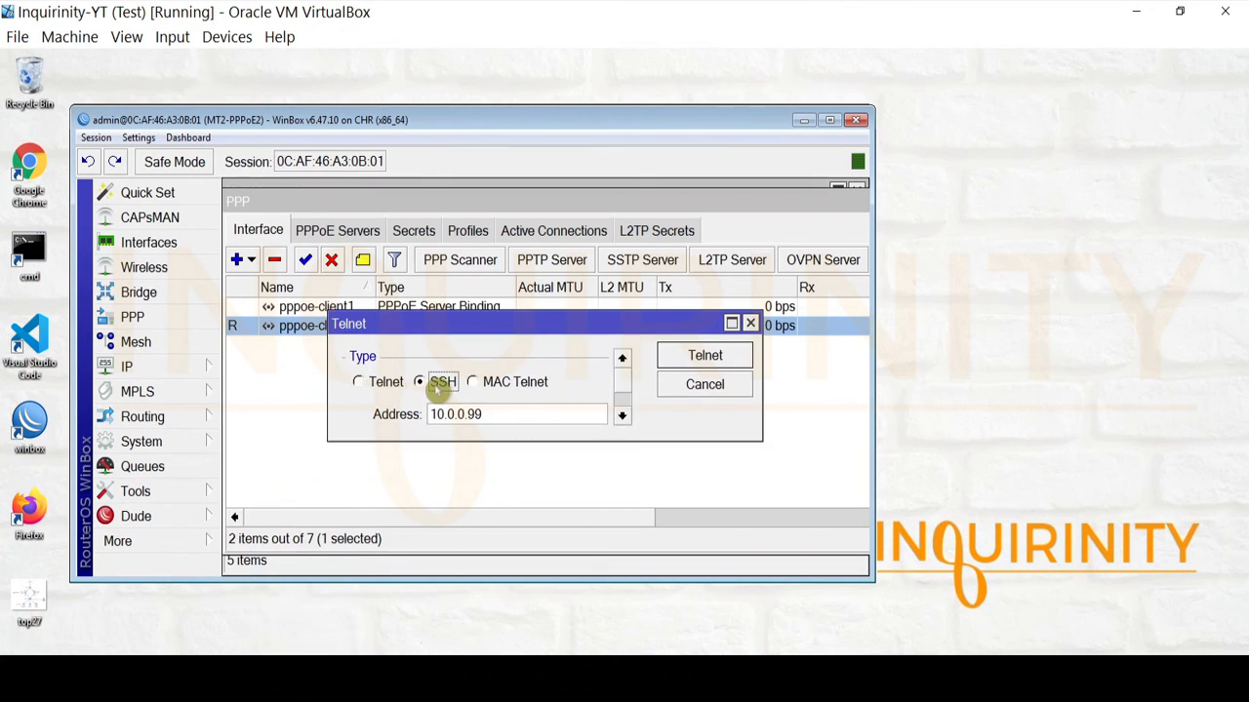
double_click(500, 443)
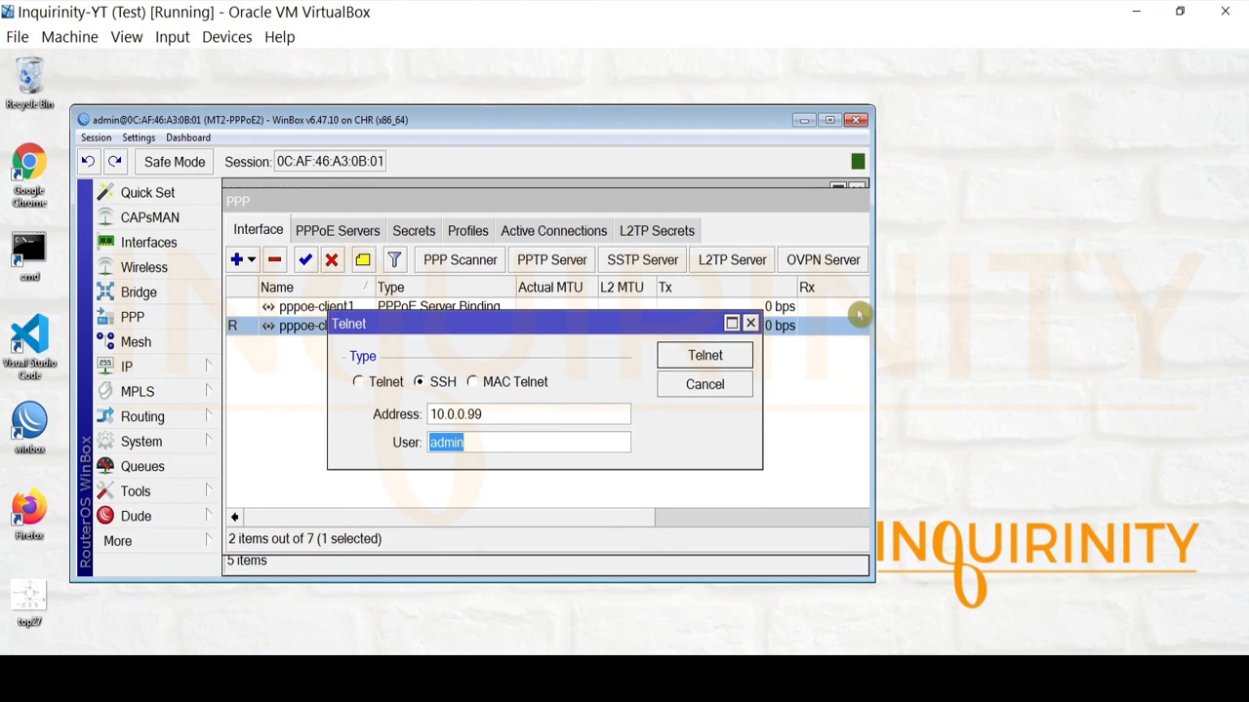
type("ub")
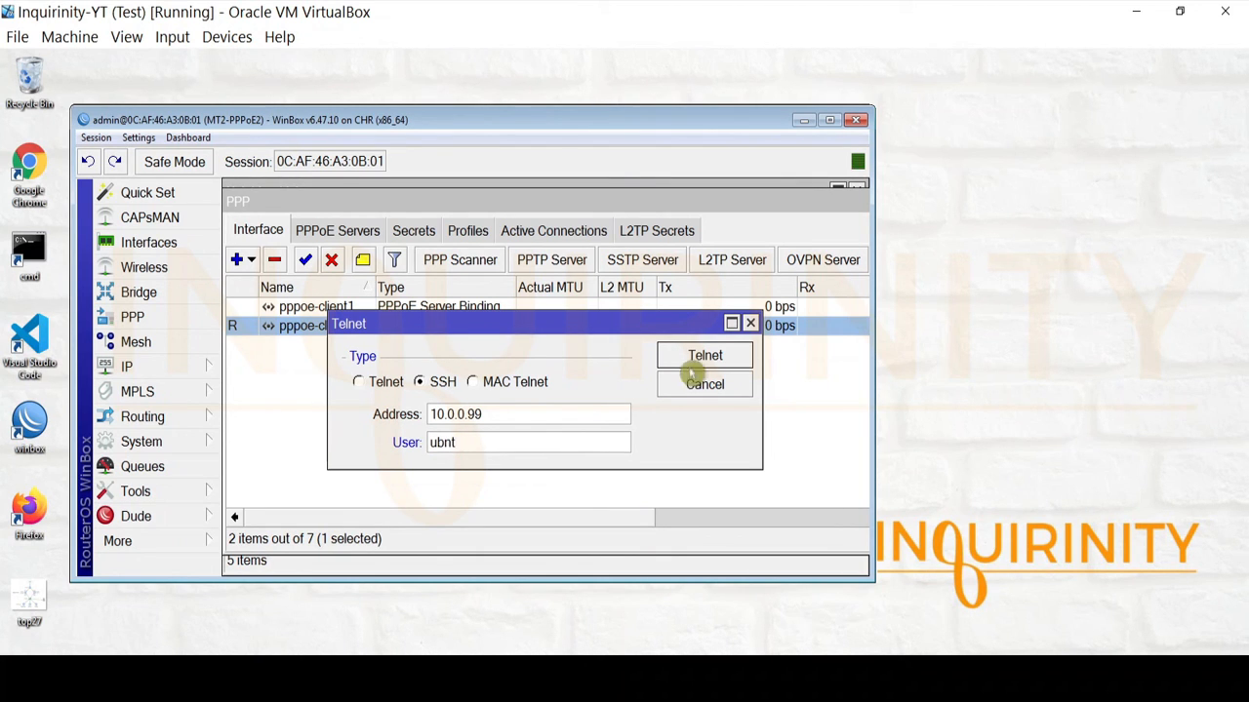
type("nt")
left_click(706, 357)
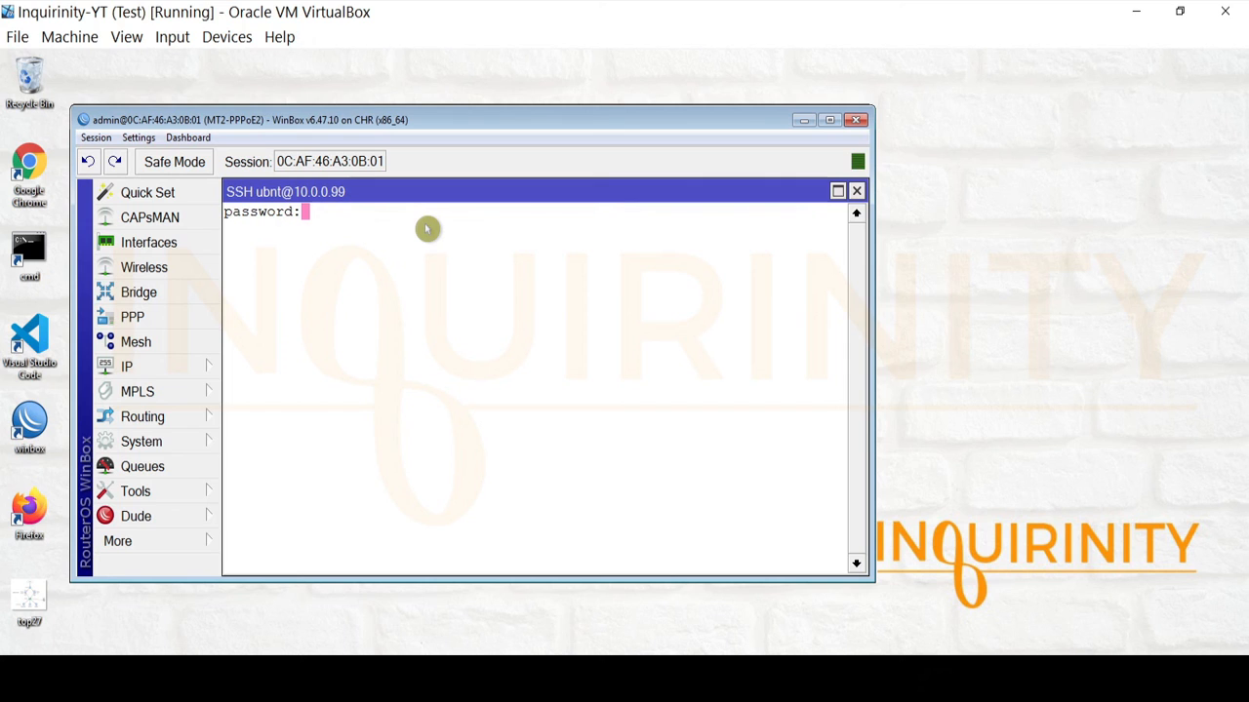
key("Return")
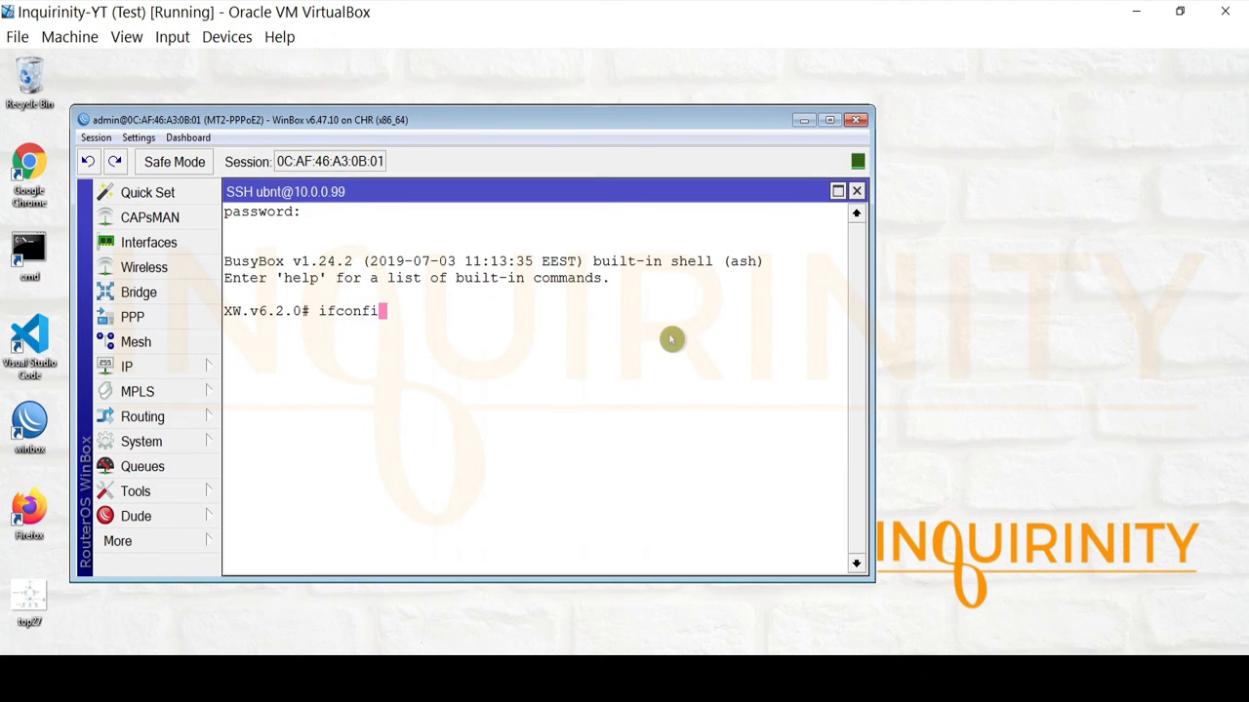
key("Return")
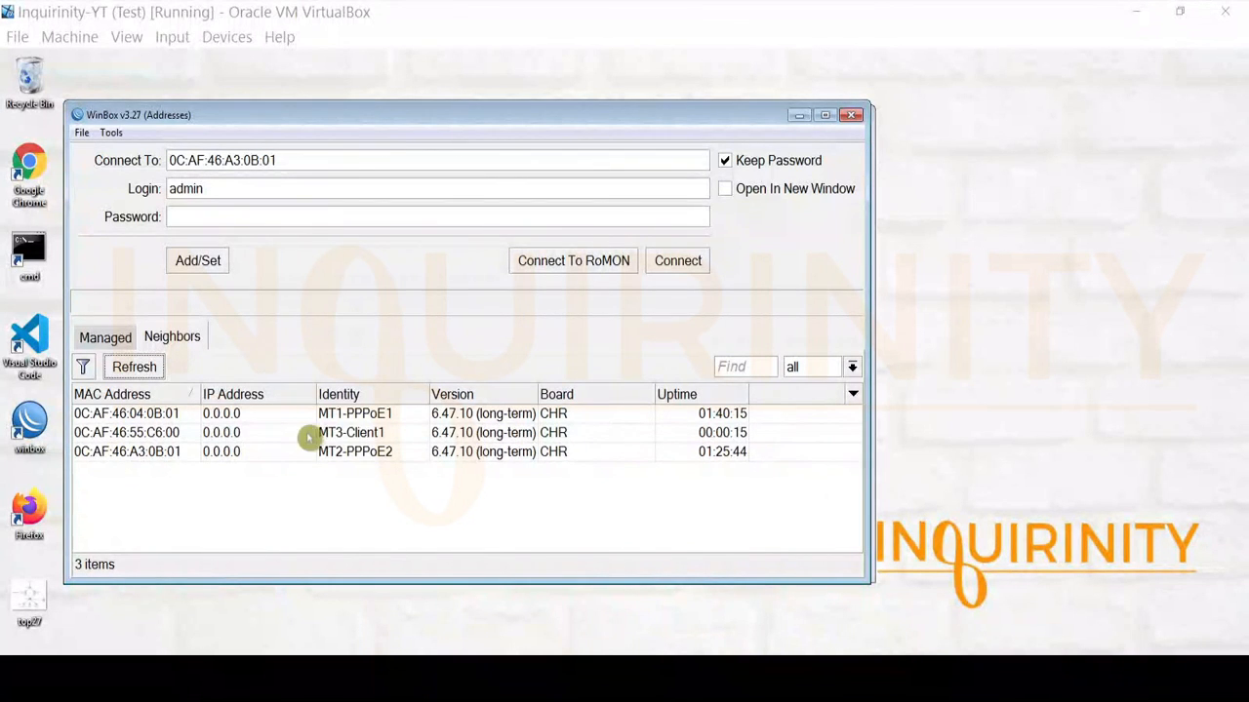
Select MT3-Client1 in the WinBox neighbor list and connect to it as admin.
left_click(337, 434)
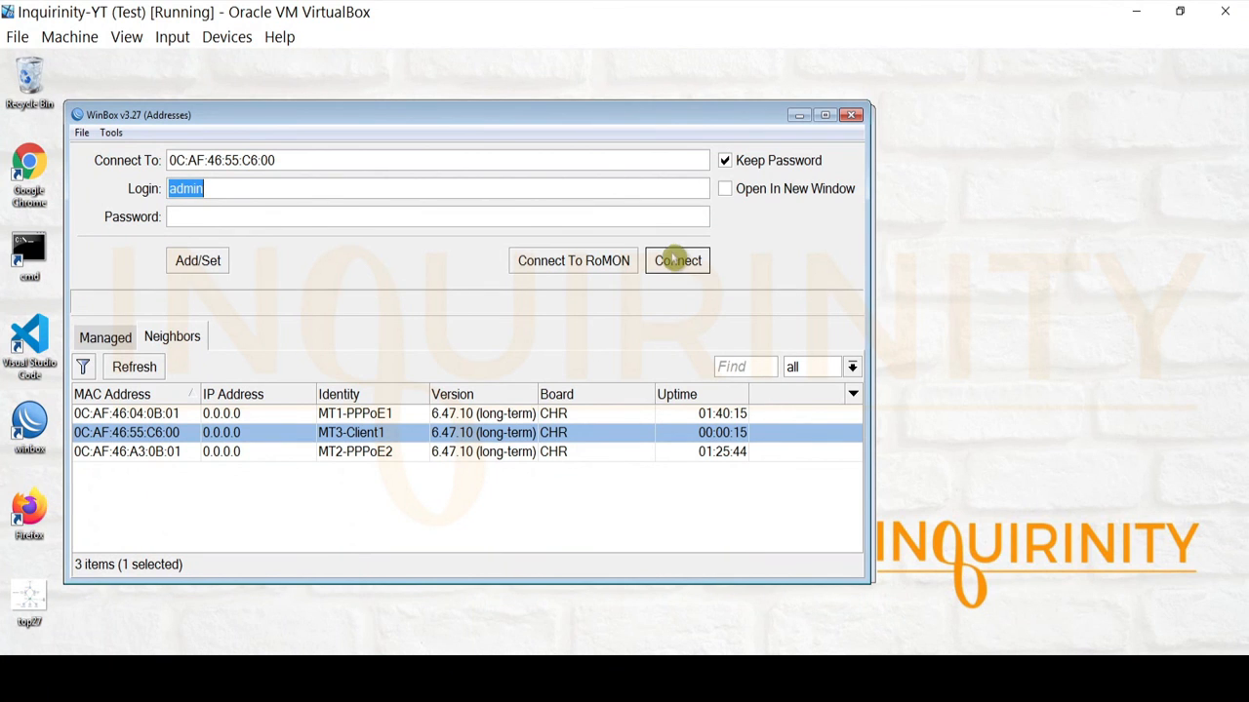
left_click(666, 261)
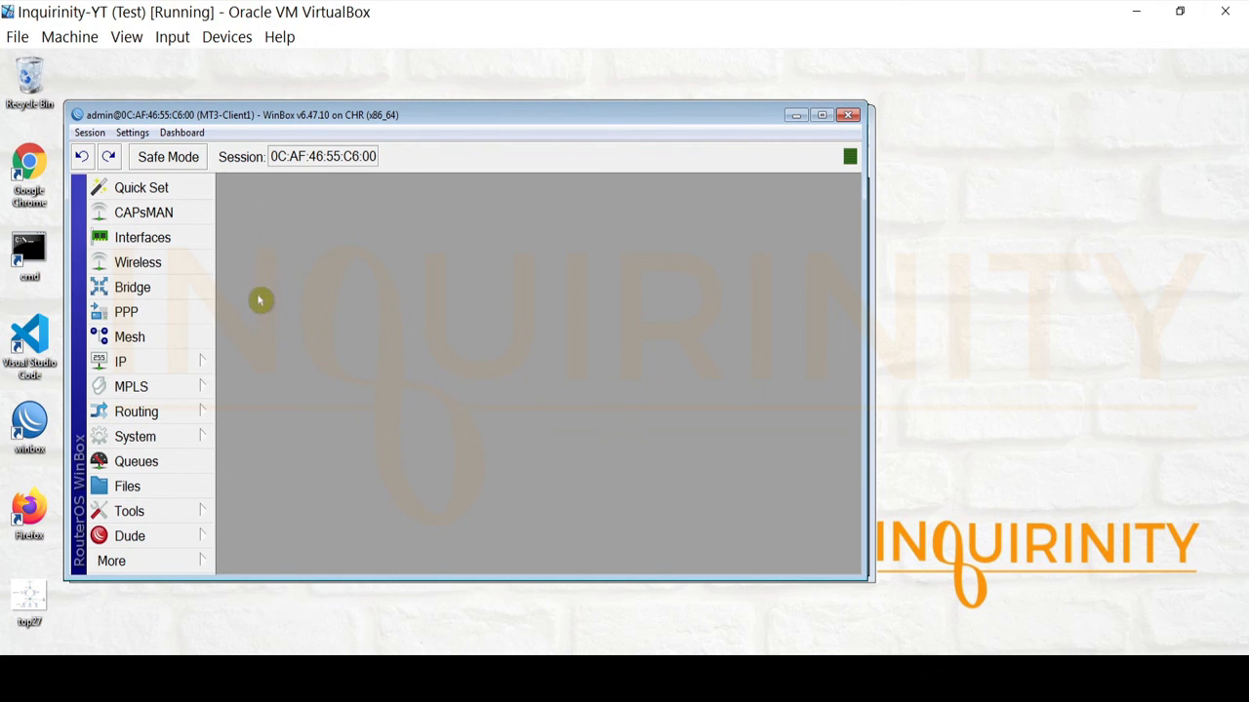
Check MT3-Client1's DHCP client list and IP address list, which has no entries.
left_click(625, 680)
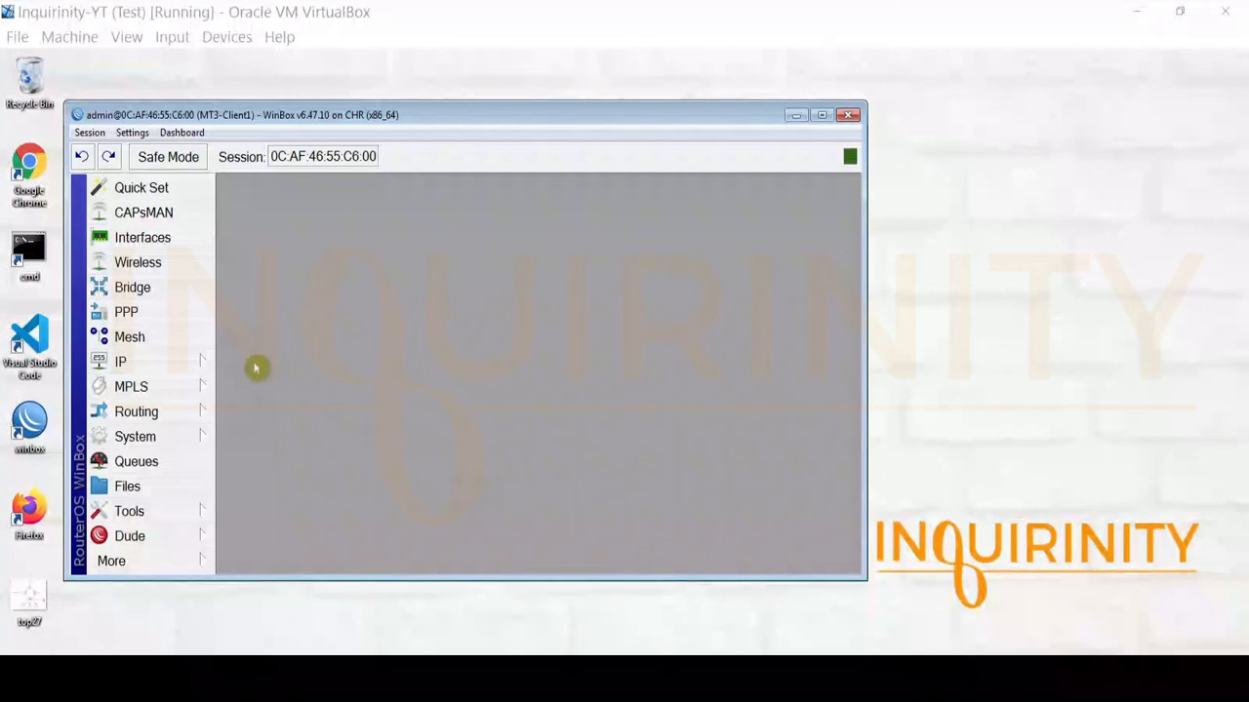
left_click(181, 368)
left_click(290, 165)
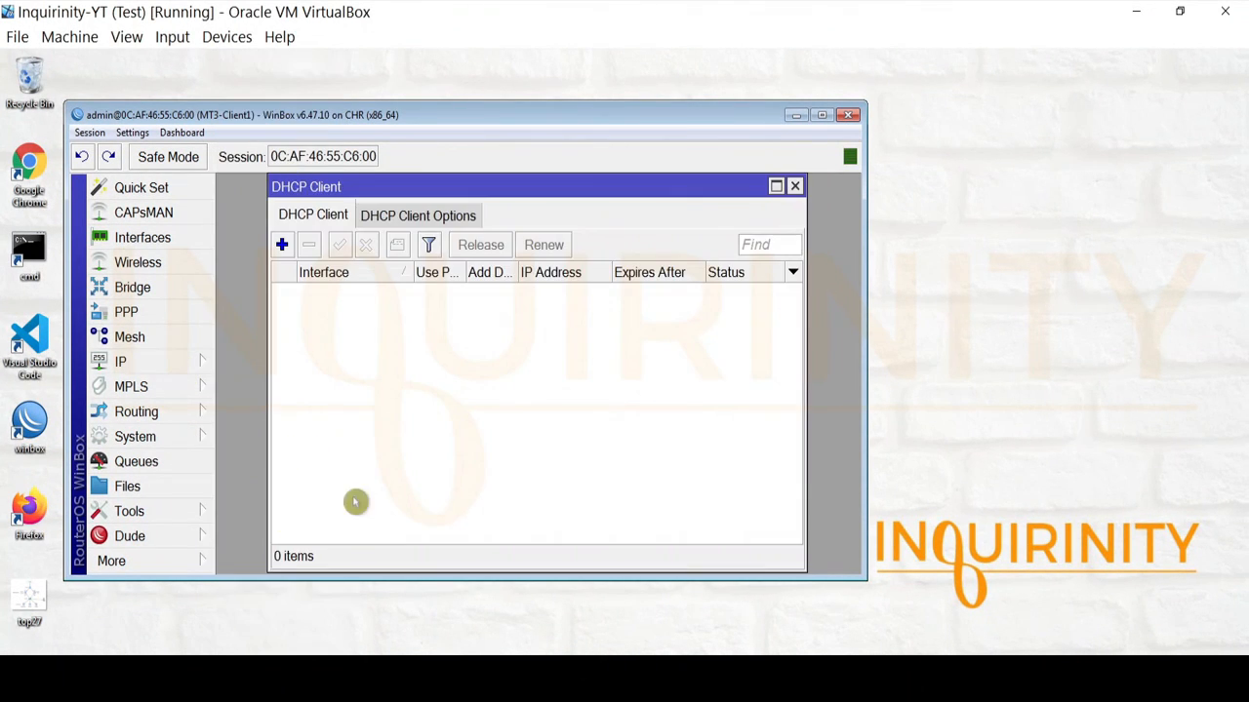
left_click(794, 187)
left_click(126, 362)
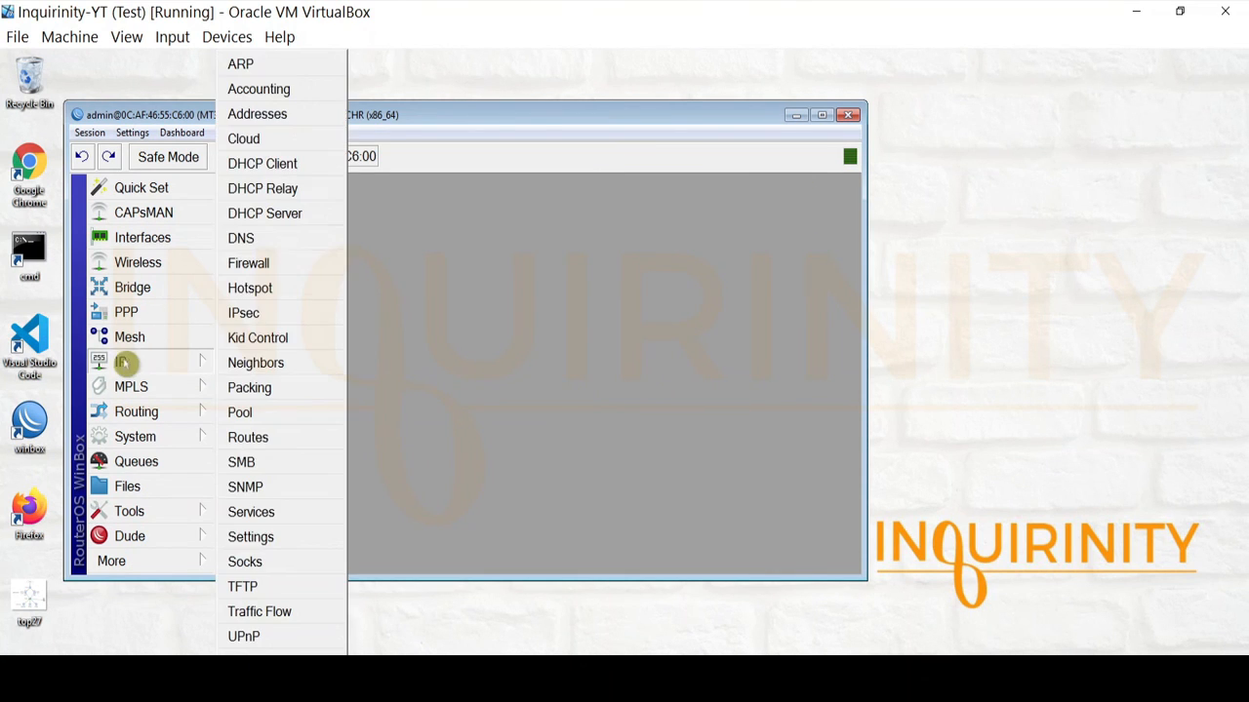
left_click(296, 115)
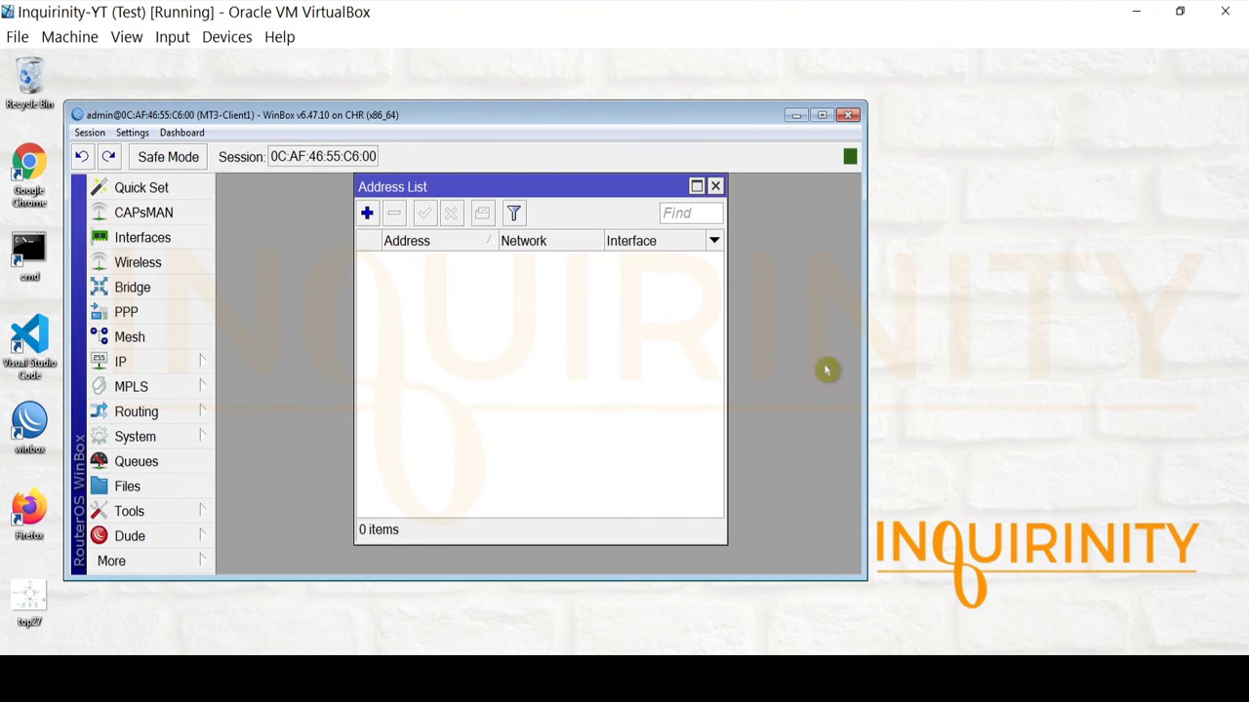
left_click(715, 186)
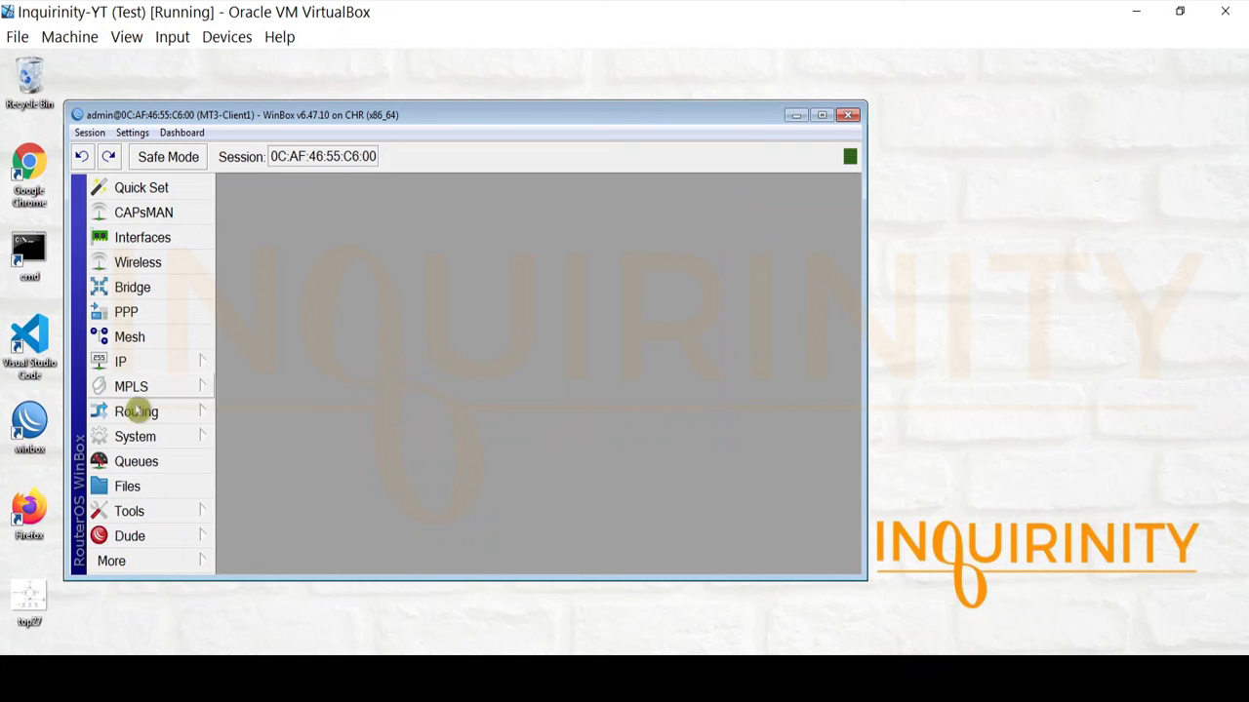
Check the router's System Identity name, then bring up the empty PPP interfaces window.
left_click(147, 437)
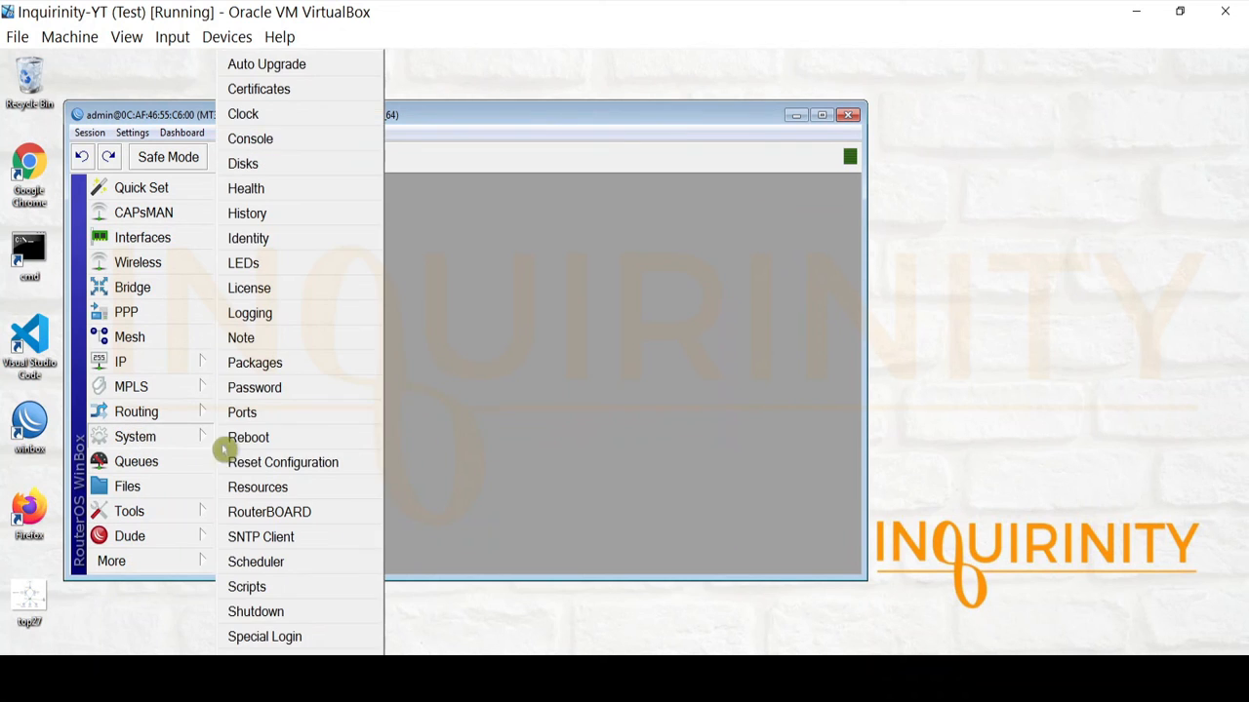
left_click(288, 239)
left_click(664, 308)
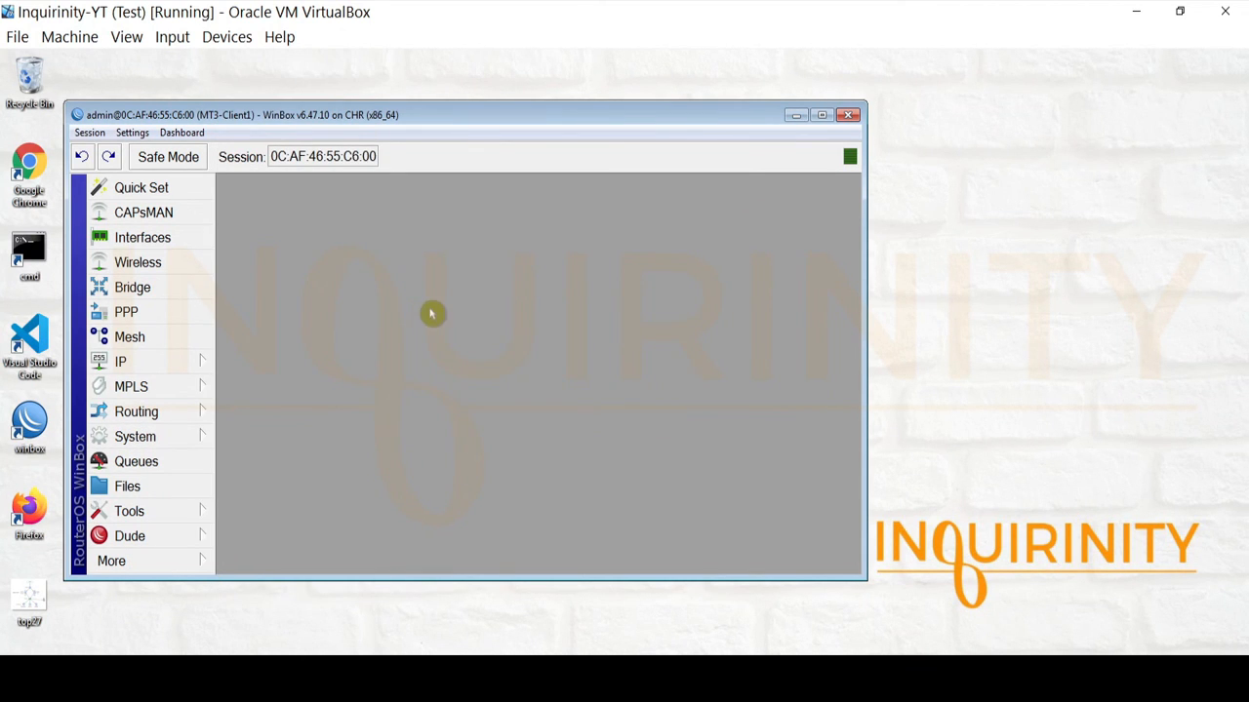
left_click(168, 310)
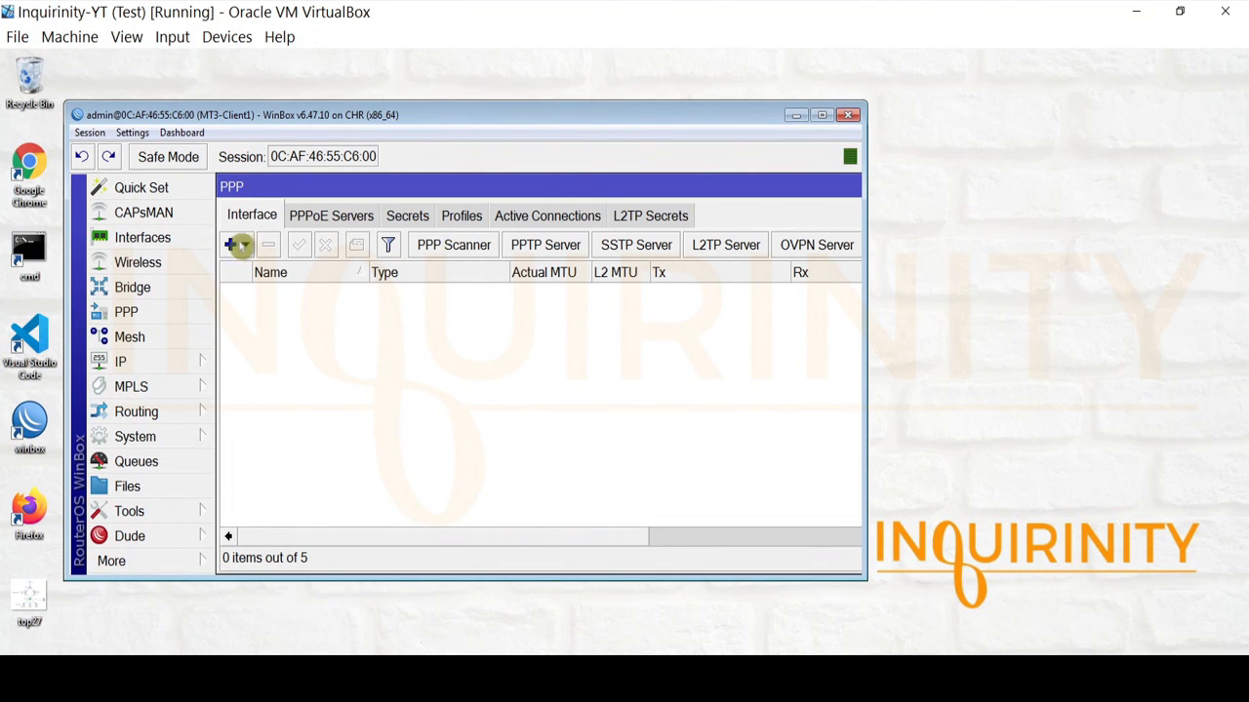
Add a new PPPoE client interface and name it pppoe-client3.
left_click(239, 245)
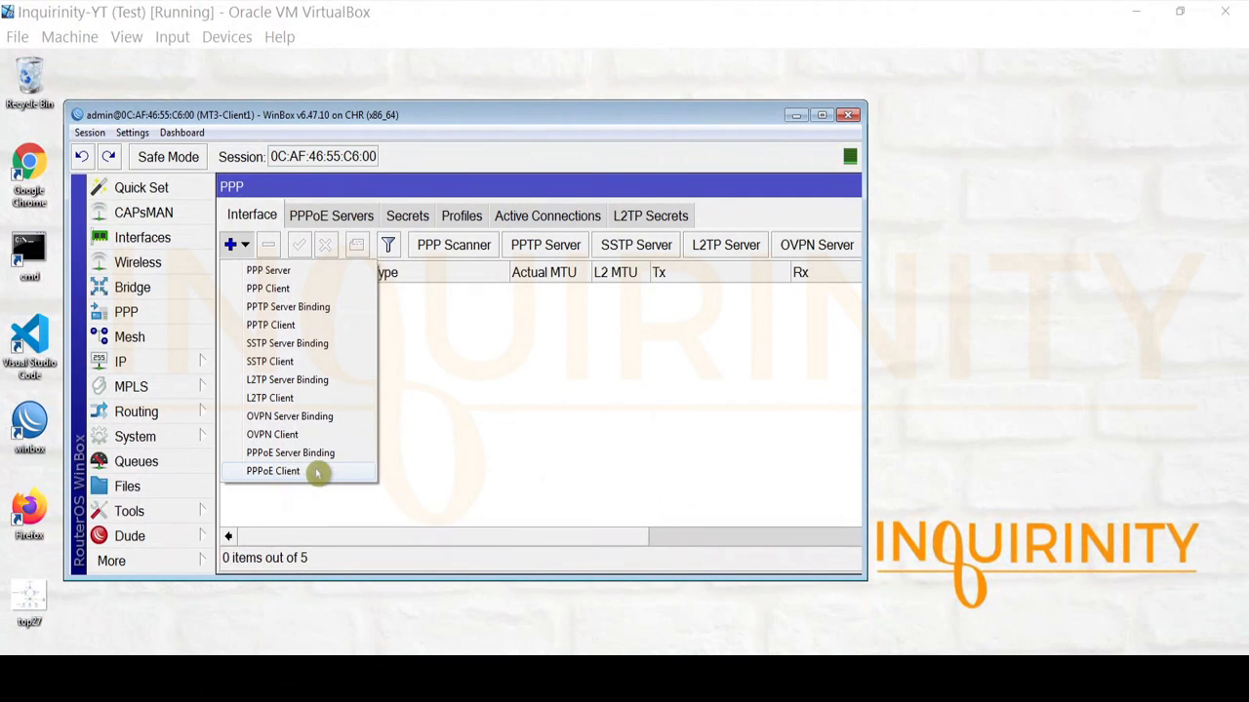
left_click(314, 472)
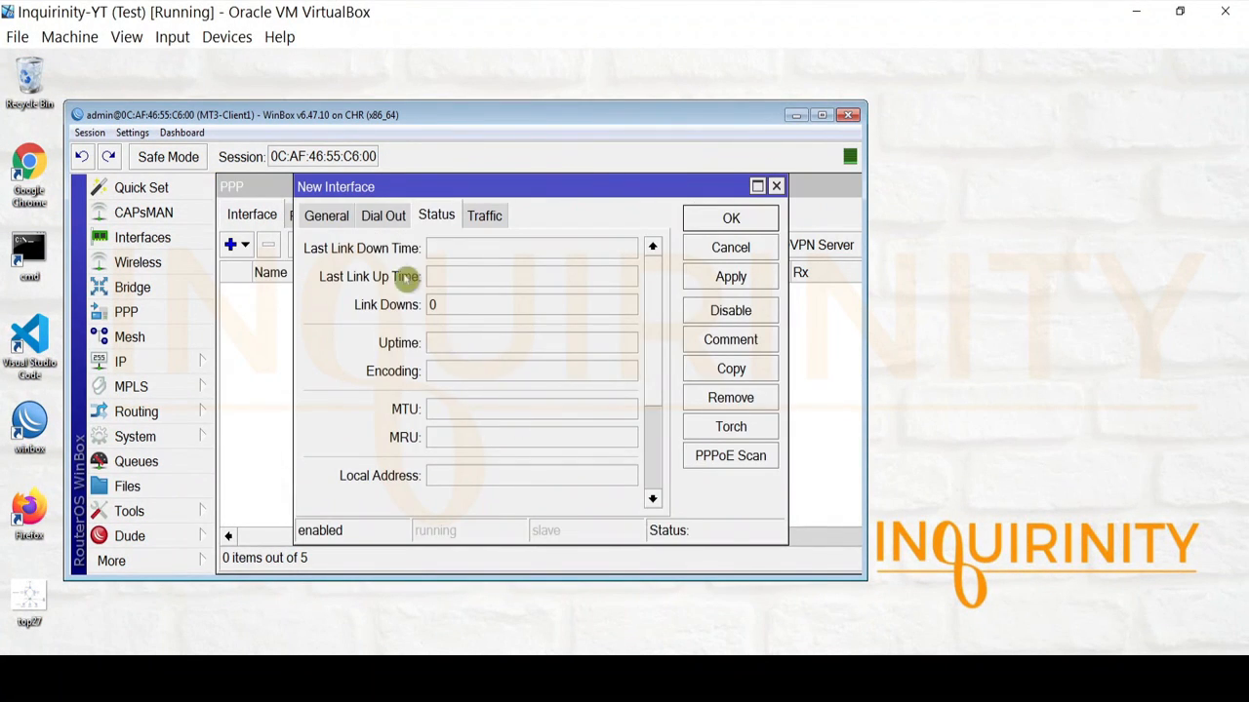
left_click(329, 216)
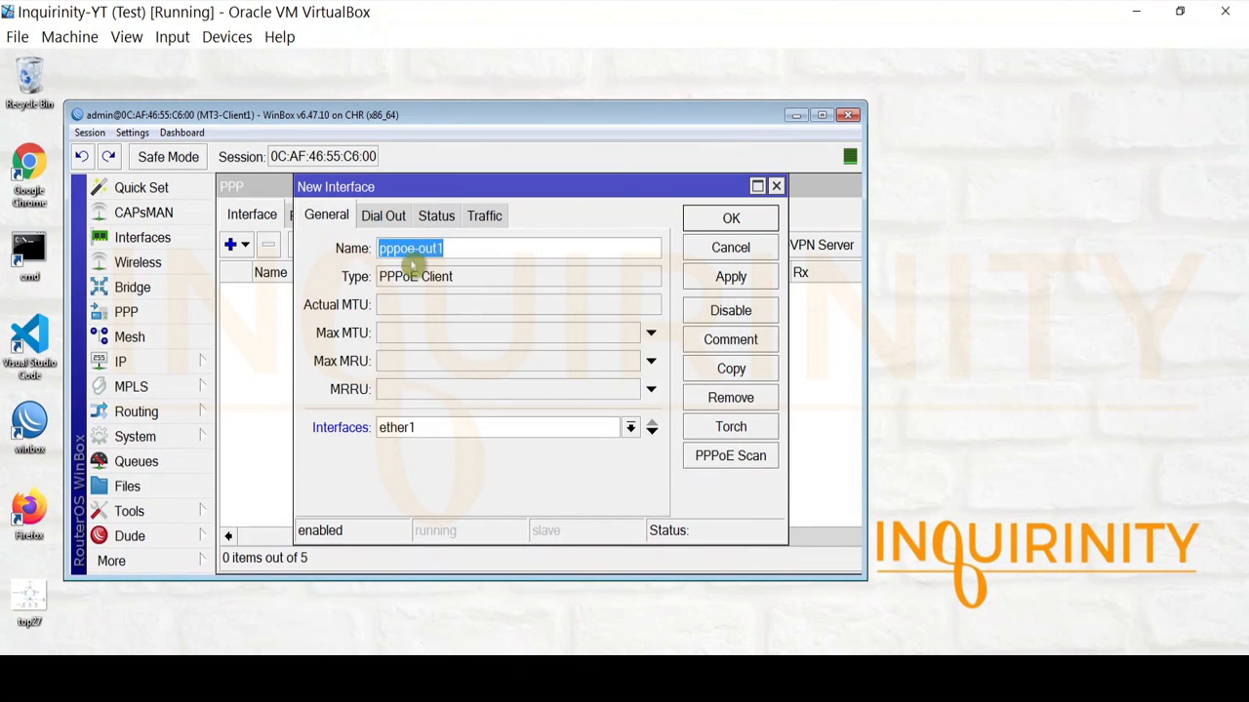
left_click(505, 248)
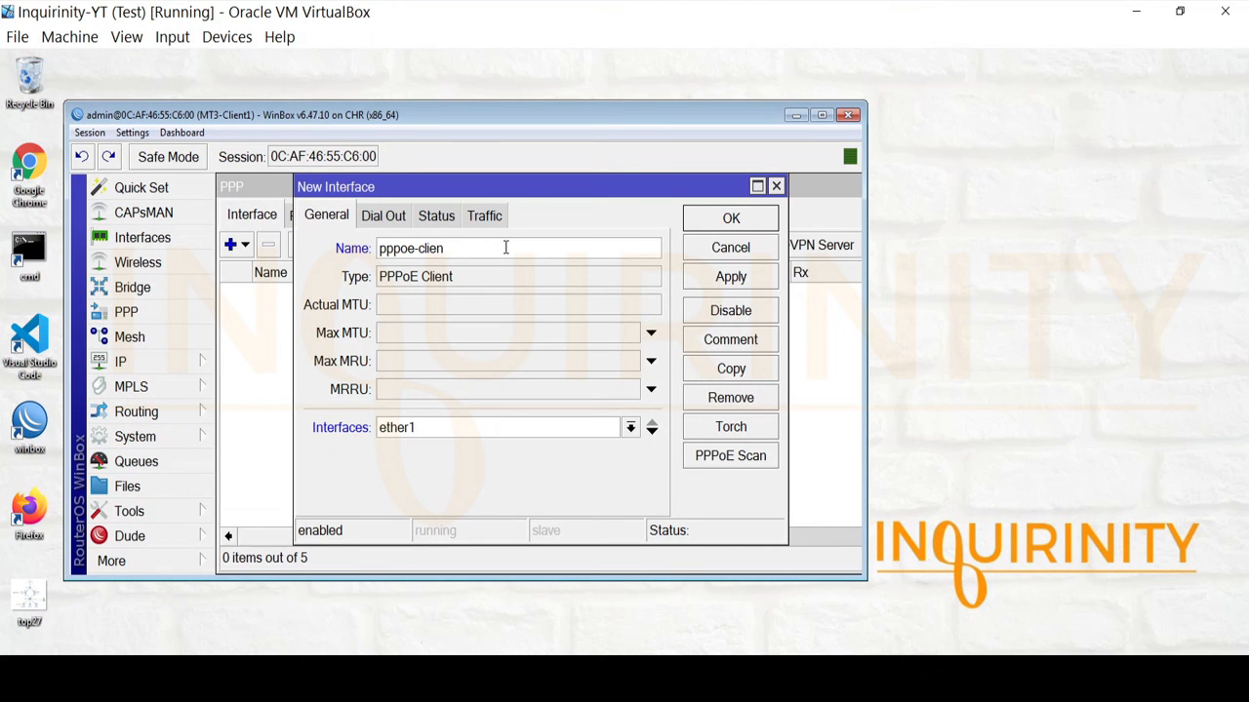
type("client3")
left_click(478, 671)
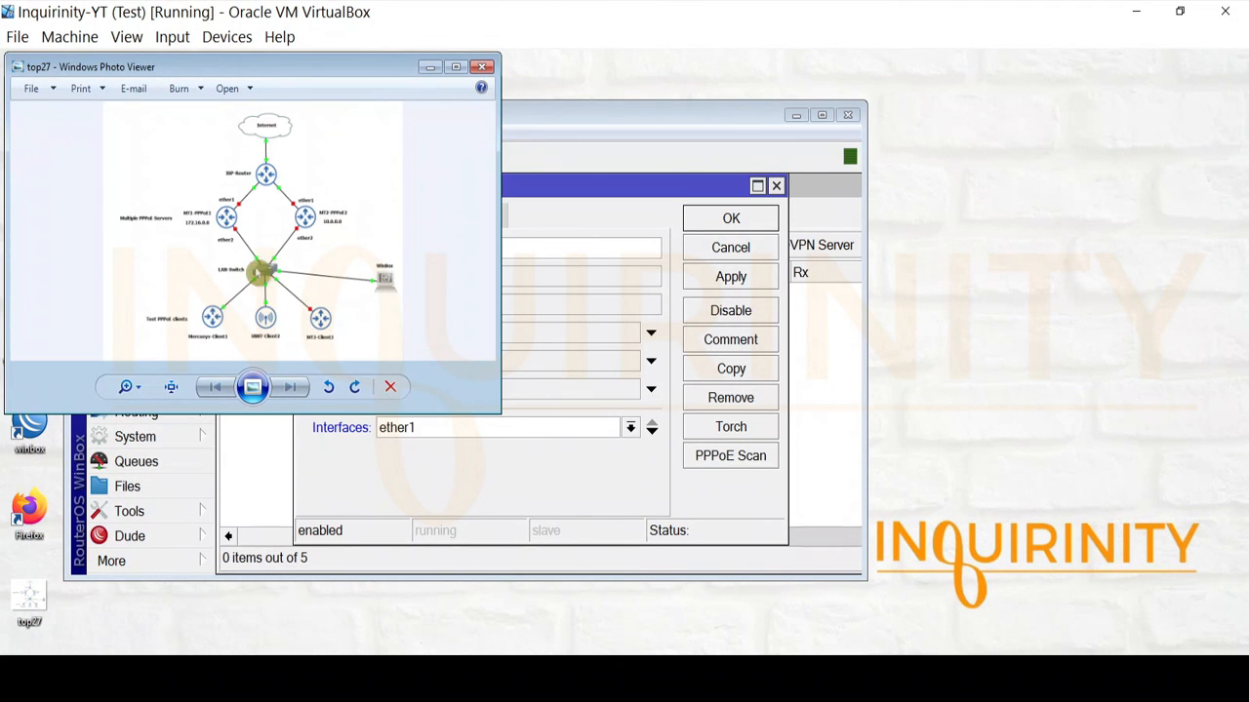
left_click(432, 69)
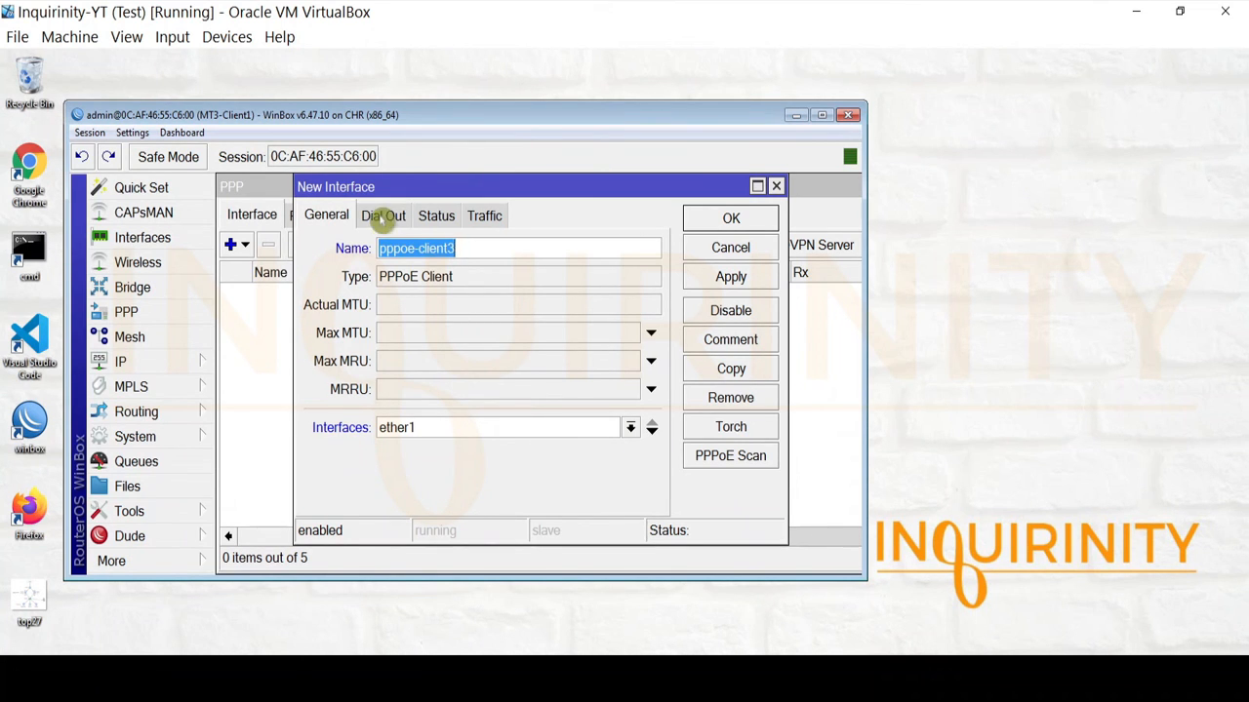
On Dial Out set service mt1-service1, the login user and password, and Use Peer DNS, then save.
left_click(381, 213)
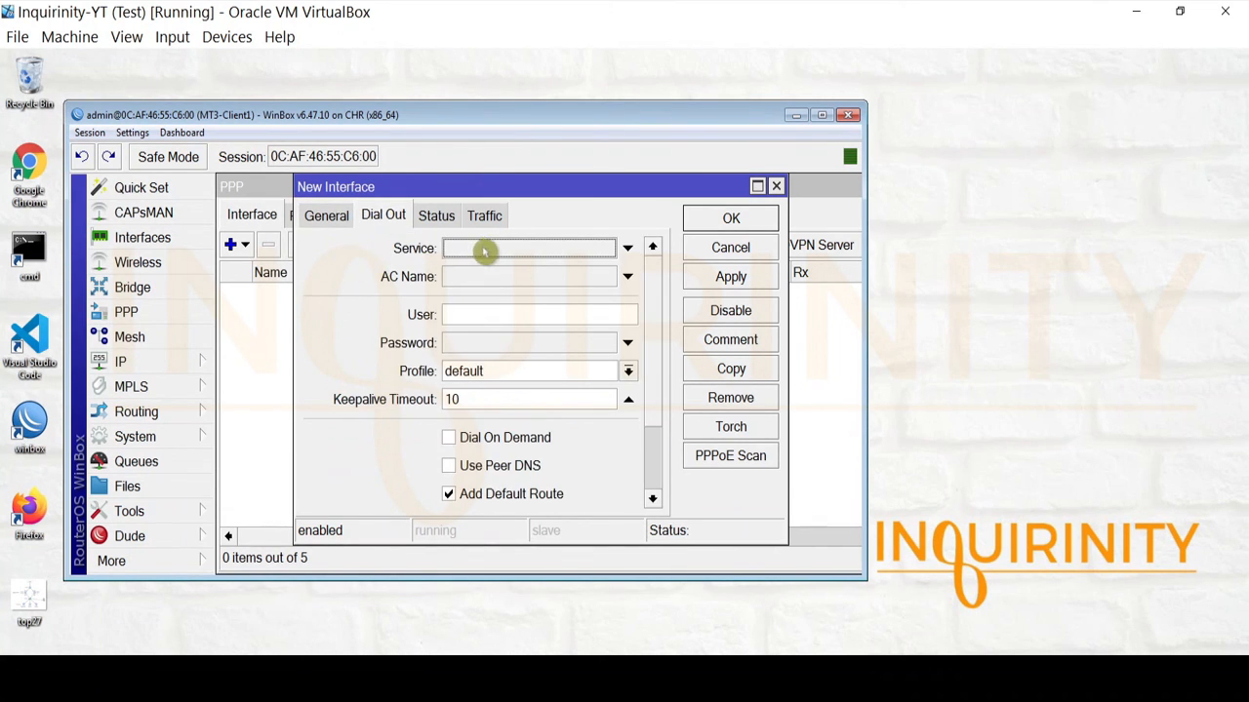
left_click(515, 250)
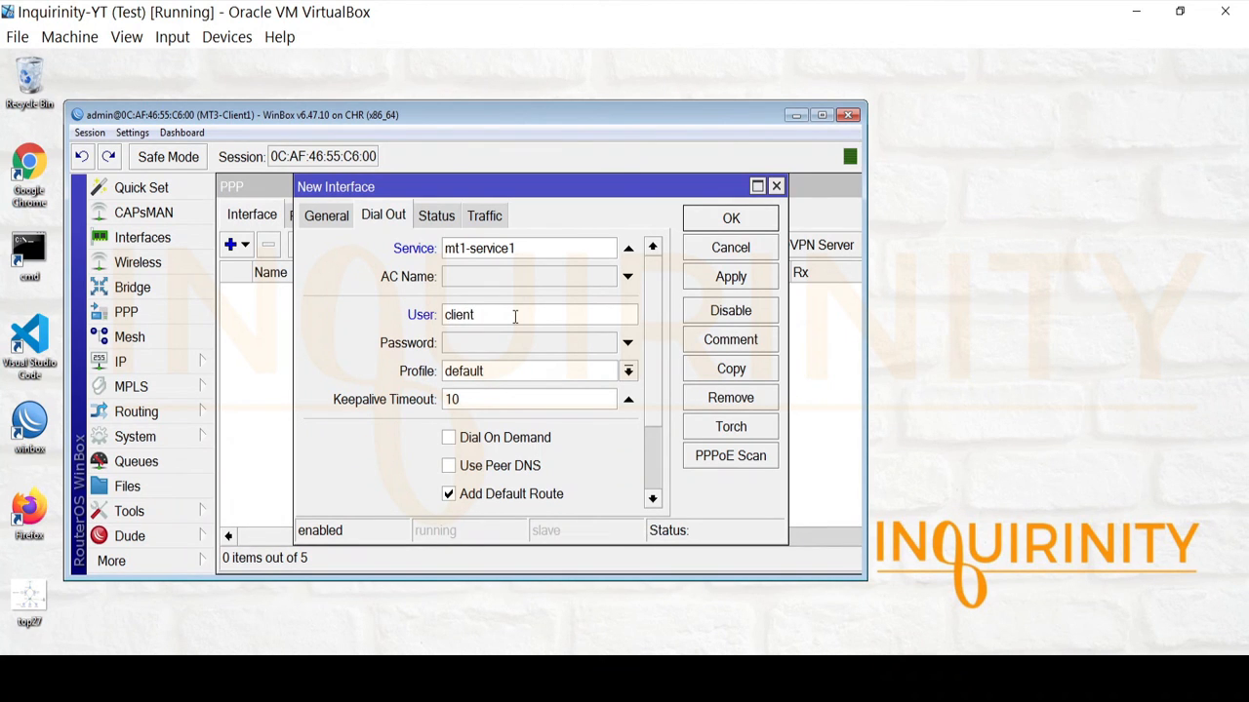
type("3")
left_click(506, 341)
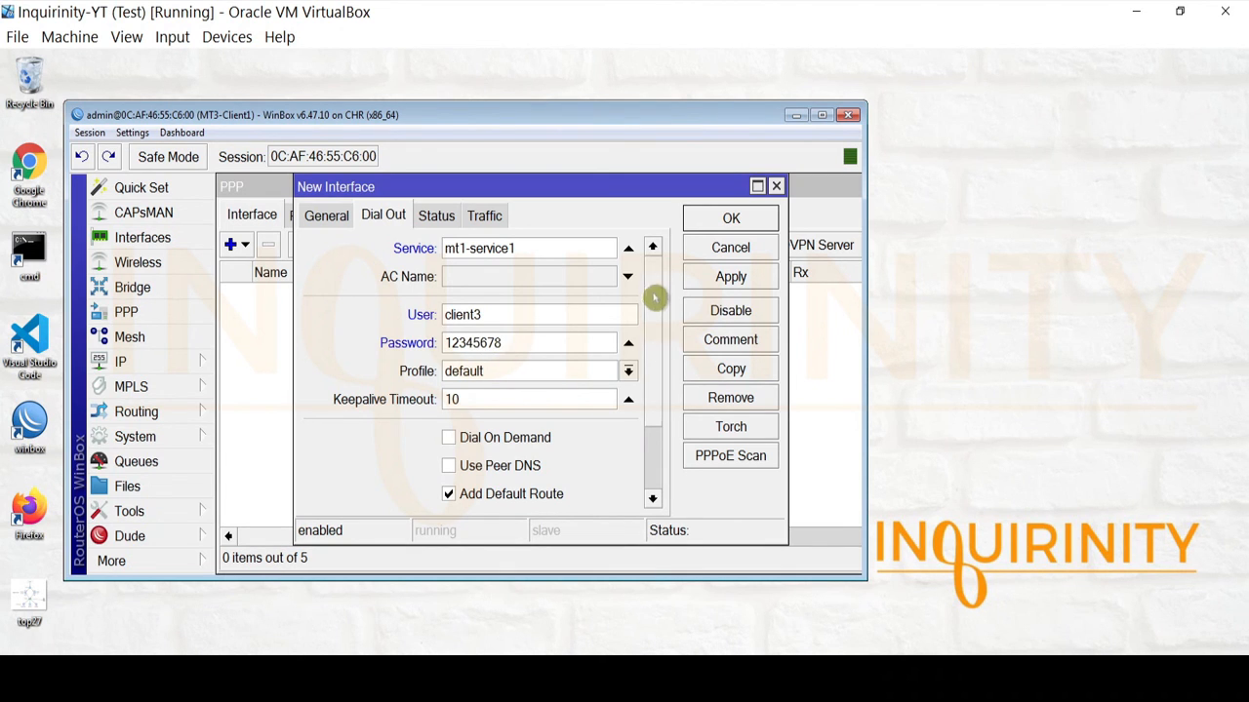
scroll(654, 293, "down", 3)
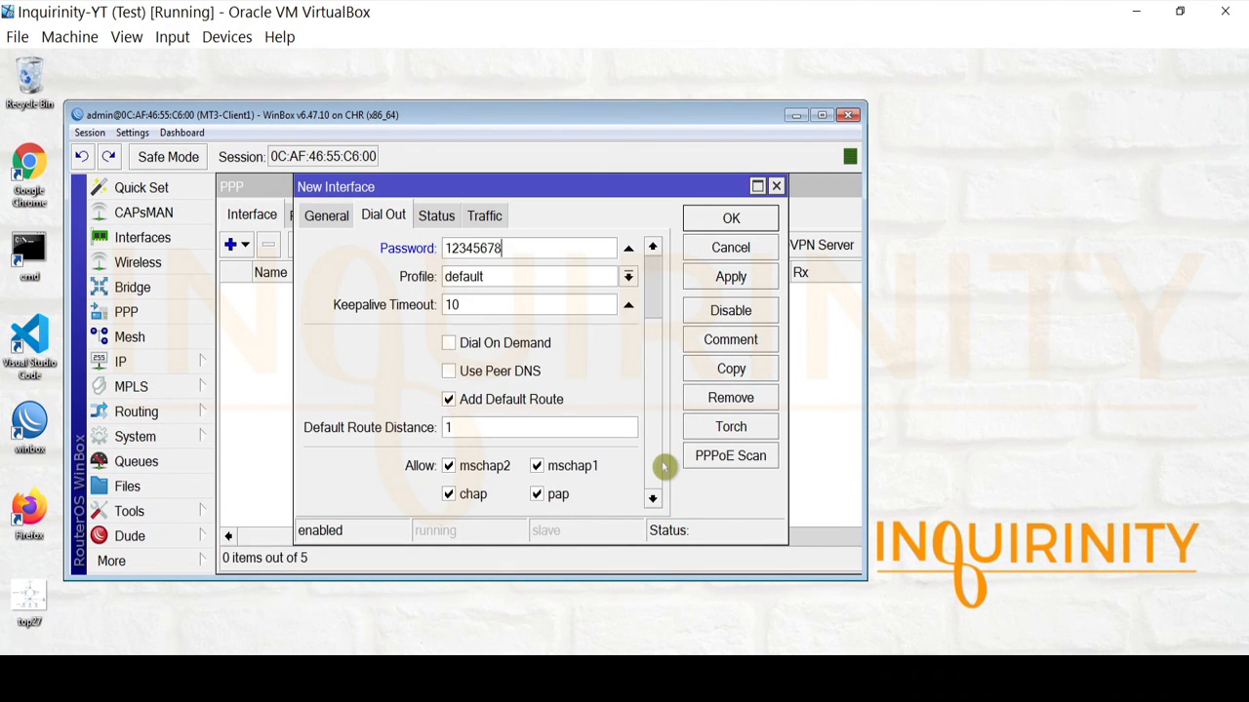
left_click(449, 372)
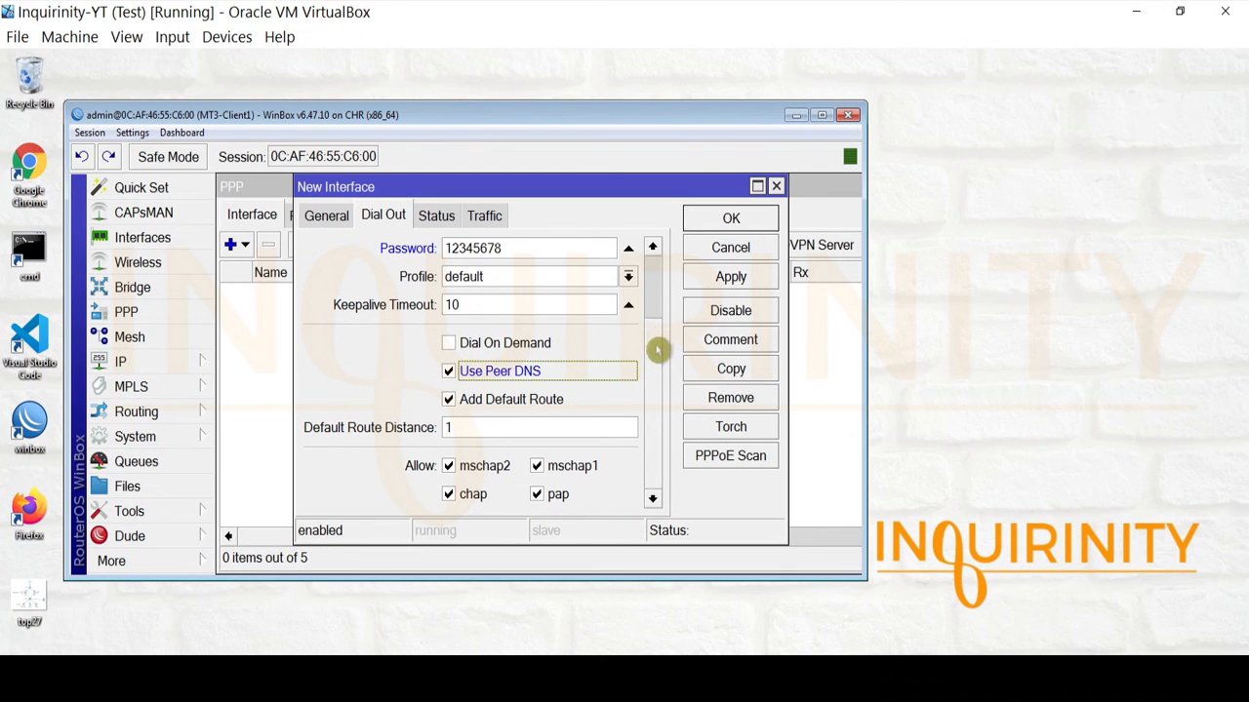
scroll(659, 332, "up", 3)
scroll(674, 279, "down", 3)
scroll(659, 322, "up", 3)
scroll(661, 390, "down", 3)
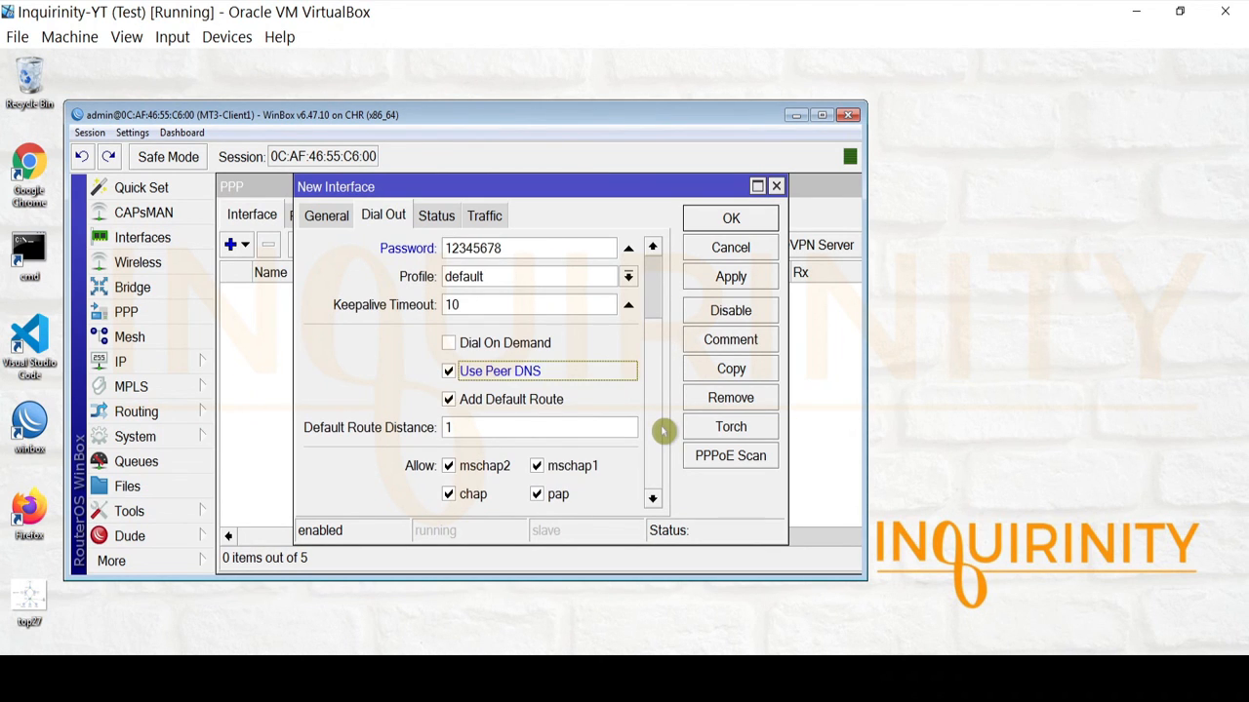
scroll(657, 331, "up", 3)
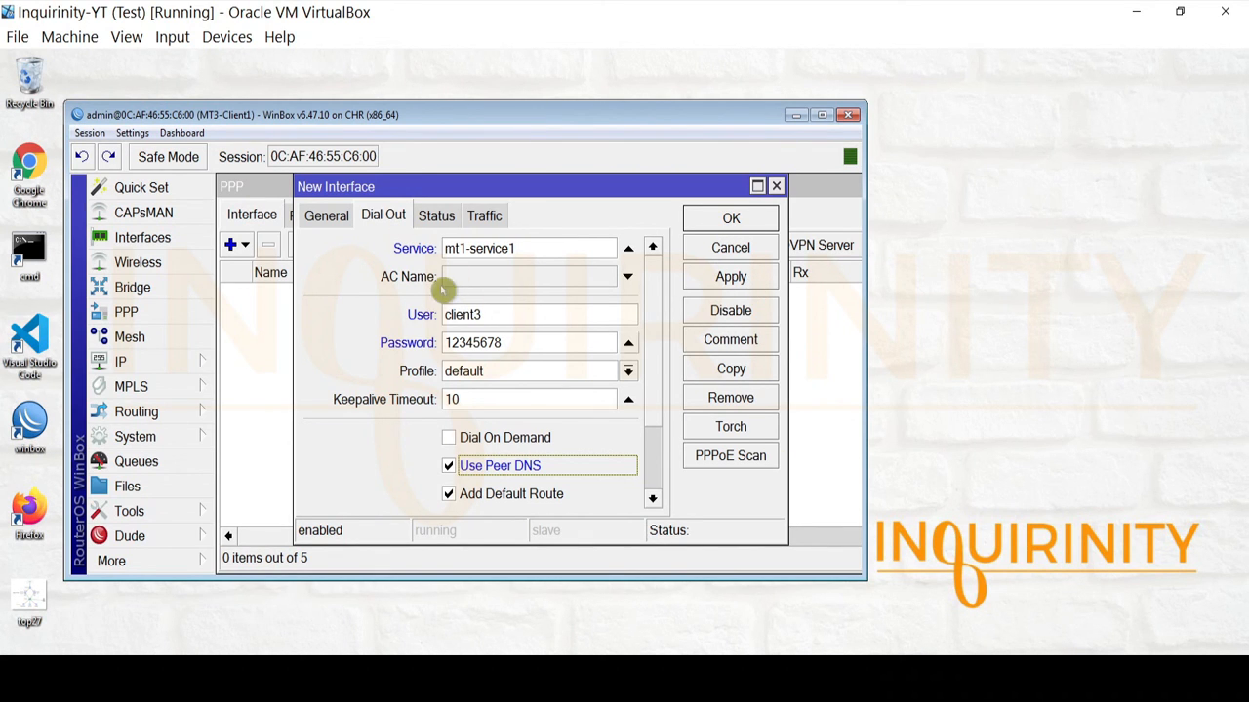
double_click(497, 316)
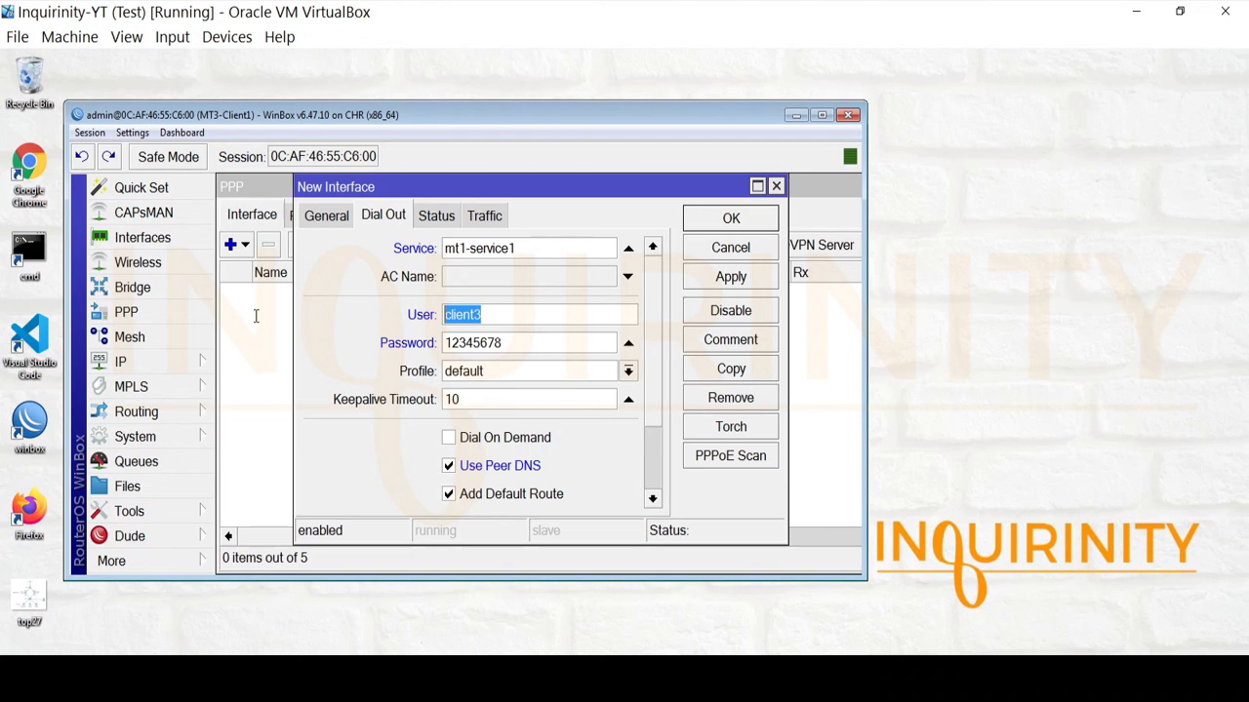
double_click(522, 341)
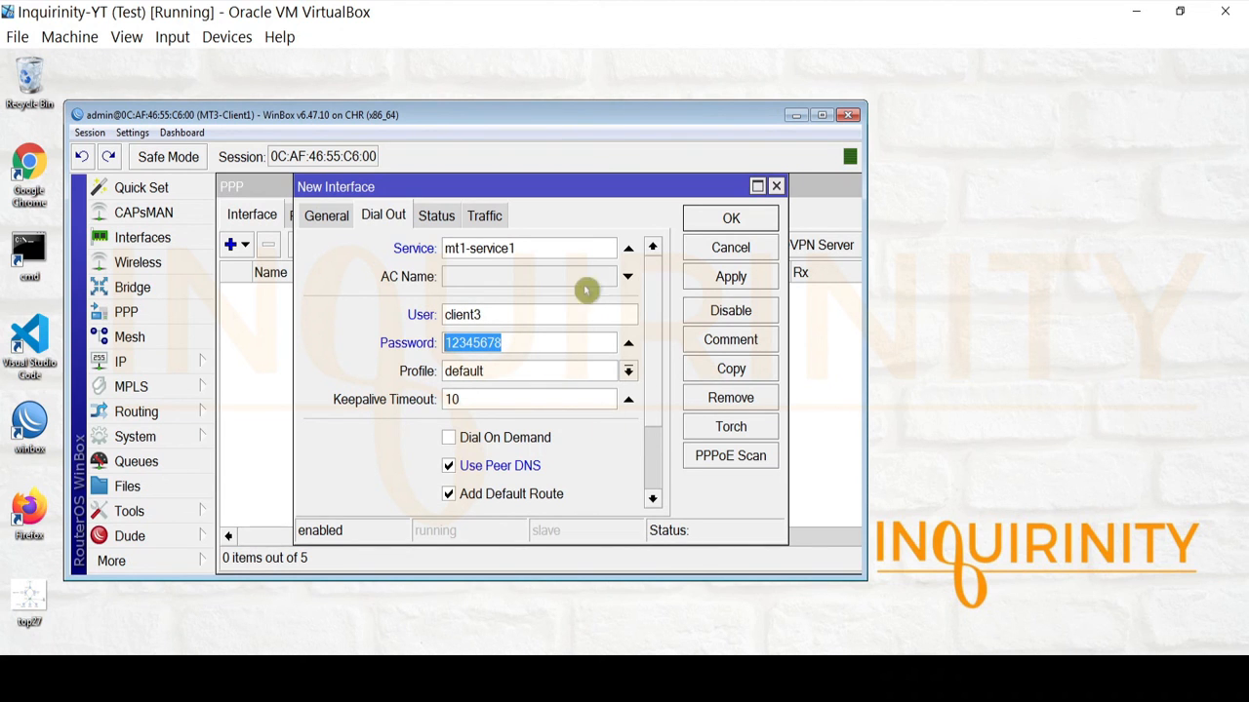
left_click(730, 277)
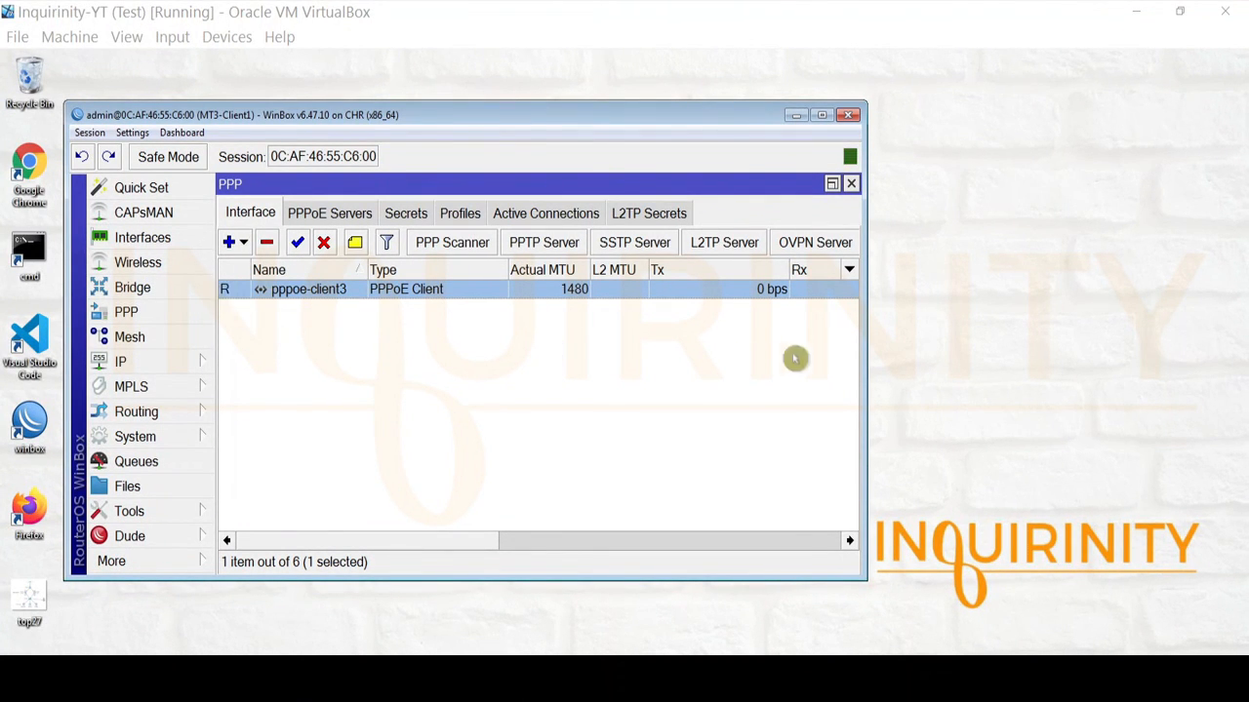
Check the 172.16.0.99 address, the 0.0.0.0/0 default route and the DNS settings obtained via PPPoE.
left_click(195, 360)
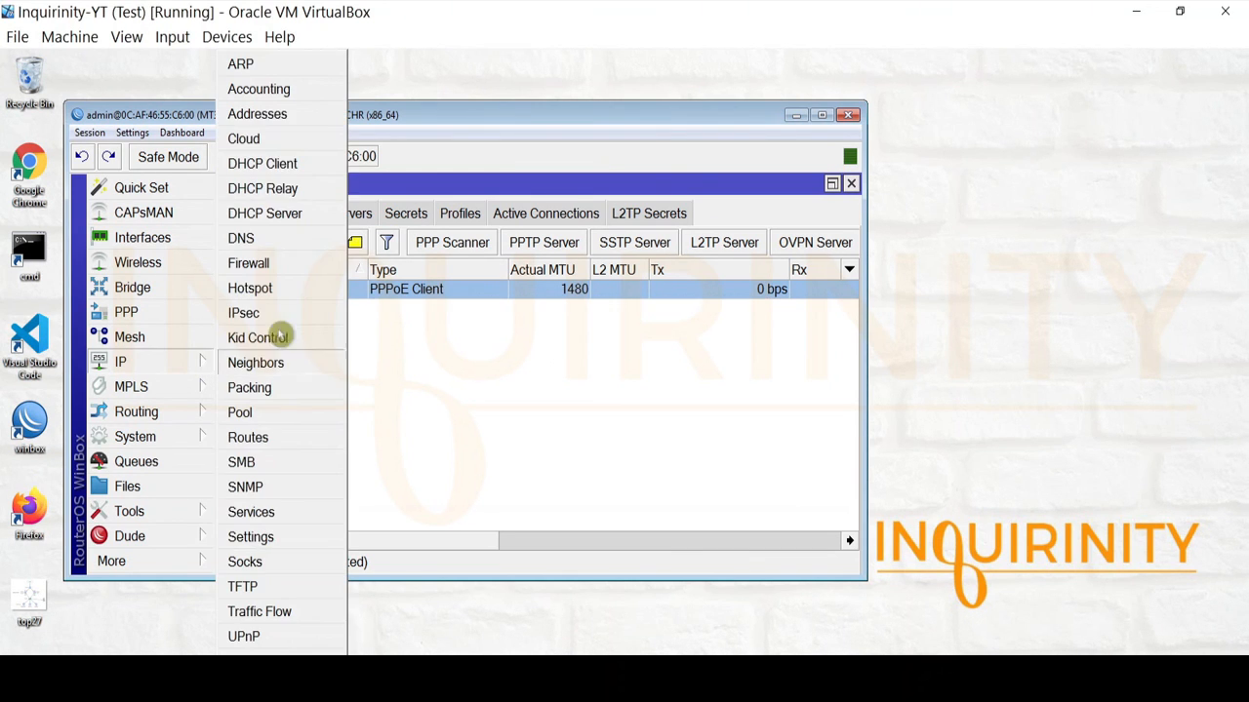
left_click(278, 114)
left_click(463, 262)
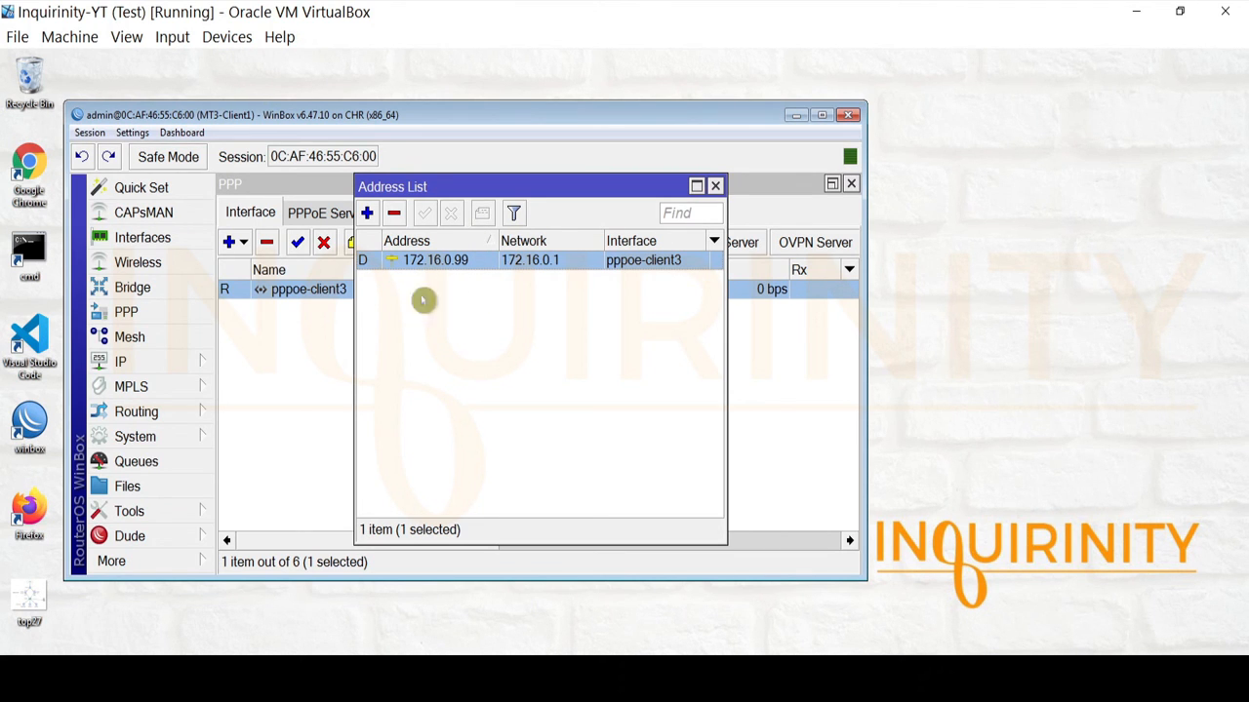
left_click(161, 362)
left_click(275, 439)
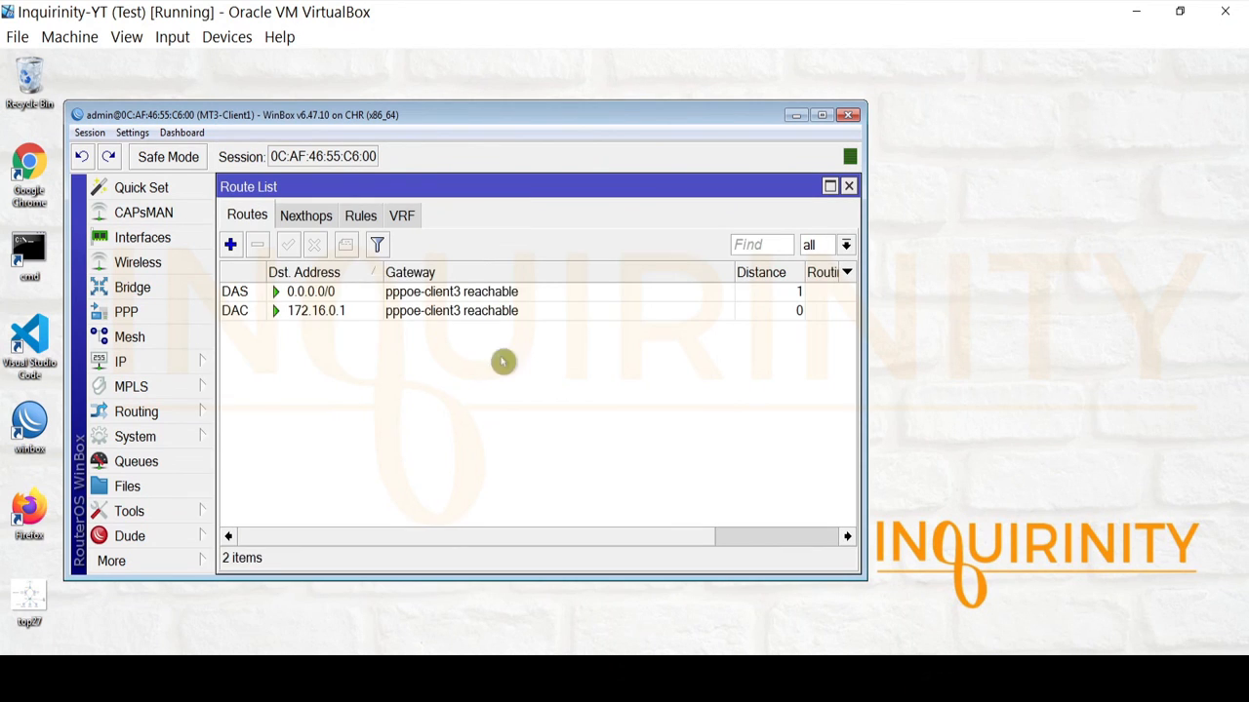
left_click(357, 296)
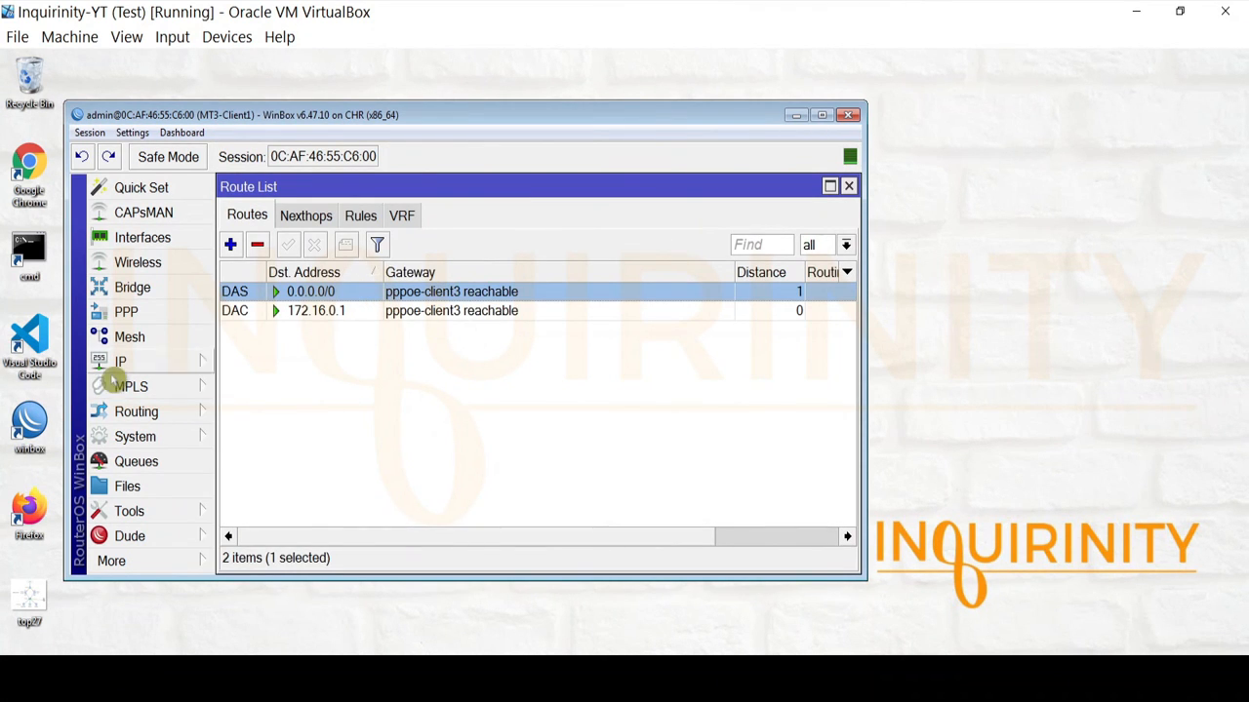
left_click(119, 364)
left_click(278, 238)
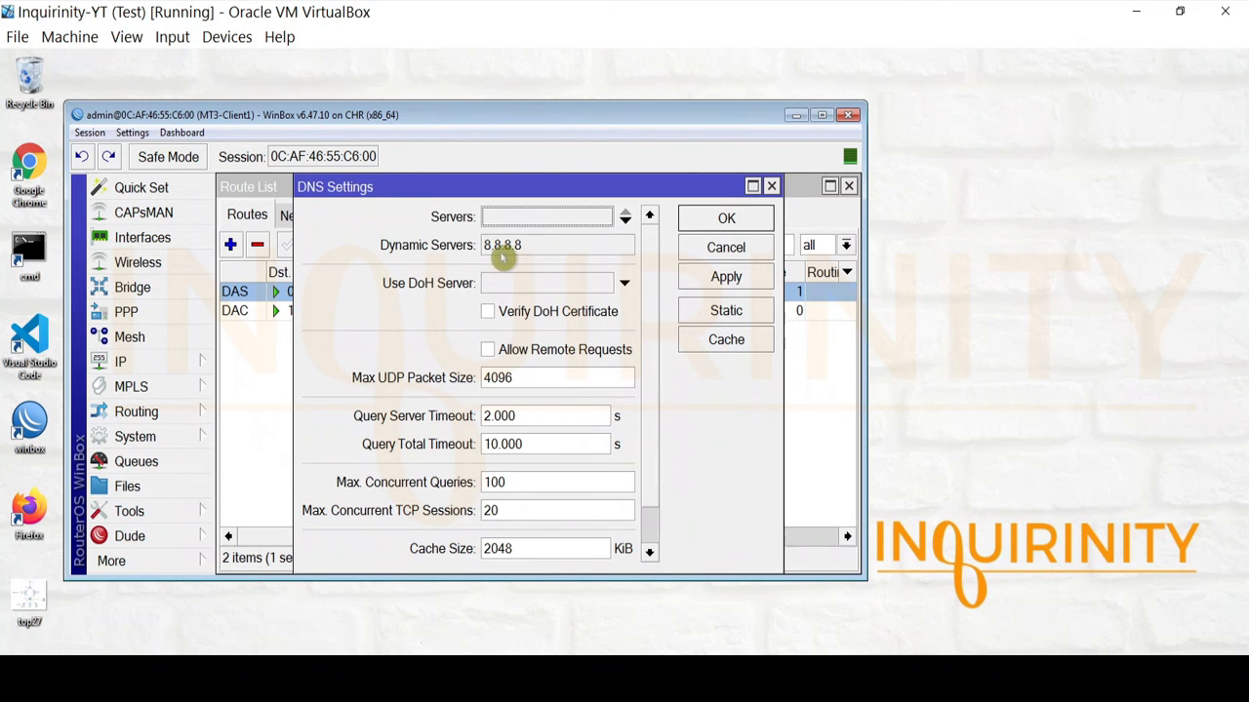
Ping 8.8.8.8 from the Ping tool, then ping 9.9.9.9.
left_click(166, 511)
left_click(283, 393)
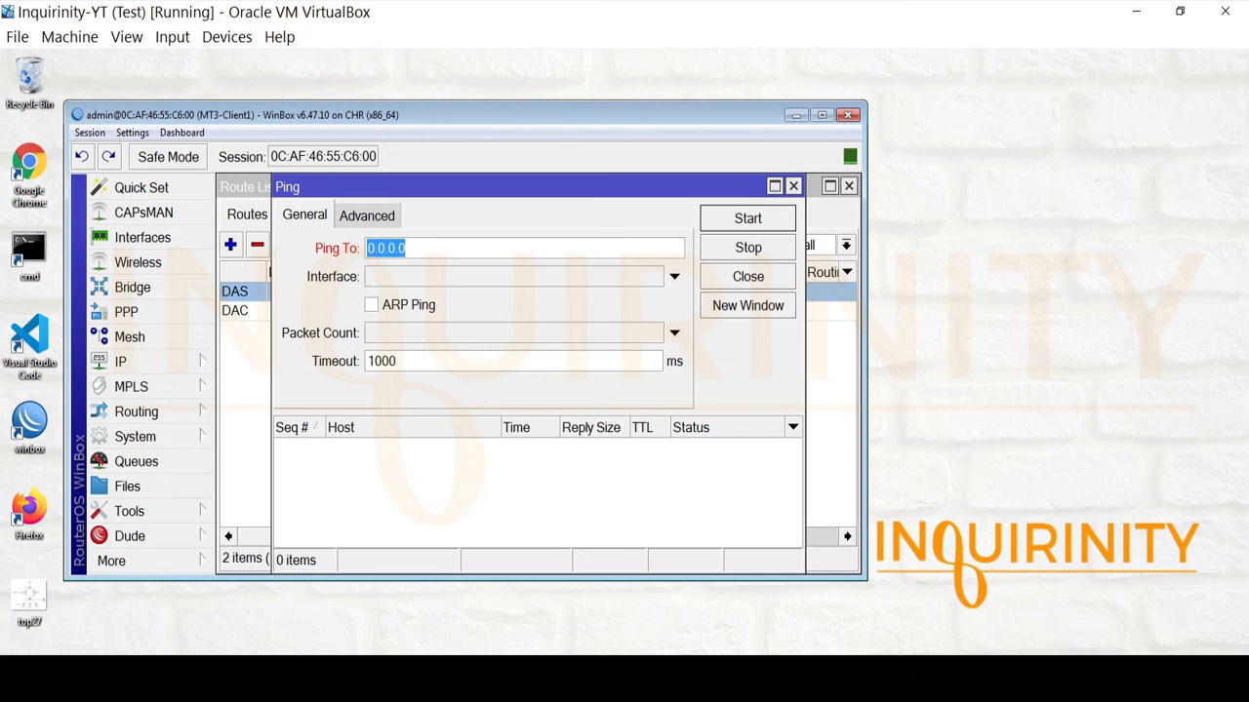
key("BackSpace")
left_click(756, 218)
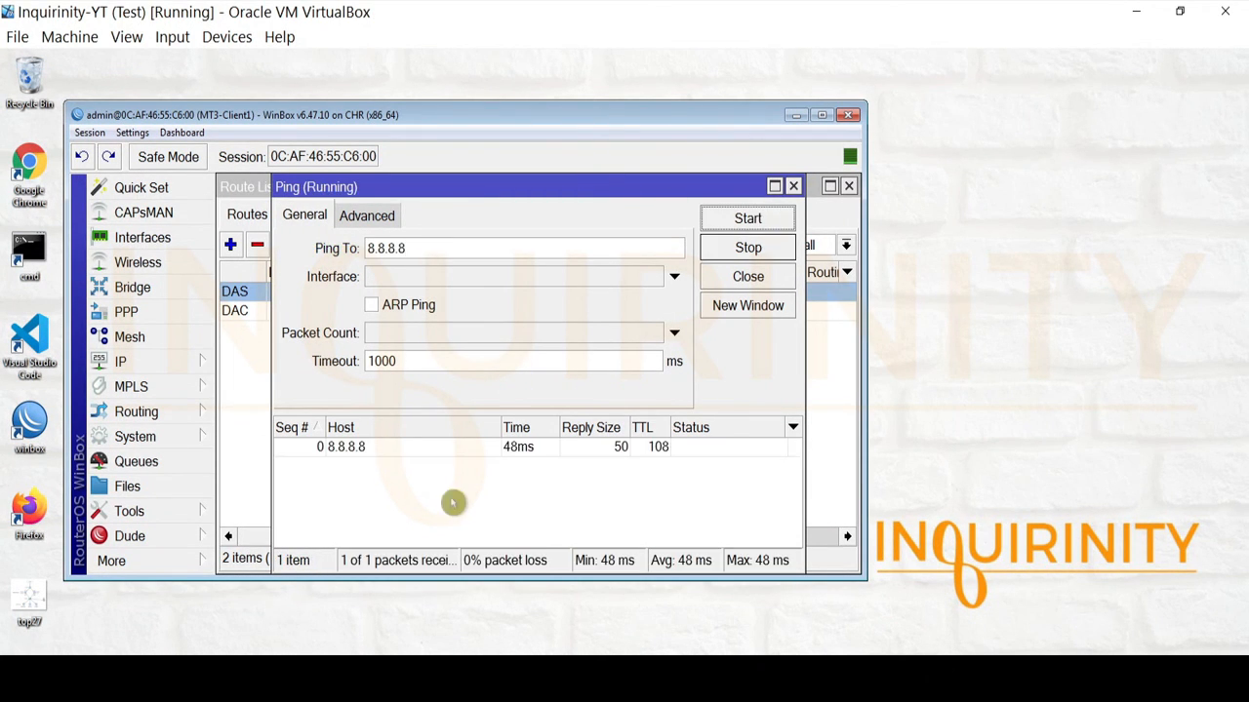
double_click(423, 247)
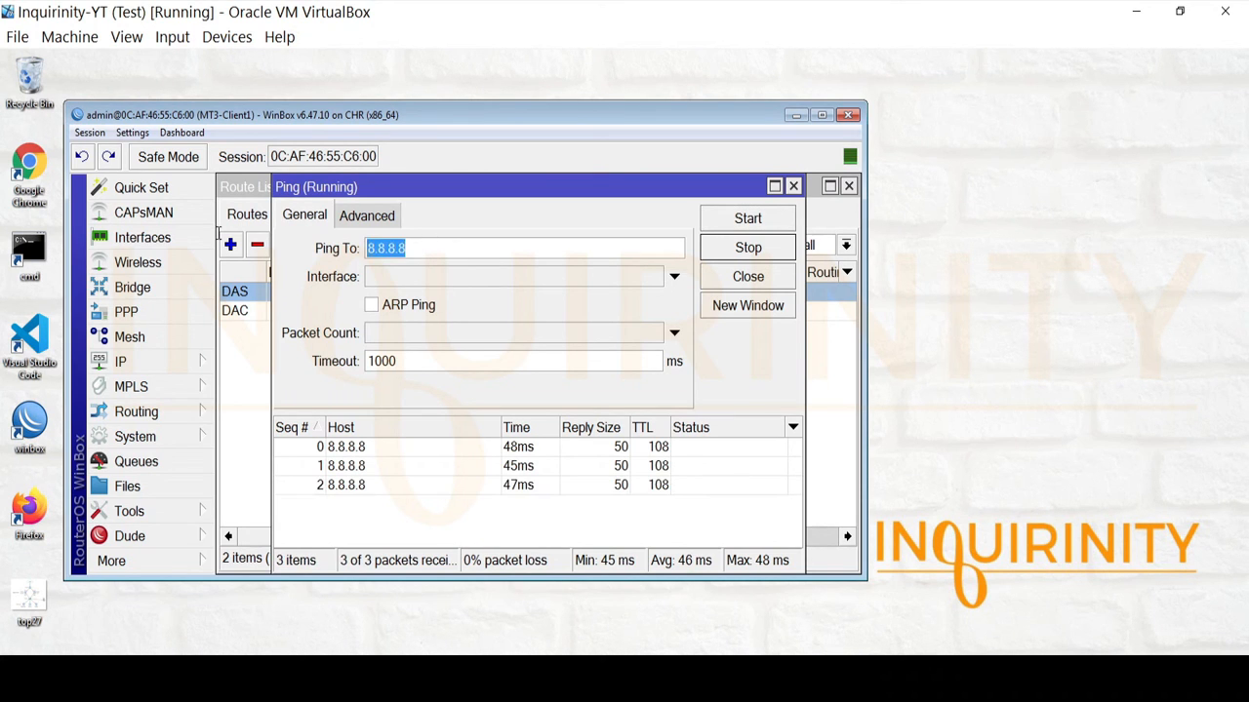
type("9.9.9.9")
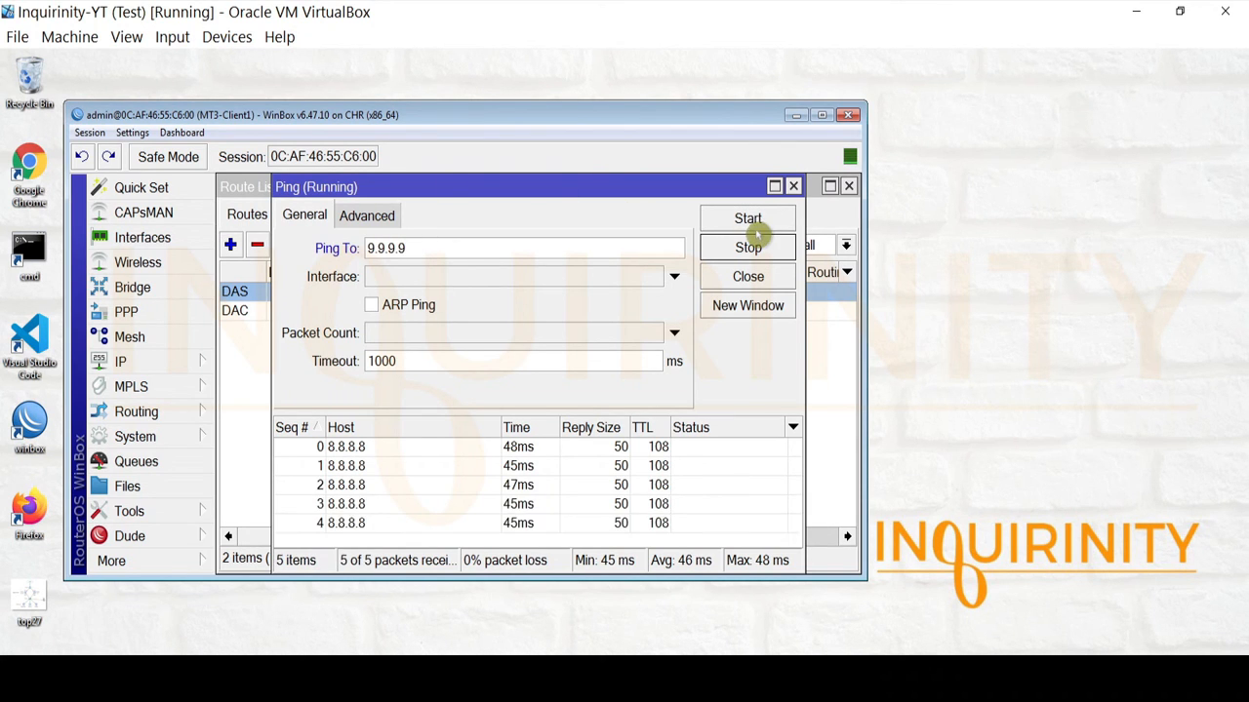
left_click(756, 223)
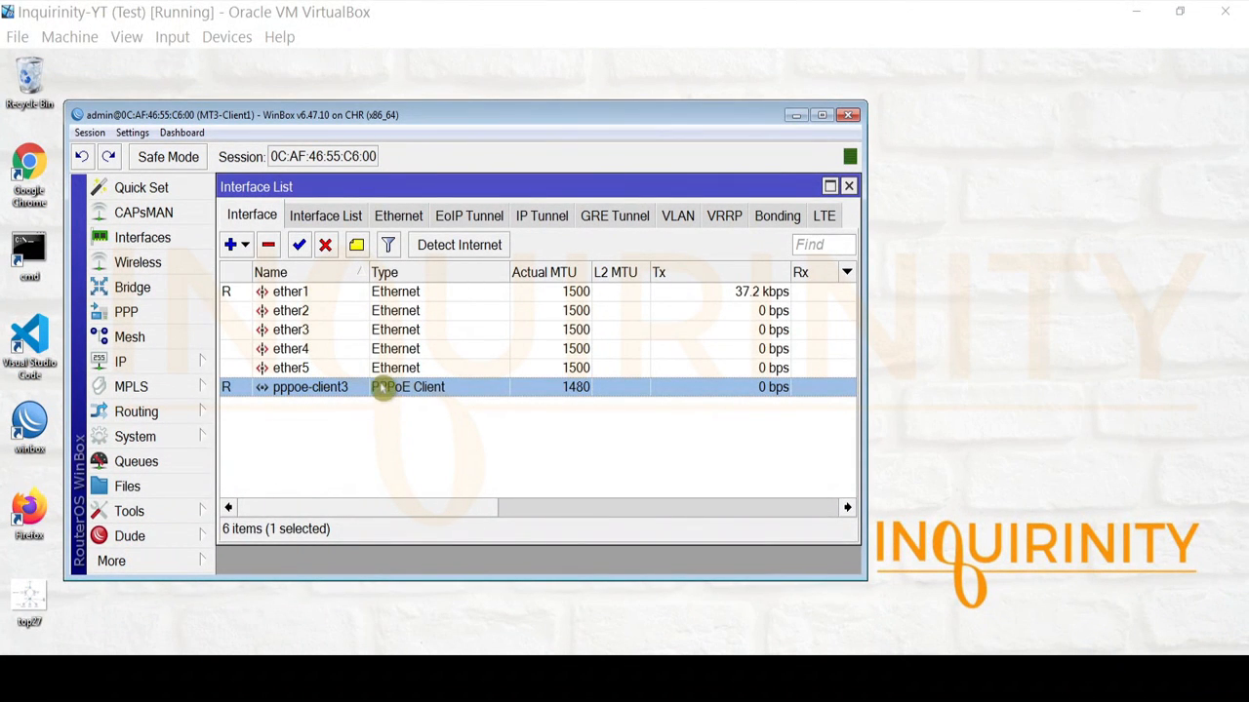
In pppoe-client3's Dial Out settings, unset service mt1-service1 and set AC Name MT2-PPPoE2, then save.
double_click(329, 389)
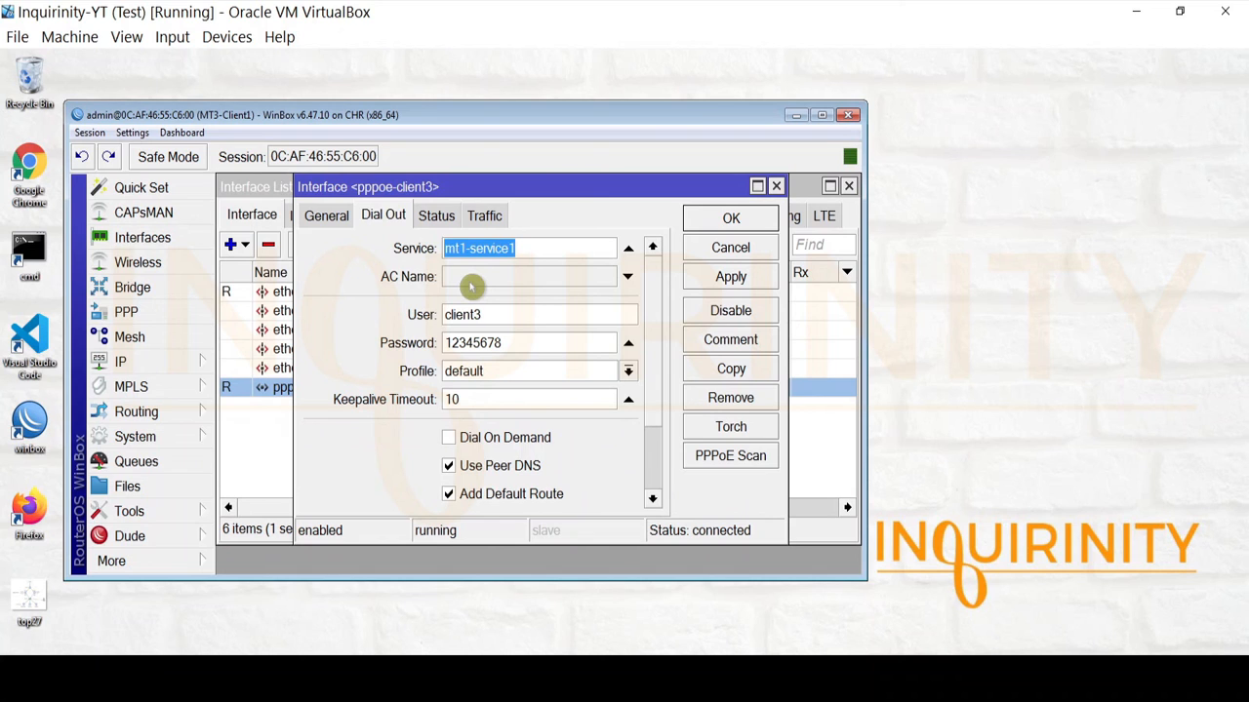
left_click(628, 251)
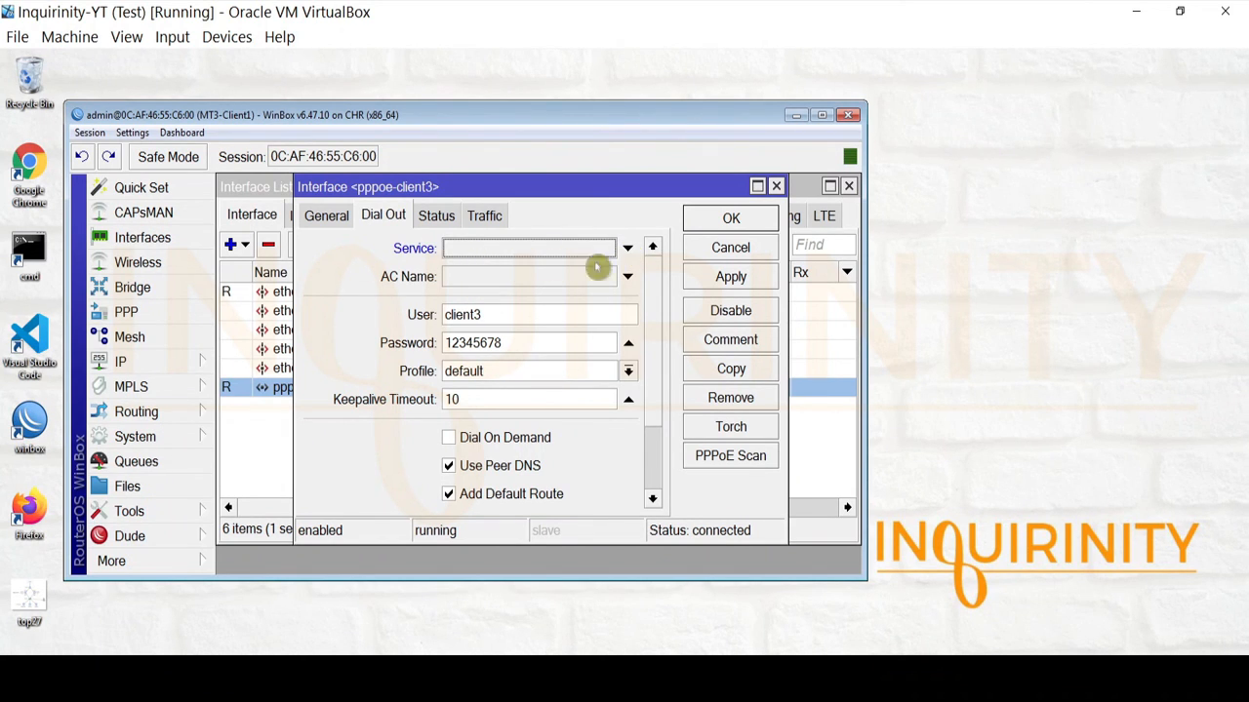
left_click(505, 279)
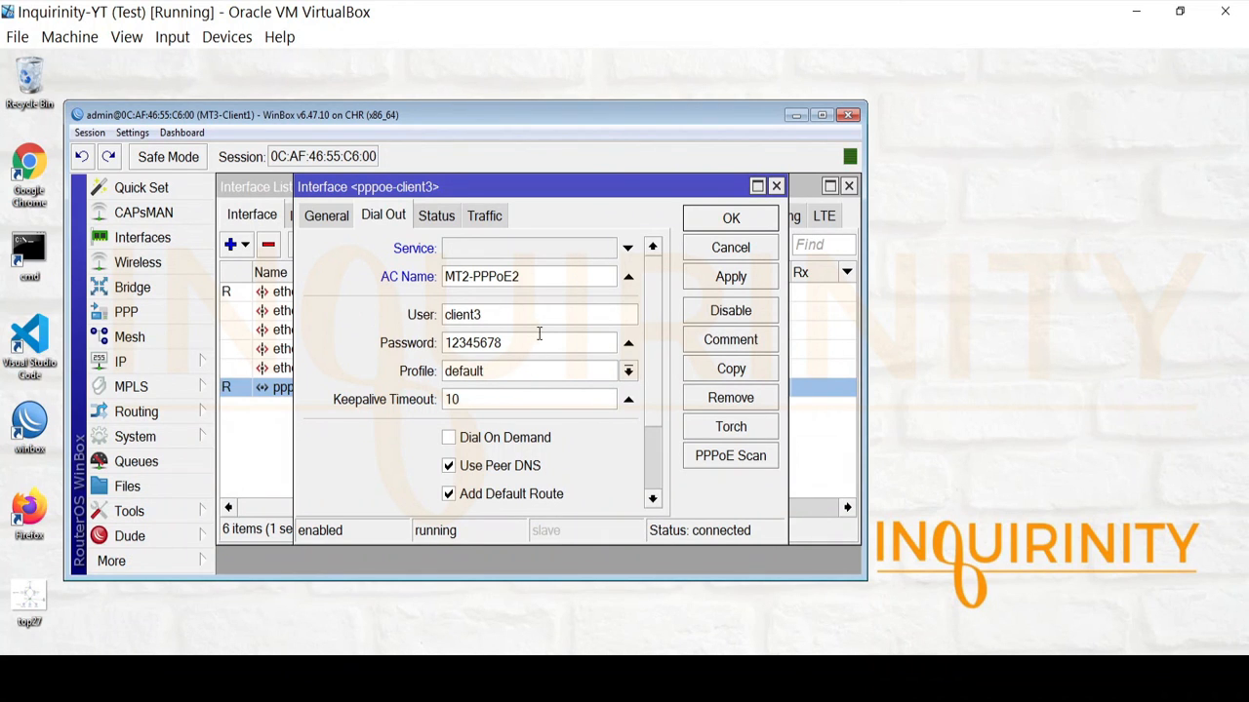
left_click(722, 281)
left_click(722, 222)
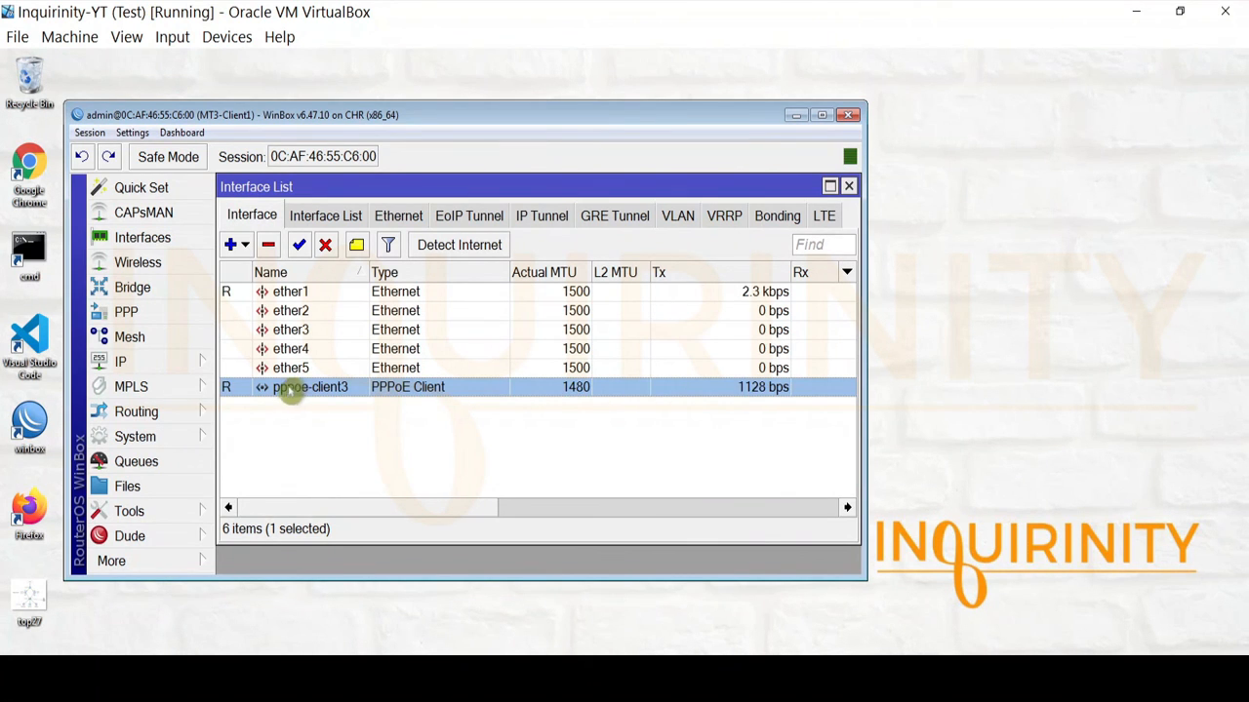
double_click(278, 391)
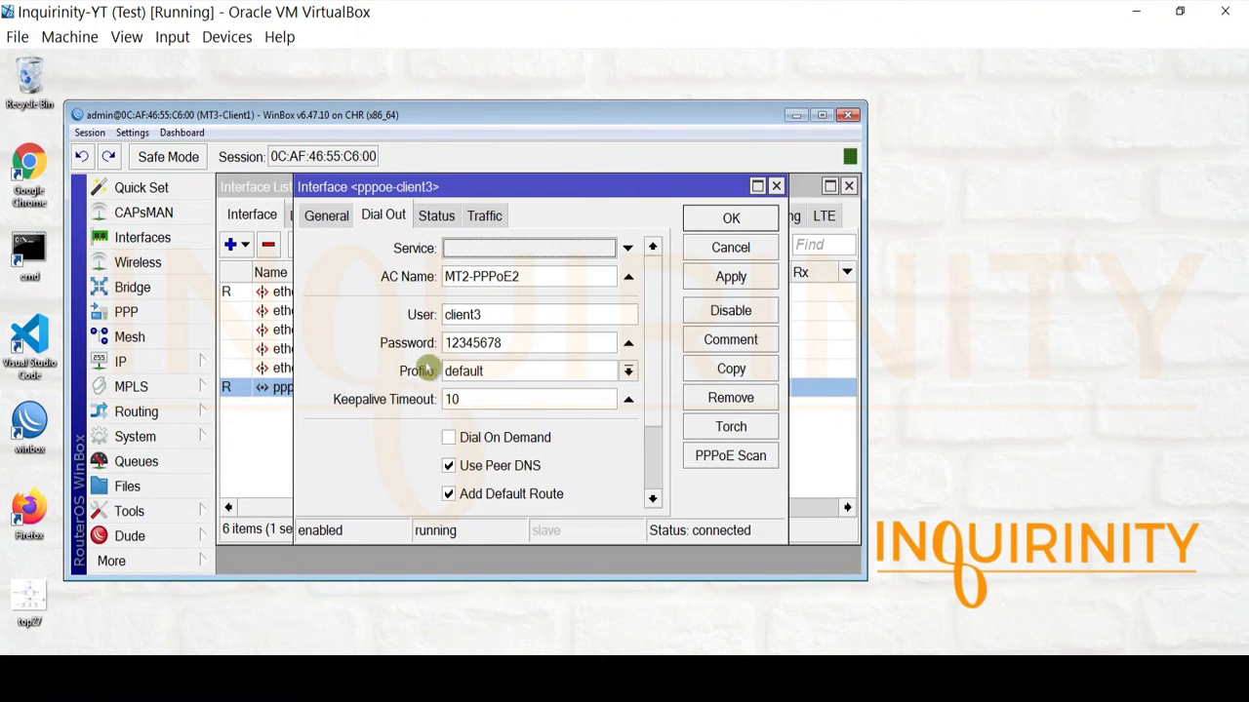
left_click(719, 217)
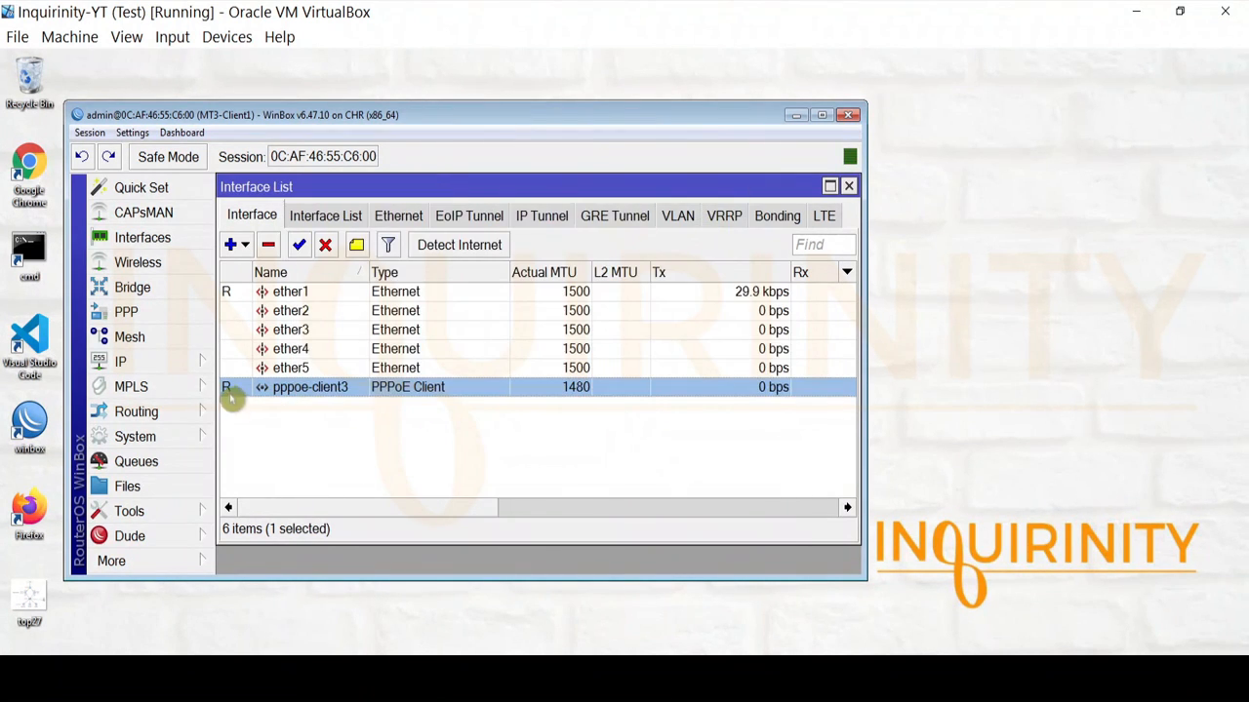
left_click(180, 362)
left_click(257, 114)
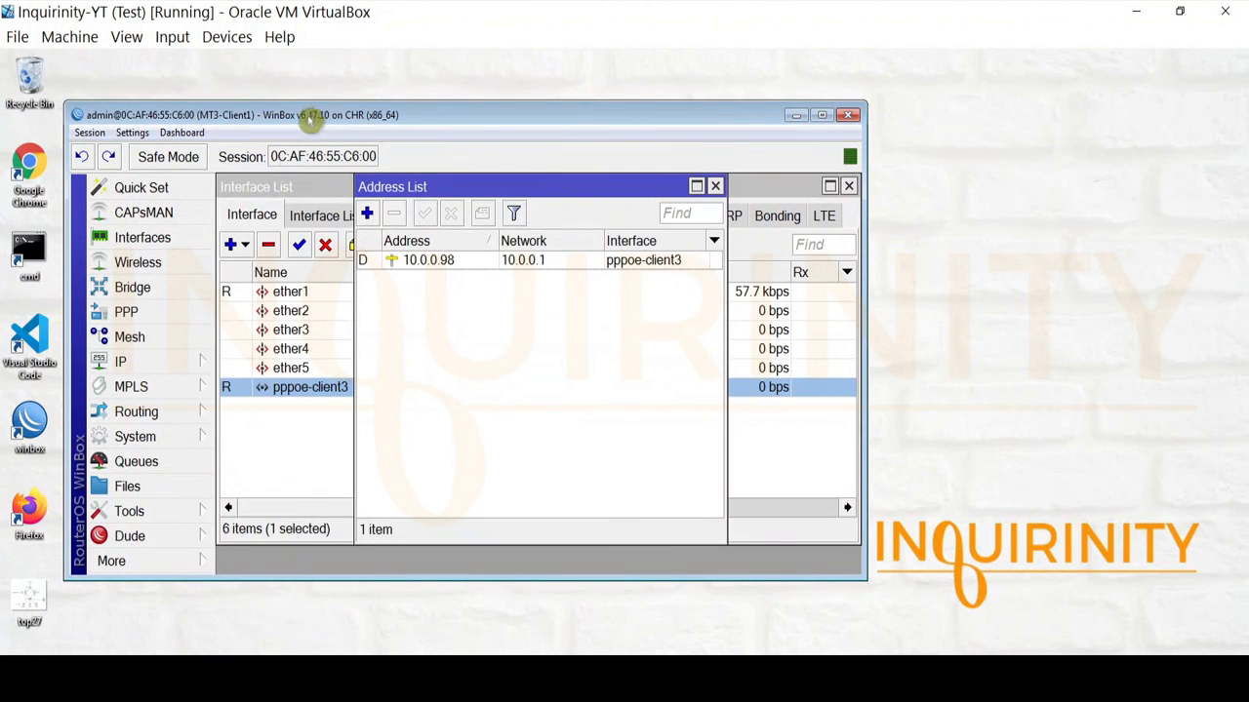
left_click(431, 262)
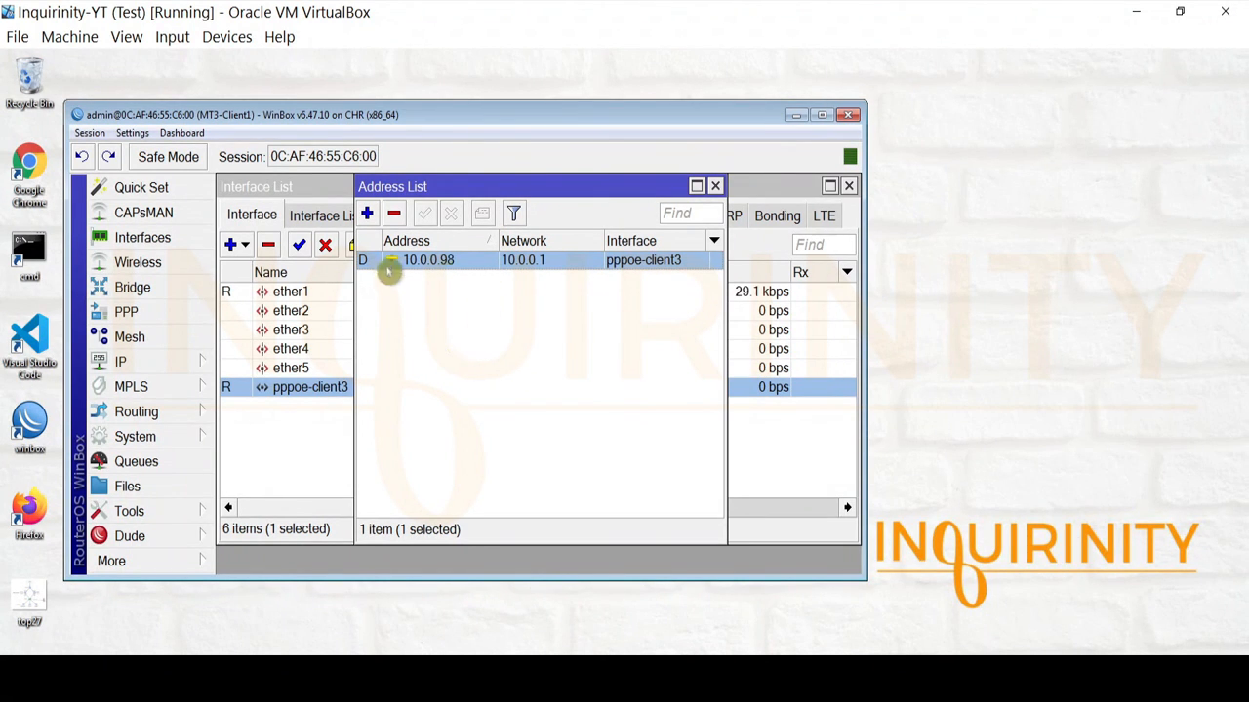
left_click(715, 187)
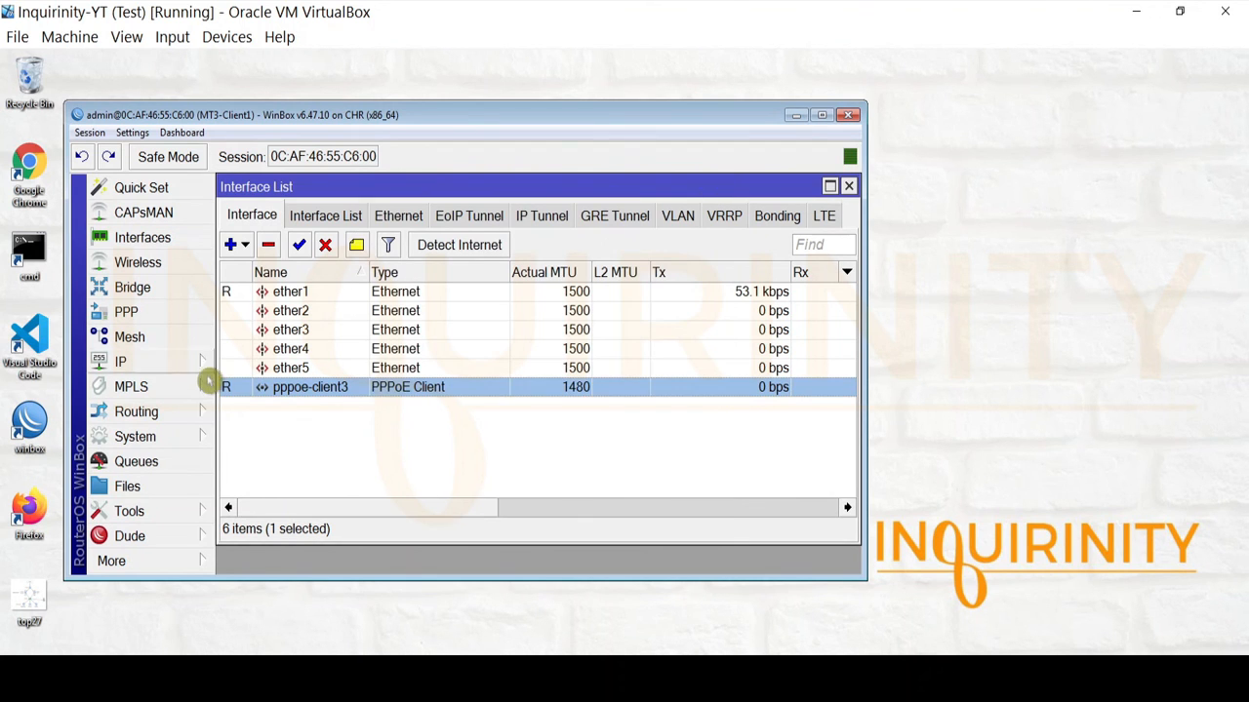
left_click(178, 369)
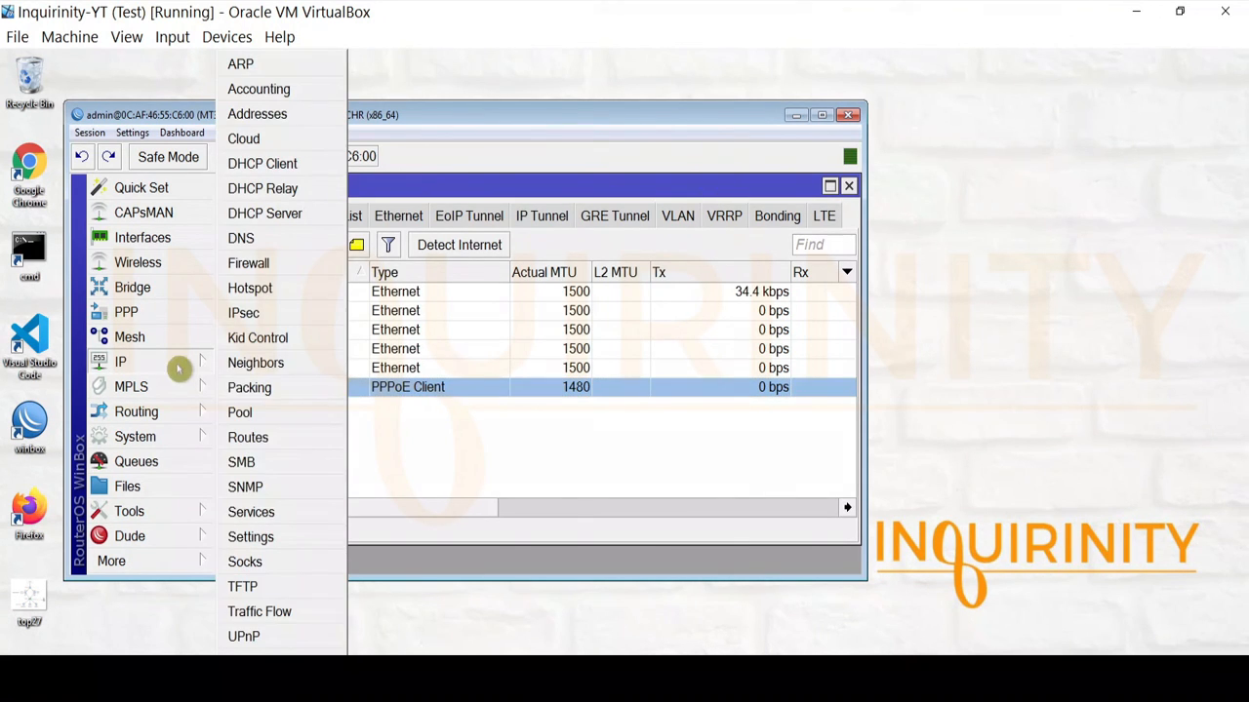
left_click(295, 438)
left_click(408, 296)
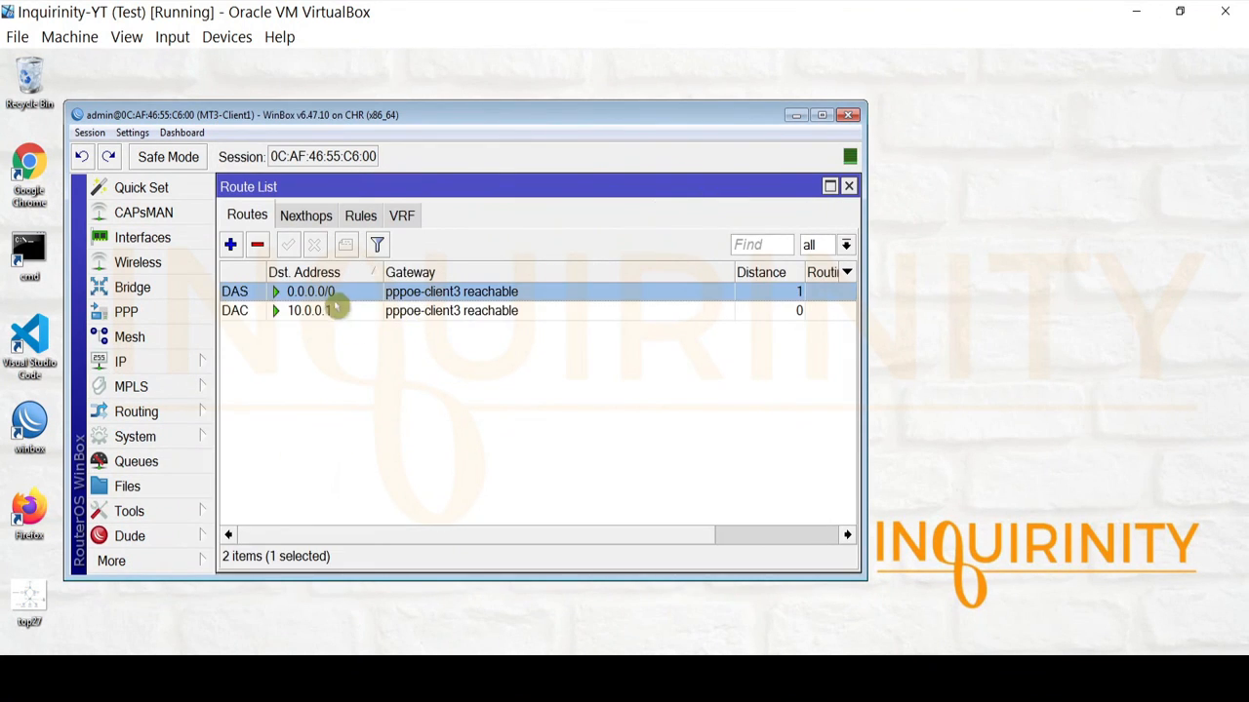
left_click(848, 187)
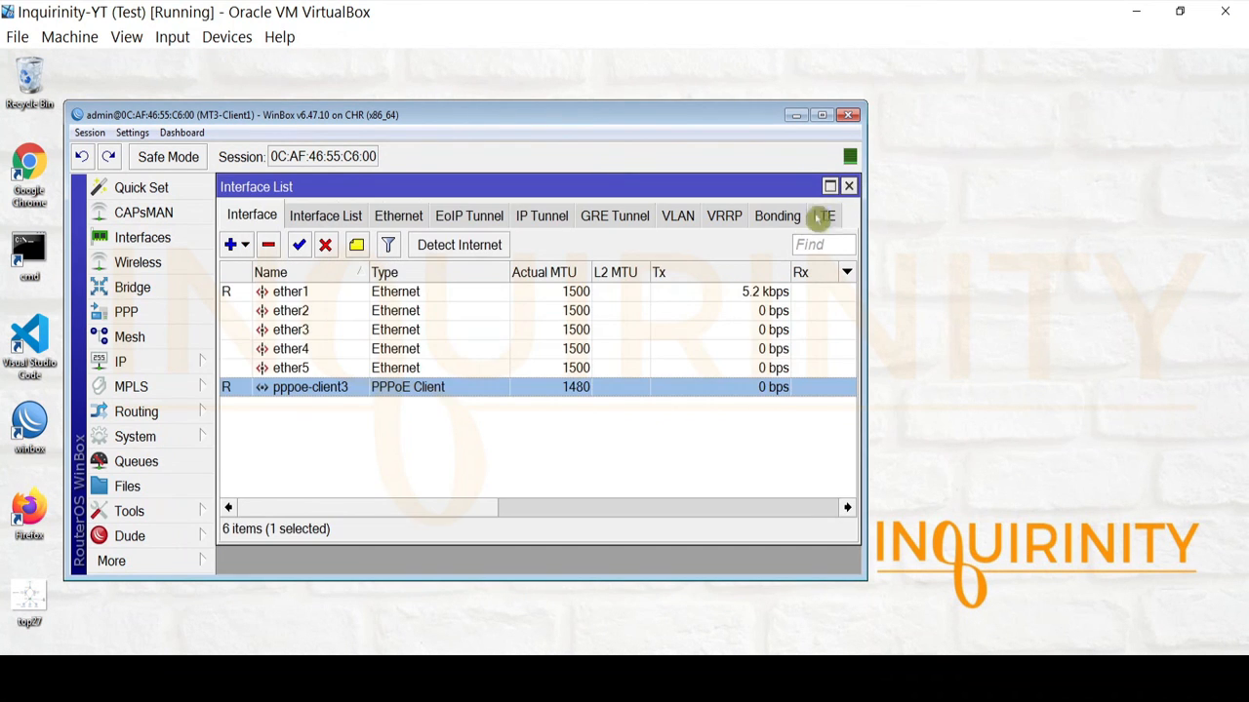
left_click(154, 363)
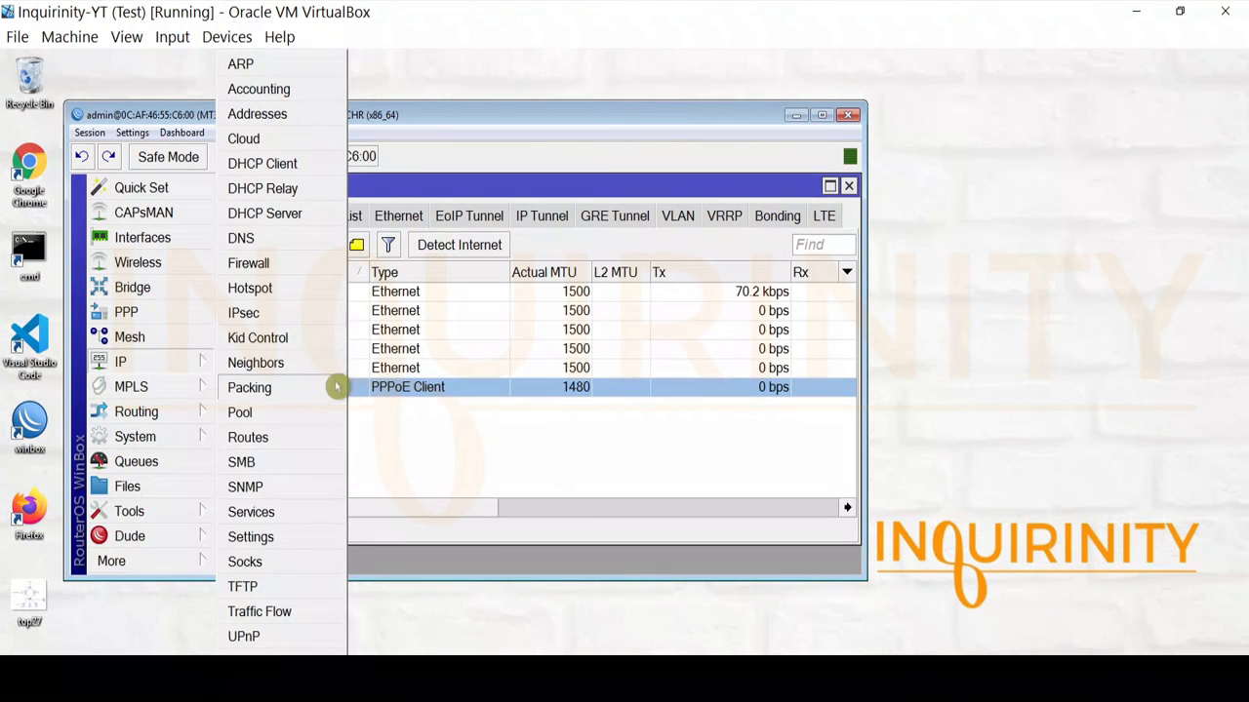
left_click(293, 240)
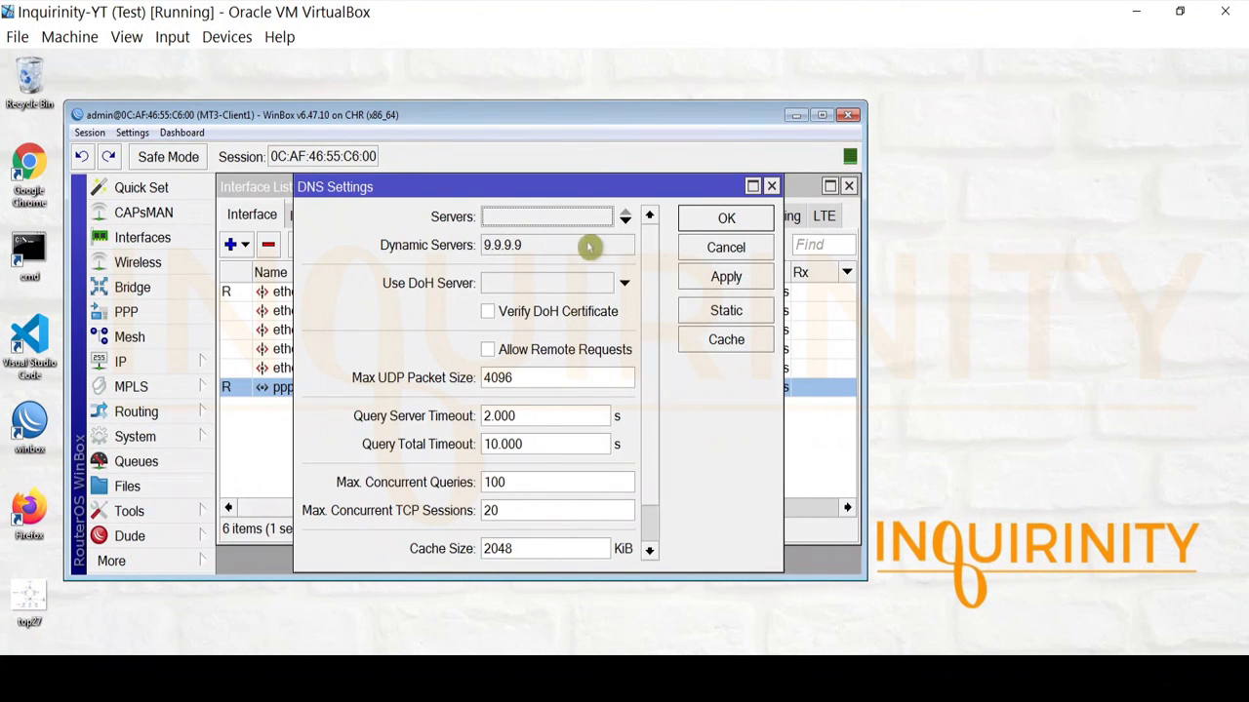
left_click(722, 217)
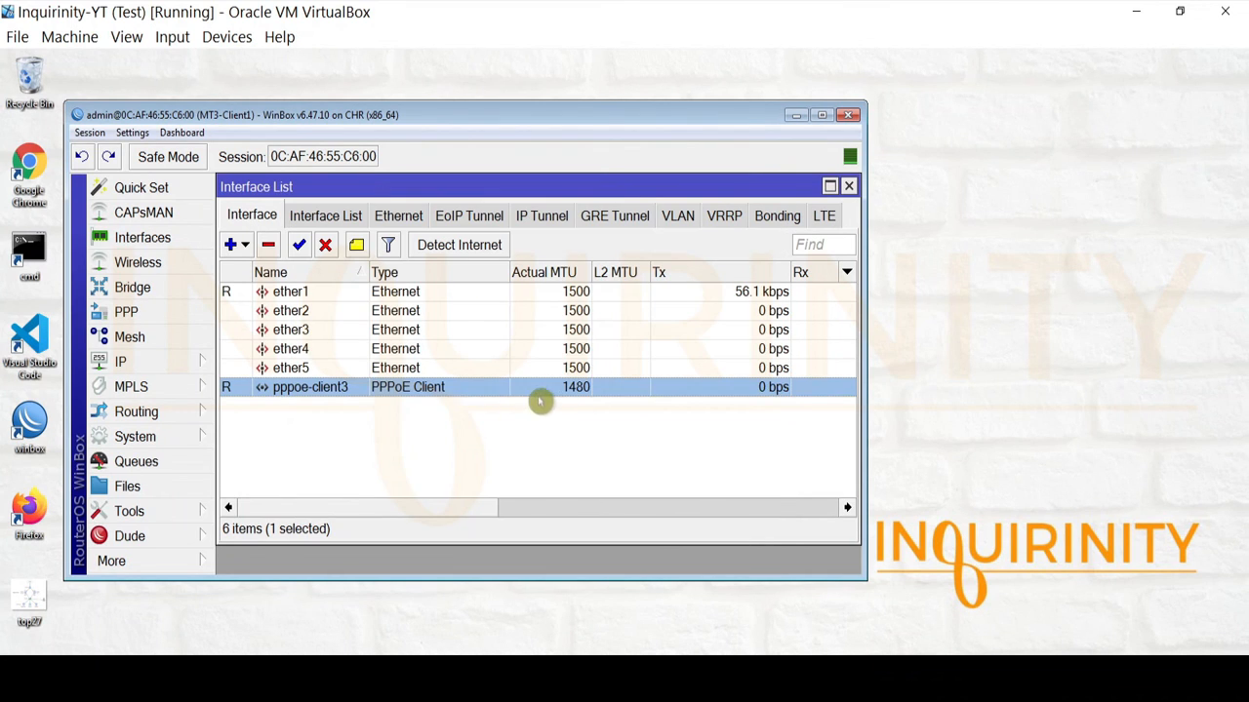
left_click(171, 564)
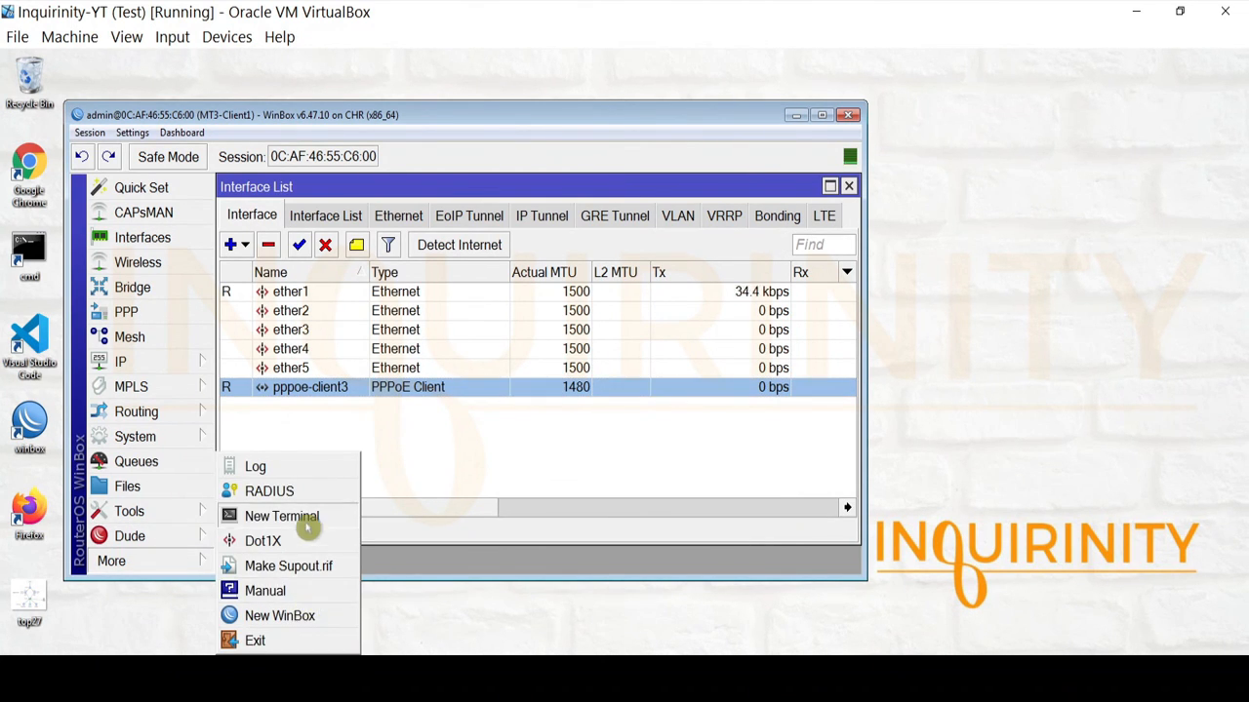
left_click(283, 517)
type("n")
key("Return")
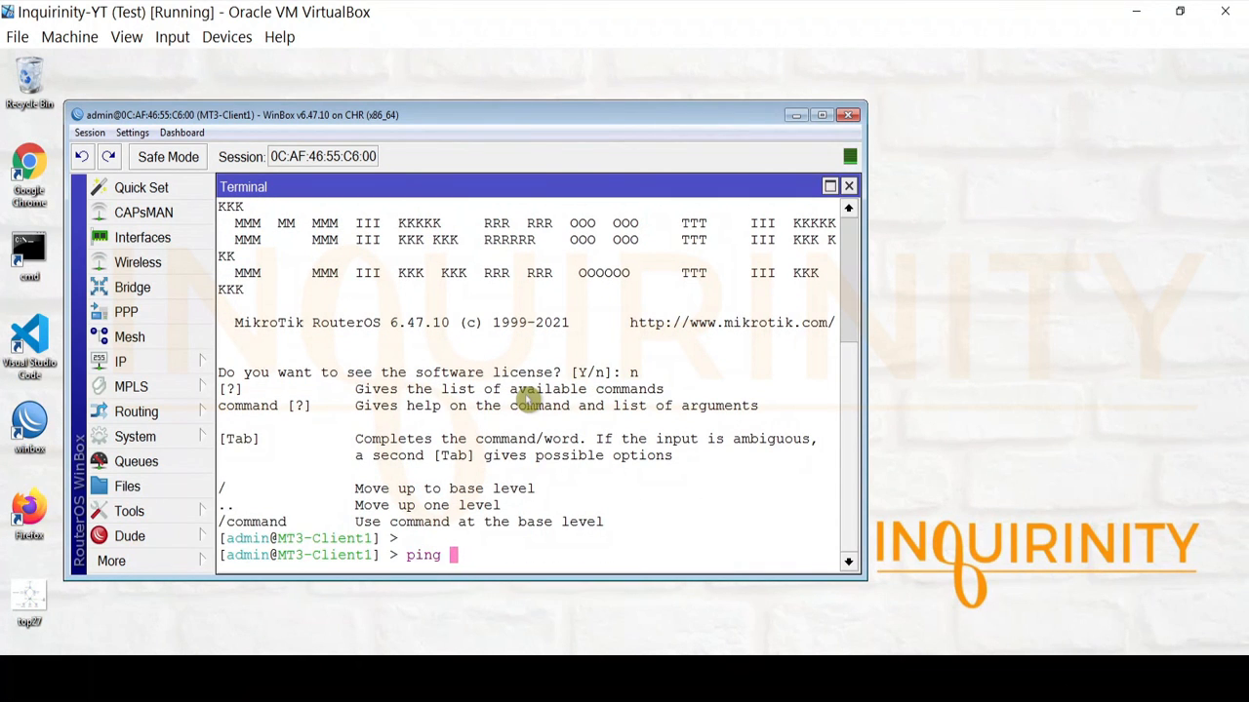
type("ping 8.8.8.8")
key("Return")
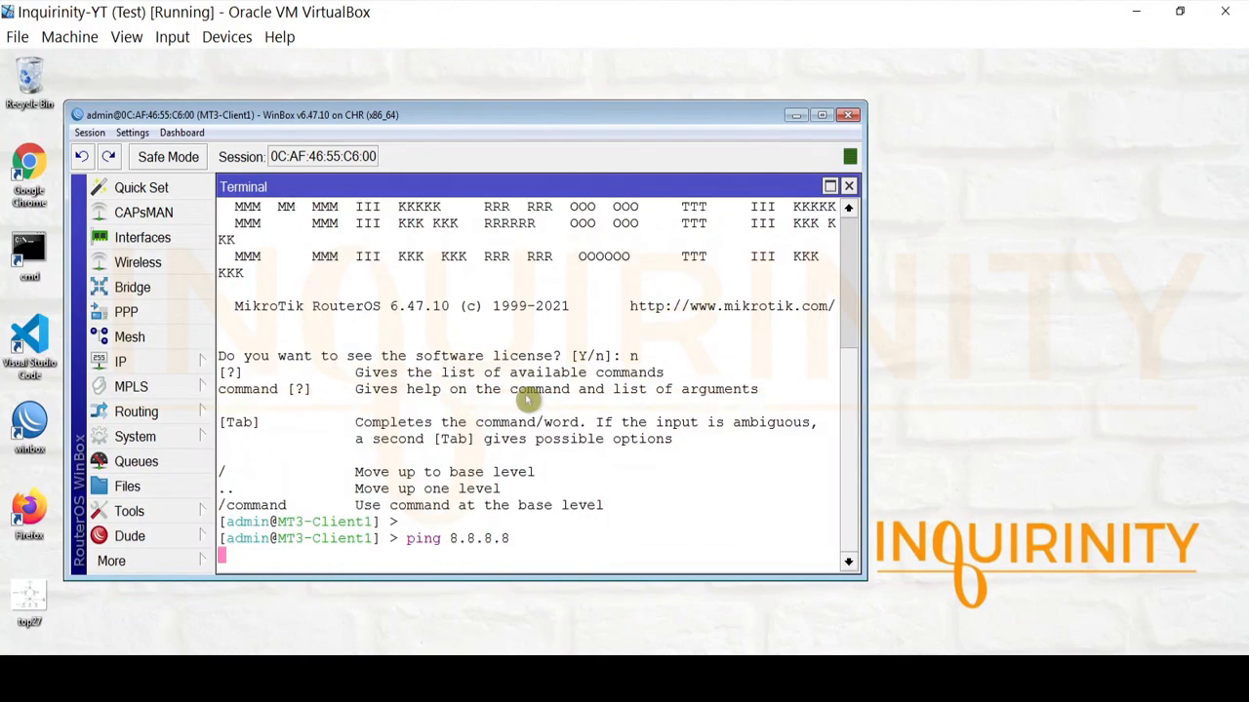
key("ctrl+c")
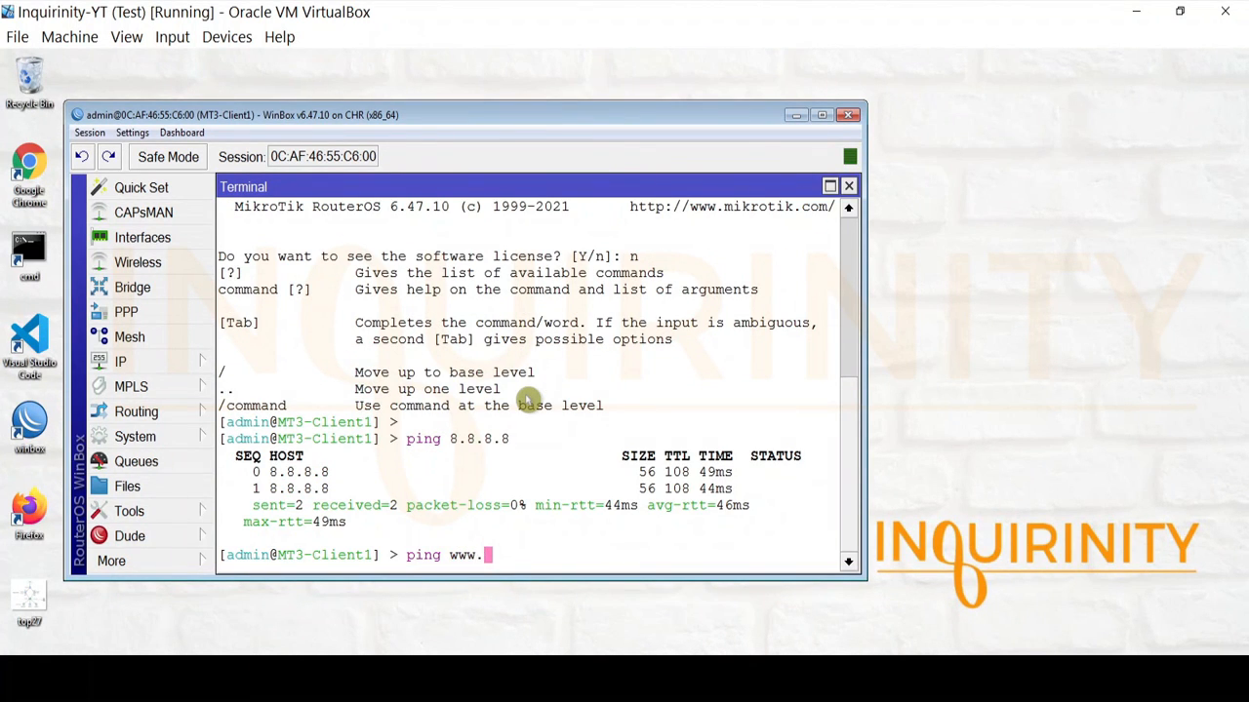
type("ping www.youtube.com")
key("Return")
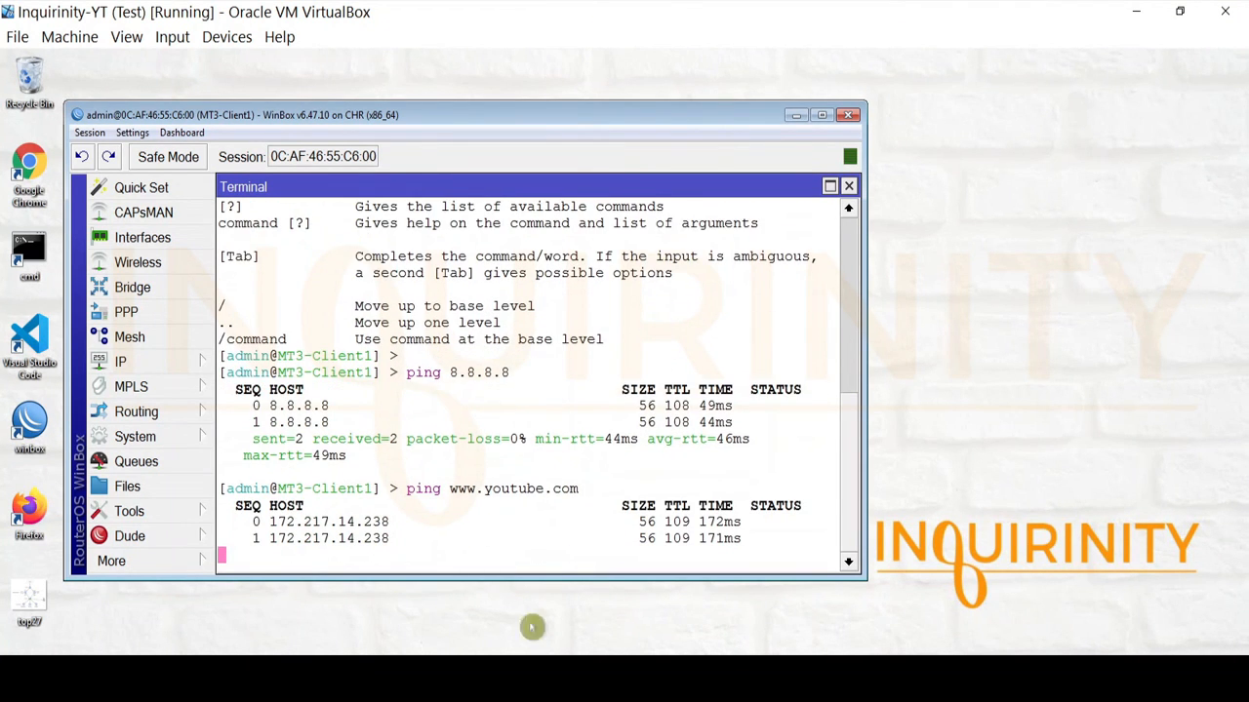